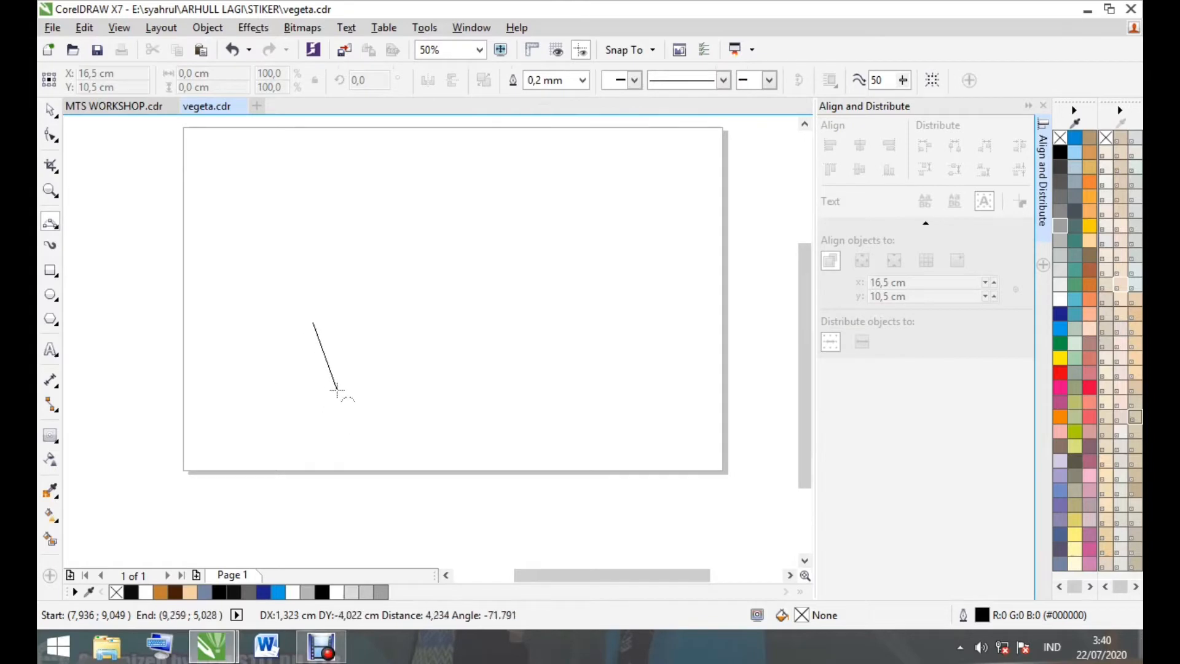
{"action": "left_click", "coordinate": [339, 400]}
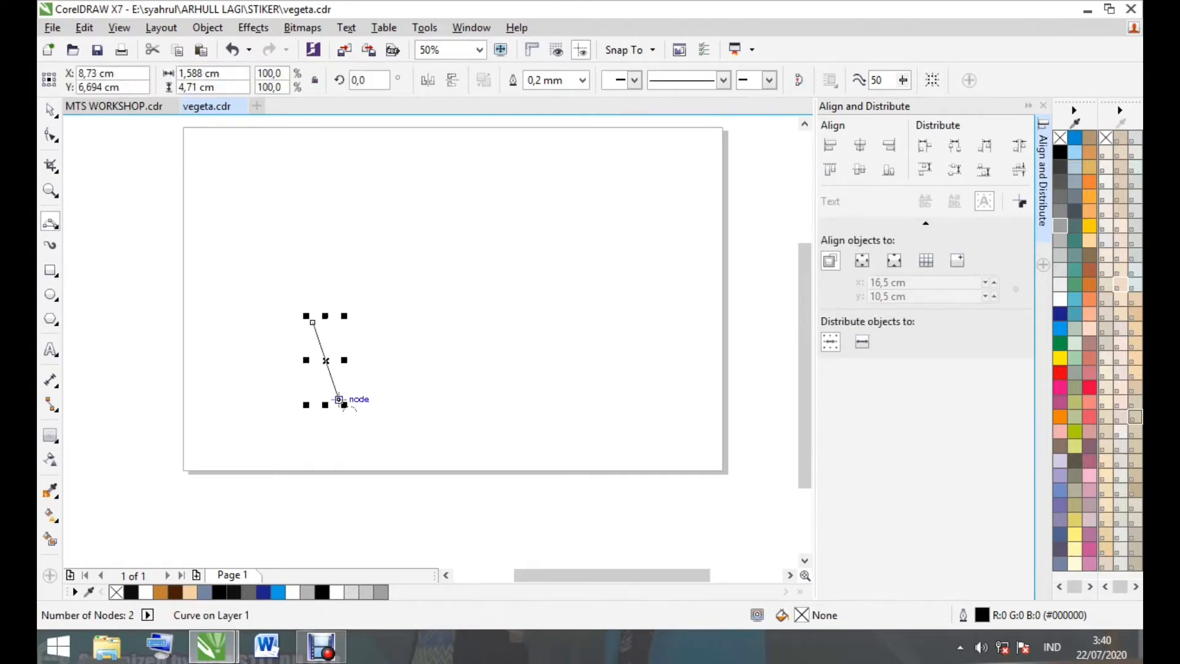
{"action": "key", "text": "Escape"}
{"action": "scroll", "coordinate": [328, 409], "scroll_direction": "up", "scroll_amount": 1}
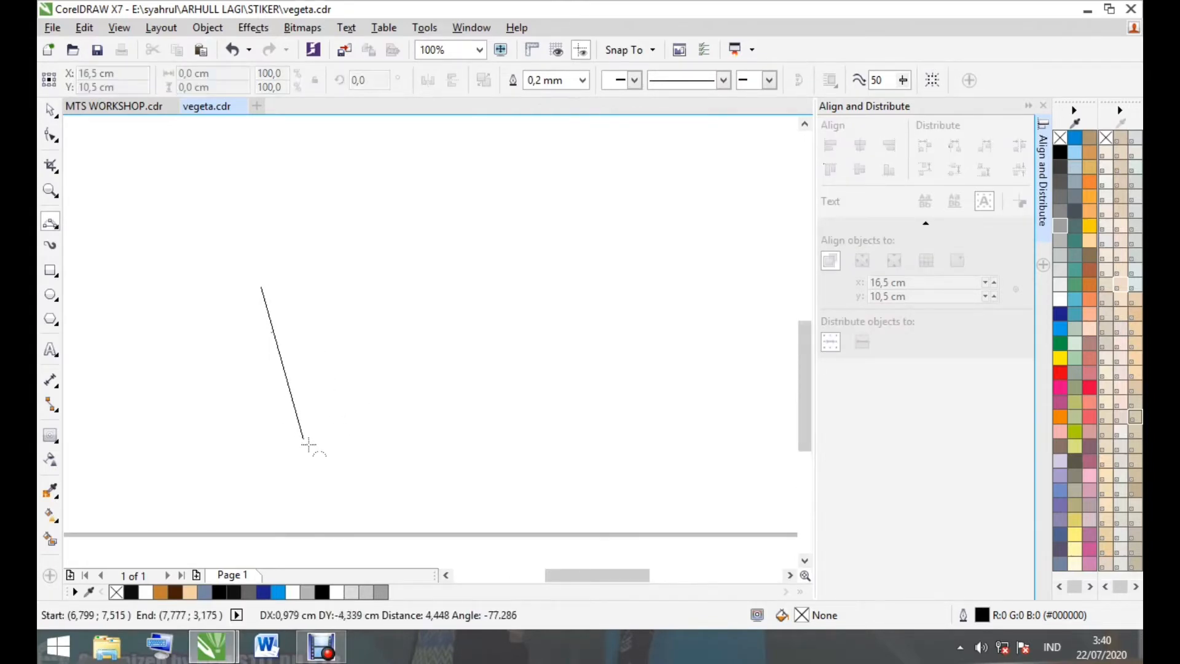
Draw the left cheek, rounded chin and right cheek of a face outline as one continuous curve
{"action": "left_click", "coordinate": [311, 411]}
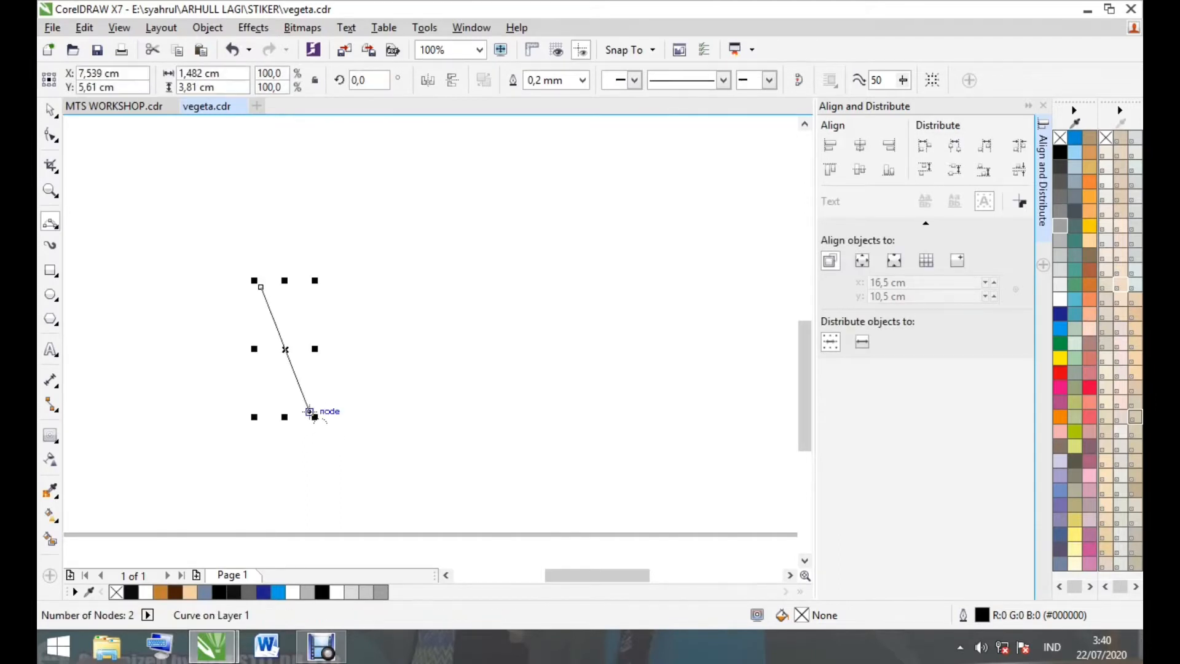
{"action": "left_click", "coordinate": [413, 525]}
{"action": "scroll", "coordinate": [408, 530], "scroll_direction": "up", "scroll_amount": 2}
{"action": "left_click", "coordinate": [457, 527]}
{"action": "scroll", "coordinate": [467, 516], "scroll_direction": "down", "scroll_amount": 2}
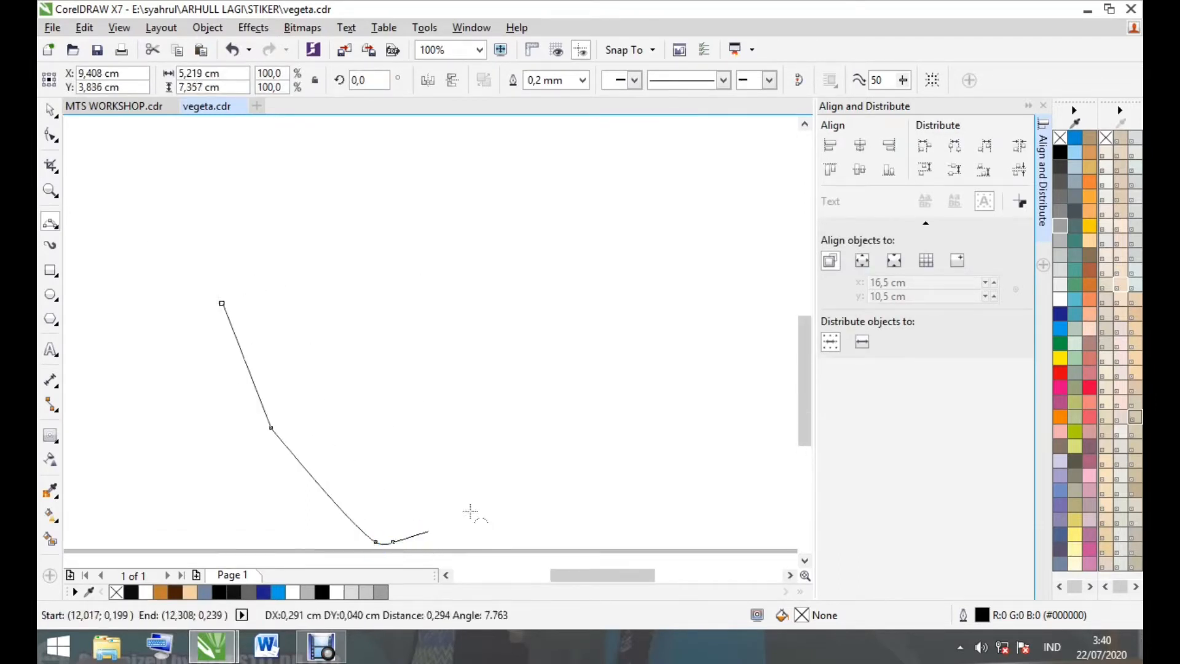
{"action": "left_click", "coordinate": [476, 487]}
{"action": "scroll", "coordinate": [477, 488], "scroll_direction": "down", "scroll_amount": 1}
{"action": "left_click_drag", "start_coordinate": [498, 461], "coordinate": [520, 399]}
{"action": "left_click", "coordinate": [519, 398]}
Close the face outline along the top with two rounded lobes and a pointed dip between them, forming a heart shape
{"action": "scroll", "coordinate": [375, 390], "scroll_direction": "up", "scroll_amount": 1}
{"action": "mouse_move", "coordinate": [326, 402]}
{"action": "left_mouse_down"}
{"action": "mouse_move", "coordinate": [407, 272]}
{"action": "mouse_move", "coordinate": [407, 320]}
{"action": "mouse_move", "coordinate": [466, 279]}
{"action": "mouse_move", "coordinate": [495, 337]}
{"action": "left_mouse_up"}
{"action": "left_click", "coordinate": [365, 293]}
{"action": "scroll", "coordinate": [365, 292], "scroll_direction": "down", "scroll_amount": 1}
{"action": "left_click", "coordinate": [377, 285]}
{"action": "left_click", "coordinate": [433, 294]}
{"action": "left_click", "coordinate": [488, 298]}
Reshape the face outline's central dip and the curves of the lobes on both sides of it
{"action": "left_click", "coordinate": [51, 134]}
{"action": "scroll", "coordinate": [393, 327], "scroll_direction": "up", "scroll_amount": 1}
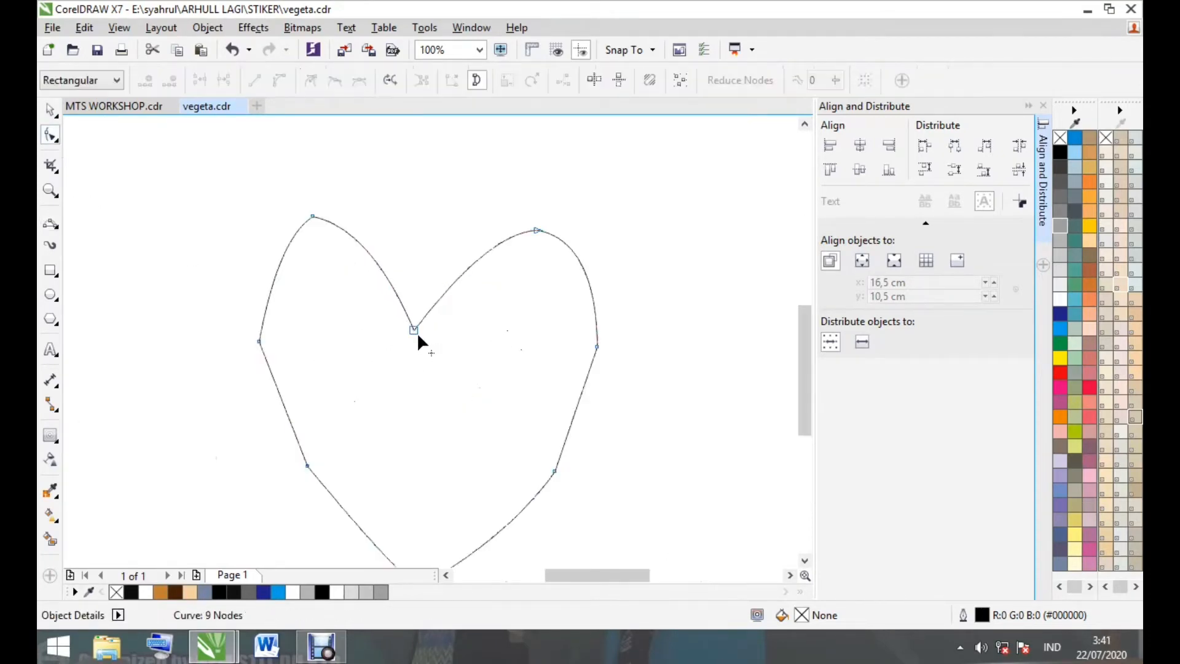
{"action": "left_click_drag", "start_coordinate": [415, 330], "coordinate": [422, 340]}
{"action": "left_click", "coordinate": [536, 230]}
{"action": "left_click_drag", "start_coordinate": [507, 230], "coordinate": [496, 264]}
{"action": "scroll", "coordinate": [454, 319], "scroll_direction": "down", "scroll_amount": 2}
{"action": "scroll", "coordinate": [455, 308], "scroll_direction": "up", "scroll_amount": 2}
{"action": "scroll", "coordinate": [482, 357], "scroll_direction": "down", "scroll_amount": 2}
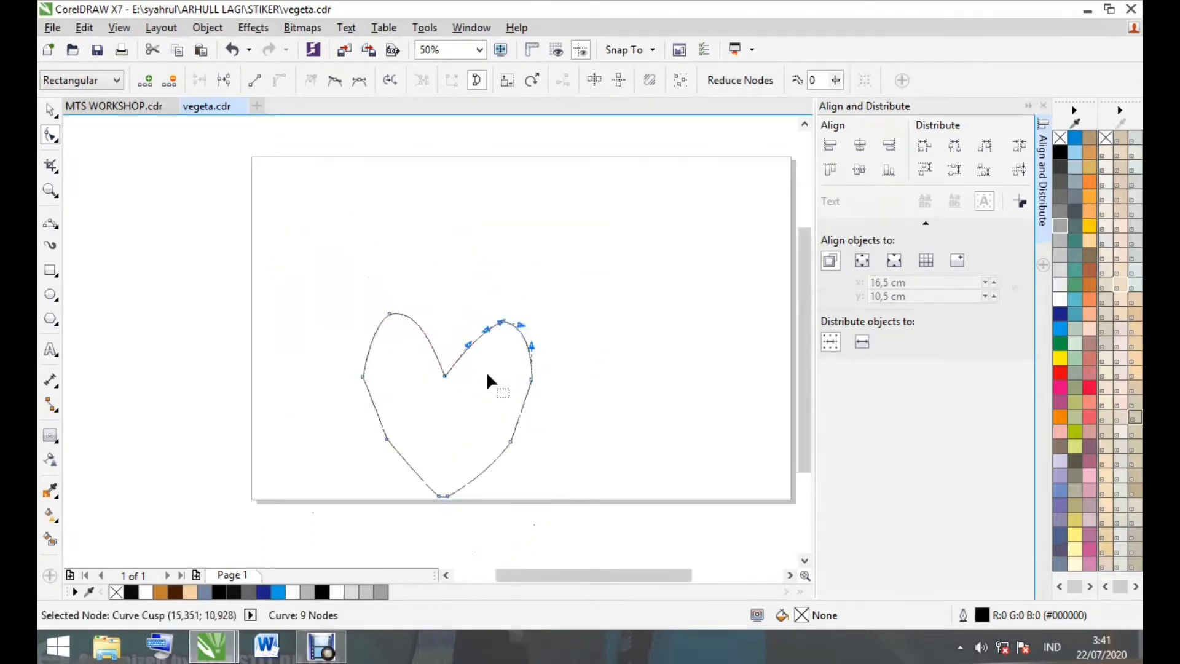
{"action": "scroll", "coordinate": [448, 367], "scroll_direction": "up", "scroll_amount": 2}
{"action": "left_click_drag", "start_coordinate": [420, 298], "coordinate": [430, 285]}
{"action": "scroll", "coordinate": [403, 362], "scroll_direction": "down", "scroll_amount": 1}
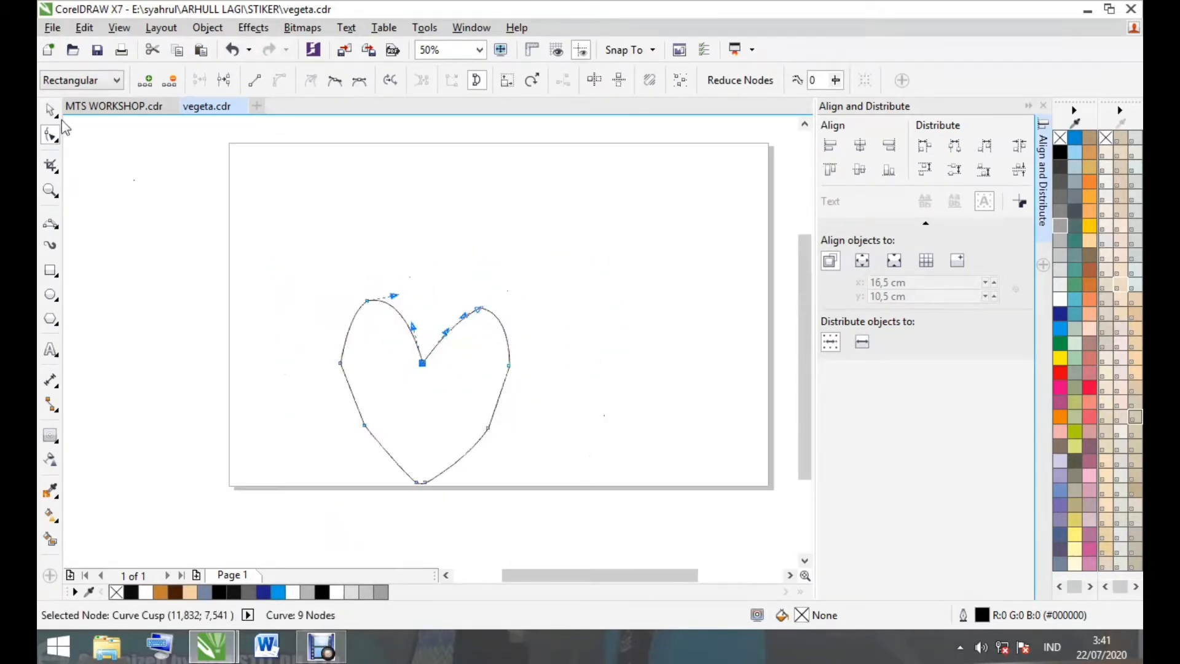
Draw a downward-sloping line about 2.54 cm wide inside the face as the upper edge of the left eye
{"action": "left_click", "coordinate": [52, 111]}
{"action": "left_click", "coordinate": [203, 233]}
{"action": "scroll", "coordinate": [416, 375], "scroll_direction": "down", "scroll_amount": 1}
{"action": "scroll", "coordinate": [424, 404], "scroll_direction": "up", "scroll_amount": 2}
{"action": "left_click", "coordinate": [52, 224]}
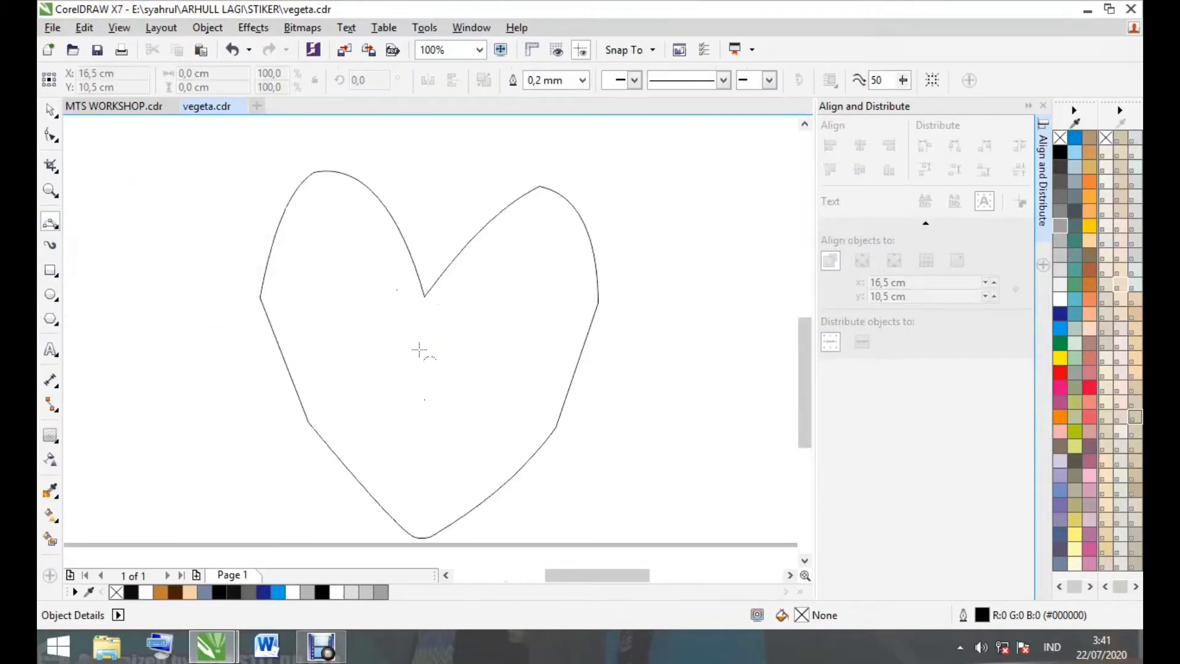
{"action": "left_click", "coordinate": [329, 340]}
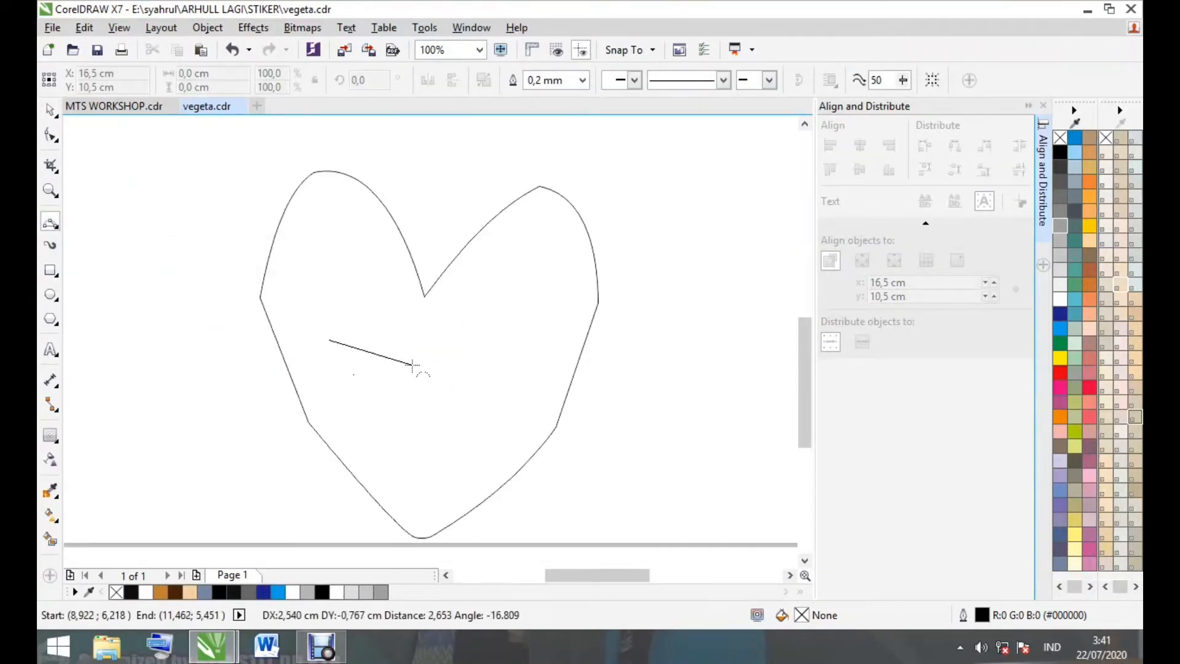
{"action": "left_click", "coordinate": [412, 364]}
Adjust the curve running from the left lobe to the central dip of the face outline
{"action": "left_click", "coordinate": [52, 135]}
{"action": "scroll", "coordinate": [428, 305], "scroll_direction": "up", "scroll_amount": 1}
{"action": "left_click", "coordinate": [421, 288]}
{"action": "left_click", "coordinate": [421, 288]}
{"action": "left_click_drag", "start_coordinate": [378, 144], "coordinate": [372, 154]}
{"action": "scroll", "coordinate": [433, 322], "scroll_direction": "down", "scroll_amount": 1}
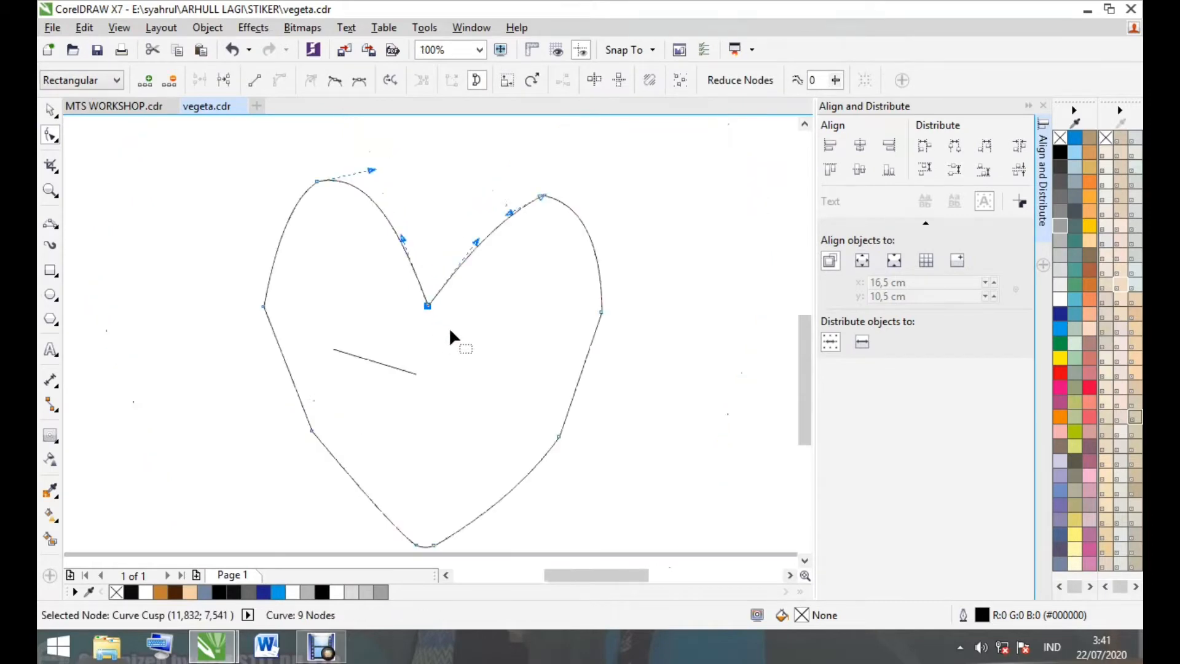
Extend the sloping line into a closed four-sided left eye about 2.54 by 1.03 cm
{"action": "left_click", "coordinate": [344, 352]}
{"action": "key", "text": "F5"}
{"action": "scroll", "coordinate": [348, 374], "scroll_direction": "up", "scroll_amount": 1}
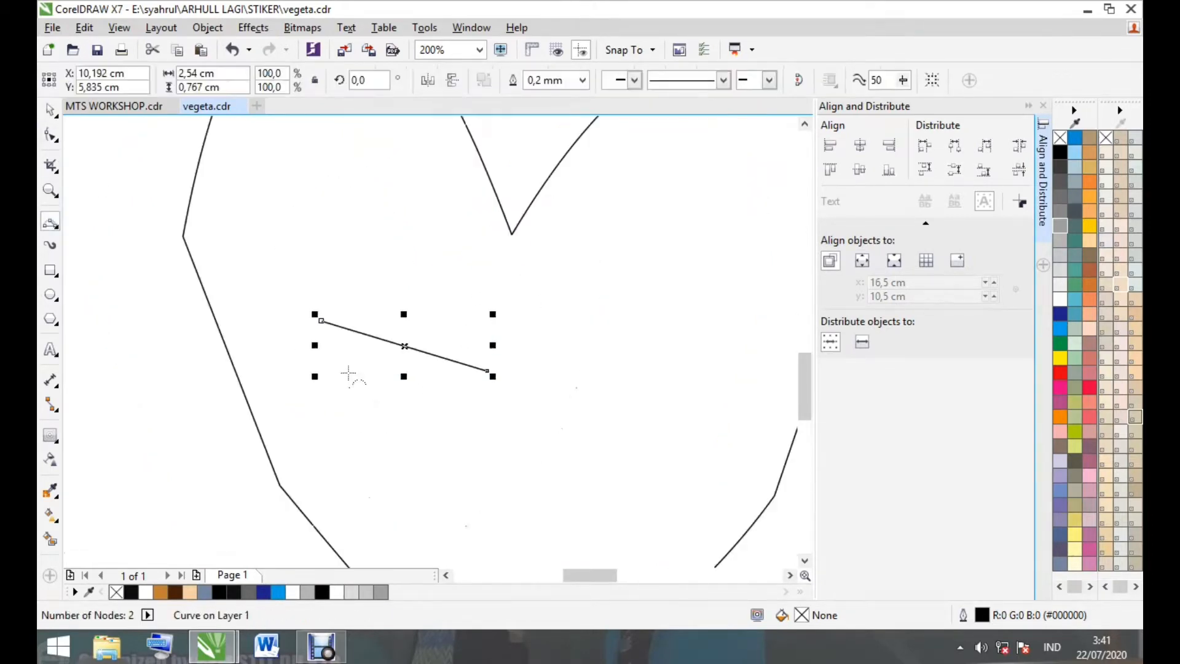
{"action": "left_click", "coordinate": [321, 320]}
{"action": "left_click", "coordinate": [331, 381]}
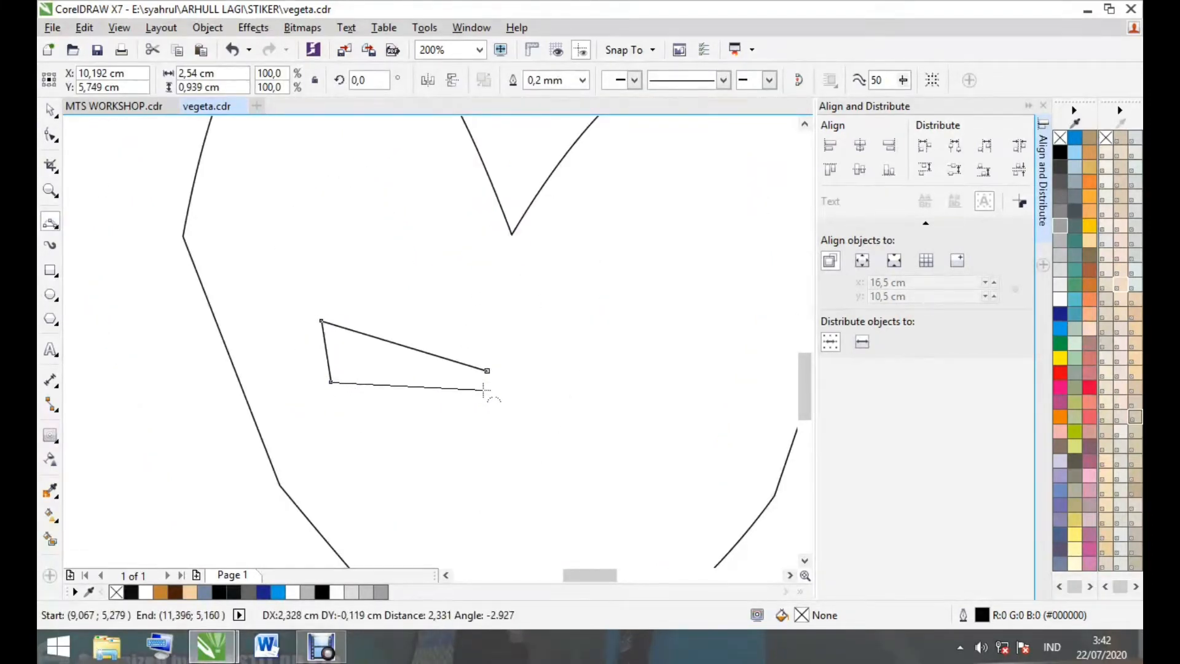
{"action": "left_click", "coordinate": [481, 388]}
{"action": "scroll", "coordinate": [421, 403], "scroll_direction": "down", "scroll_amount": 1}
{"action": "scroll", "coordinate": [324, 301], "scroll_direction": "up", "scroll_amount": 1}
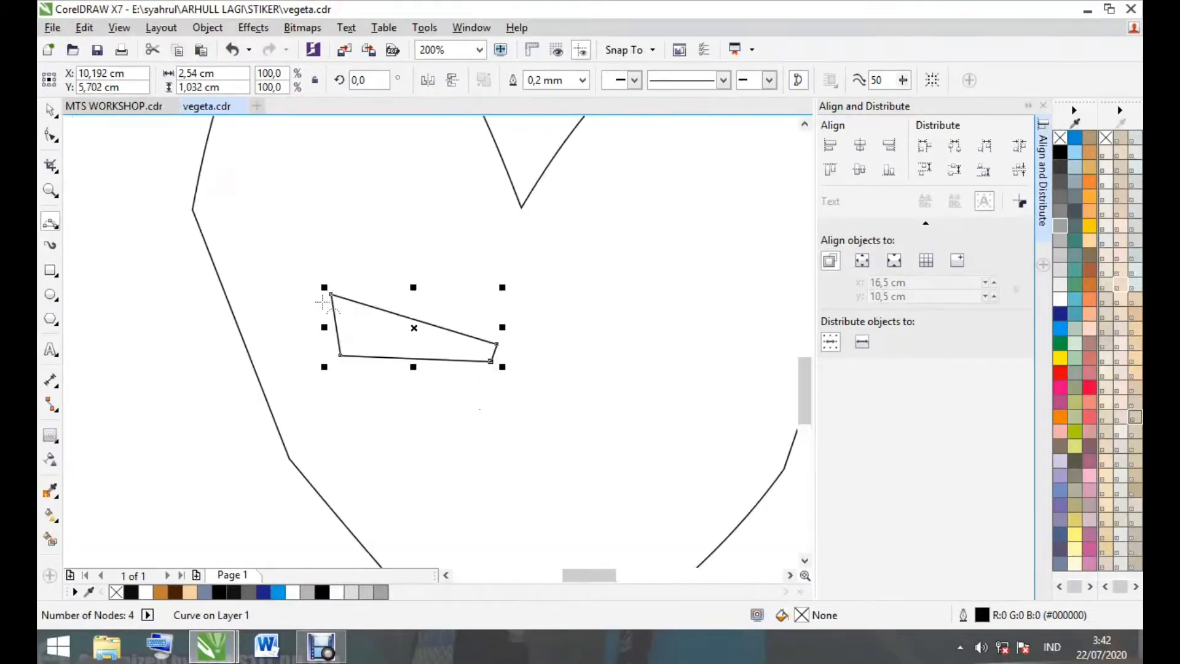
Draw the lower edge of the left eyebrow just above the eye, with a short curve at each end
{"action": "scroll", "coordinate": [327, 319], "scroll_direction": "up", "scroll_amount": 1}
{"action": "left_click", "coordinate": [302, 323]}
{"action": "scroll", "coordinate": [306, 316], "scroll_direction": "up", "scroll_amount": 1}
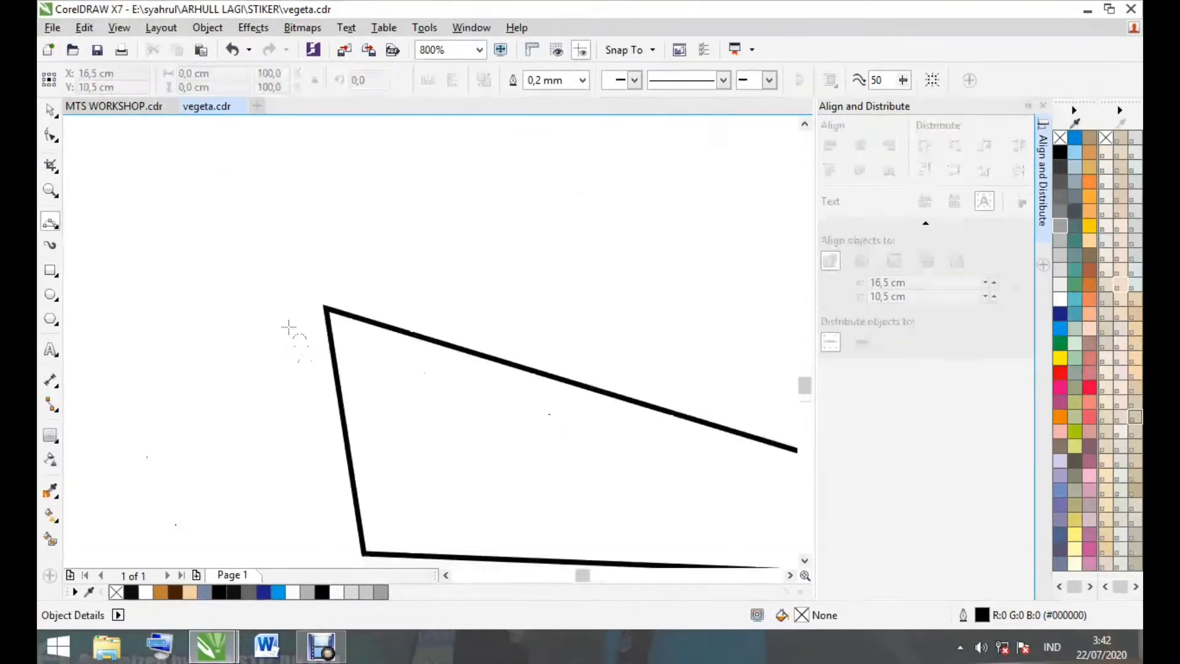
{"action": "left_click", "coordinate": [308, 314]}
{"action": "scroll", "coordinate": [322, 271], "scroll_direction": "down", "scroll_amount": 1}
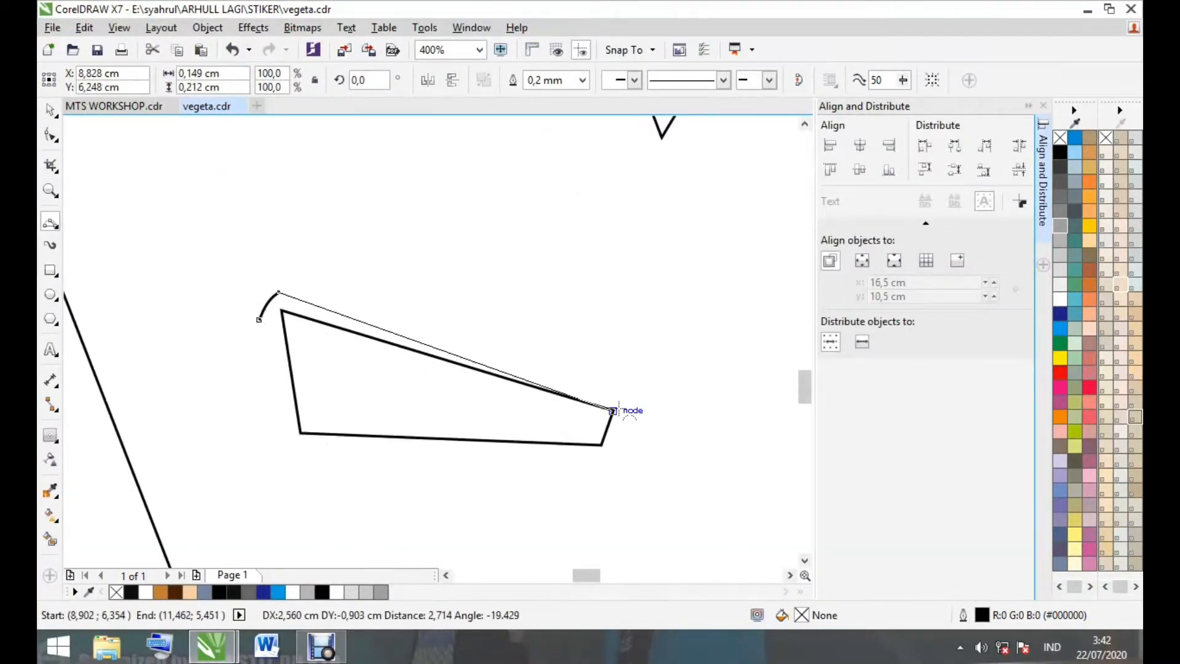
{"action": "scroll", "coordinate": [632, 407], "scroll_direction": "up", "scroll_amount": 2}
{"action": "left_click", "coordinate": [584, 404]}
{"action": "left_click_drag", "start_coordinate": [582, 403], "coordinate": [655, 369]}
{"action": "left_click", "coordinate": [630, 400]}
{"action": "scroll", "coordinate": [628, 424], "scroll_direction": "down", "scroll_amount": 2}
{"action": "scroll", "coordinate": [574, 422], "scroll_direction": "down", "scroll_amount": 1}
{"action": "scroll", "coordinate": [408, 365], "scroll_direction": "up", "scroll_amount": 1}
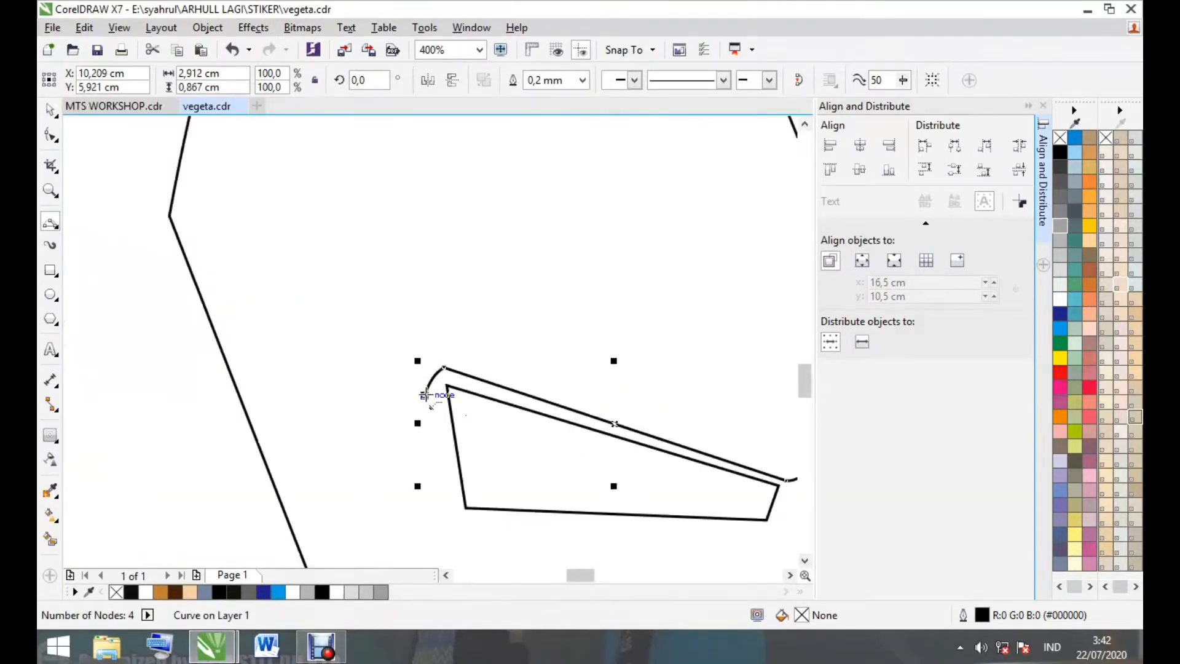
Close the left eyebrow with a hooked outer end and a sloping upper edge, about 3.02 by 1.44 cm
{"action": "left_click", "coordinate": [424, 394]}
{"action": "left_click", "coordinate": [466, 293]}
{"action": "scroll", "coordinate": [467, 293], "scroll_direction": "down", "scroll_amount": 1}
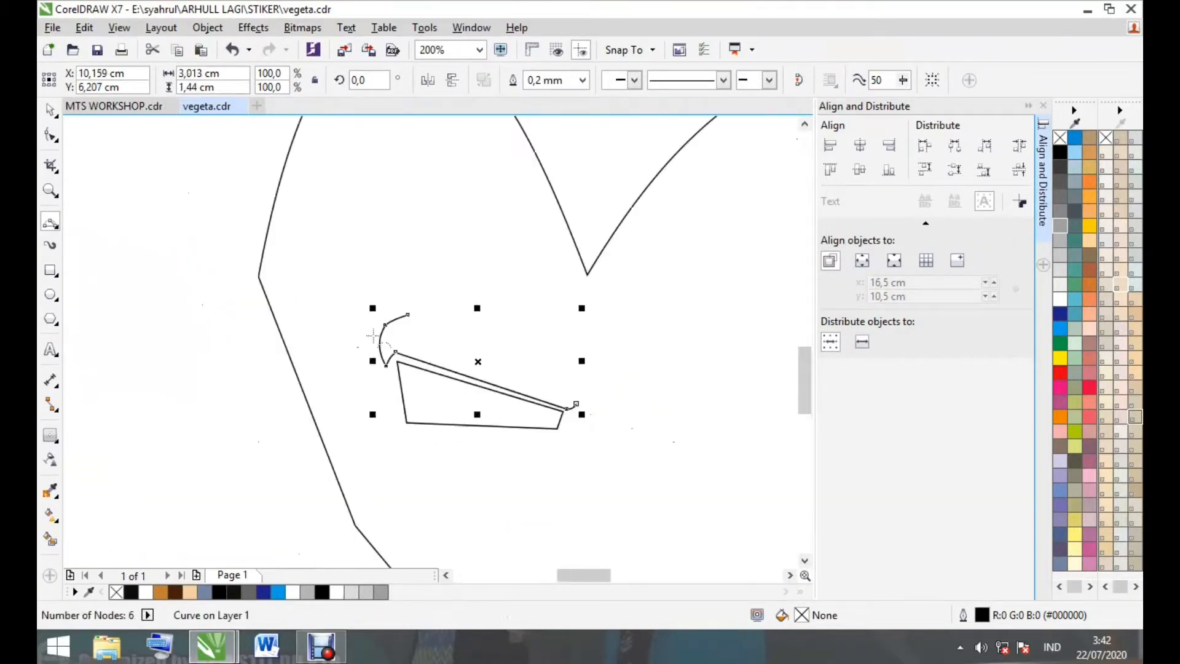
{"action": "left_click", "coordinate": [528, 375]}
{"action": "scroll", "coordinate": [585, 406], "scroll_direction": "up", "scroll_amount": 2}
{"action": "left_click_drag", "start_coordinate": [518, 356], "coordinate": [545, 395]}
{"action": "left_click", "coordinate": [542, 371]}
{"action": "scroll", "coordinate": [475, 394], "scroll_direction": "down", "scroll_amount": 2}
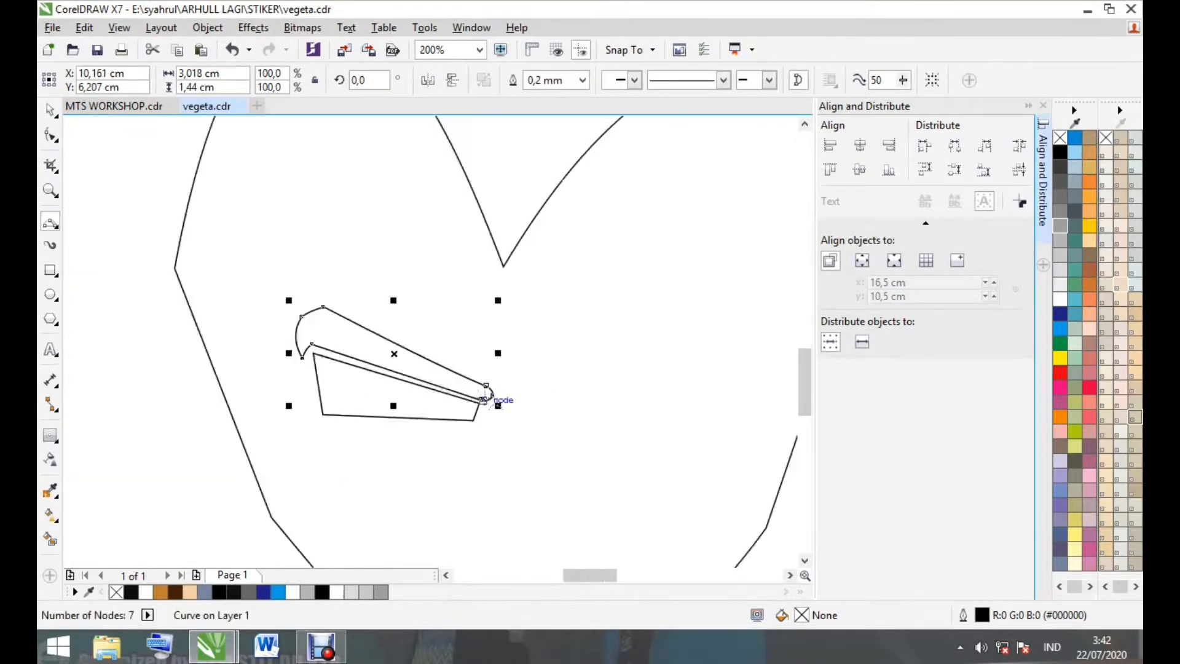
Nudge the left eyebrow down 0.05 cm, closer to the eye
{"action": "scroll", "coordinate": [392, 375], "scroll_direction": "up", "scroll_amount": 1}
{"action": "key", "text": "Down"}
{"action": "scroll", "coordinate": [325, 359], "scroll_direction": "down", "scroll_amount": 2}
{"action": "scroll", "coordinate": [419, 378], "scroll_direction": "up", "scroll_amount": 1}
{"action": "left_click_drag", "start_coordinate": [403, 387], "coordinate": [596, 335]}
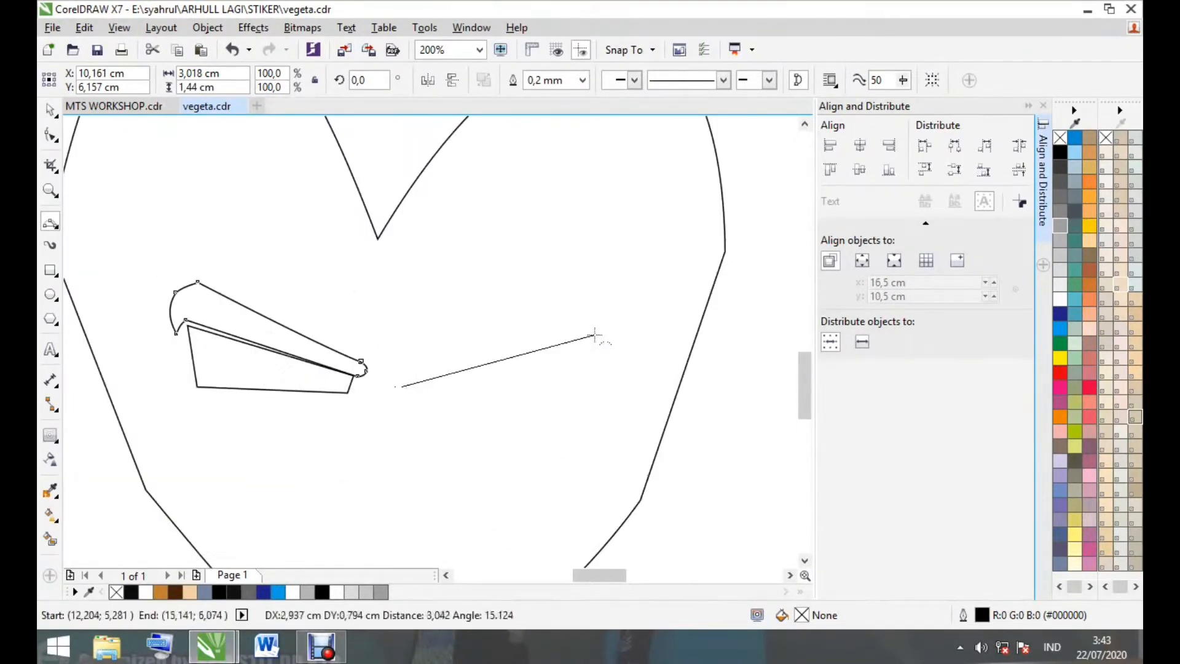
{"action": "left_click", "coordinate": [596, 335]}
{"action": "key", "text": "Delete"}
{"action": "scroll", "coordinate": [434, 373], "scroll_direction": "down", "scroll_amount": 1}
{"action": "left_click", "coordinate": [50, 110]}
{"action": "scroll", "coordinate": [356, 381], "scroll_direction": "up", "scroll_amount": 1}
{"action": "left_click", "coordinate": [371, 367]}
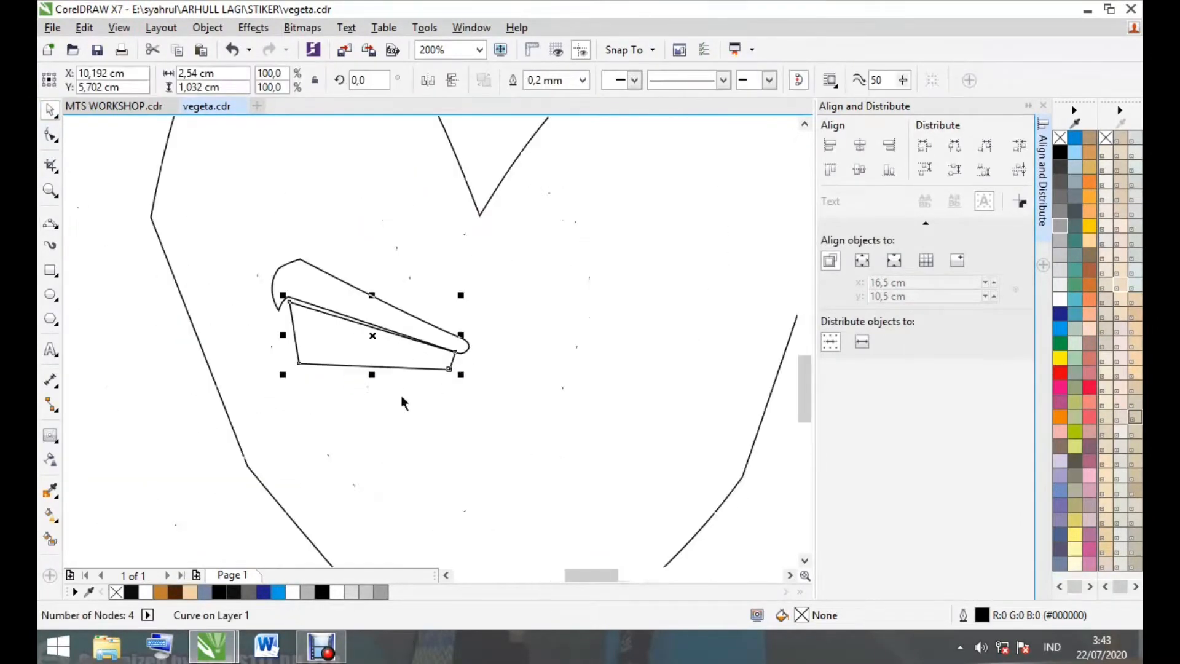
{"action": "left_click", "coordinate": [462, 414]}
{"action": "scroll", "coordinate": [259, 400], "scroll_direction": "down", "scroll_amount": 1}
Draw a closed four-sided right eye about 2.7 by 1.1 cm, with its upper edge rising outward
{"action": "left_click", "coordinate": [50, 222]}
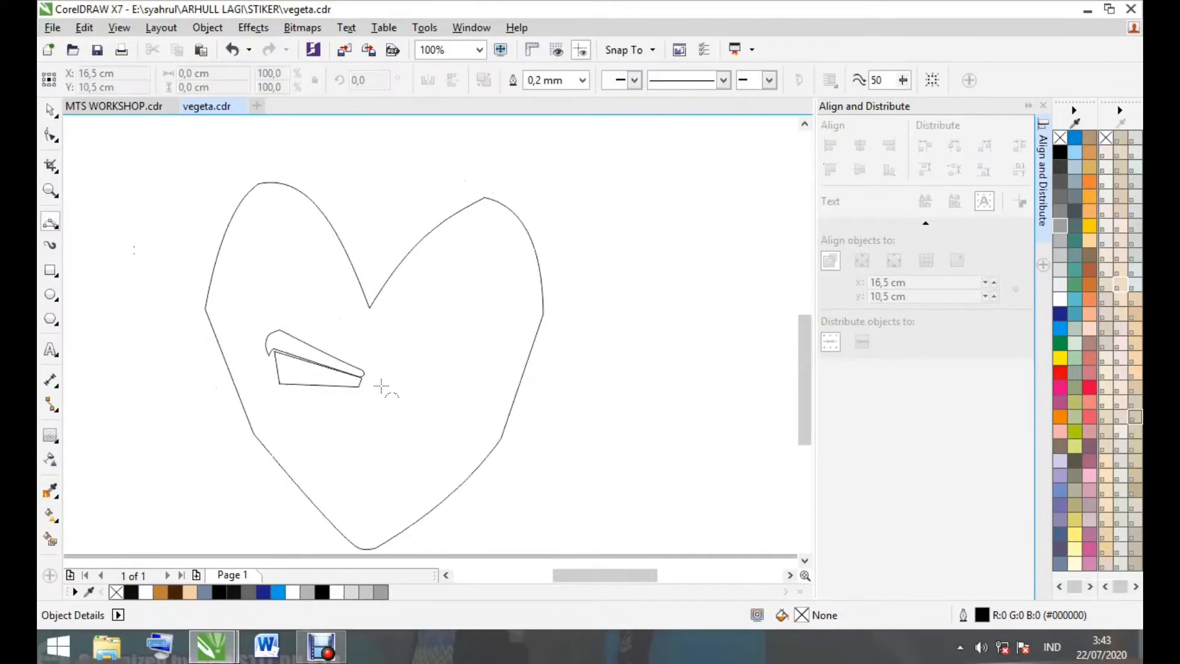
{"action": "scroll", "coordinate": [381, 386], "scroll_direction": "up", "scroll_amount": 1}
{"action": "left_click_drag", "start_coordinate": [403, 379], "coordinate": [533, 406]}
{"action": "left_click_drag", "start_coordinate": [423, 406], "coordinate": [404, 400]}
{"action": "left_click", "coordinate": [404, 399]}
{"action": "scroll", "coordinate": [404, 399], "scroll_direction": "up", "scroll_amount": 2}
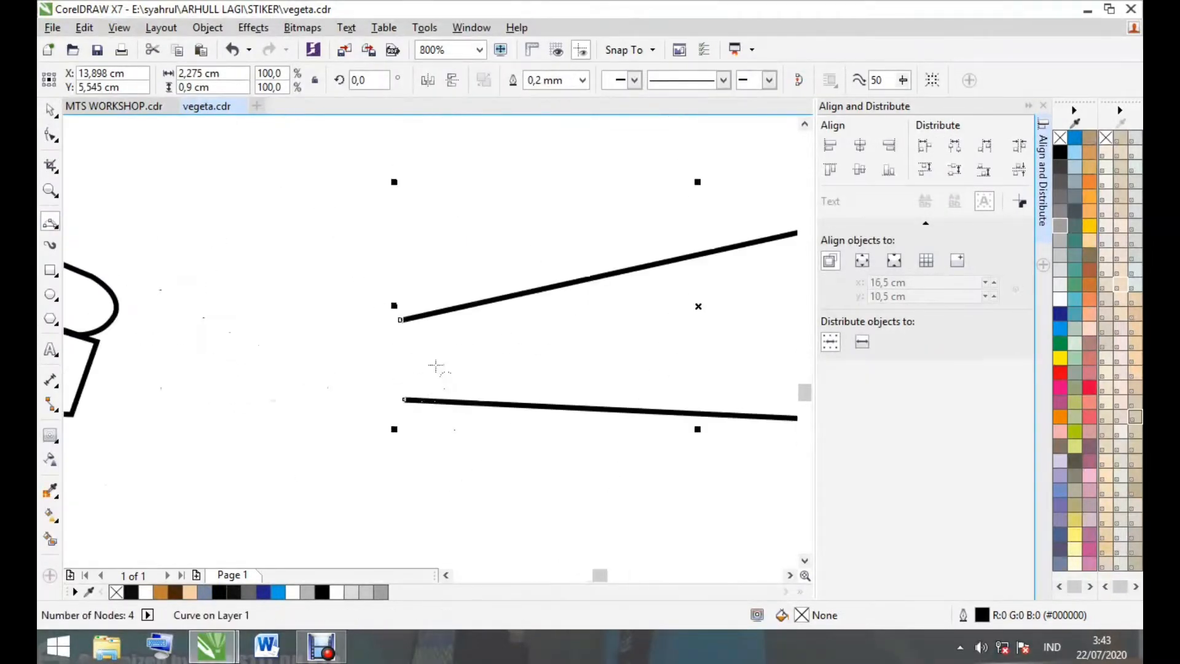
{"action": "left_click_drag", "start_coordinate": [402, 320], "coordinate": [405, 400]}
{"action": "left_click", "coordinate": [405, 400]}
{"action": "scroll", "coordinate": [466, 439], "scroll_direction": "down", "scroll_amount": 3}
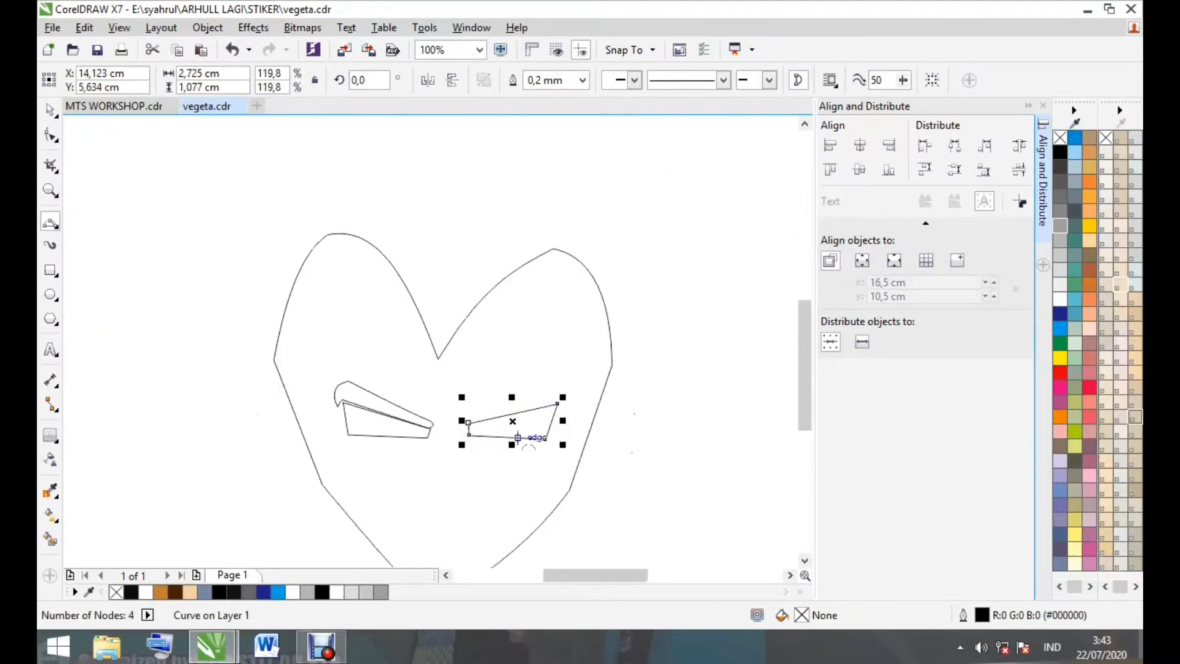
Draw the lower edge of the right eyebrow above the right eye, about 3.11 cm wide with curved ends
{"action": "scroll", "coordinate": [518, 428], "scroll_direction": "up", "scroll_amount": 1}
{"action": "scroll", "coordinate": [453, 391], "scroll_direction": "up", "scroll_amount": 1}
{"action": "scroll", "coordinate": [662, 373], "scroll_direction": "down", "scroll_amount": 1}
{"action": "scroll", "coordinate": [755, 313], "scroll_direction": "up", "scroll_amount": 1}
{"action": "mouse_move", "coordinate": [665, 434]}
{"action": "left_mouse_down"}
{"action": "mouse_move", "coordinate": [613, 416]}
{"action": "mouse_move", "coordinate": [272, 504]}
{"action": "mouse_move", "coordinate": [245, 483]}
{"action": "mouse_move", "coordinate": [631, 401]}
{"action": "mouse_move", "coordinate": [632, 381]}
{"action": "left_mouse_up"}
{"action": "left_click", "coordinate": [642, 419]}
{"action": "left_click", "coordinate": [272, 502]}
{"action": "scroll", "coordinate": [271, 492], "scroll_direction": "up", "scroll_amount": 1}
{"action": "left_click", "coordinate": [252, 505]}
{"action": "scroll", "coordinate": [212, 513], "scroll_direction": "down", "scroll_amount": 1}
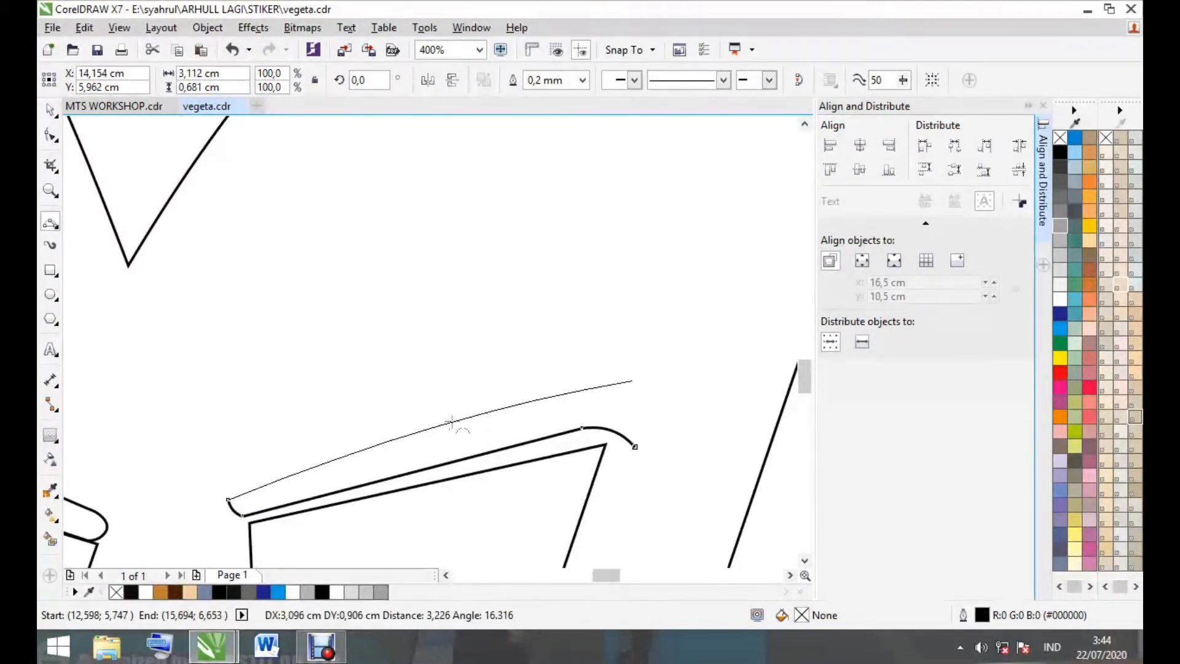
Draw the right eyebrow's arched upper edge and close the shape at its outer end
{"action": "left_click", "coordinate": [527, 398]}
{"action": "key", "text": "ctrl+z"}
{"action": "left_click_drag", "start_coordinate": [228, 499], "coordinate": [321, 465]}
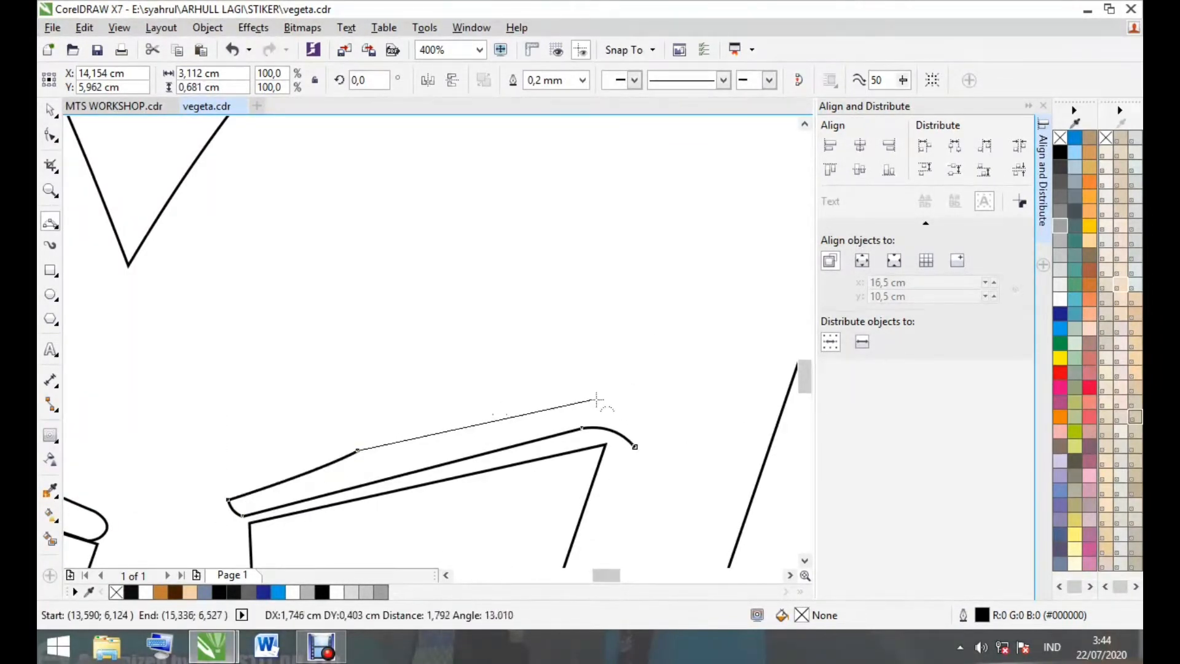
{"action": "left_click_drag", "start_coordinate": [564, 391], "coordinate": [566, 391]}
{"action": "scroll", "coordinate": [612, 401], "scroll_direction": "up", "scroll_amount": 1}
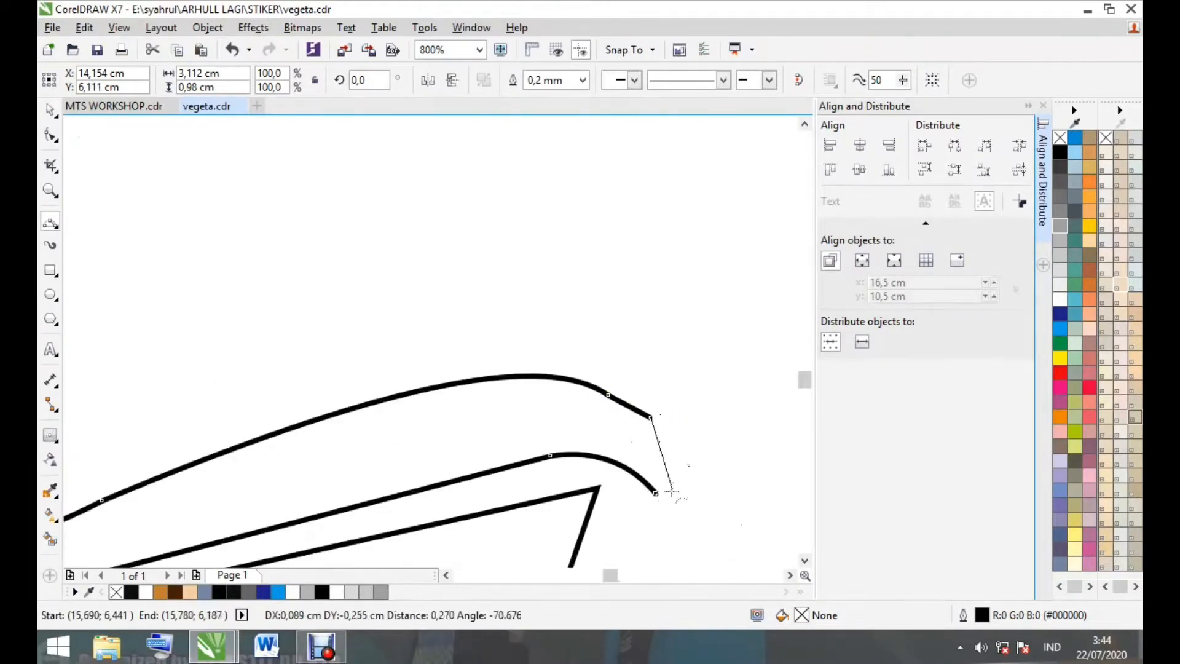
{"action": "left_click_drag", "start_coordinate": [671, 491], "coordinate": [656, 493]}
{"action": "left_click", "coordinate": [656, 493]}
Smooth the nodes and curves around the outer end of the right eyebrow
{"action": "left_click", "coordinate": [50, 135]}
{"action": "left_click_drag", "start_coordinate": [608, 396], "coordinate": [610, 384]}
{"action": "mouse_move", "coordinate": [546, 339]}
{"action": "left_mouse_down"}
{"action": "mouse_move", "coordinate": [534, 351]}
{"action": "mouse_move", "coordinate": [543, 344]}
{"action": "left_mouse_up"}
{"action": "left_click_drag", "start_coordinate": [381, 387], "coordinate": [397, 393]}
{"action": "scroll", "coordinate": [560, 419], "scroll_direction": "down", "scroll_amount": 1}
{"action": "scroll", "coordinate": [558, 438], "scroll_direction": "up", "scroll_amount": 1}
{"action": "left_click", "coordinate": [552, 435]}
{"action": "scroll", "coordinate": [584, 438], "scroll_direction": "up", "scroll_amount": 1}
{"action": "left_click_drag", "start_coordinate": [609, 419], "coordinate": [644, 420]}
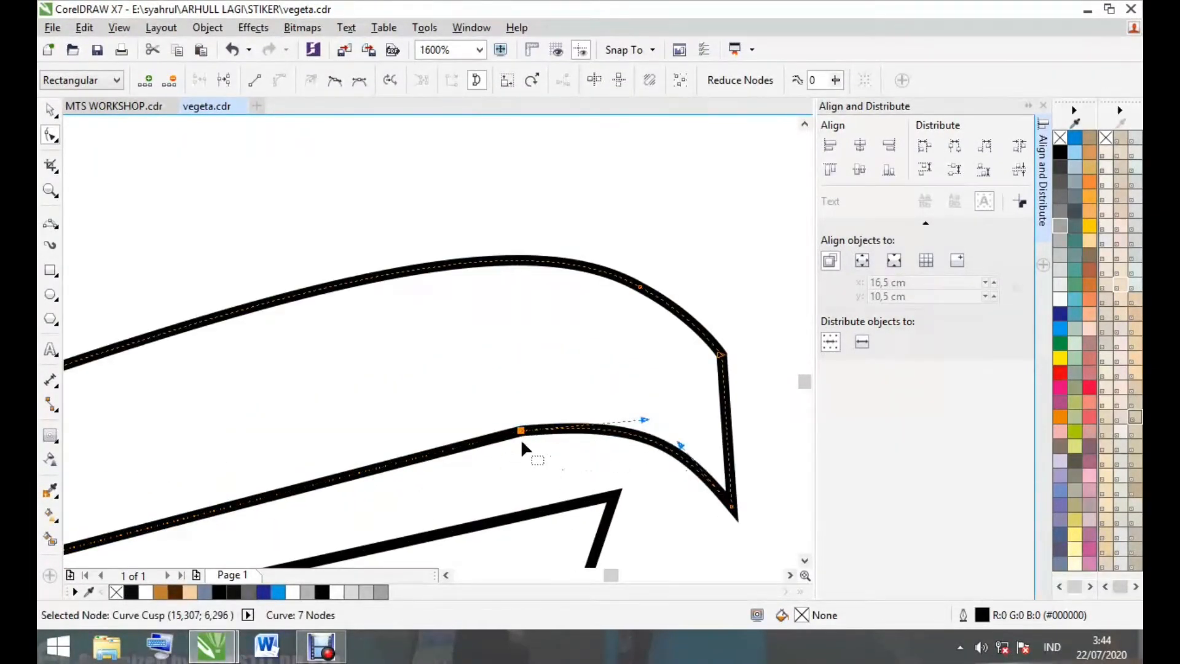
{"action": "scroll", "coordinate": [521, 437], "scroll_direction": "down", "scroll_amount": 3}
Move the right eyebrow down so it sits close against the right eye's upper edge
{"action": "key", "text": "space"}
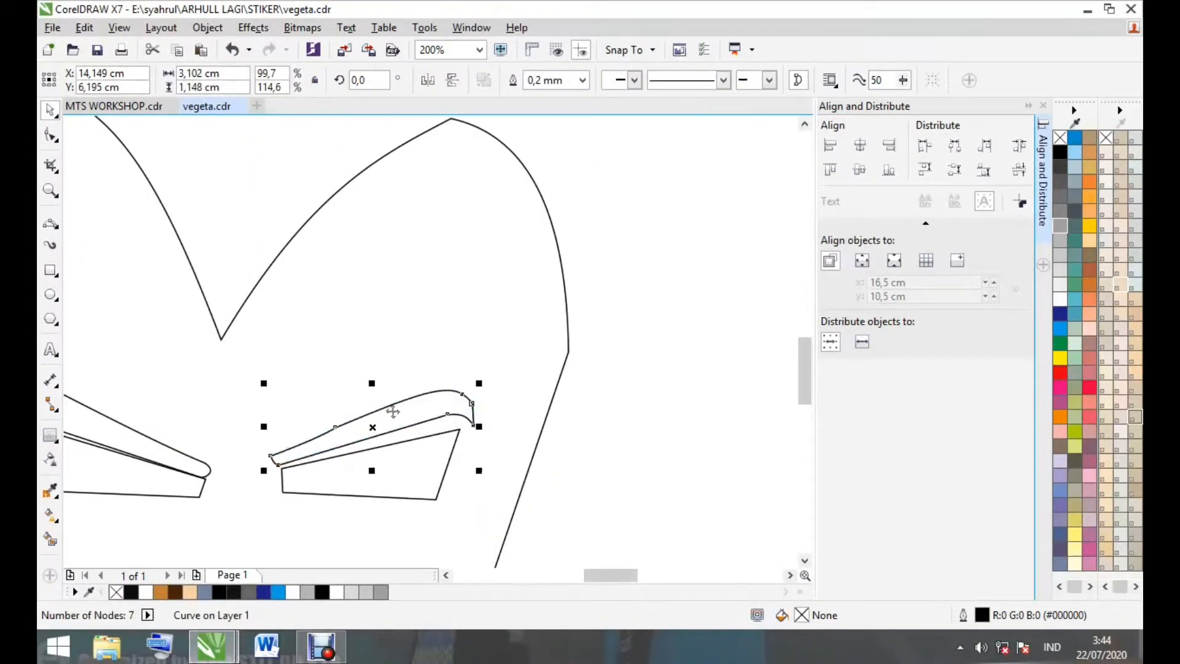
{"action": "scroll", "coordinate": [392, 417], "scroll_direction": "up", "scroll_amount": 1}
{"action": "left_click_drag", "start_coordinate": [374, 400], "coordinate": [373, 410]}
{"action": "left_click", "coordinate": [374, 410]}
{"action": "left_click_drag", "start_coordinate": [555, 338], "coordinate": [560, 352]}
{"action": "key", "text": "Down"}
{"action": "key", "text": "Down"}
{"action": "left_click", "coordinate": [711, 442]}
Fill both eyebrows with black
{"action": "scroll", "coordinate": [457, 413], "scroll_direction": "down", "scroll_amount": 3}
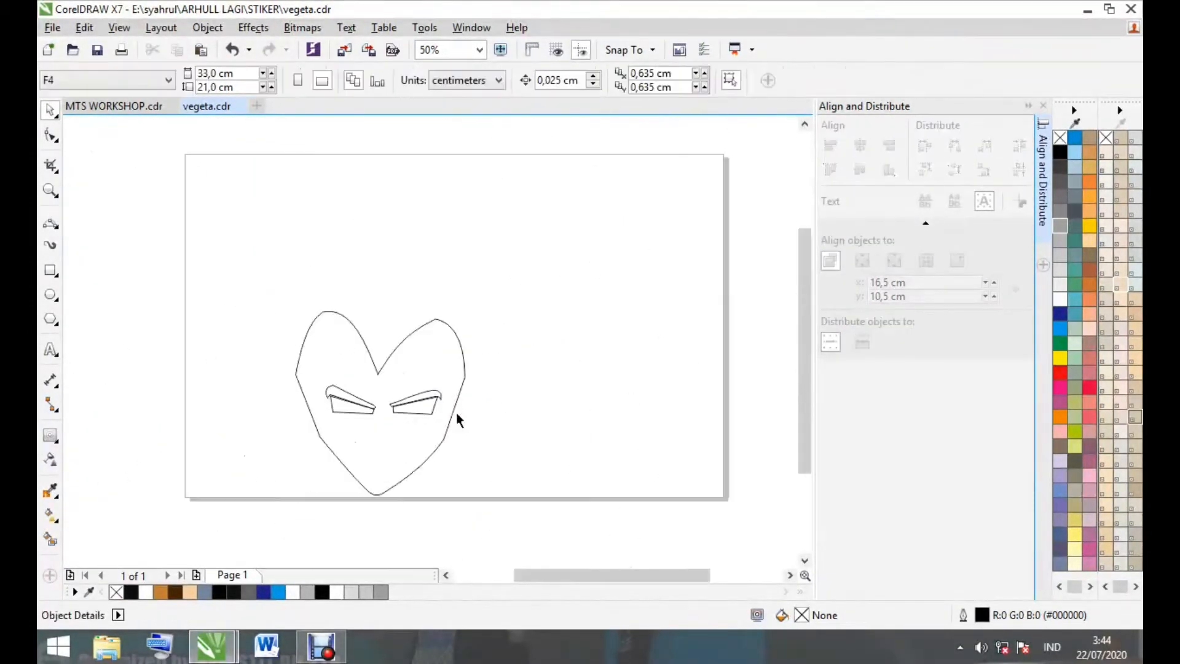
{"action": "scroll", "coordinate": [365, 424], "scroll_direction": "up", "scroll_amount": 1}
{"action": "scroll", "coordinate": [399, 351], "scroll_direction": "up", "scroll_amount": 1}
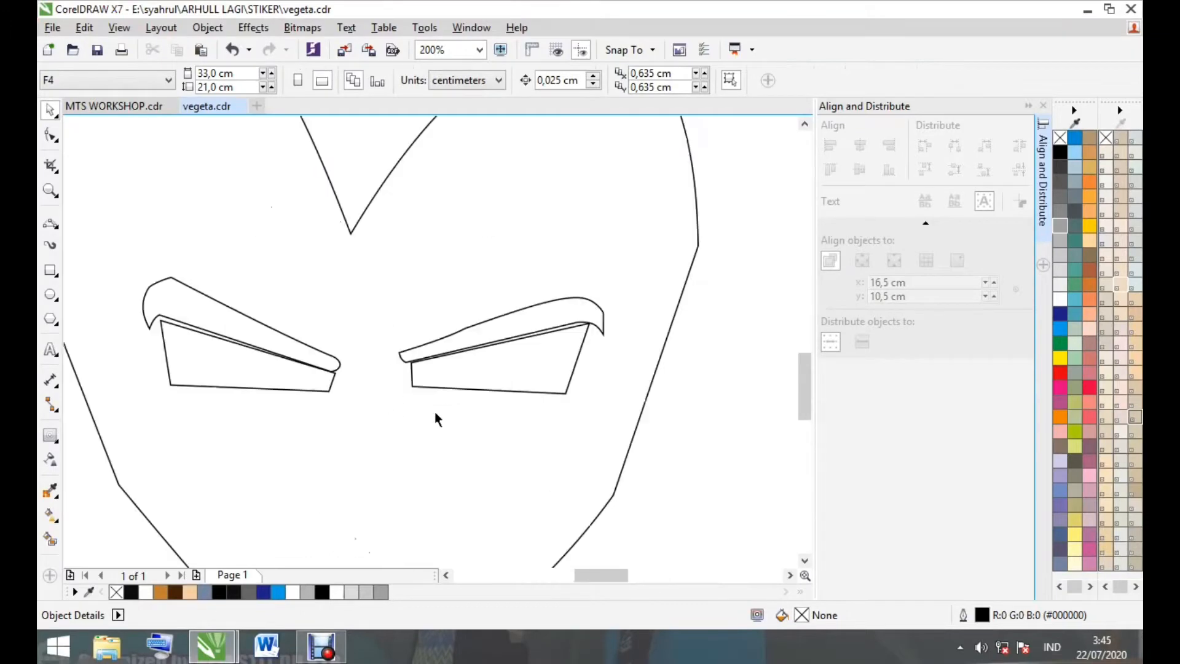
{"action": "left_click", "coordinate": [502, 334]}
{"action": "left_click", "coordinate": [131, 592]}
{"action": "left_click", "coordinate": [179, 320]}
{"action": "left_click", "coordinate": [131, 592]}
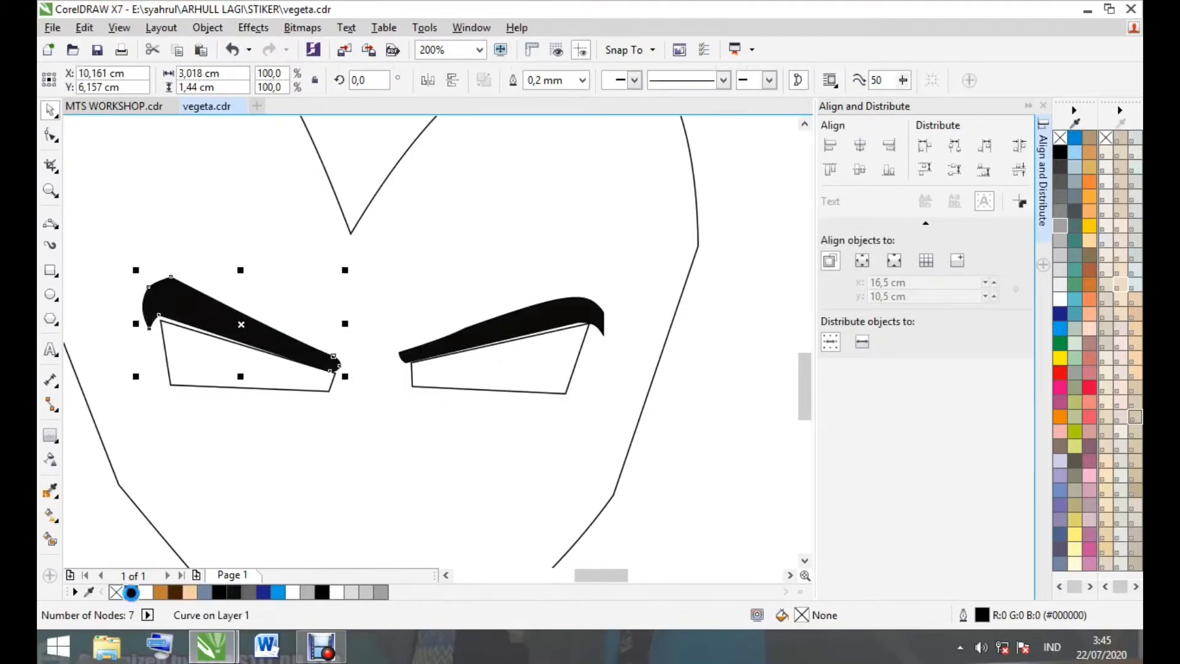
Draw a small ellipse for the left pupil, overlapping the upper edge of the left eye
{"action": "key", "text": "Escape"}
{"action": "left_click", "coordinate": [54, 299]}
{"action": "scroll", "coordinate": [239, 355], "scroll_direction": "up", "scroll_amount": 2}
{"action": "mouse_move", "coordinate": [221, 303]}
{"action": "left_mouse_down"}
{"action": "mouse_move", "coordinate": [289, 371]}
{"action": "mouse_move", "coordinate": [325, 372]}
{"action": "left_mouse_up"}
Intersect the ellipse with the left eye shape and delete the original ellipse
{"action": "left_click", "coordinate": [51, 110]}
{"action": "left_click", "coordinate": [360, 398], "text": "shift"}
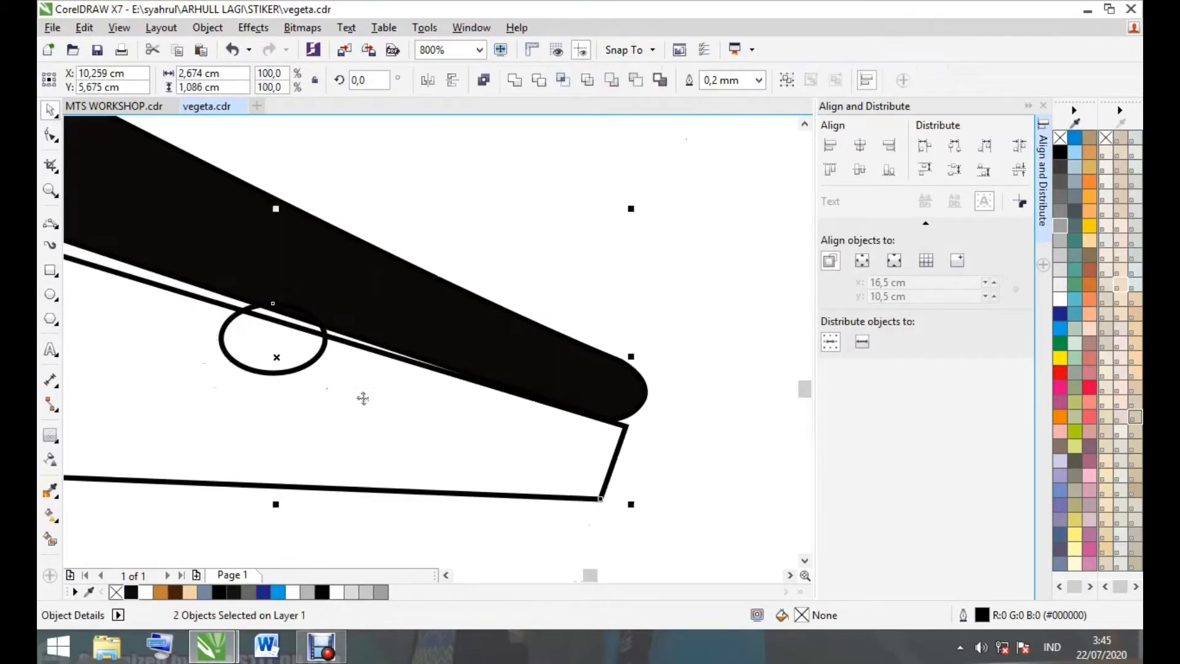
{"action": "left_click", "coordinate": [564, 80]}
{"action": "left_click_drag", "start_coordinate": [292, 306], "coordinate": [345, 268]}
{"action": "key", "text": "Delete"}
Fill the left pupil with black
{"action": "left_click", "coordinate": [276, 371]}
{"action": "left_click", "coordinate": [131, 592]}
{"action": "scroll", "coordinate": [132, 462], "scroll_direction": "down", "scroll_amount": 3}
{"action": "scroll", "coordinate": [332, 456], "scroll_direction": "up", "scroll_amount": 1}
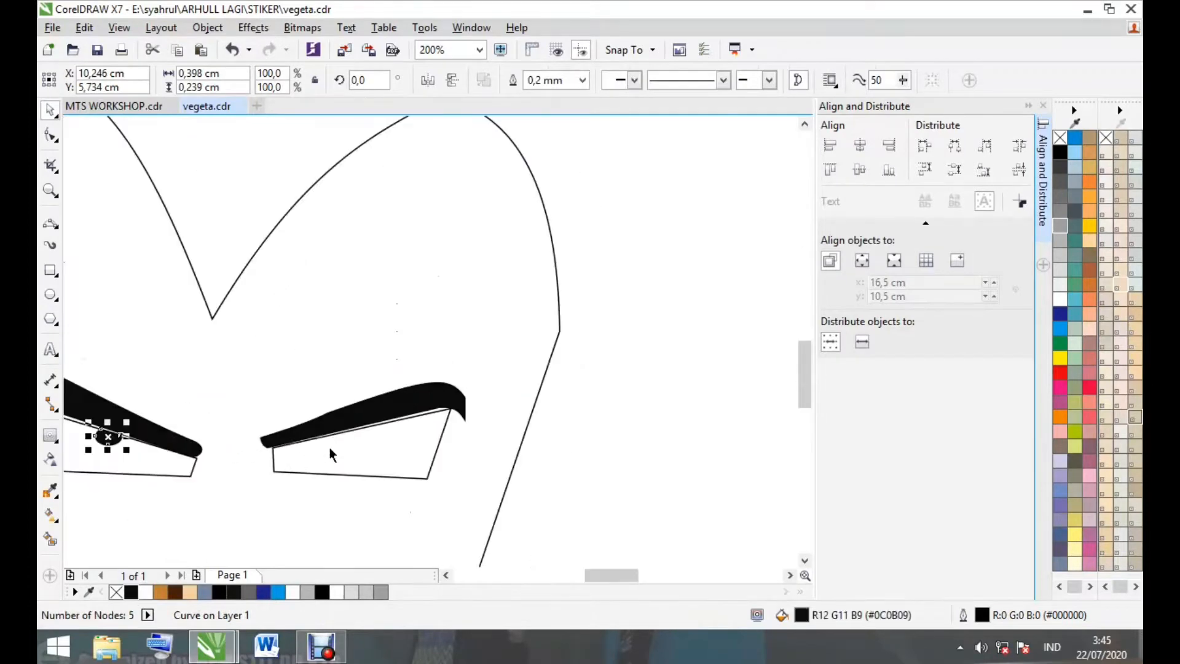
Draw a small ellipse for the right pupil across the right eye's upper edge and intersect it with the eye shape
{"action": "key", "text": "F7"}
{"action": "scroll", "coordinate": [344, 456], "scroll_direction": "up", "scroll_amount": 1}
{"action": "mouse_move", "coordinate": [323, 399]}
{"action": "left_mouse_down"}
{"action": "mouse_move", "coordinate": [378, 429]}
{"action": "mouse_move", "coordinate": [344, 363]}
{"action": "left_mouse_up"}
{"action": "left_click", "coordinate": [51, 110]}
{"action": "left_click", "coordinate": [424, 389], "text": "shift"}
{"action": "left_click", "coordinate": [566, 80]}
Fill the intersected right pupil with black and delete the original ellipse
{"action": "scroll", "coordinate": [343, 401], "scroll_direction": "up", "scroll_amount": 1}
{"action": "left_click", "coordinate": [131, 592]}
{"action": "key", "text": "ctrl+z"}
{"action": "left_click", "coordinate": [371, 408]}
{"action": "left_click", "coordinate": [370, 398]}
{"action": "scroll", "coordinate": [372, 413], "scroll_direction": "down", "scroll_amount": 2}
{"action": "scroll", "coordinate": [361, 418], "scroll_direction": "up", "scroll_amount": 3}
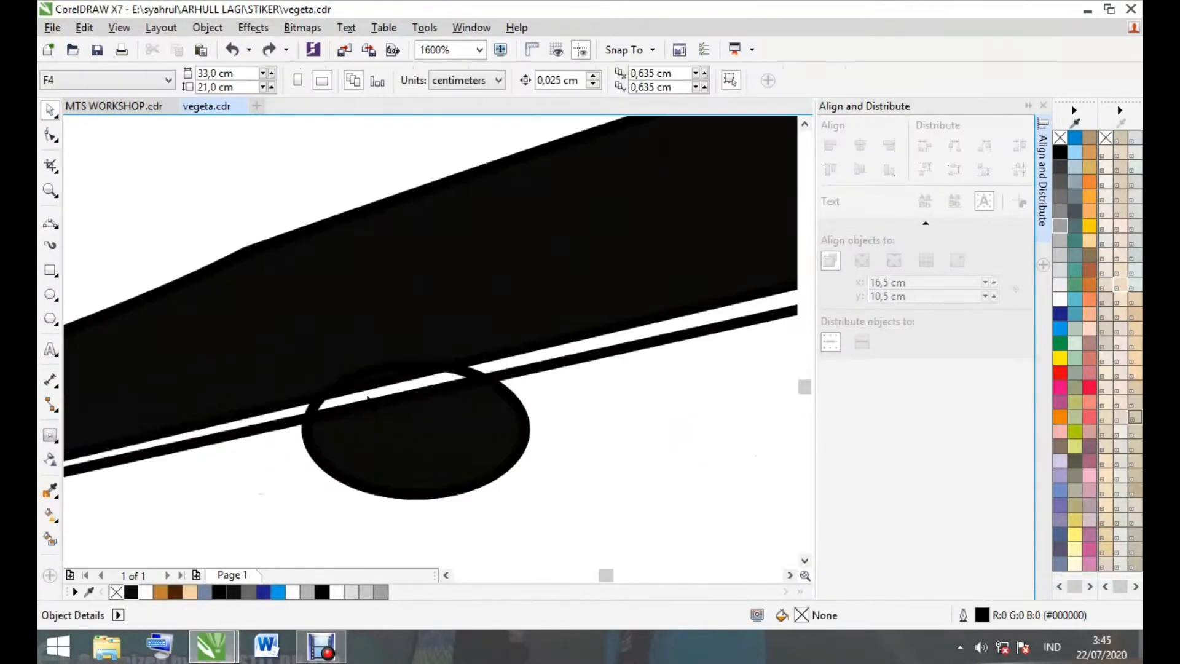
{"action": "left_click", "coordinate": [312, 403]}
{"action": "key", "text": "Delete"}
Enlarge the right pupil proportionally to about 137%
{"action": "scroll", "coordinate": [387, 288], "scroll_direction": "down", "scroll_amount": 3}
{"action": "scroll", "coordinate": [455, 314], "scroll_direction": "down", "scroll_amount": 1}
{"action": "scroll", "coordinate": [421, 313], "scroll_direction": "up", "scroll_amount": 3}
{"action": "left_click", "coordinate": [425, 299]}
{"action": "left_click_drag", "start_coordinate": [390, 314], "coordinate": [349, 351]}
{"action": "scroll", "coordinate": [496, 349], "scroll_direction": "down", "scroll_amount": 2}
Enlarge the left pupil to match the right one and fine-tune the placement of the pupils inside the eyes
{"action": "scroll", "coordinate": [212, 344], "scroll_direction": "up", "scroll_amount": 1}
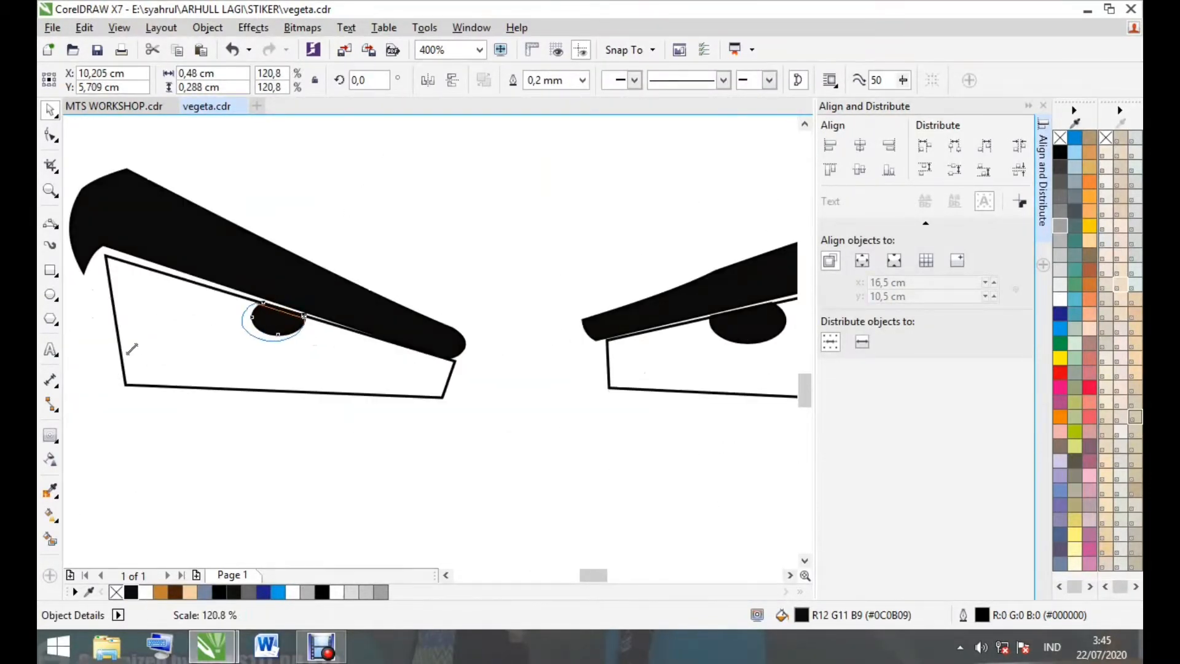
{"action": "left_click_drag", "start_coordinate": [132, 349], "coordinate": [239, 343]}
{"action": "scroll", "coordinate": [240, 342], "scroll_direction": "up", "scroll_amount": 1}
{"action": "left_click_drag", "start_coordinate": [373, 344], "coordinate": [388, 355]}
{"action": "scroll", "coordinate": [375, 361], "scroll_direction": "down", "scroll_amount": 3}
{"action": "left_click", "coordinate": [614, 429]}
{"action": "scroll", "coordinate": [494, 386], "scroll_direction": "down", "scroll_amount": 1}
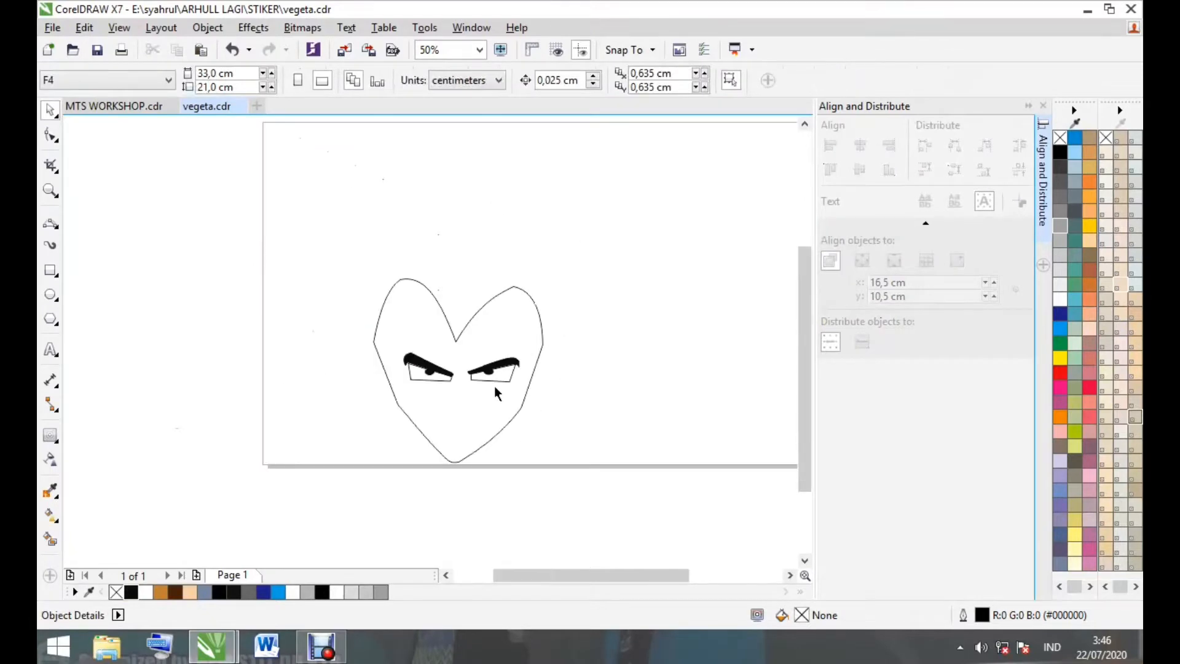
{"action": "scroll", "coordinate": [494, 386], "scroll_direction": "up", "scroll_amount": 3}
{"action": "left_click", "coordinate": [692, 382]}
{"action": "left_click_drag", "start_coordinate": [691, 388], "coordinate": [691, 388]}
{"action": "scroll", "coordinate": [538, 412], "scroll_direction": "down", "scroll_amount": 4}
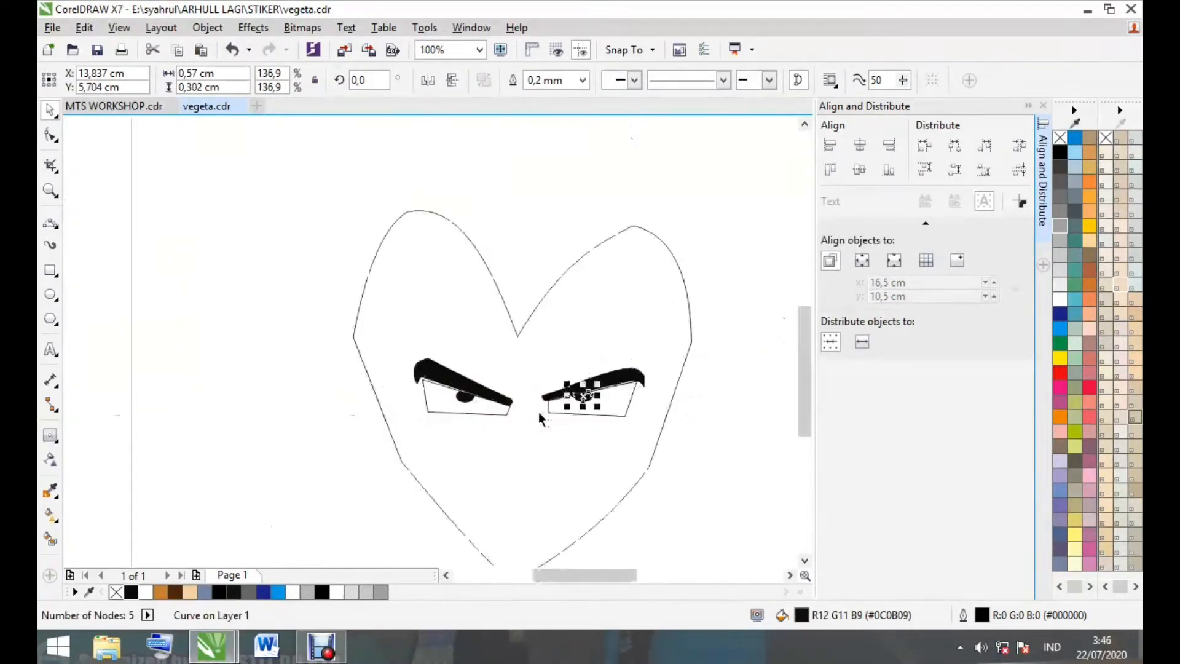
{"action": "left_click", "coordinate": [524, 405]}
{"action": "scroll", "coordinate": [523, 404], "scroll_direction": "up", "scroll_amount": 2}
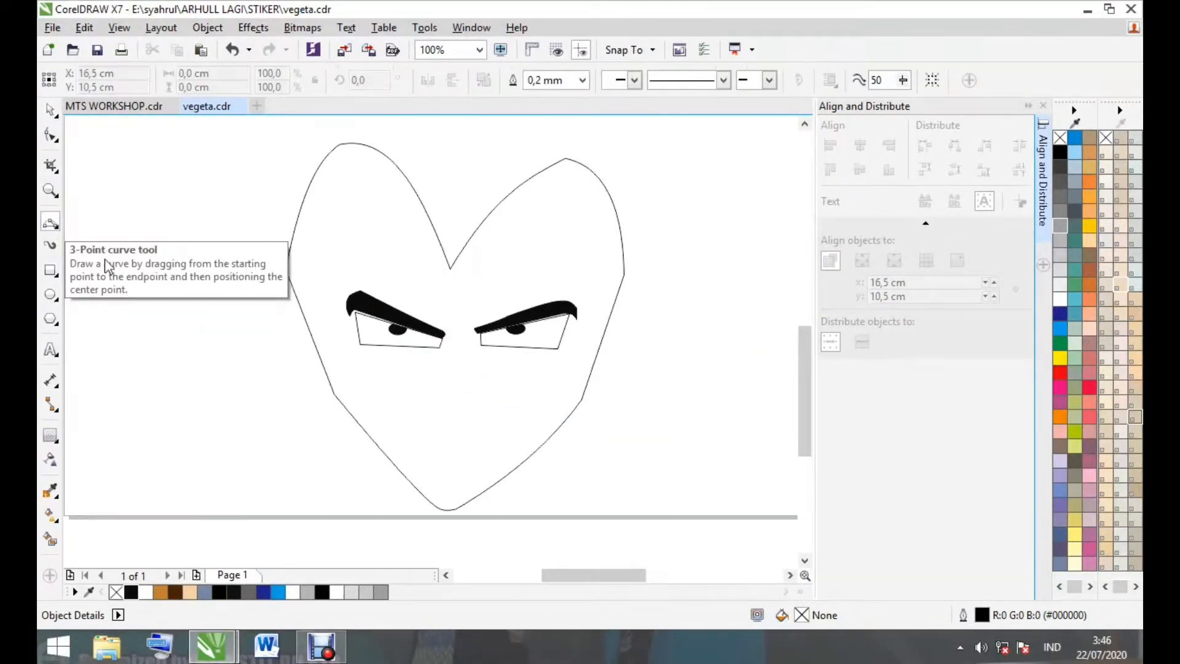
{"action": "left_click", "coordinate": [51, 221]}
{"action": "scroll", "coordinate": [516, 369], "scroll_direction": "down", "scroll_amount": 1}
{"action": "scroll", "coordinate": [529, 354], "scroll_direction": "up", "scroll_amount": 1}
{"action": "left_click_drag", "start_coordinate": [549, 161], "coordinate": [600, 323]}
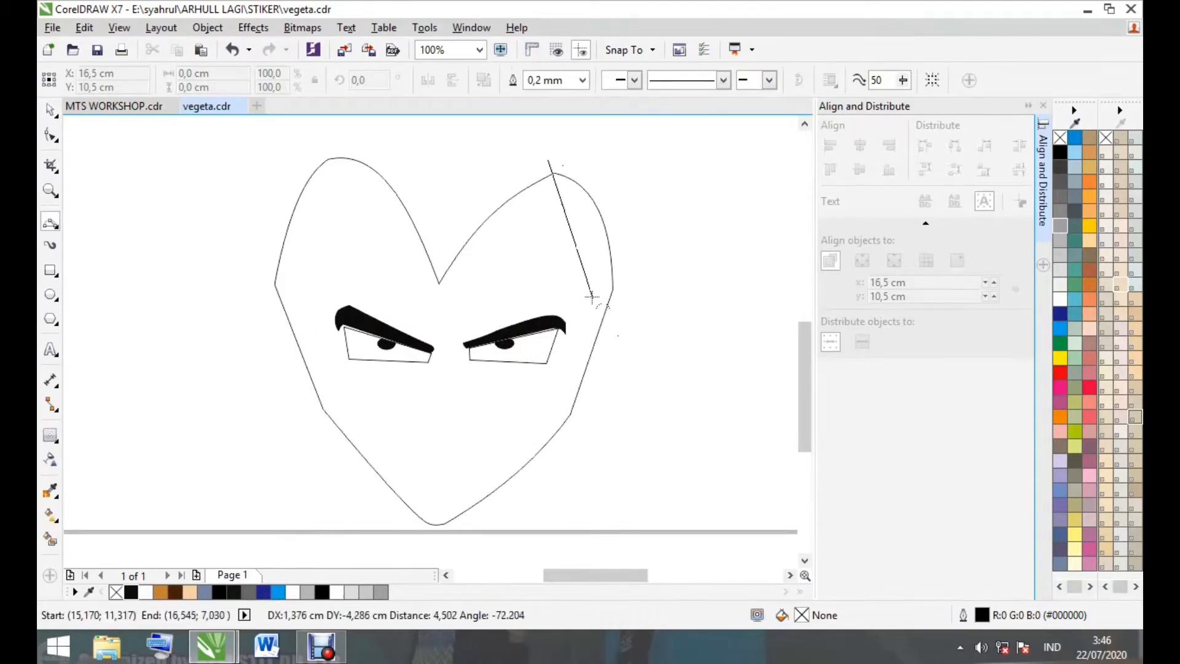
{"action": "key", "text": "Escape"}
Select both eyes with their eyebrows and pupils, enlarge them proportionally to about 7.7 cm wide, and nudge them right to centre them on the face
{"action": "left_click", "coordinate": [50, 110]}
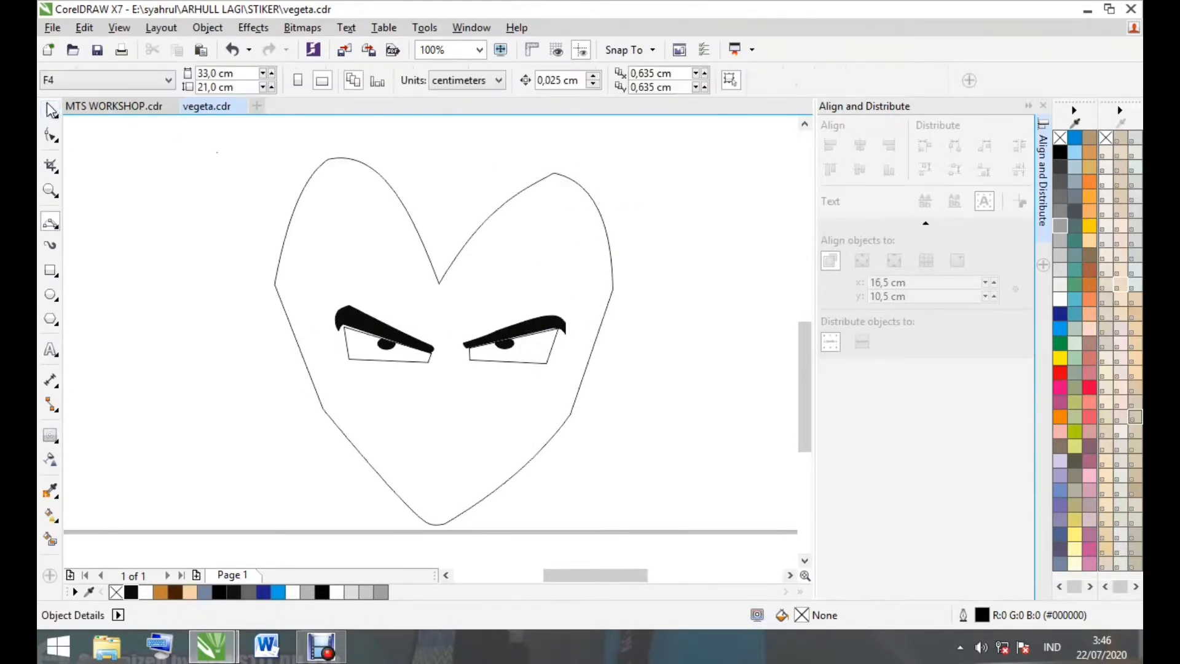
{"action": "left_click_drag", "start_coordinate": [301, 288], "coordinate": [599, 398]}
{"action": "left_click_drag", "start_coordinate": [329, 368], "coordinate": [305, 374]}
{"action": "key", "text": "Right"}
{"action": "key", "text": "Right"}
{"action": "key", "text": "Right"}
{"action": "key", "text": "Right"}
{"action": "key", "text": "Right"}
{"action": "key", "text": "Right"}
{"action": "key", "text": "Right"}
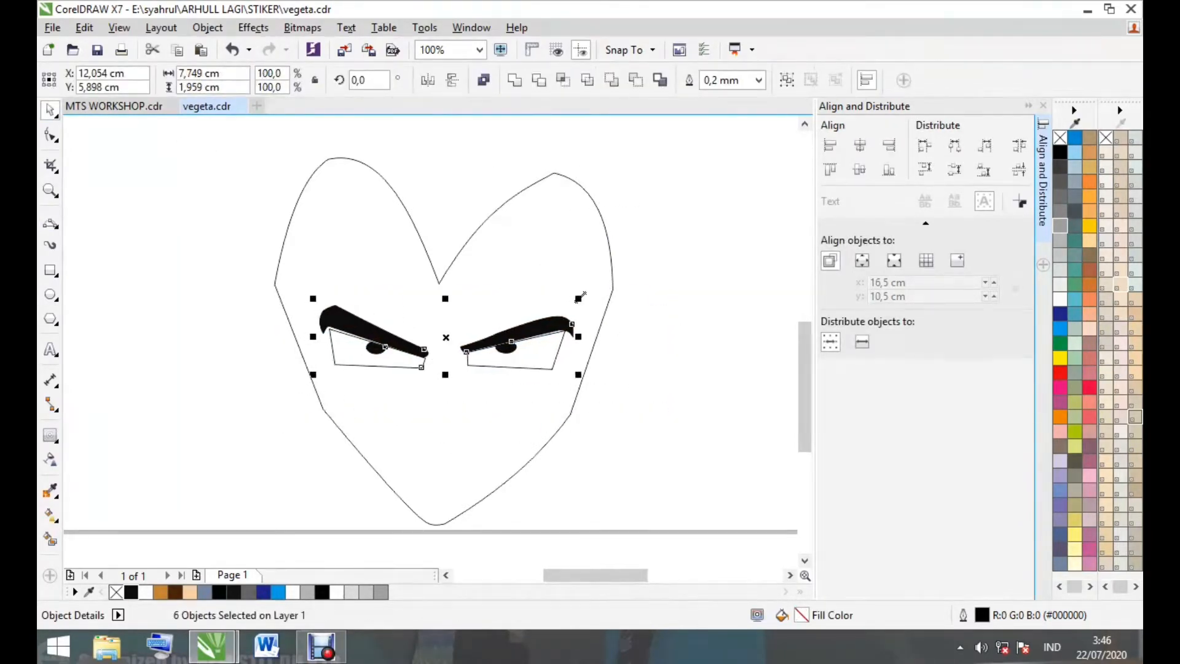
{"action": "left_click", "coordinate": [664, 352]}
Draw the dark shadow's inner edge with 3-point curves from the top of the right forehead lobe down to the right eyebrow's outer end
{"action": "left_click", "coordinate": [51, 222]}
{"action": "mouse_move", "coordinate": [562, 165]}
{"action": "left_mouse_down"}
{"action": "mouse_move", "coordinate": [557, 313]}
{"action": "mouse_move", "coordinate": [579, 387]}
{"action": "left_mouse_up"}
{"action": "left_click", "coordinate": [570, 265]}
{"action": "scroll", "coordinate": [544, 326], "scroll_direction": "up", "scroll_amount": 2}
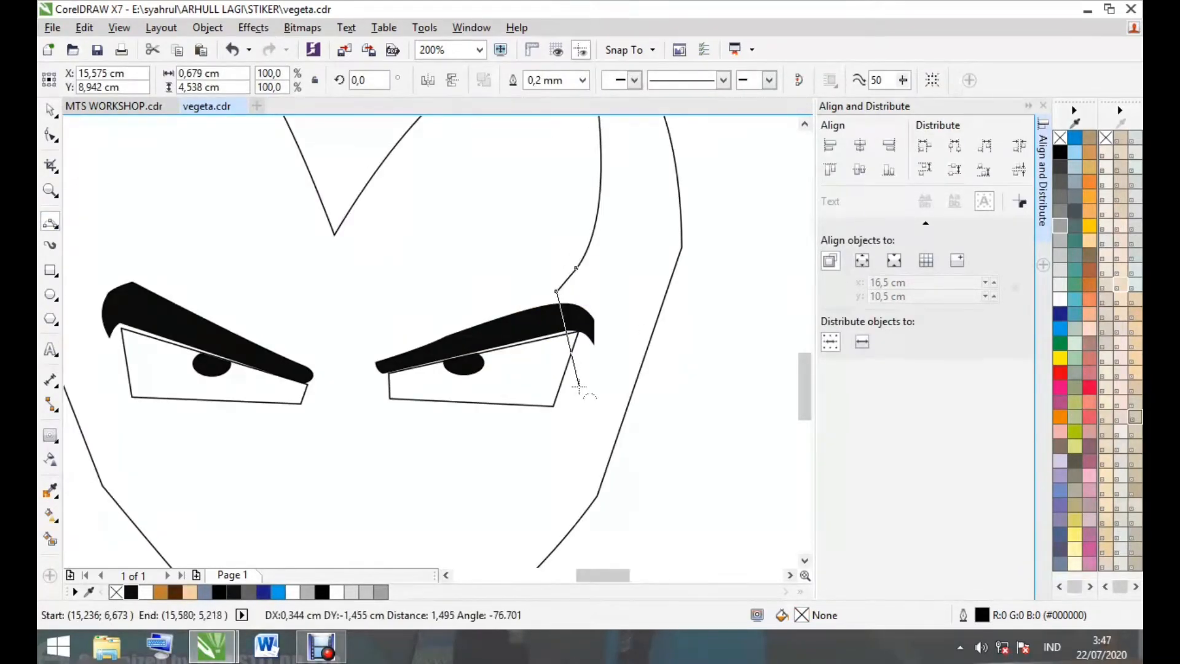
{"action": "scroll", "coordinate": [577, 344], "scroll_direction": "down", "scroll_amount": 1}
{"action": "scroll", "coordinate": [533, 424], "scroll_direction": "up", "scroll_amount": 1}
Continue the shadow edge past the right eye's outer corner, adding a thin pointed crease below the eye and a curve down to the jaw
{"action": "mouse_move", "coordinate": [618, 256]}
{"action": "left_mouse_down"}
{"action": "mouse_move", "coordinate": [585, 331]}
{"action": "mouse_move", "coordinate": [601, 301]}
{"action": "mouse_move", "coordinate": [509, 308]}
{"action": "mouse_move", "coordinate": [596, 314]}
{"action": "left_mouse_up"}
{"action": "left_click", "coordinate": [600, 301]}
{"action": "left_click", "coordinate": [509, 309]}
{"action": "left_click", "coordinate": [595, 314]}
{"action": "mouse_move", "coordinate": [595, 315]}
{"action": "left_mouse_down"}
{"action": "mouse_move", "coordinate": [623, 273]}
{"action": "mouse_move", "coordinate": [558, 446]}
{"action": "left_mouse_up"}
{"action": "left_click", "coordinate": [600, 362]}
{"action": "scroll", "coordinate": [528, 528], "scroll_direction": "up", "scroll_amount": 1}
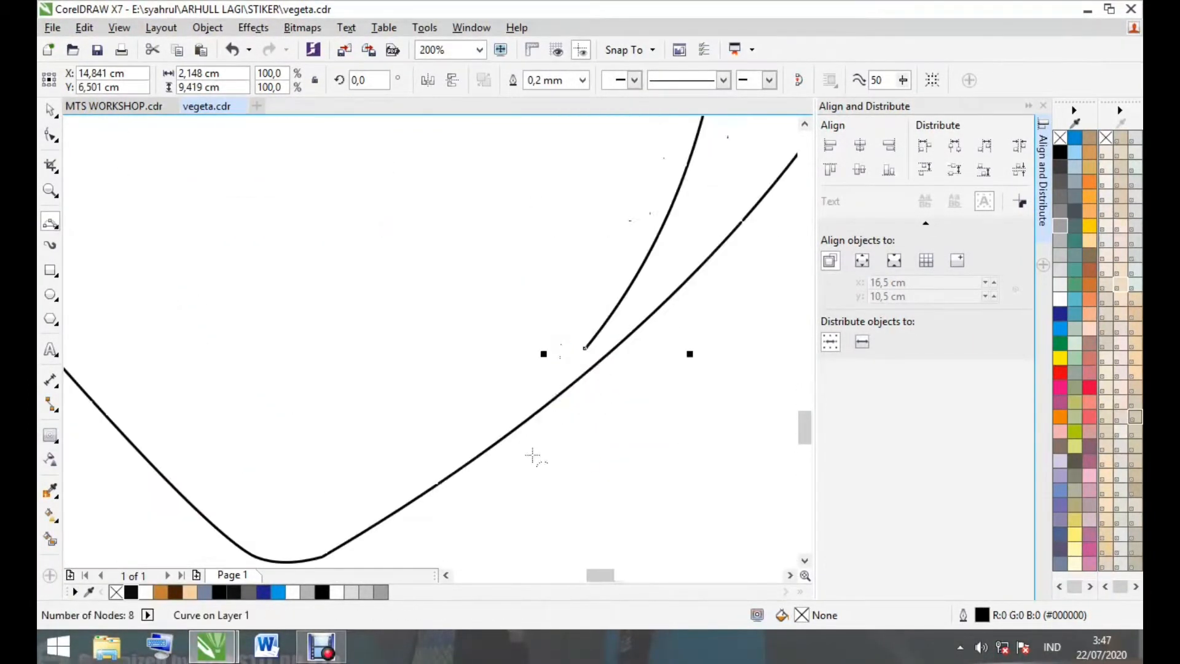
{"action": "left_click_drag", "start_coordinate": [584, 348], "coordinate": [501, 451]}
{"action": "left_click", "coordinate": [501, 451]}
Close the shadow shape with wide curves running outside the face's right edge from the forehead to the jaw
{"action": "scroll", "coordinate": [499, 448], "scroll_direction": "down", "scroll_amount": 2}
{"action": "scroll", "coordinate": [553, 256], "scroll_direction": "down", "scroll_amount": 1}
{"action": "left_click_drag", "start_coordinate": [557, 186], "coordinate": [623, 282]}
{"action": "left_click", "coordinate": [601, 226]}
{"action": "scroll", "coordinate": [569, 362], "scroll_direction": "up", "scroll_amount": 1}
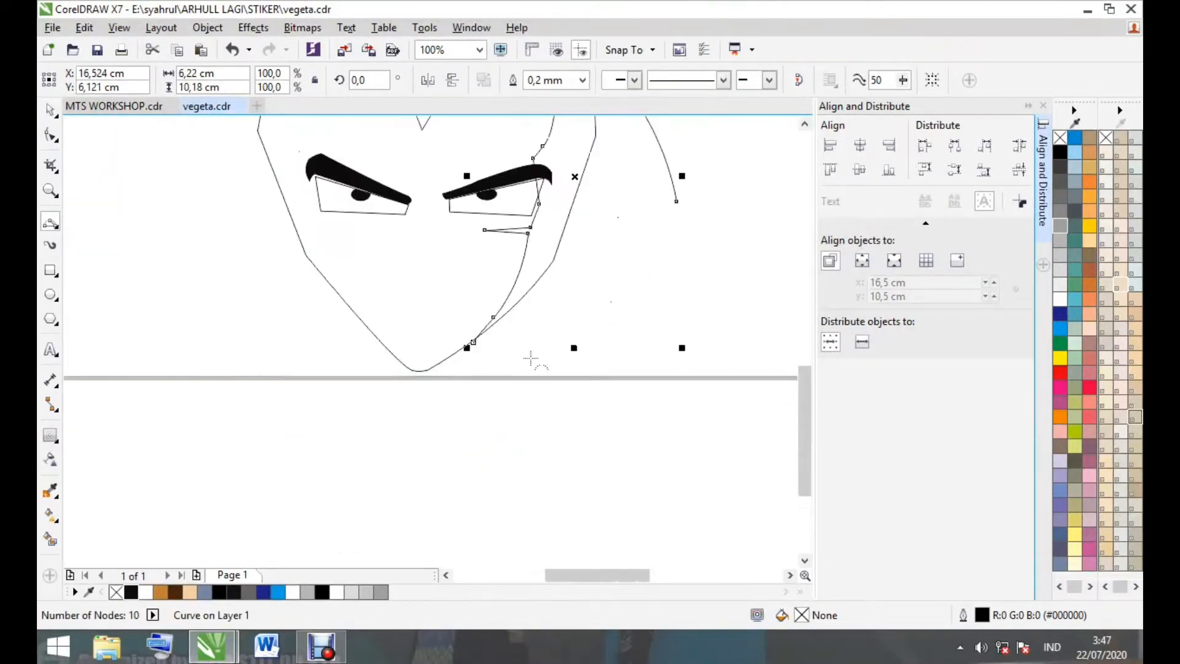
{"action": "left_click_drag", "start_coordinate": [474, 342], "coordinate": [677, 202]}
{"action": "left_click", "coordinate": [613, 295]}
Intersect the shadow shape with the face outline and delete the original shape
{"action": "key", "text": "space"}
{"action": "left_click", "coordinate": [332, 285], "text": "shift"}
{"action": "left_click", "coordinate": [642, 80]}
{"action": "left_click", "coordinate": [644, 263]}
{"action": "key", "text": "Delete"}
{"action": "scroll", "coordinate": [635, 318], "scroll_direction": "down", "scroll_amount": 1}
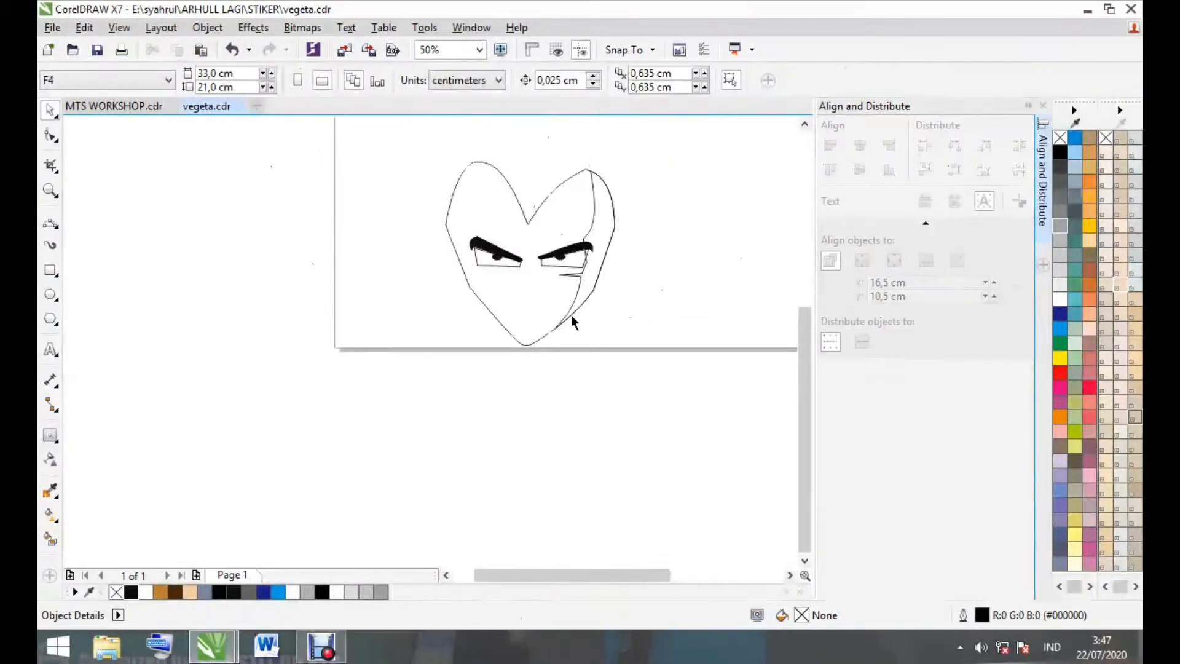
Fill the face with light peach and the shadow along its right side with dark brown (#462009)
{"action": "scroll", "coordinate": [603, 231], "scroll_direction": "up", "scroll_amount": 1}
{"action": "left_click", "coordinate": [464, 230]}
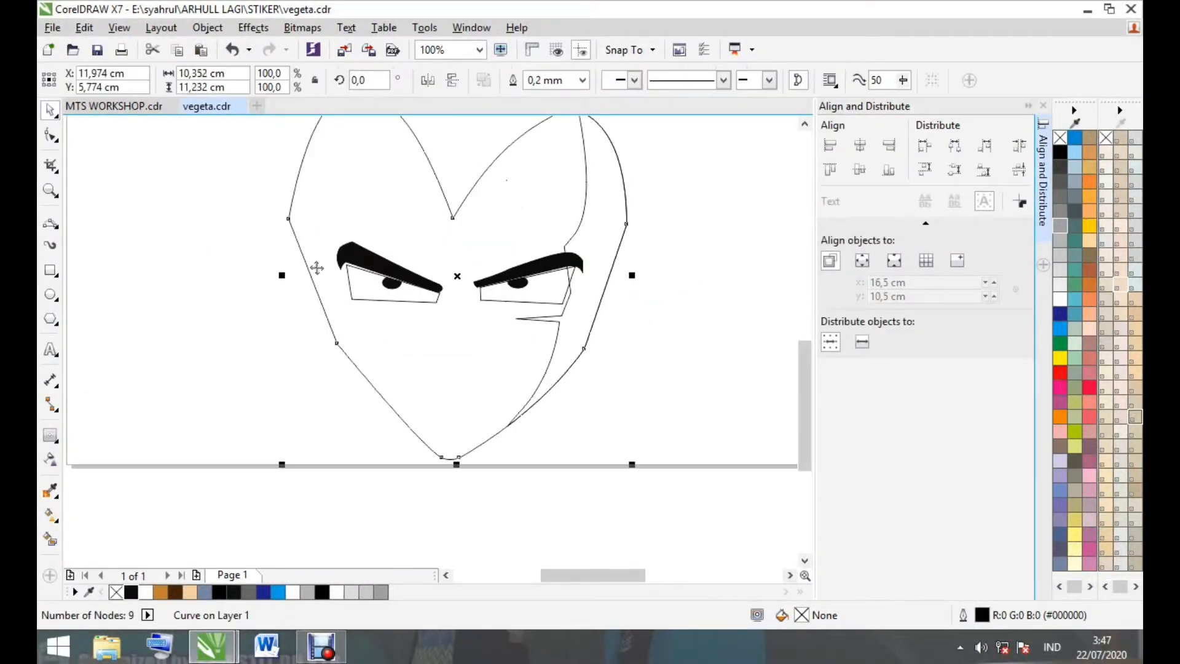
{"action": "left_click", "coordinate": [190, 592]}
{"action": "left_click", "coordinate": [146, 501]}
{"action": "scroll", "coordinate": [402, 482], "scroll_direction": "down", "scroll_amount": 1}
{"action": "scroll", "coordinate": [483, 343], "scroll_direction": "up", "scroll_amount": 1}
{"action": "left_click", "coordinate": [506, 336]}
{"action": "left_click", "coordinate": [176, 592]}
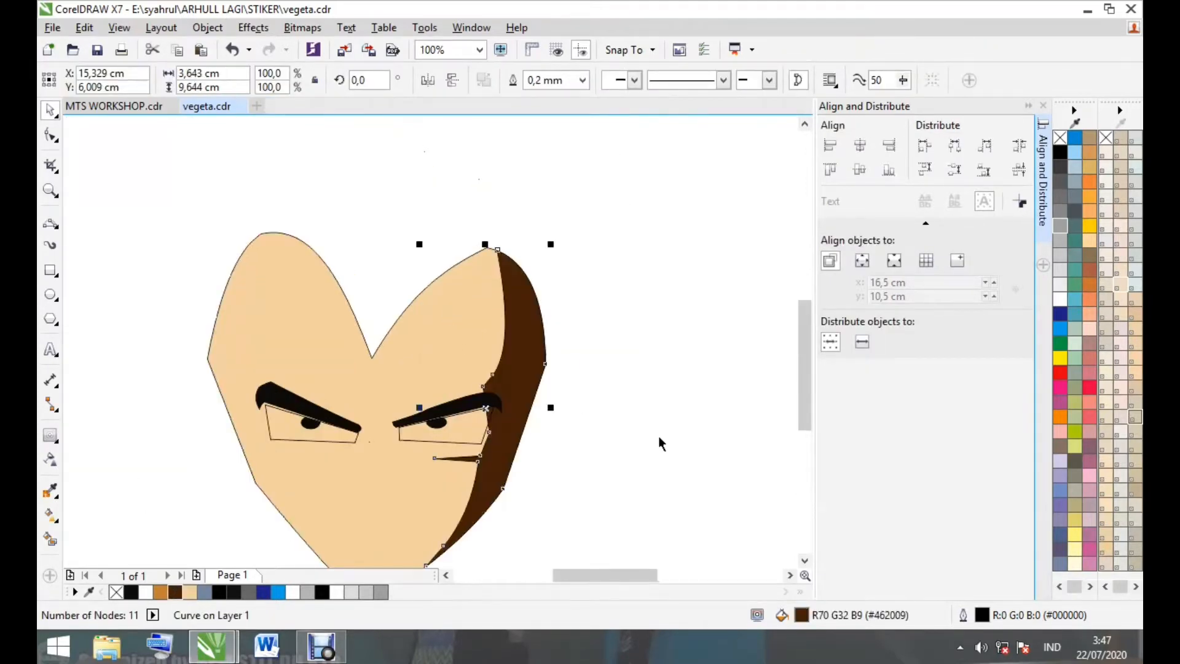
{"action": "left_click", "coordinate": [659, 438]}
Fill both eye shapes with white
{"action": "scroll", "coordinate": [473, 419], "scroll_direction": "up", "scroll_amount": 2}
{"action": "scroll", "coordinate": [571, 374], "scroll_direction": "down", "scroll_amount": 1}
{"action": "scroll", "coordinate": [549, 400], "scroll_direction": "up", "scroll_amount": 1}
{"action": "left_click", "coordinate": [556, 400]}
{"action": "left_click", "coordinate": [146, 592]}
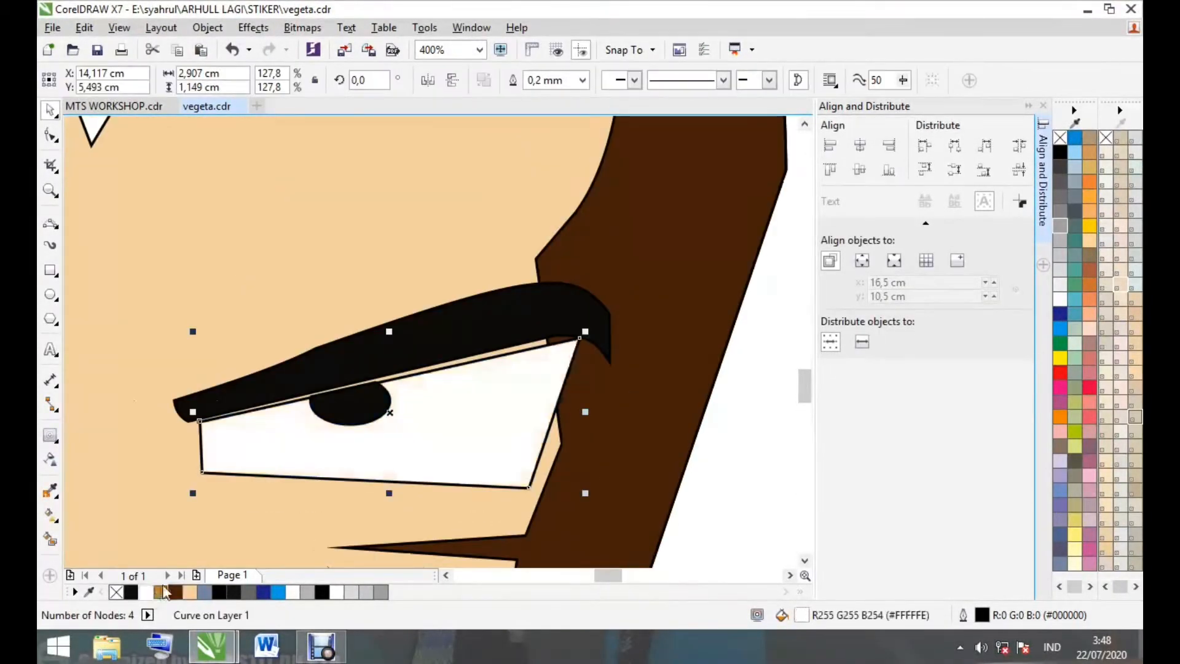
{"action": "scroll", "coordinate": [594, 392], "scroll_direction": "down", "scroll_amount": 2}
{"action": "scroll", "coordinate": [381, 405], "scroll_direction": "up", "scroll_amount": 2}
{"action": "left_click", "coordinate": [381, 406]}
{"action": "left_click", "coordinate": [147, 592]}
{"action": "scroll", "coordinate": [132, 350], "scroll_direction": "down", "scroll_amount": 2}
{"action": "left_click", "coordinate": [625, 388]}
Draw a mid-tone shadow edge with 3-point curves from the right forehead lobe through a small notch to the right eyebrow's inner end
{"action": "scroll", "coordinate": [625, 388], "scroll_direction": "down", "scroll_amount": 1}
{"action": "left_click", "coordinate": [51, 223]}
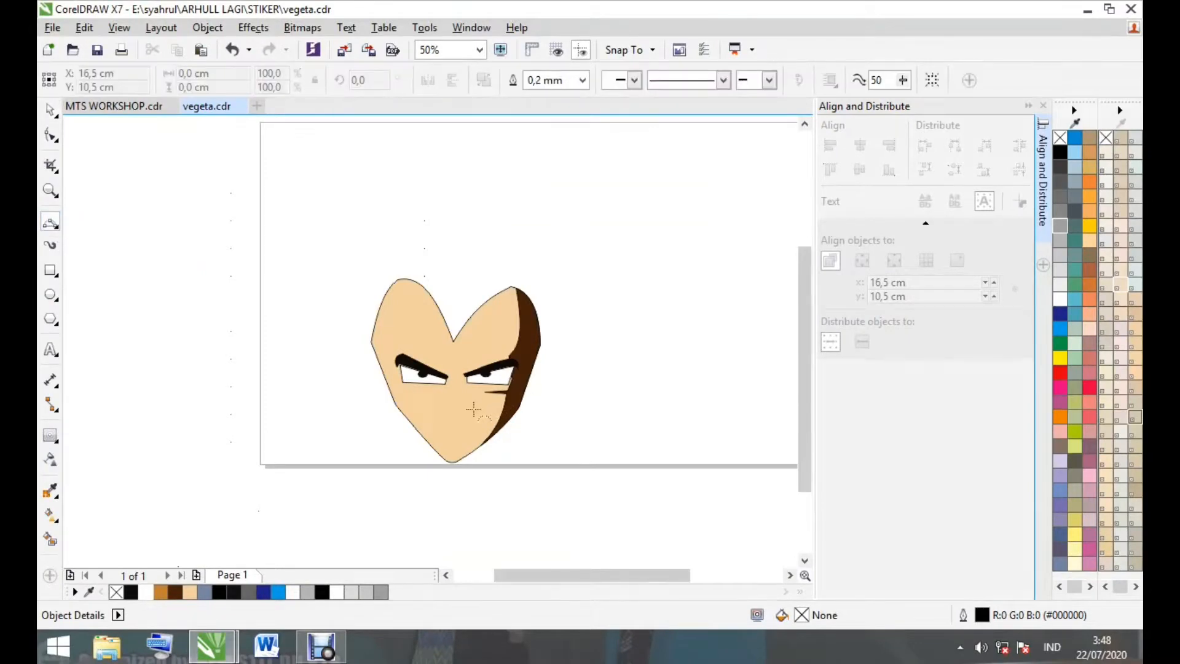
{"action": "scroll", "coordinate": [473, 408], "scroll_direction": "up", "scroll_amount": 1}
{"action": "left_click_drag", "start_coordinate": [494, 182], "coordinate": [420, 346]}
{"action": "left_click", "coordinate": [523, 254]}
{"action": "scroll", "coordinate": [502, 325], "scroll_direction": "up", "scroll_amount": 1}
{"action": "left_click", "coordinate": [508, 276]}
{"action": "left_click", "coordinate": [528, 279]}
{"action": "left_click", "coordinate": [420, 345]}
{"action": "scroll", "coordinate": [399, 243], "scroll_direction": "up", "scroll_amount": 1}
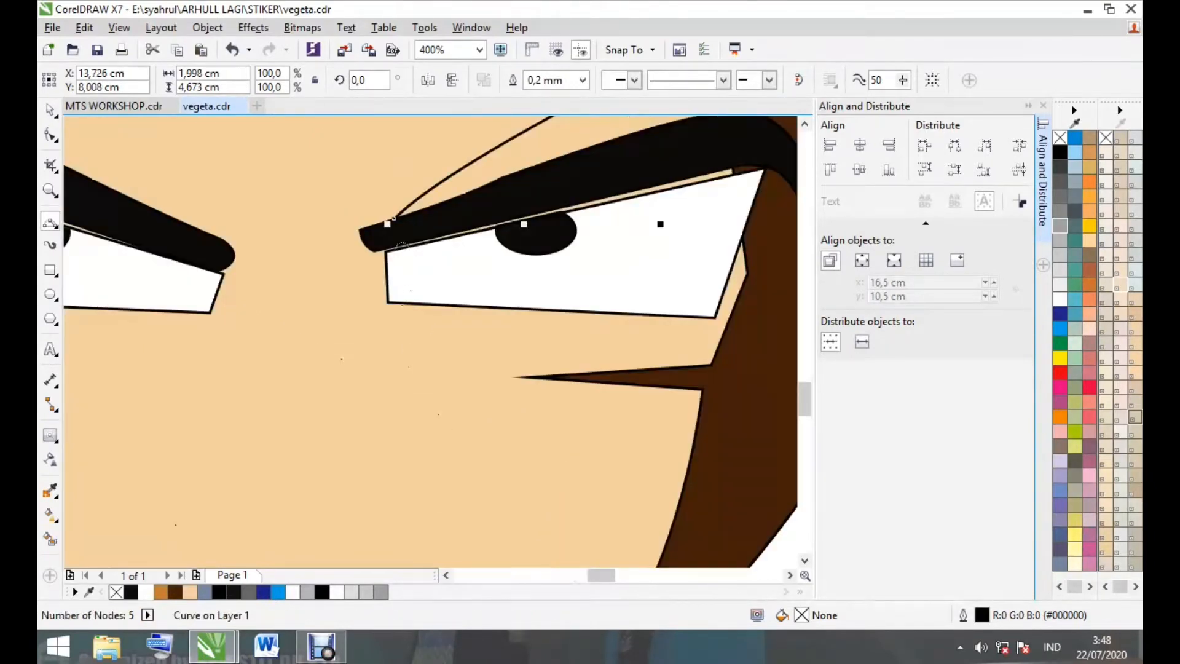
{"action": "left_click_drag", "start_coordinate": [394, 219], "coordinate": [395, 270]}
{"action": "left_click_drag", "start_coordinate": [382, 341], "coordinate": [382, 362]}
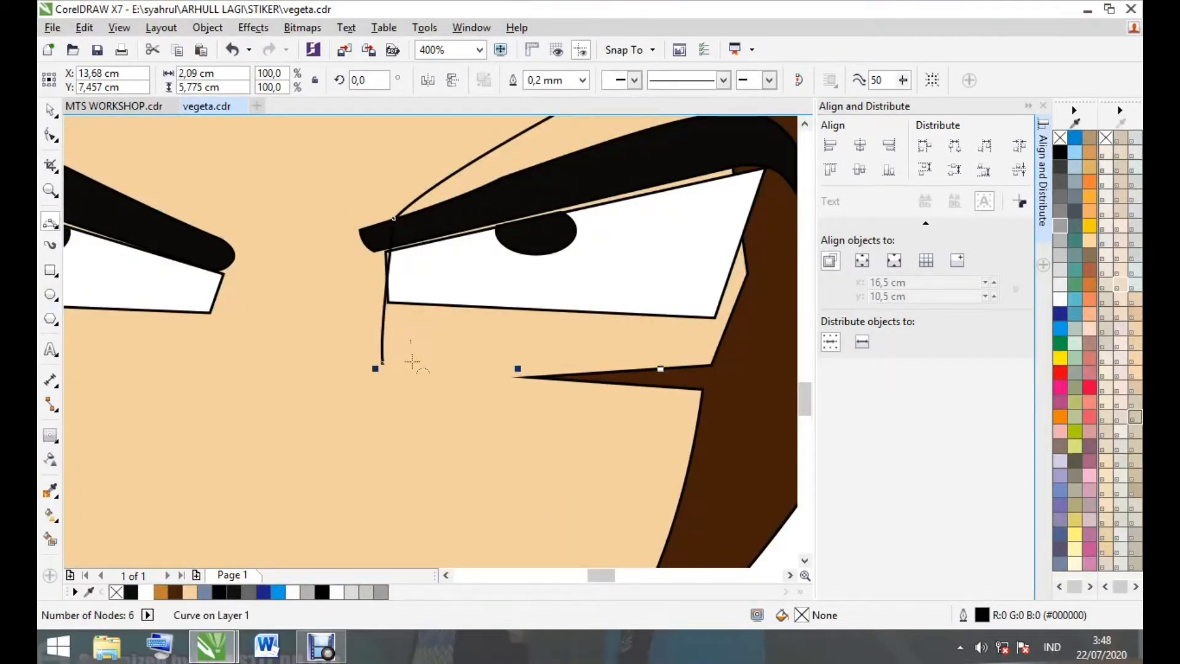
{"action": "key", "text": "ctrl+z"}
Continue the mid-tone edge from the eyebrow's inner end past the right eye's inner corner and out across the cheek
{"action": "left_click_drag", "start_coordinate": [394, 219], "coordinate": [390, 377]}
{"action": "left_click", "coordinate": [399, 298]}
{"action": "left_click", "coordinate": [392, 351]}
{"action": "scroll", "coordinate": [449, 323], "scroll_direction": "down", "scroll_amount": 1}
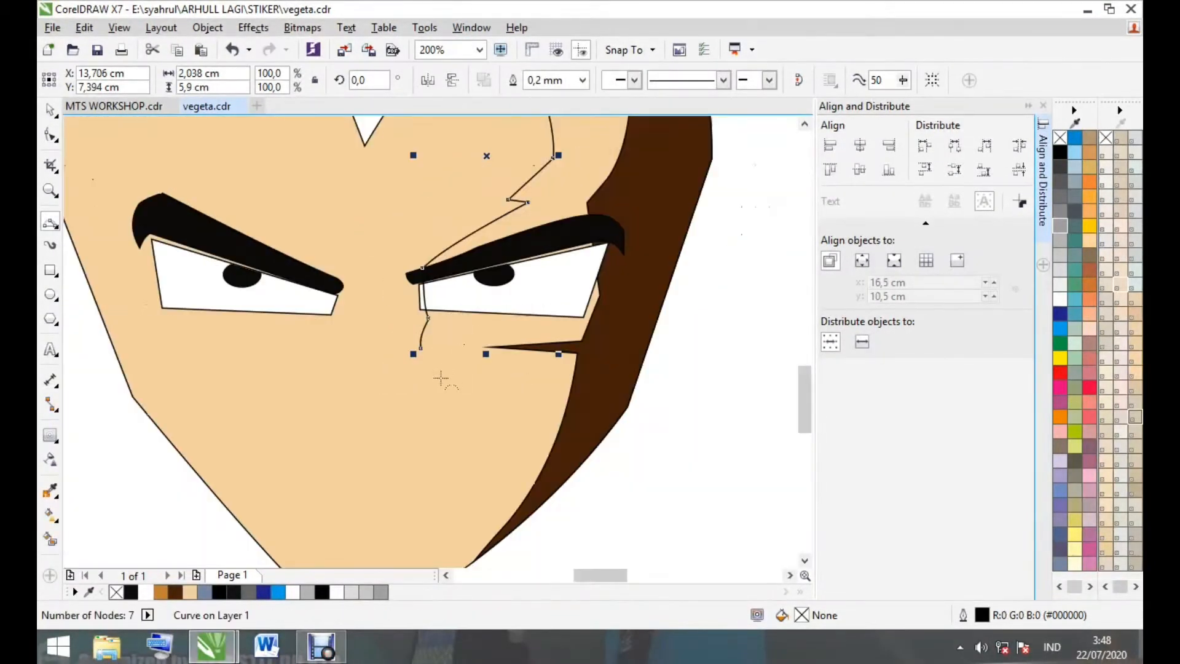
{"action": "scroll", "coordinate": [430, 377], "scroll_direction": "up", "scroll_amount": 1}
{"action": "left_click_drag", "start_coordinate": [426, 316], "coordinate": [568, 342]}
{"action": "left_click", "coordinate": [505, 327]}
{"action": "scroll", "coordinate": [499, 316], "scroll_direction": "down", "scroll_amount": 2}
{"action": "scroll", "coordinate": [505, 332], "scroll_direction": "up", "scroll_amount": 1}
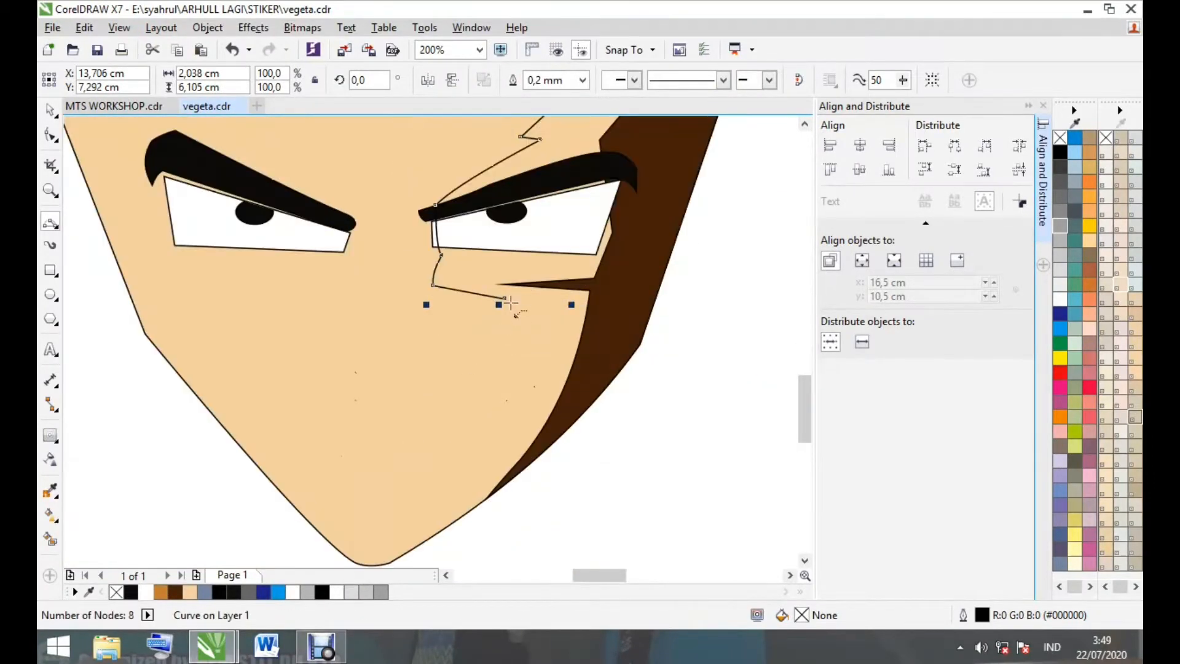
Run the mid-tone edge back inward and down to the jaw, and close the shape with wide curves outside the face's right side
{"action": "mouse_move", "coordinate": [505, 299]}
{"action": "left_mouse_down"}
{"action": "mouse_move", "coordinate": [435, 356]}
{"action": "mouse_move", "coordinate": [396, 519]}
{"action": "mouse_move", "coordinate": [364, 513]}
{"action": "mouse_move", "coordinate": [448, 534]}
{"action": "mouse_move", "coordinate": [454, 504]}
{"action": "left_mouse_up"}
{"action": "left_click", "coordinate": [432, 376]}
{"action": "left_click", "coordinate": [447, 428]}
{"action": "scroll", "coordinate": [454, 426], "scroll_direction": "down", "scroll_amount": 2}
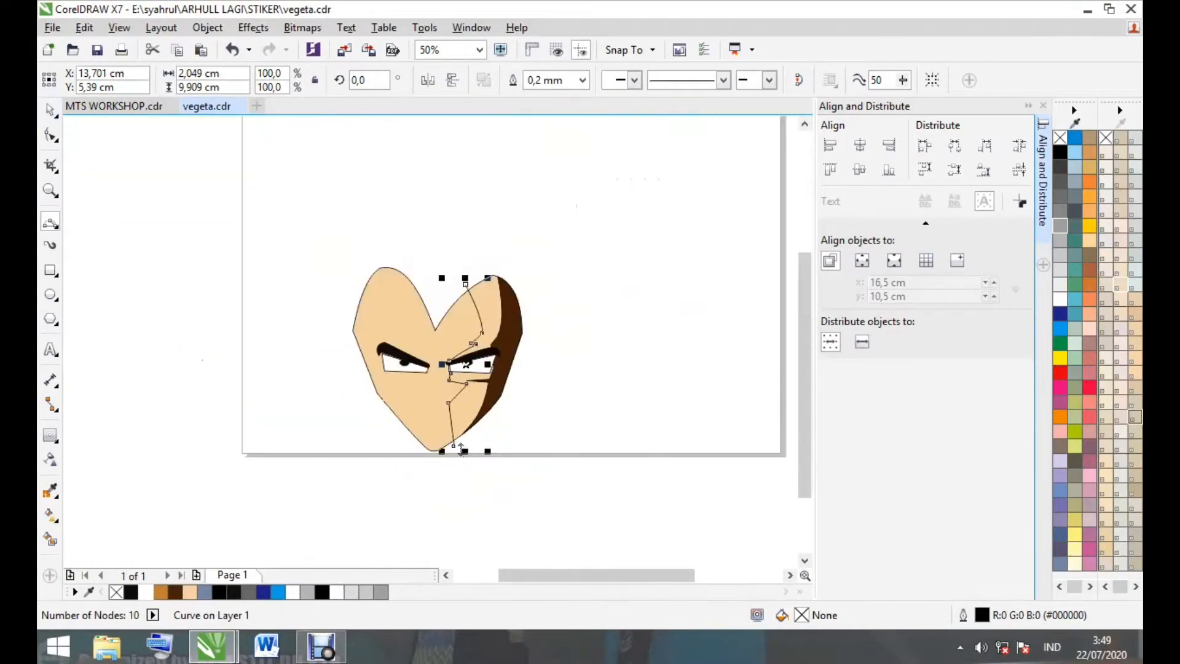
{"action": "left_click_drag", "start_coordinate": [453, 445], "coordinate": [565, 297]}
{"action": "left_click_drag", "start_coordinate": [539, 350], "coordinate": [534, 344]}
{"action": "scroll", "coordinate": [517, 310], "scroll_direction": "up", "scroll_amount": 1}
{"action": "left_click", "coordinate": [519, 208]}
{"action": "scroll", "coordinate": [520, 207], "scroll_direction": "down", "scroll_amount": 1}
Intersect the mid-tone shape with the face and delete the original shape
{"action": "key", "text": "space"}
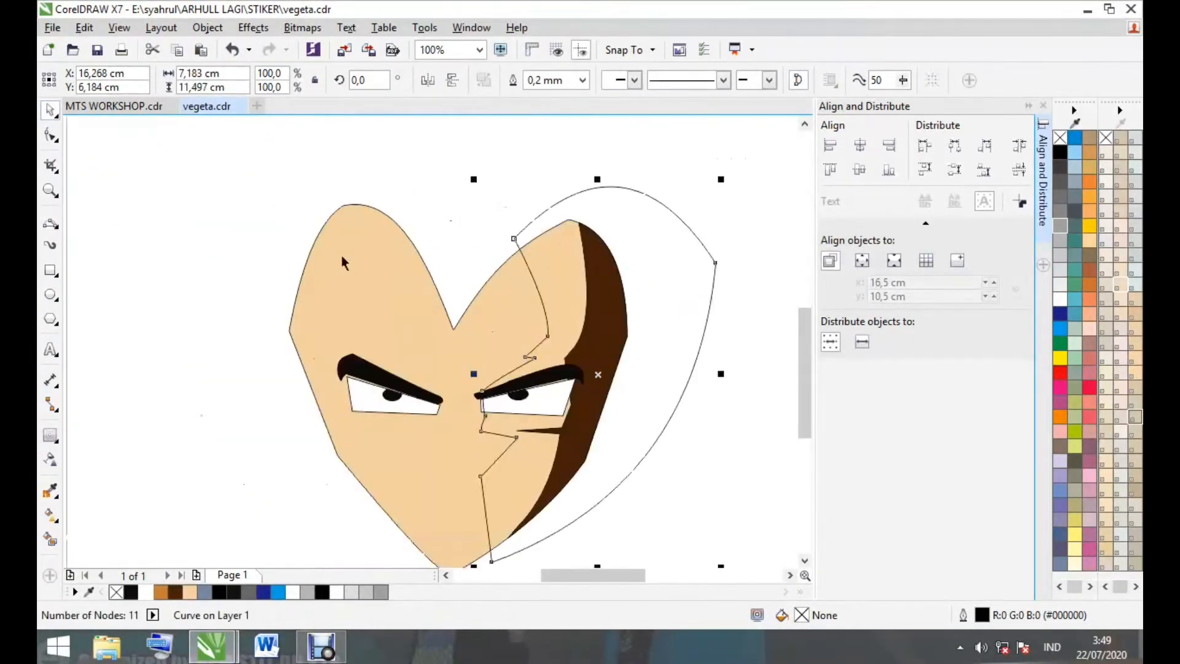
{"action": "left_click", "coordinate": [341, 256], "text": "shift"}
{"action": "left_click", "coordinate": [560, 82]}
{"action": "left_click_drag", "start_coordinate": [637, 278], "coordinate": [701, 279]}
{"action": "key", "text": "Delete"}
Fill the mid-tone shadow with light brown (#C28032) and remove its outline
{"action": "left_click", "coordinate": [543, 293]}
{"action": "left_click", "coordinate": [161, 593]}
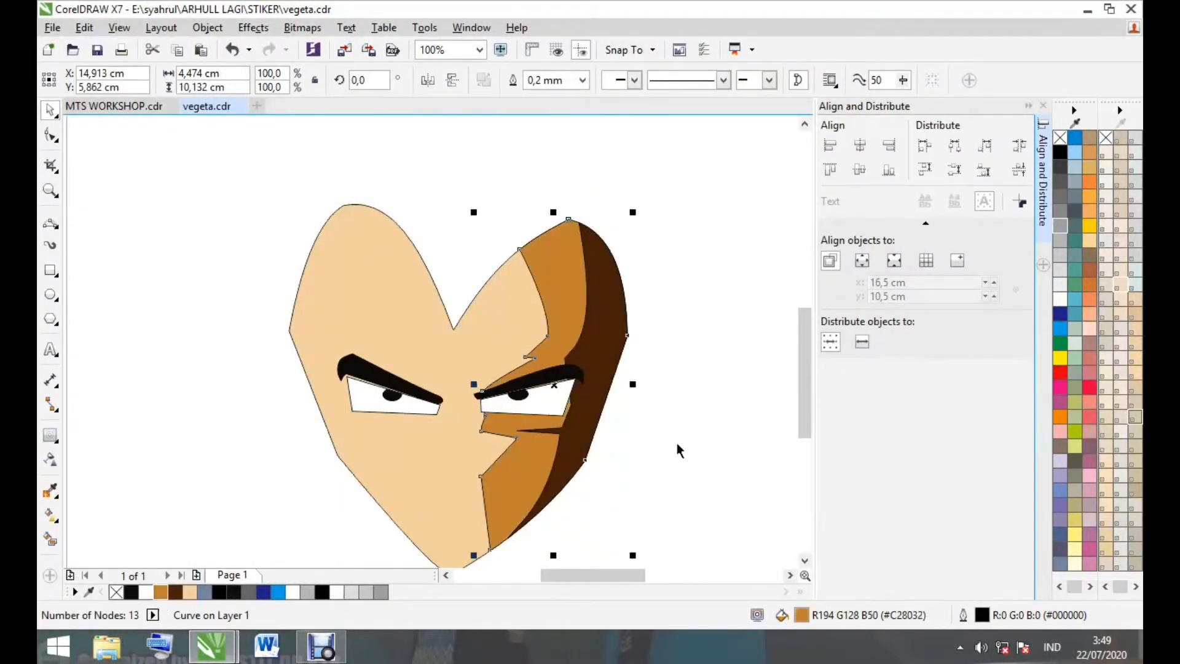
{"action": "left_click", "coordinate": [582, 81]}
{"action": "left_click", "coordinate": [546, 94]}
{"action": "left_click", "coordinate": [710, 253]}
{"action": "scroll", "coordinate": [531, 361], "scroll_direction": "down", "scroll_amount": 1}
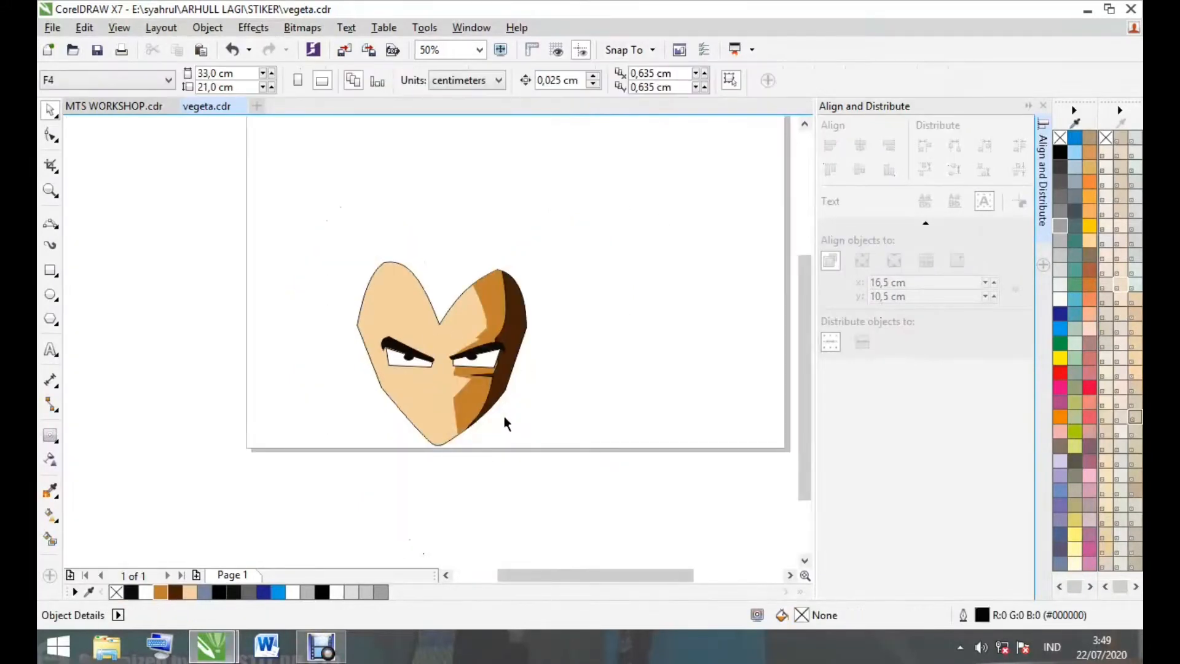
Draw the nose's right contour below and between the eyes as a nearly vertical line with a small hooked curve at its lower end
{"action": "scroll", "coordinate": [492, 429], "scroll_direction": "up", "scroll_amount": 1}
{"action": "left_click", "coordinate": [46, 228]}
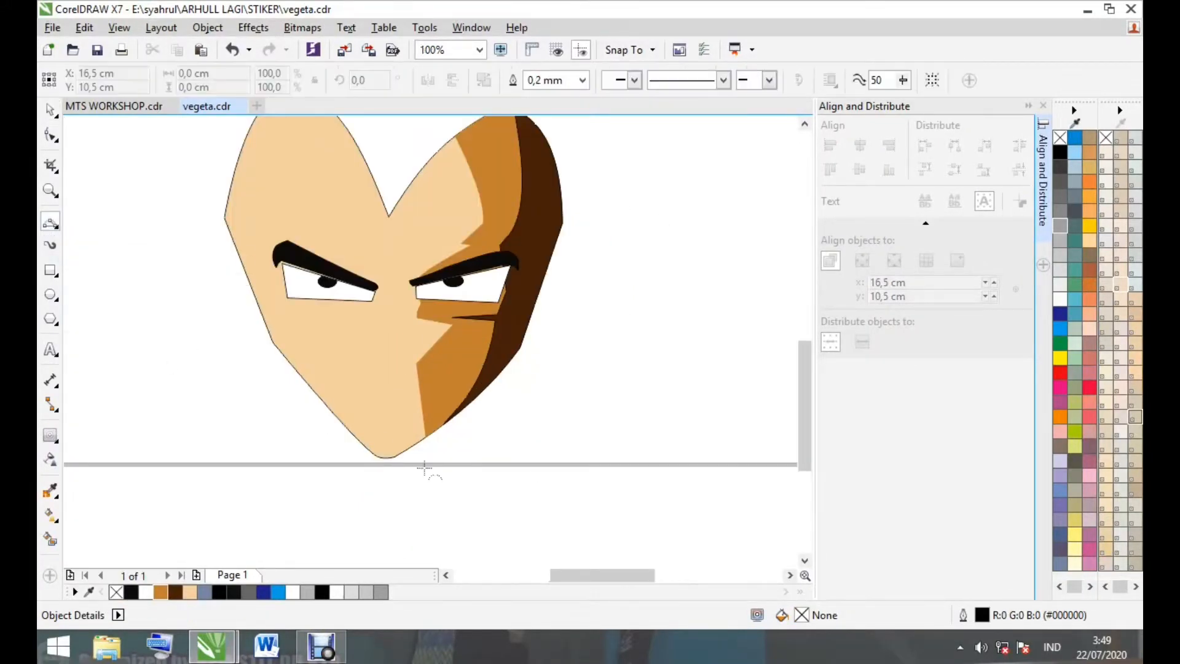
{"action": "scroll", "coordinate": [389, 355], "scroll_direction": "up", "scroll_amount": 1}
{"action": "left_click", "coordinate": [396, 312]}
{"action": "left_click", "coordinate": [395, 371]}
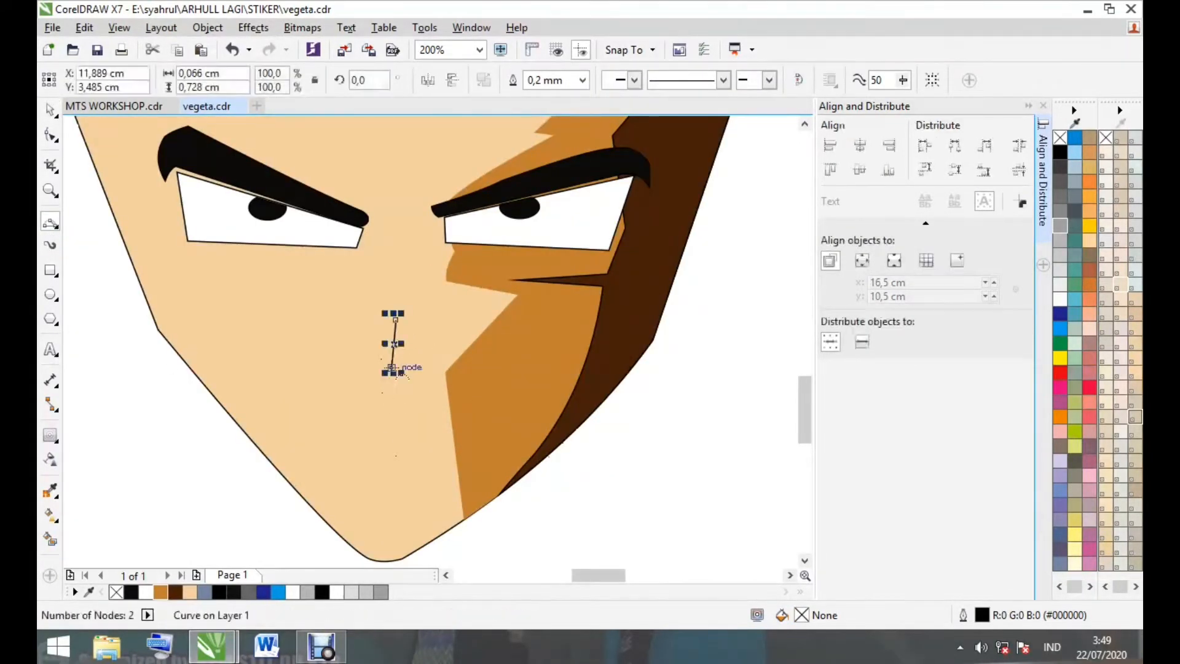
{"action": "scroll", "coordinate": [396, 371], "scroll_direction": "up", "scroll_amount": 2}
{"action": "left_click", "coordinate": [389, 341]}
{"action": "left_click", "coordinate": [442, 324]}
{"action": "left_click_drag", "start_coordinate": [406, 347], "coordinate": [374, 373]}
{"action": "left_click", "coordinate": [421, 367]}
{"action": "scroll", "coordinate": [420, 399], "scroll_direction": "down", "scroll_amount": 2}
{"action": "scroll", "coordinate": [403, 393], "scroll_direction": "up", "scroll_amount": 1}
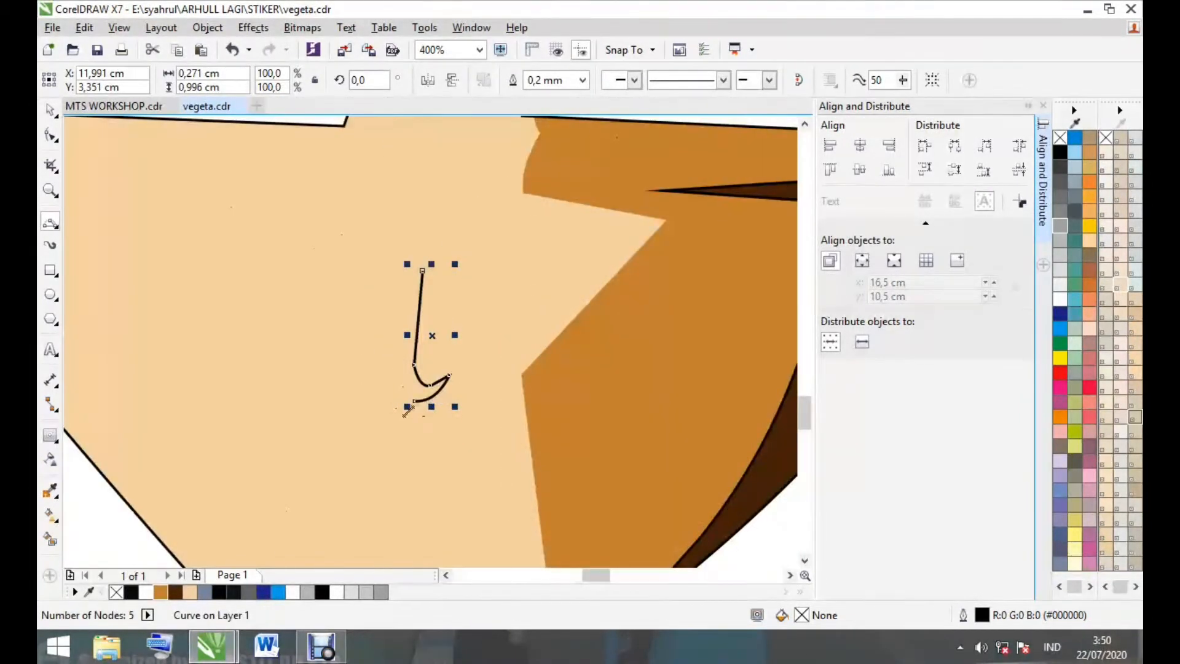
Close the nose shape along its left side, about 0.73 by 1 cm overall, and fill it with dark brown (#462009)
{"action": "left_click", "coordinate": [354, 353]}
{"action": "left_click", "coordinate": [357, 341]}
{"action": "left_click_drag", "start_coordinate": [373, 325], "coordinate": [422, 271]}
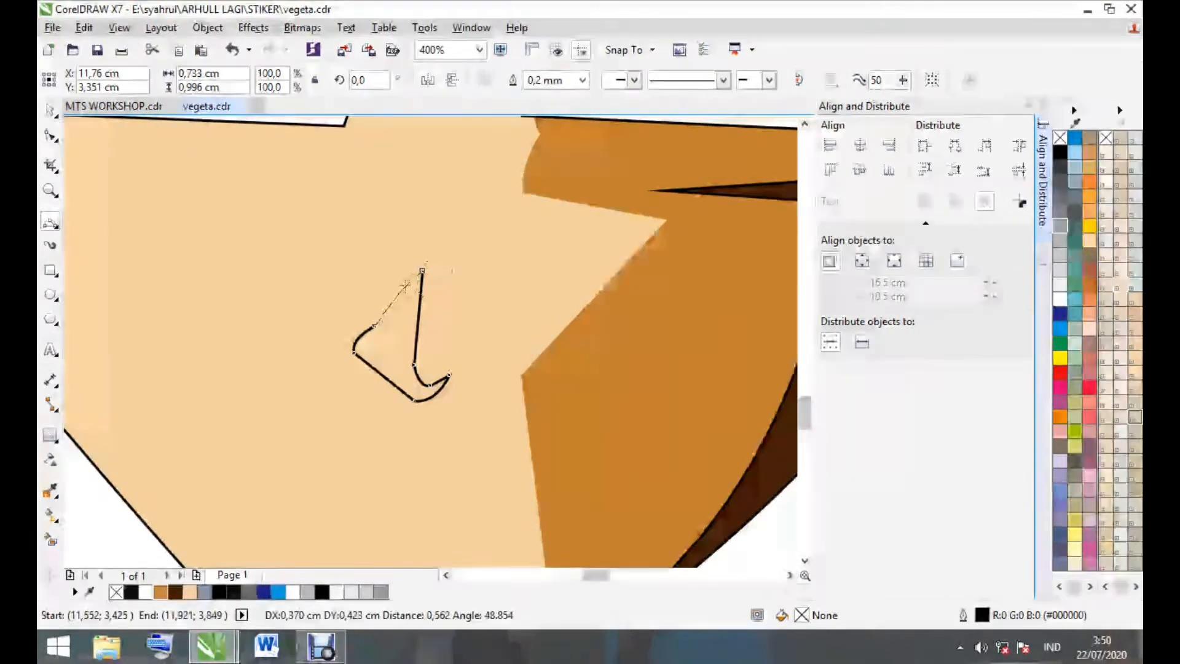
{"action": "left_click", "coordinate": [402, 311]}
{"action": "left_click", "coordinate": [175, 591]}
{"action": "scroll", "coordinate": [306, 467], "scroll_direction": "down", "scroll_amount": 1}
{"action": "scroll", "coordinate": [379, 400], "scroll_direction": "up", "scroll_amount": 1}
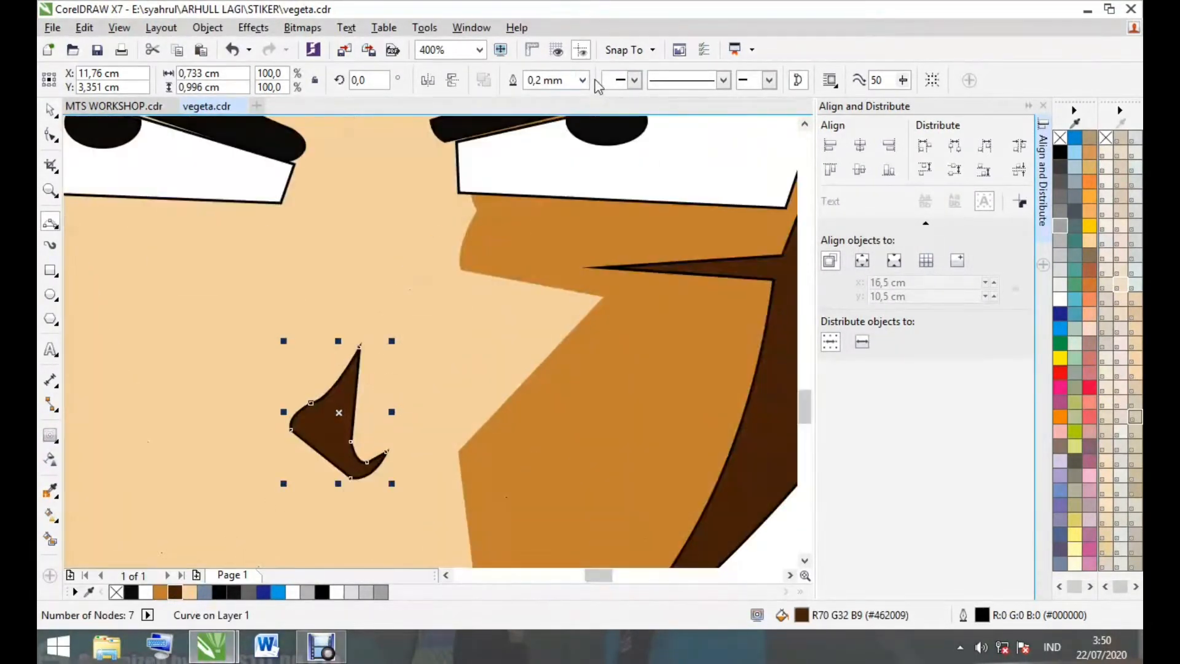
Remove the nose's outline and stretch the nose to about 1.06 by 1.28 cm
{"action": "left_click", "coordinate": [582, 80]}
{"action": "left_click", "coordinate": [546, 96]}
{"action": "scroll", "coordinate": [416, 426], "scroll_direction": "down", "scroll_amount": 2}
{"action": "scroll", "coordinate": [405, 446], "scroll_direction": "up", "scroll_amount": 2}
{"action": "left_click_drag", "start_coordinate": [380, 449], "coordinate": [380, 488]}
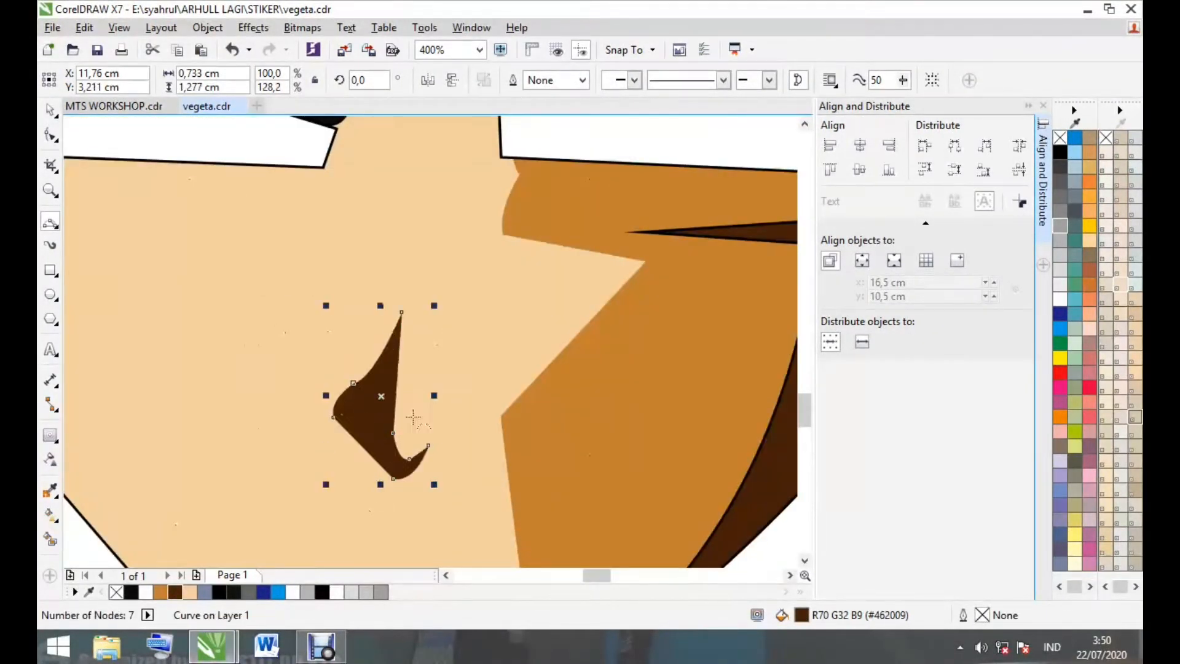
{"action": "scroll", "coordinate": [457, 402], "scroll_direction": "down", "scroll_amount": 1}
{"action": "left_click_drag", "start_coordinate": [353, 371], "coordinate": [327, 372]}
{"action": "scroll", "coordinate": [453, 403], "scroll_direction": "down", "scroll_amount": 1}
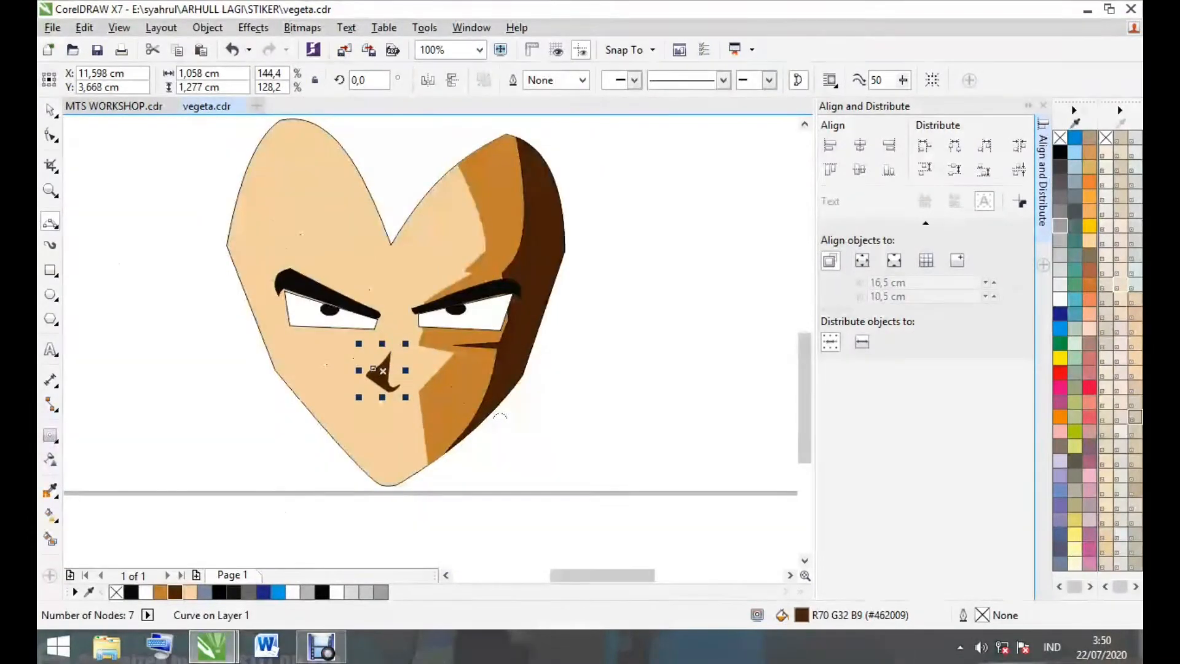
{"action": "scroll", "coordinate": [422, 437], "scroll_direction": "up", "scroll_amount": 1}
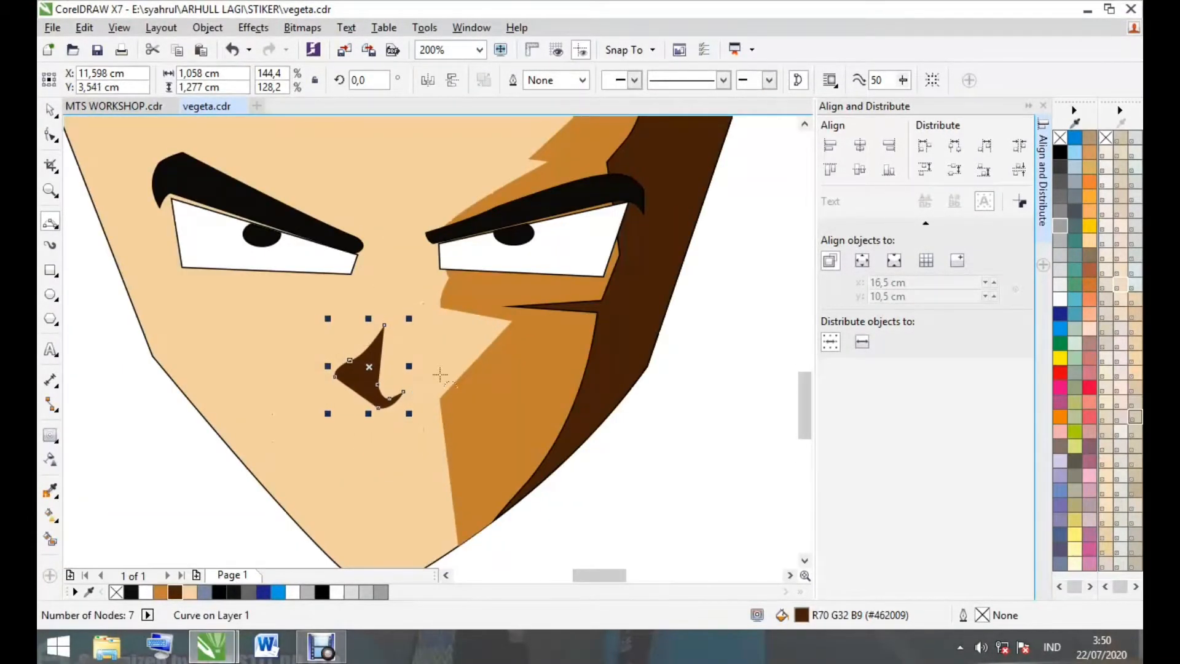
Draw an open, downturned mouth line below the nose, about 1.07 by 0.25 cm
{"action": "key", "text": "Escape"}
{"action": "scroll", "coordinate": [447, 496], "scroll_direction": "up", "scroll_amount": 1}
{"action": "left_click", "coordinate": [236, 402]}
{"action": "left_click", "coordinate": [257, 387]}
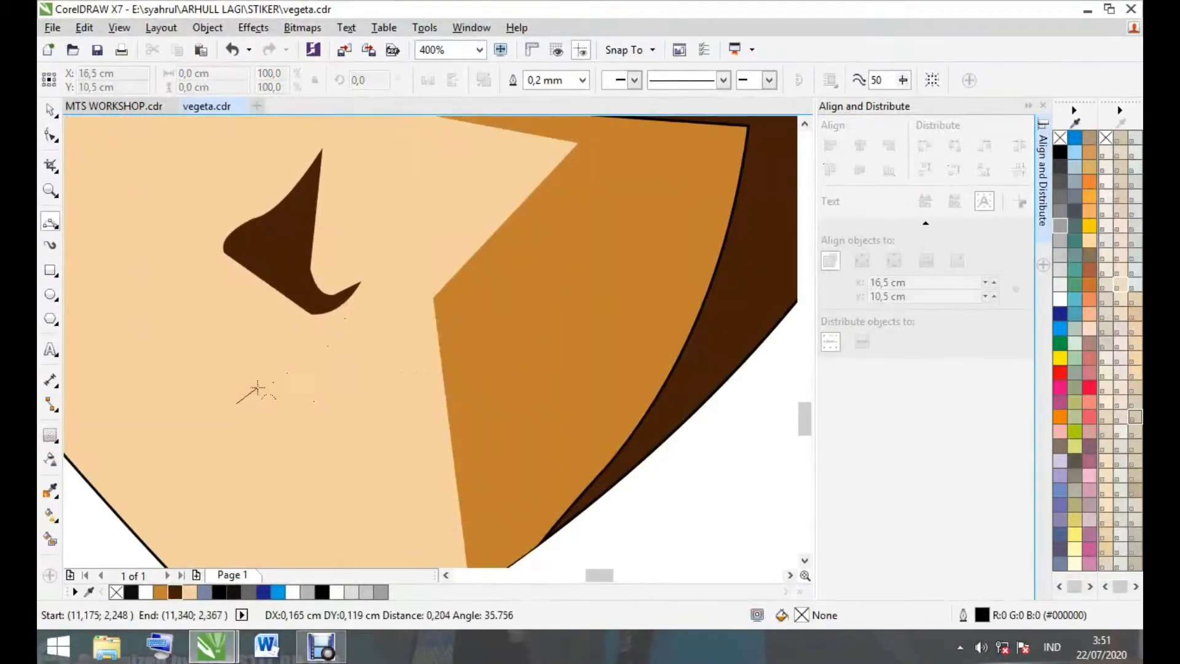
{"action": "left_click", "coordinate": [285, 377]}
{"action": "left_click_drag", "start_coordinate": [355, 371], "coordinate": [376, 383]}
{"action": "left_click", "coordinate": [376, 382]}
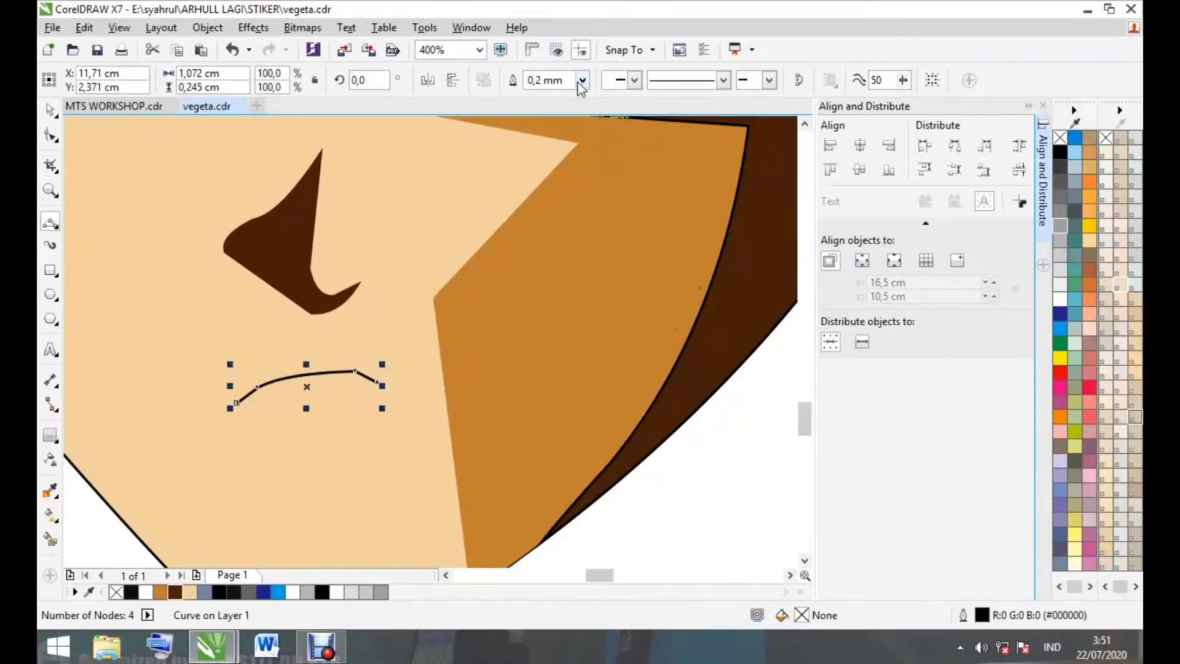
Set the mouth line's outline width to 0.75 mm and nudge the mouth up towards the nose
{"action": "left_click", "coordinate": [581, 80]}
{"action": "left_click", "coordinate": [549, 175]}
{"action": "left_click", "coordinate": [582, 80]}
{"action": "left_click", "coordinate": [563, 179]}
{"action": "scroll", "coordinate": [427, 392], "scroll_direction": "down", "scroll_amount": 1}
{"action": "key", "text": "Up"}
{"action": "key", "text": "Up"}
{"action": "key", "text": "Up"}
{"action": "scroll", "coordinate": [397, 393], "scroll_direction": "up", "scroll_amount": 2}
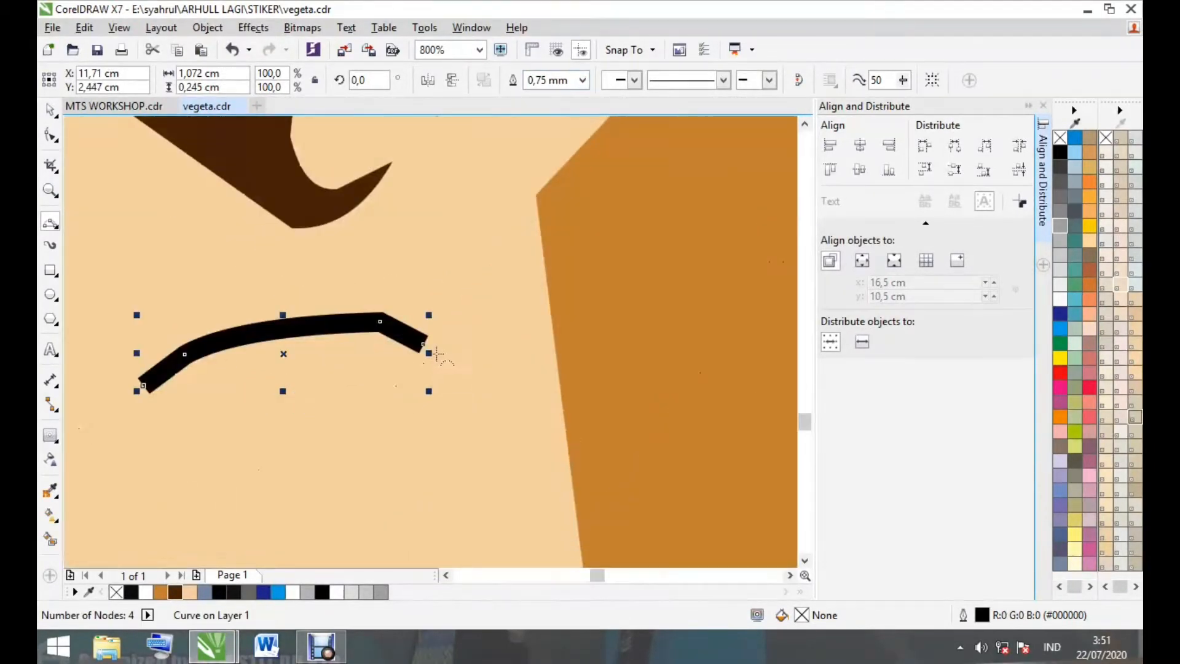
Scale the mouth line to 121% and nudge it slightly left and up
{"action": "left_click_drag", "start_coordinate": [429, 391], "coordinate": [487, 424]}
{"action": "scroll", "coordinate": [453, 429], "scroll_direction": "down", "scroll_amount": 2}
{"action": "key", "text": "Left"}
{"action": "key", "text": "Left"}
{"action": "key", "text": "Up"}
{"action": "scroll", "coordinate": [445, 355], "scroll_direction": "up", "scroll_amount": 1}
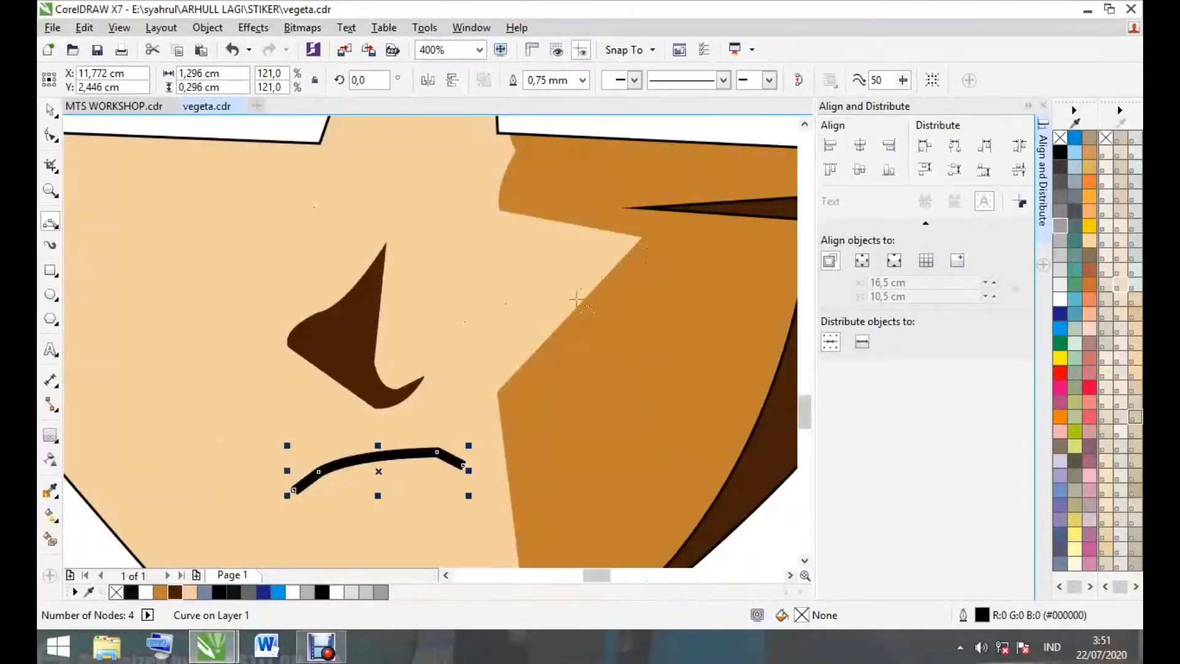
Draw the left contour of a lower-face shadow from the mid-tone edge to the nose's lower tip, across the mouth and below it
{"action": "left_click", "coordinate": [519, 368]}
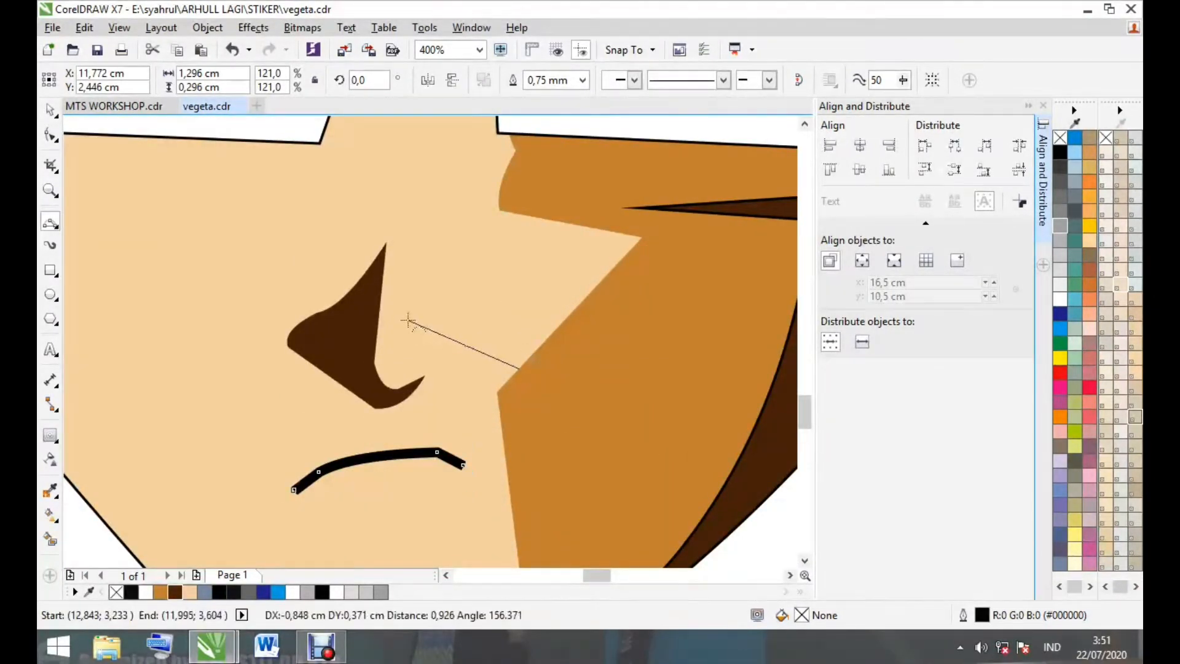
{"action": "key", "text": "Escape"}
{"action": "left_click", "coordinate": [542, 342]}
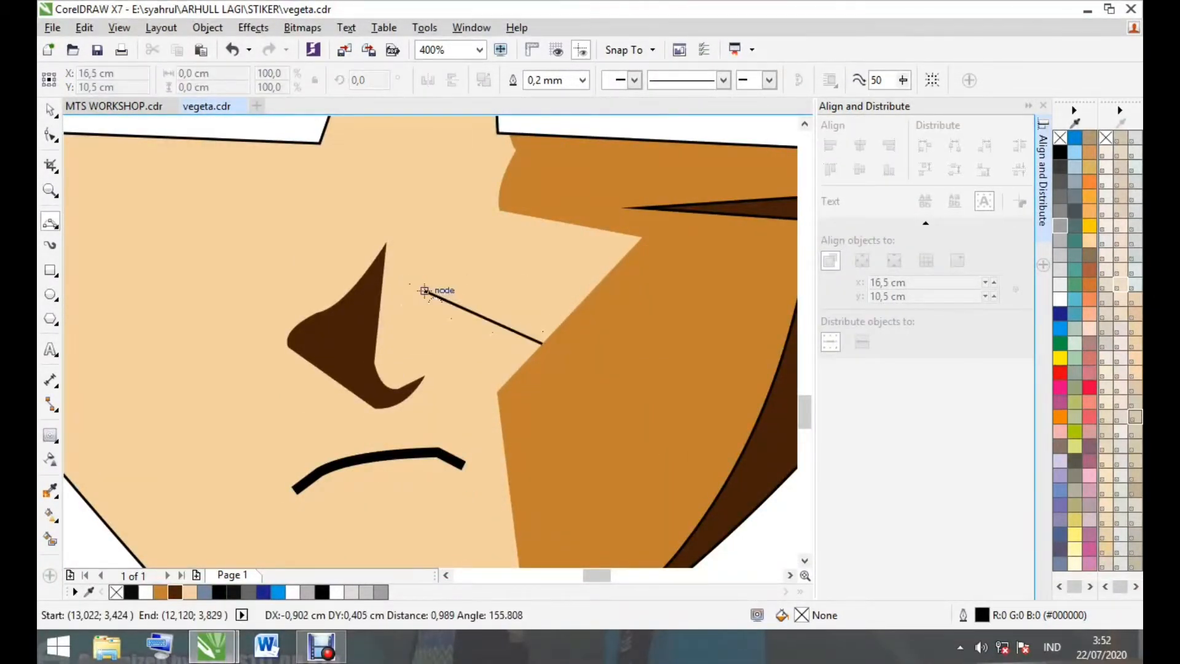
{"action": "left_click", "coordinate": [424, 290]}
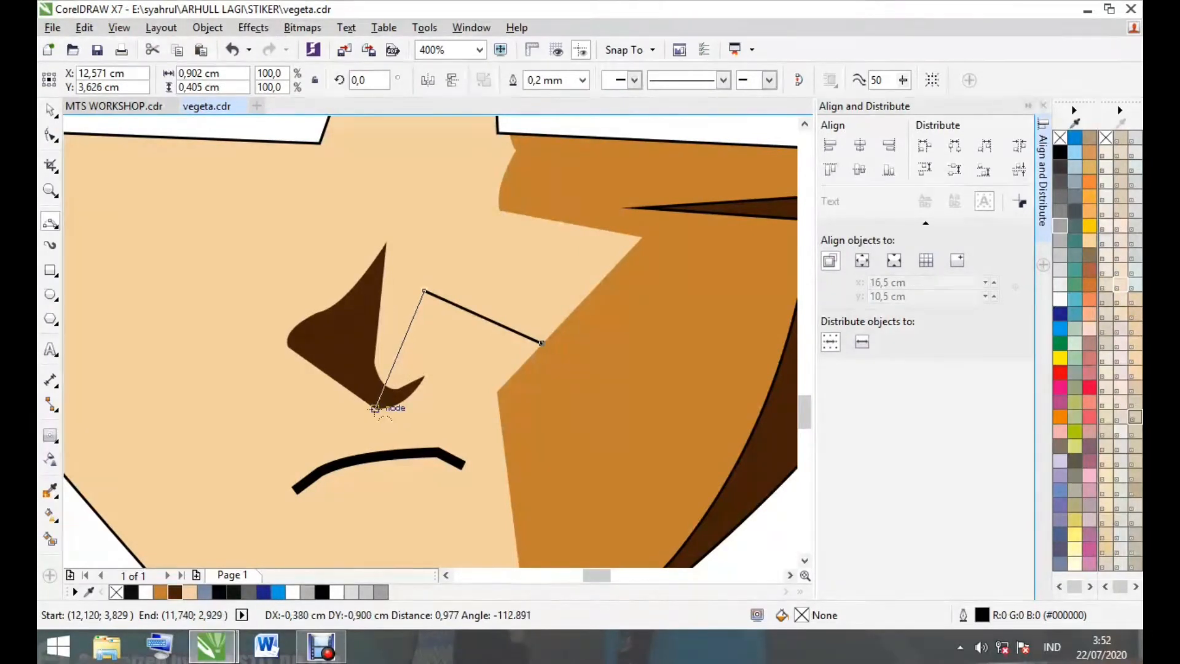
{"action": "left_click", "coordinate": [374, 408]}
{"action": "left_click", "coordinate": [402, 475]}
{"action": "scroll", "coordinate": [402, 475], "scroll_direction": "down", "scroll_amount": 2}
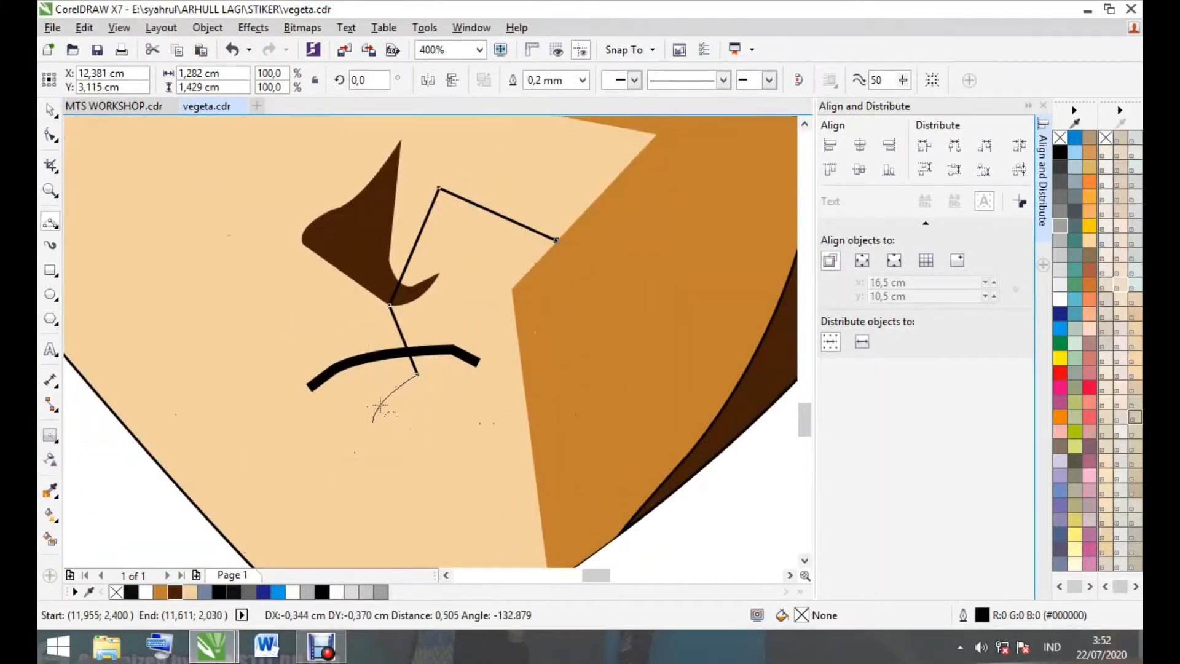
{"action": "scroll", "coordinate": [380, 403], "scroll_direction": "down", "scroll_amount": 2}
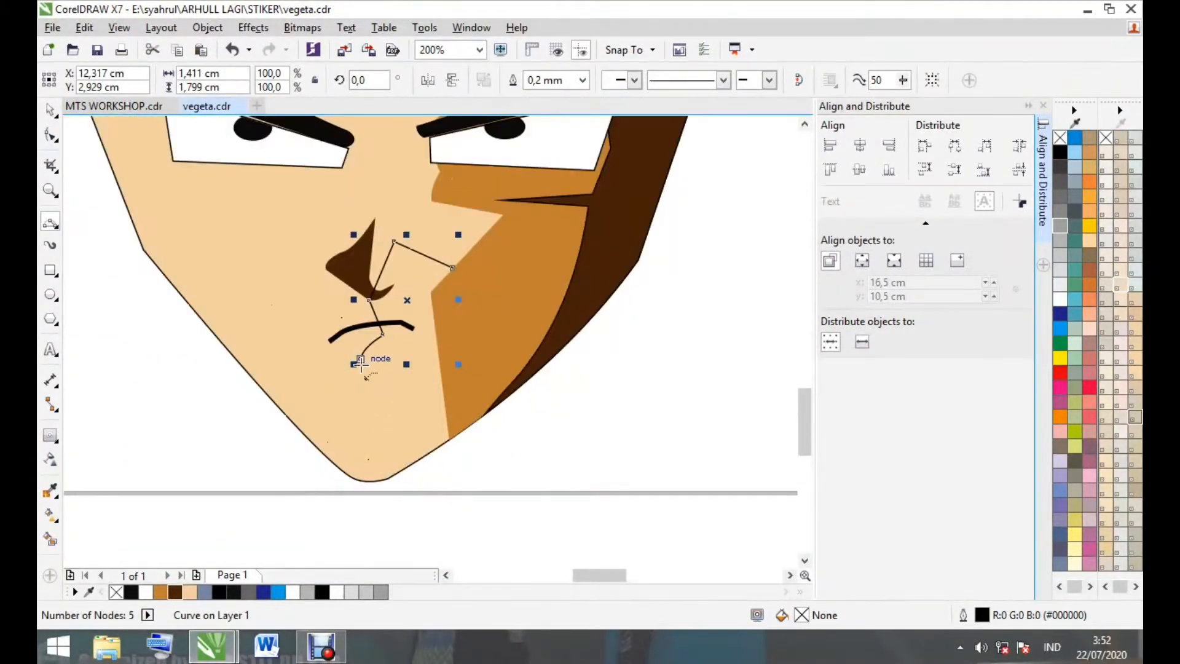
Continue the shadow contour in curves down past the chin and close it over the cheek, about 1.89 by 3.44 cm overall
{"action": "mouse_move", "coordinate": [361, 362]}
{"action": "left_mouse_down"}
{"action": "mouse_move", "coordinate": [422, 468]}
{"action": "mouse_move", "coordinate": [556, 384]}
{"action": "mouse_move", "coordinate": [534, 325]}
{"action": "left_mouse_up"}
{"action": "left_click", "coordinate": [405, 406]}
{"action": "scroll", "coordinate": [434, 448], "scroll_direction": "up", "scroll_amount": 1}
{"action": "left_click", "coordinate": [504, 419]}
{"action": "scroll", "coordinate": [510, 381], "scroll_direction": "down", "scroll_amount": 1}
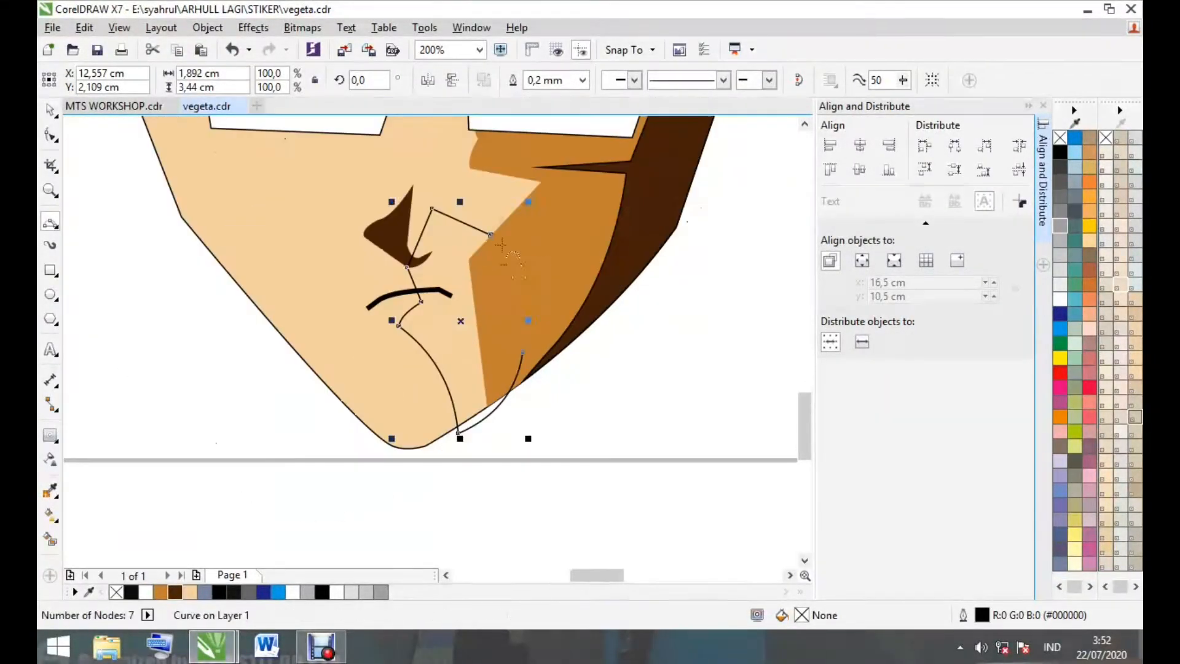
{"action": "left_click_drag", "start_coordinate": [489, 235], "coordinate": [523, 352]}
{"action": "left_click", "coordinate": [522, 352]}
Intersect the lower-face shadow shape with the face and delete the original shape
{"action": "left_click", "coordinate": [50, 110]}
{"action": "left_click", "coordinate": [229, 233], "text": "shift"}
{"action": "left_click", "coordinate": [643, 80]}
{"action": "left_click", "coordinate": [553, 443]}
{"action": "left_click_drag", "start_coordinate": [501, 408], "coordinate": [523, 447]}
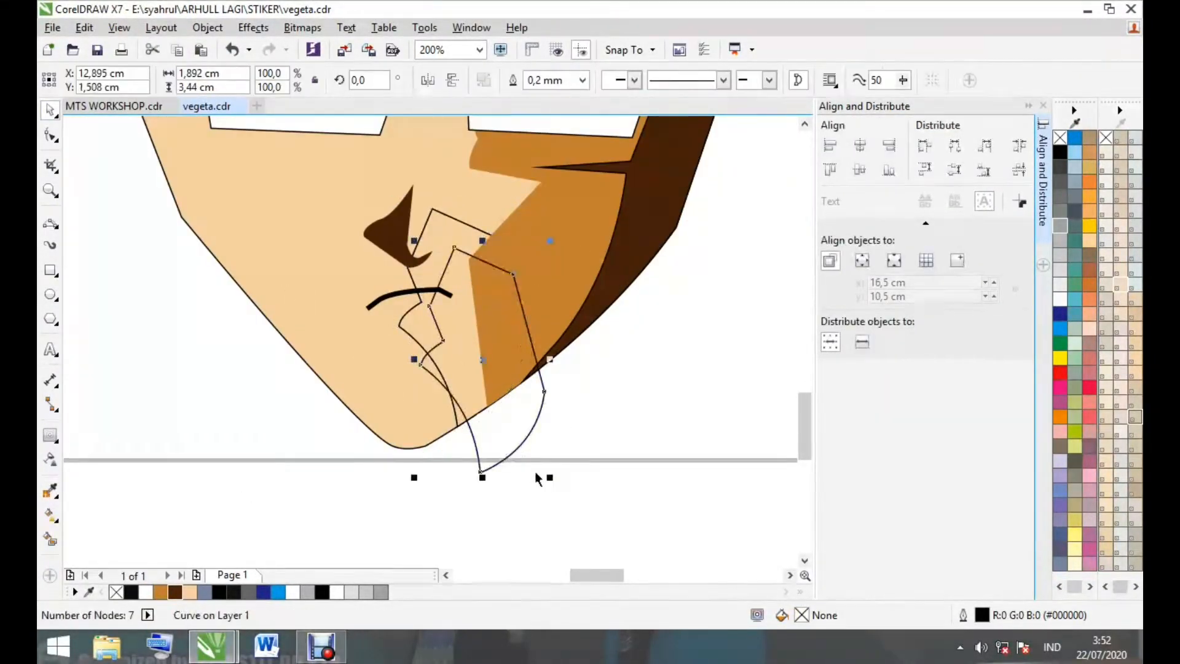
{"action": "key", "text": "Delete"}
Fill the lower-face shadow with light brown (#C28032) and remove its outline
{"action": "left_click", "coordinate": [468, 389]}
{"action": "left_click", "coordinate": [161, 592]}
{"action": "left_click", "coordinate": [582, 81]}
{"action": "left_click", "coordinate": [574, 99]}
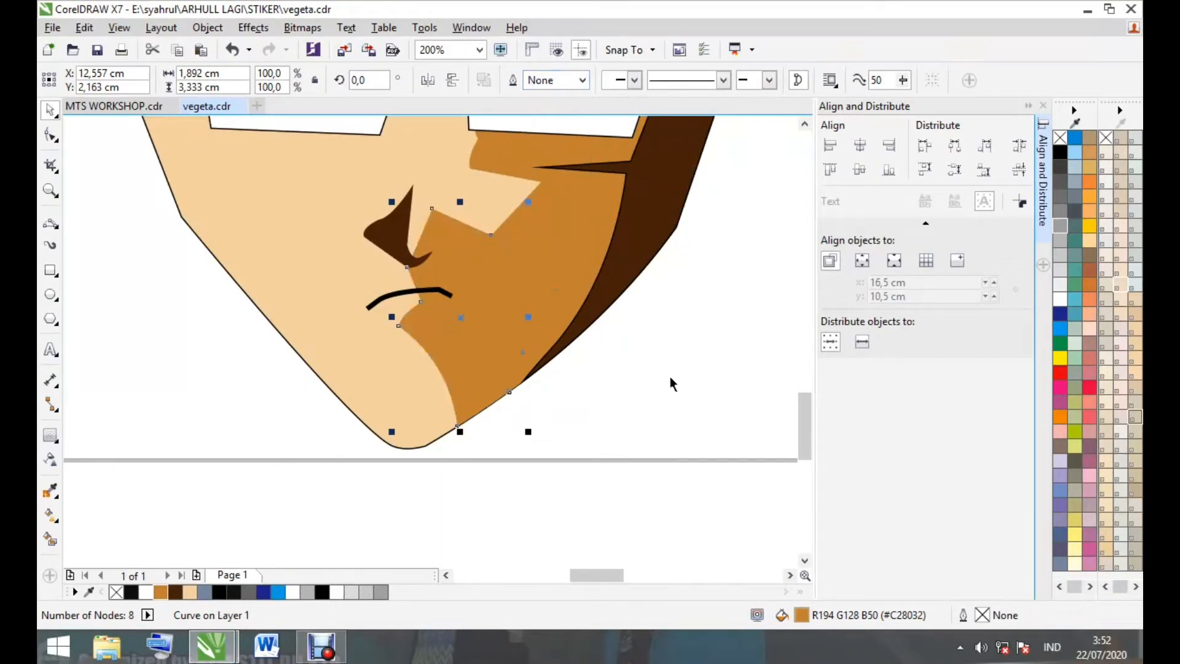
{"action": "left_click", "coordinate": [672, 384]}
{"action": "scroll", "coordinate": [517, 417], "scroll_direction": "down", "scroll_amount": 2}
{"action": "scroll", "coordinate": [516, 405], "scroll_direction": "up", "scroll_amount": 1}
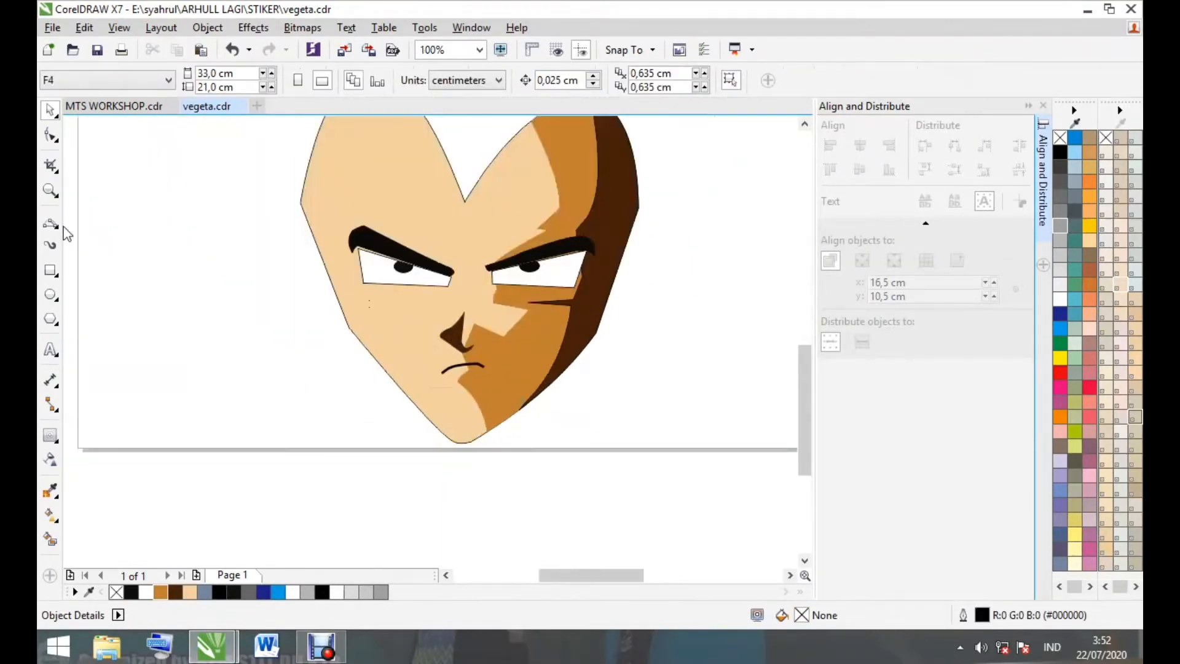
Draw a small four-node lower-lip shadow just below the mouth, about 0.57 by 0.44 cm
{"action": "left_click", "coordinate": [50, 224]}
{"action": "scroll", "coordinate": [468, 390], "scroll_direction": "up", "scroll_amount": 2}
{"action": "scroll", "coordinate": [468, 391], "scroll_direction": "down", "scroll_amount": 1}
{"action": "scroll", "coordinate": [463, 370], "scroll_direction": "up", "scroll_amount": 2}
{"action": "left_click_drag", "start_coordinate": [394, 427], "coordinate": [520, 387]}
{"action": "left_click", "coordinate": [520, 387]}
{"action": "left_click_drag", "start_coordinate": [520, 387], "coordinate": [521, 439]}
{"action": "left_click", "coordinate": [521, 439]}
{"action": "mouse_move", "coordinate": [521, 438]}
{"action": "left_mouse_down"}
{"action": "mouse_move", "coordinate": [371, 500]}
{"action": "mouse_move", "coordinate": [394, 426]}
{"action": "left_mouse_up"}
{"action": "left_click", "coordinate": [371, 500]}
{"action": "left_click", "coordinate": [394, 427]}
Give the lower-lip shadow a dark brown fill (#462009) and no outline
{"action": "left_click", "coordinate": [585, 82]}
{"action": "left_click", "coordinate": [542, 97]}
{"action": "scroll", "coordinate": [492, 480], "scroll_direction": "down", "scroll_amount": 3}
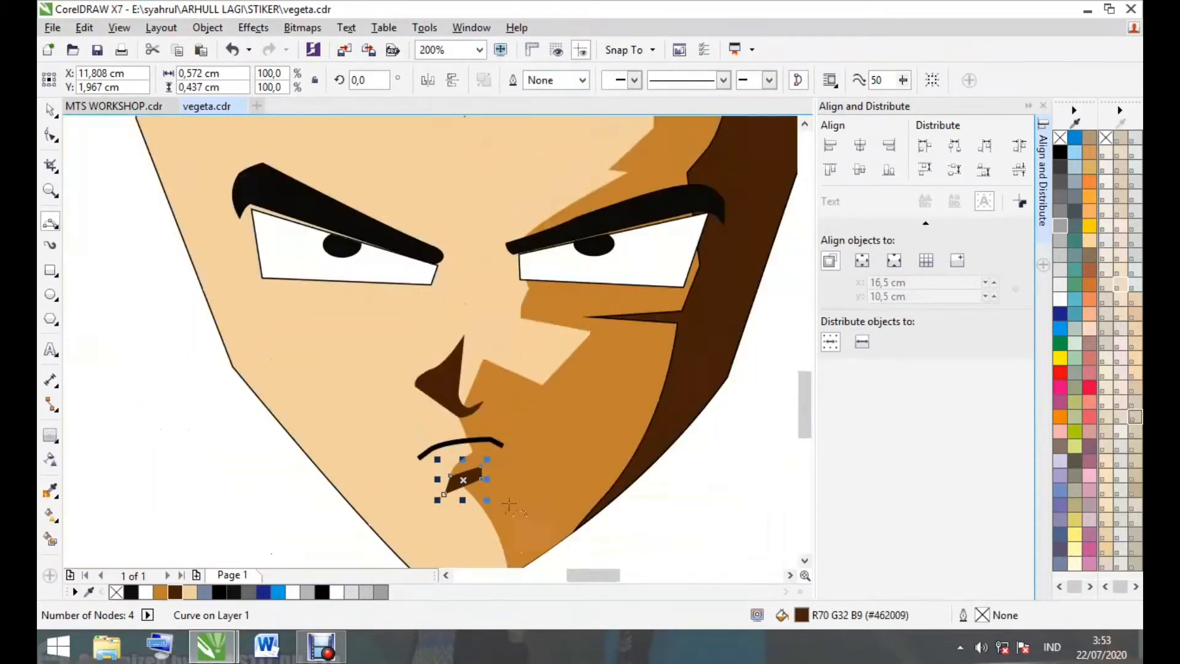
Draw a triangular cheek highlight below the right eye, about 1.02 by 0.71 cm, filled white without an outline
{"action": "scroll", "coordinate": [542, 404], "scroll_direction": "up", "scroll_amount": 3}
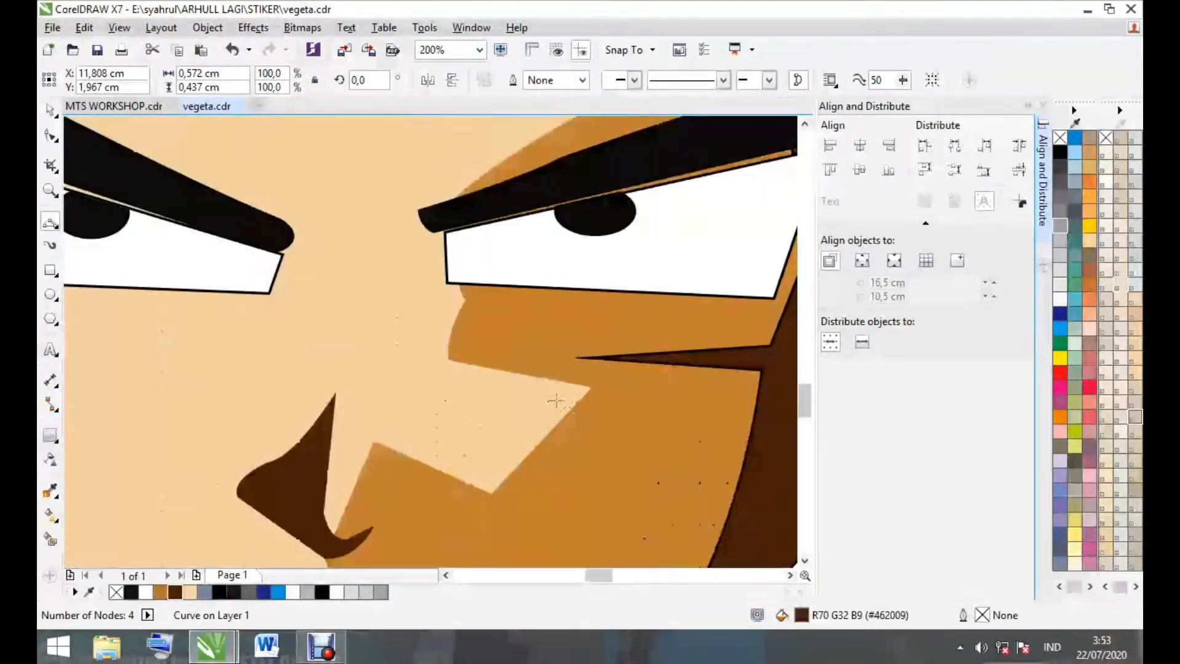
{"action": "left_click", "coordinate": [458, 380]}
{"action": "left_click", "coordinate": [590, 387]}
{"action": "left_click", "coordinate": [458, 379]}
{"action": "double_click", "coordinate": [521, 459]}
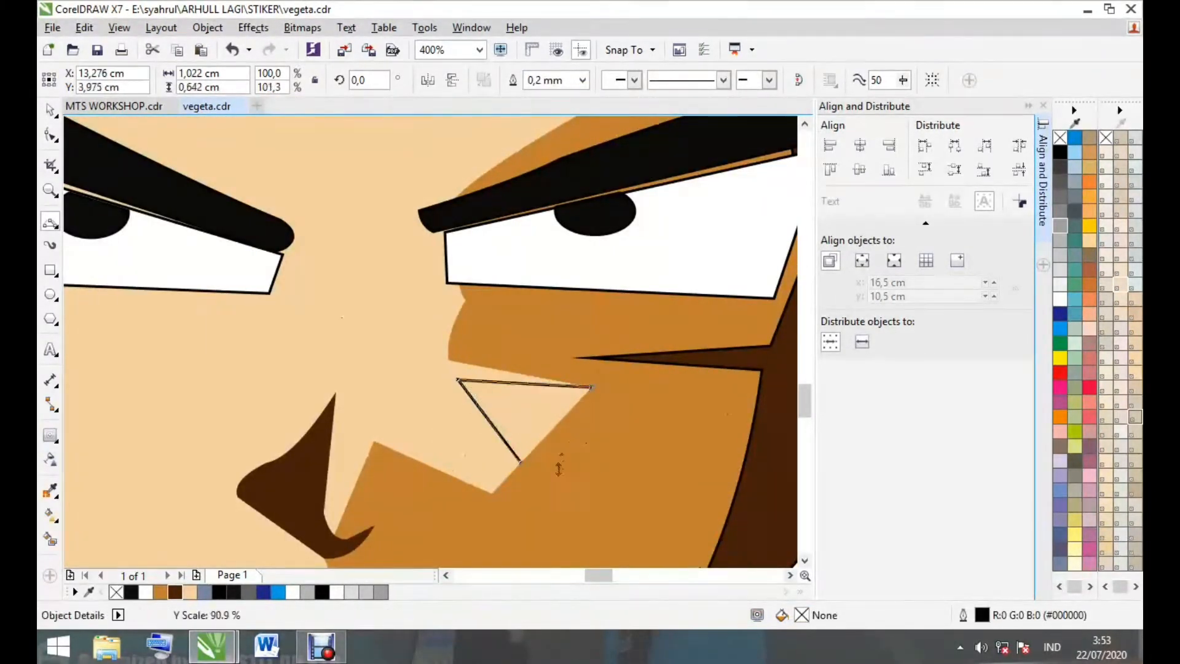
{"action": "left_click", "coordinate": [147, 592]}
{"action": "left_click", "coordinate": [582, 80]}
{"action": "left_click", "coordinate": [541, 93]}
{"action": "scroll", "coordinate": [526, 422], "scroll_direction": "down", "scroll_amount": 3}
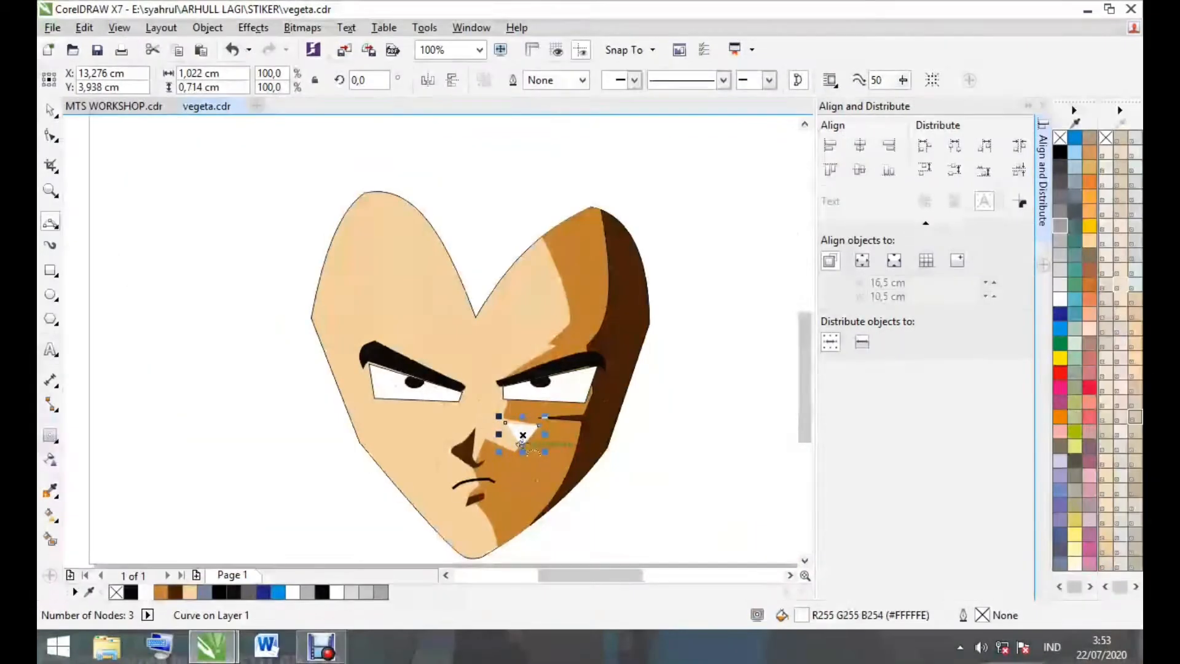
Draw a wedge-shaped frown shadow above the right eyebrow's inner end, about 1.44 by 0.79 cm, and fill it light brown (#C28032)
{"action": "scroll", "coordinate": [513, 324], "scroll_direction": "up", "scroll_amount": 3}
{"action": "left_click", "coordinate": [466, 338]}
{"action": "left_click", "coordinate": [653, 340]}
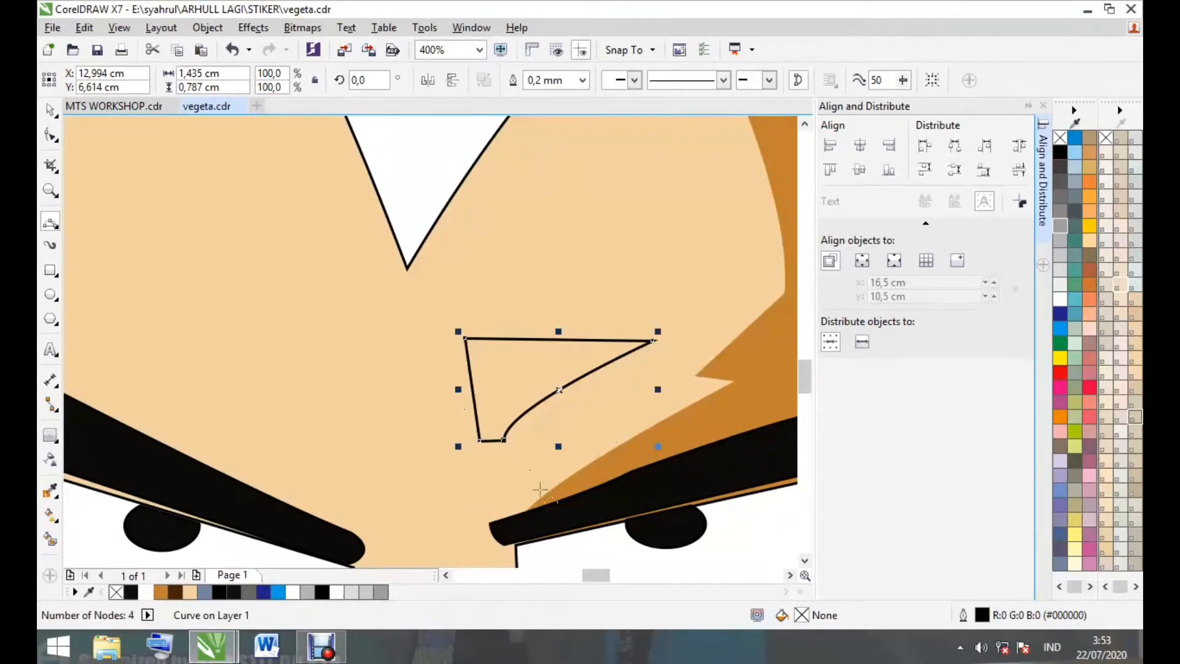
{"action": "left_click", "coordinate": [161, 592]}
Draw a three-node shape with a bulging lower side across the frown shadow's curved lower edge, about 0.91 by 0.63 cm
{"action": "scroll", "coordinate": [489, 401], "scroll_direction": "up", "scroll_amount": 1}
{"action": "left_click", "coordinate": [520, 480]}
{"action": "left_click", "coordinate": [513, 392]}
{"action": "left_click", "coordinate": [744, 317]}
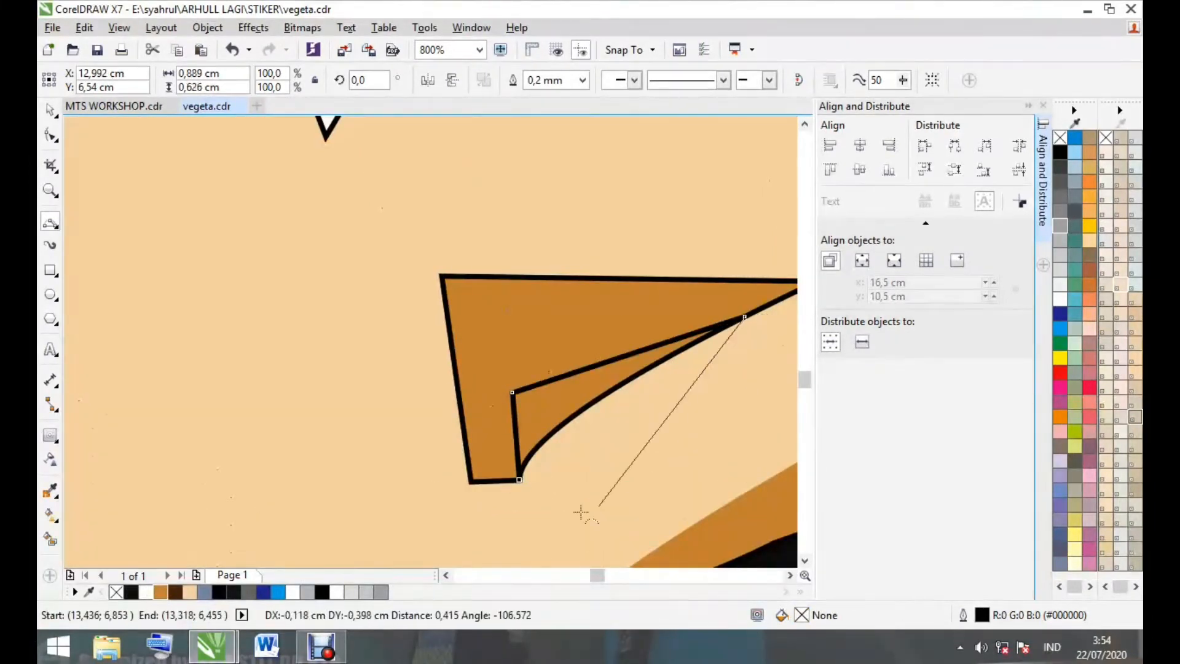
{"action": "left_click", "coordinate": [605, 467]}
{"action": "key", "text": "ctrl+z"}
{"action": "left_click_drag", "start_coordinate": [519, 480], "coordinate": [745, 316]}
{"action": "left_click", "coordinate": [742, 363]}
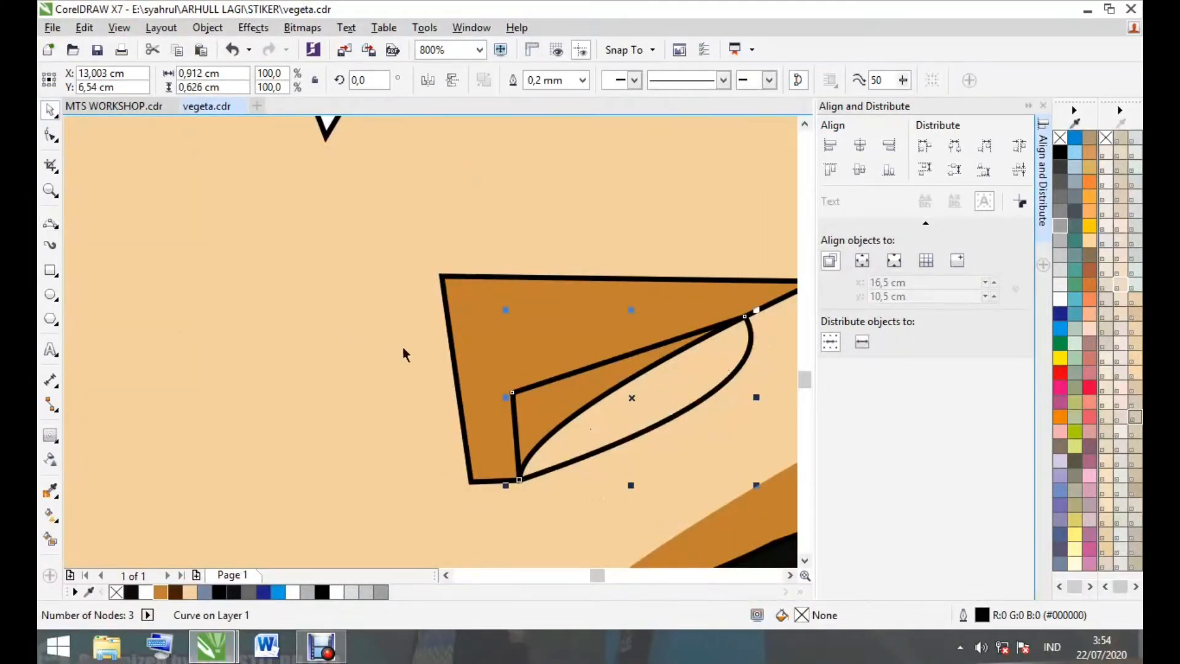
Intersect the three-node shape with the frown shadow and delete the original shape
{"action": "left_click", "coordinate": [470, 345], "text": "shift"}
{"action": "left_click", "coordinate": [634, 80]}
{"action": "left_click_drag", "start_coordinate": [633, 400], "coordinate": [652, 441]}
{"action": "key", "text": "Delete"}
Fill the intersected piece with dark brown (#462009) and remove the outlines of both frown shadow shapes
{"action": "left_click", "coordinate": [547, 405]}
{"action": "left_click", "coordinate": [175, 591]}
{"action": "scroll", "coordinate": [437, 469], "scroll_direction": "down", "scroll_amount": 2}
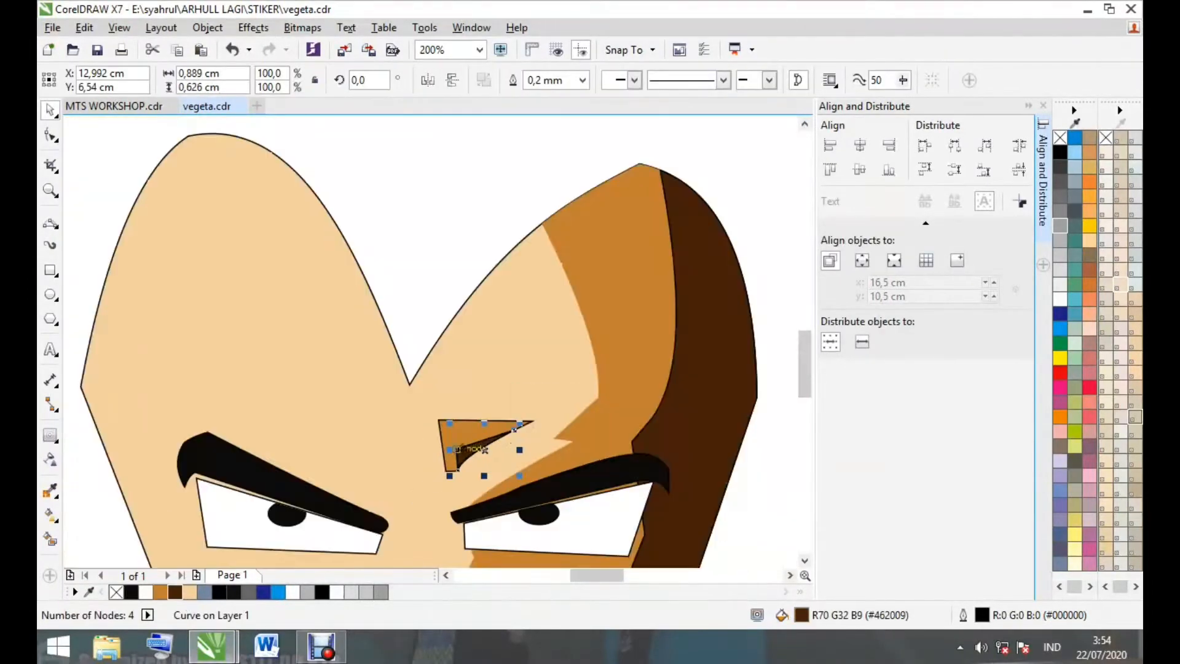
{"action": "scroll", "coordinate": [444, 430], "scroll_direction": "up", "scroll_amount": 1}
{"action": "left_click", "coordinate": [444, 437], "text": "shift"}
{"action": "left_click", "coordinate": [759, 80]}
{"action": "left_click", "coordinate": [755, 100]}
{"action": "scroll", "coordinate": [489, 424], "scroll_direction": "down", "scroll_amount": 2}
{"action": "left_click", "coordinate": [686, 505]}
Draw a narrow triangular wrinkle above the left eyebrow's inner end, about 0.89 by 1.06 cm
{"action": "scroll", "coordinate": [447, 471], "scroll_direction": "up", "scroll_amount": 1}
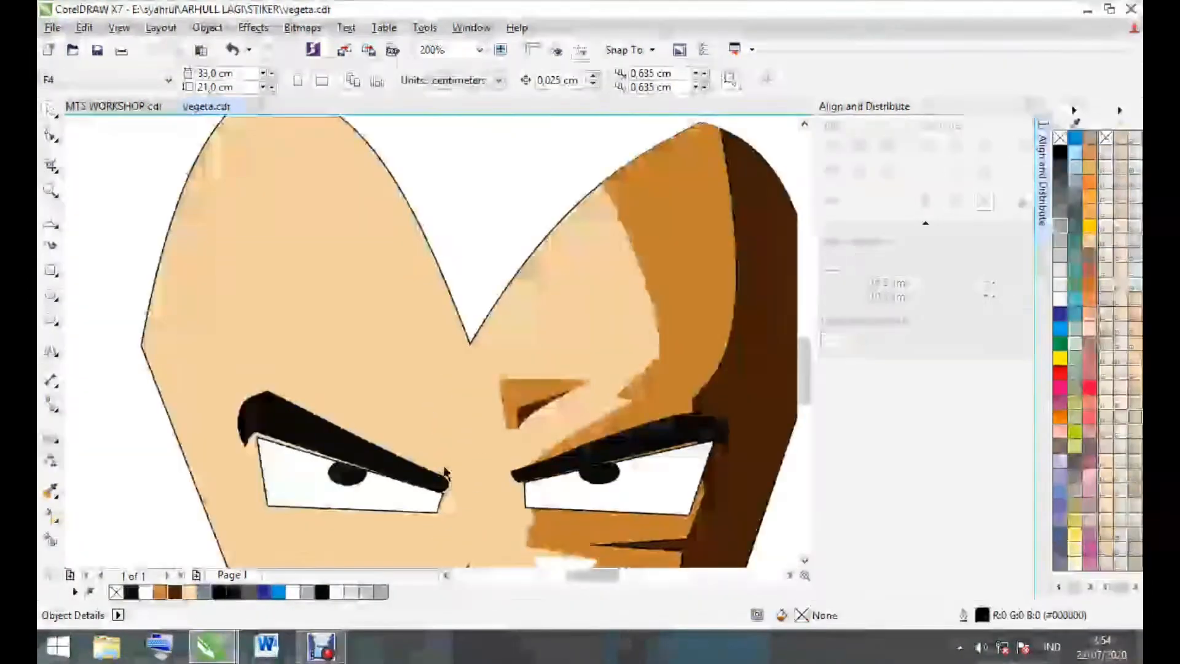
{"action": "key", "text": "space"}
{"action": "scroll", "coordinate": [382, 393], "scroll_direction": "up", "scroll_amount": 1}
{"action": "mouse_move", "coordinate": [409, 385]}
{"action": "left_mouse_down"}
{"action": "mouse_move", "coordinate": [524, 457]}
{"action": "mouse_move", "coordinate": [532, 523]}
{"action": "mouse_move", "coordinate": [410, 386]}
{"action": "left_mouse_up"}
{"action": "left_click", "coordinate": [524, 458]}
{"action": "left_click", "coordinate": [413, 410]}
Fill the triangular wrinkle with light brown (#C28032) and remove its outline
{"action": "left_click", "coordinate": [160, 591]}
{"action": "left_click", "coordinate": [582, 81]}
{"action": "left_click", "coordinate": [577, 107]}
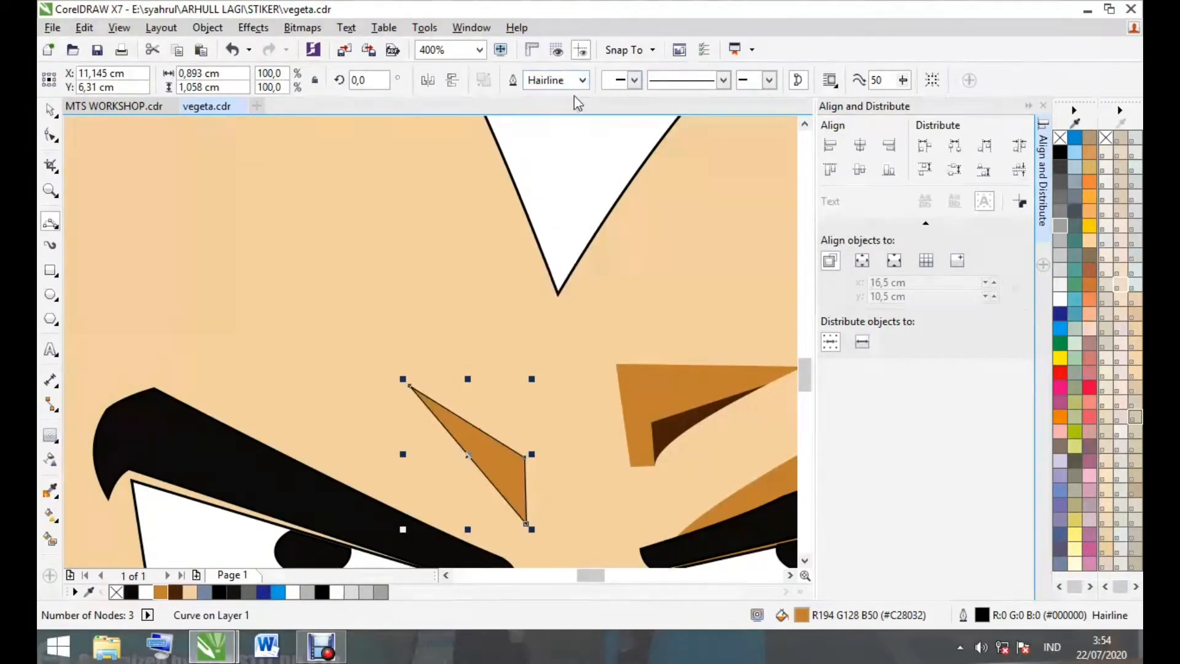
{"action": "left_click", "coordinate": [581, 81]}
{"action": "left_click", "coordinate": [571, 97]}
Draw a thin curved crease above the right eyebrow, about 1.08 by 0.88 cm, filled black (#0C0B09) without an outline
{"action": "scroll", "coordinate": [417, 369], "scroll_direction": "up", "scroll_amount": 1}
{"action": "left_click", "coordinate": [527, 237]}
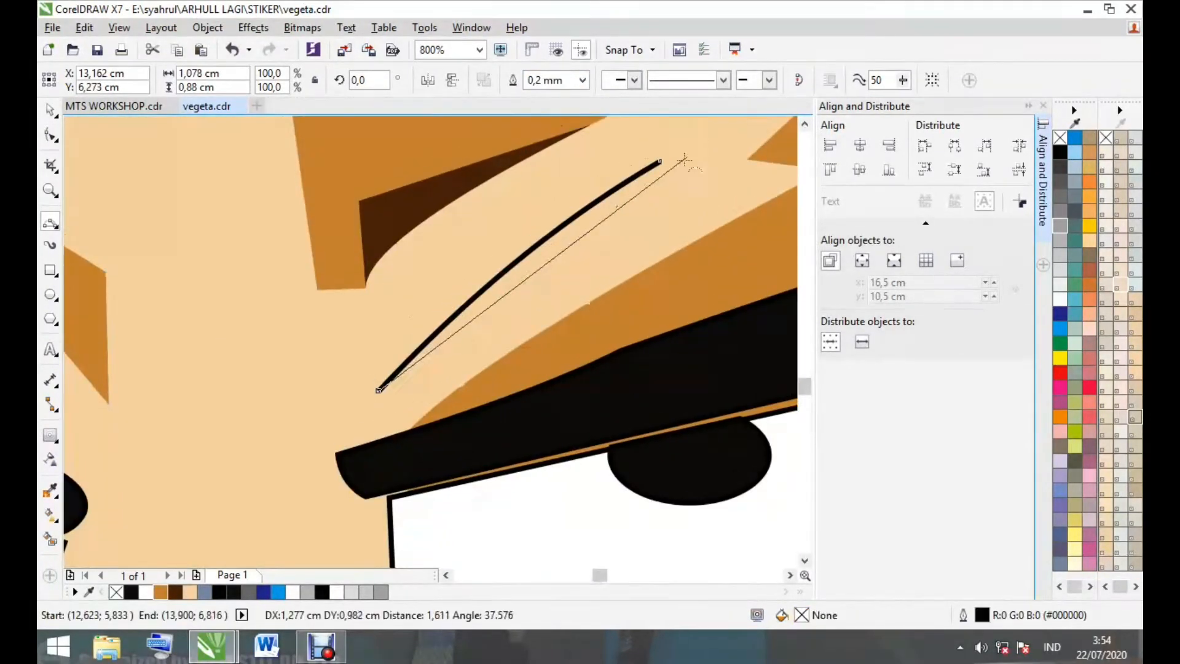
{"action": "left_click", "coordinate": [480, 272]}
{"action": "left_click", "coordinate": [131, 592]}
{"action": "left_click", "coordinate": [582, 80]}
{"action": "left_click", "coordinate": [571, 97]}
{"action": "scroll", "coordinate": [513, 333], "scroll_direction": "down", "scroll_amount": 3}
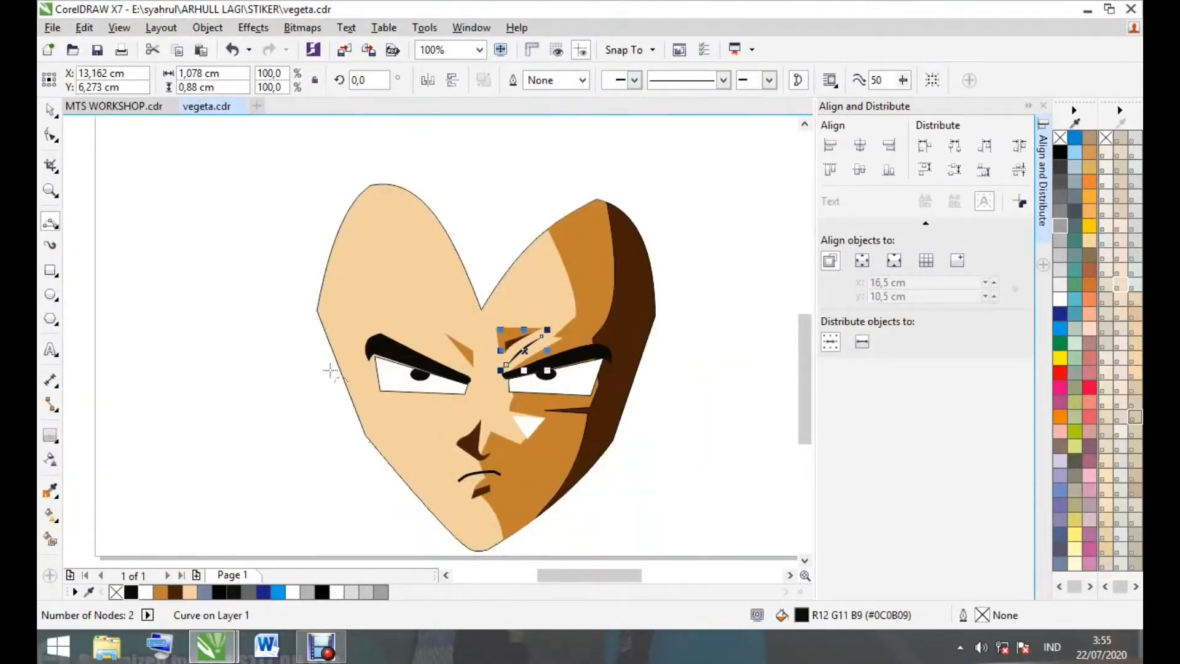
Draw a closed highlight shape along the face's left edge, with a point under the left eye, about 3.82 by 6.27 cm
{"action": "scroll", "coordinate": [330, 371], "scroll_direction": "up", "scroll_amount": 1}
{"action": "left_click_drag", "start_coordinate": [342, 297], "coordinate": [406, 391]}
{"action": "left_click_drag", "start_coordinate": [405, 391], "coordinate": [471, 392]}
{"action": "scroll", "coordinate": [382, 453], "scroll_direction": "down", "scroll_amount": 1}
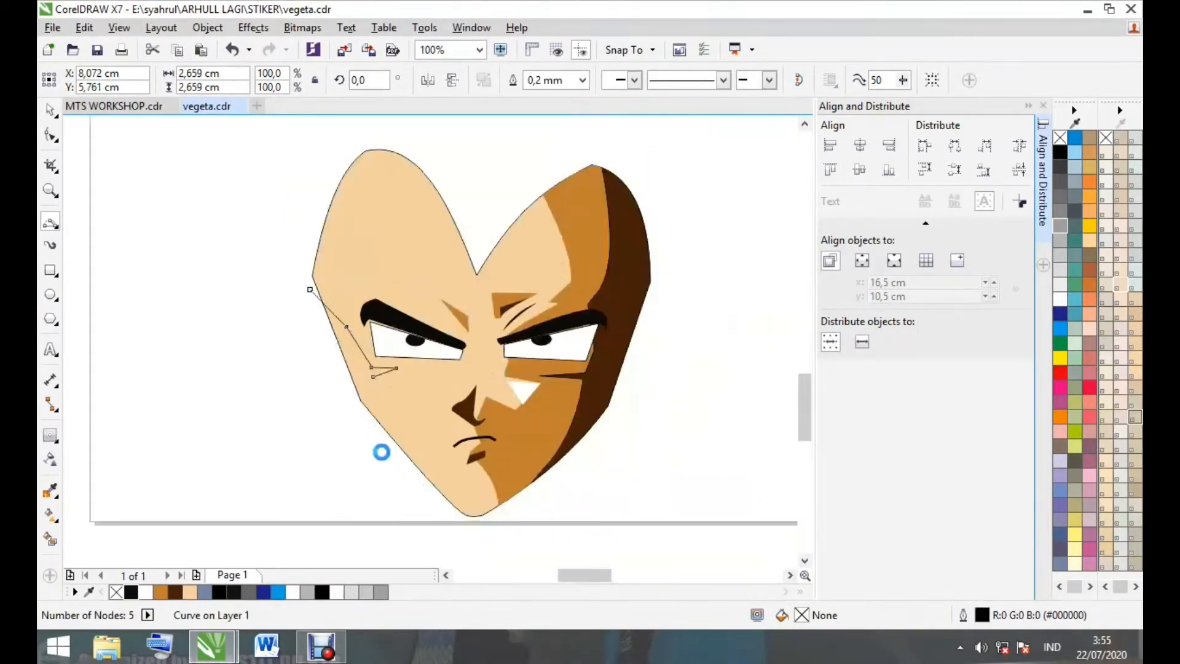
{"action": "scroll", "coordinate": [403, 301], "scroll_direction": "up", "scroll_amount": 1}
{"action": "left_click_drag", "start_coordinate": [430, 282], "coordinate": [490, 538]}
{"action": "left_click", "coordinate": [495, 536]}
{"action": "scroll", "coordinate": [539, 532], "scroll_direction": "down", "scroll_amount": 1}
{"action": "left_click_drag", "start_coordinate": [390, 330], "coordinate": [515, 536]}
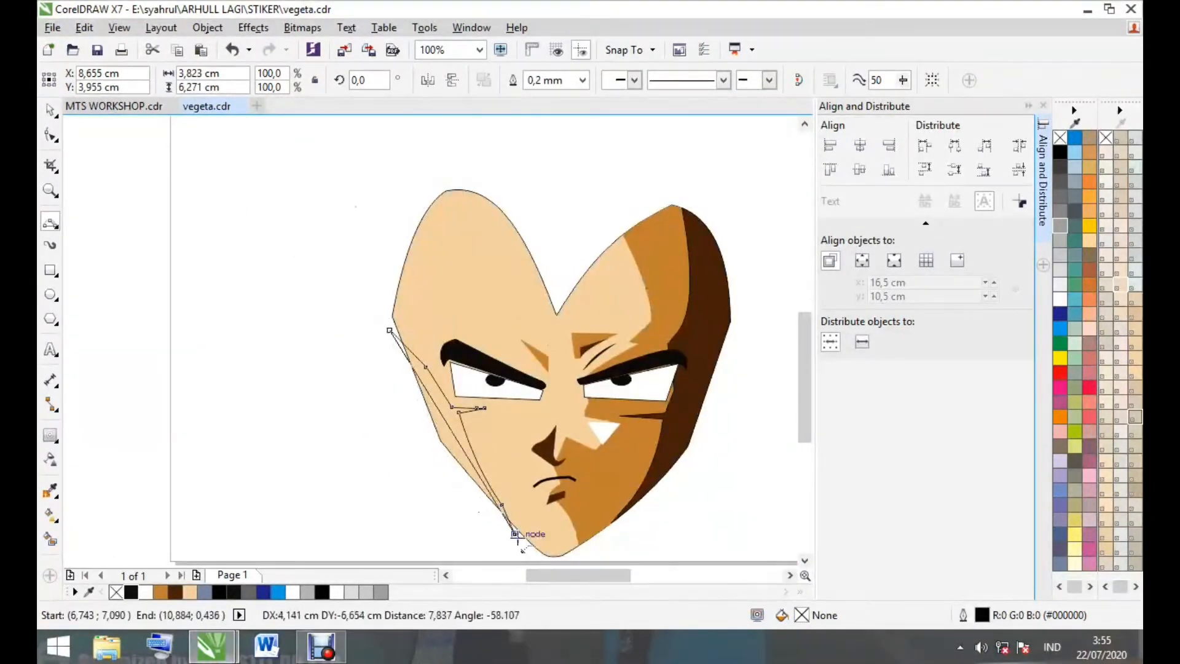
{"action": "left_click", "coordinate": [425, 453]}
Intersect the left-edge highlight shape with the face and delete the original shape
{"action": "left_click", "coordinate": [51, 111]}
{"action": "scroll", "coordinate": [468, 227], "scroll_direction": "up", "scroll_amount": 1}
{"action": "left_click", "coordinate": [468, 232], "text": "shift"}
{"action": "left_click", "coordinate": [581, 81]}
{"action": "scroll", "coordinate": [249, 268], "scroll_direction": "down", "scroll_amount": 1}
{"action": "left_click", "coordinate": [247, 268]}
{"action": "left_click_drag", "start_coordinate": [321, 455], "coordinate": [258, 490]}
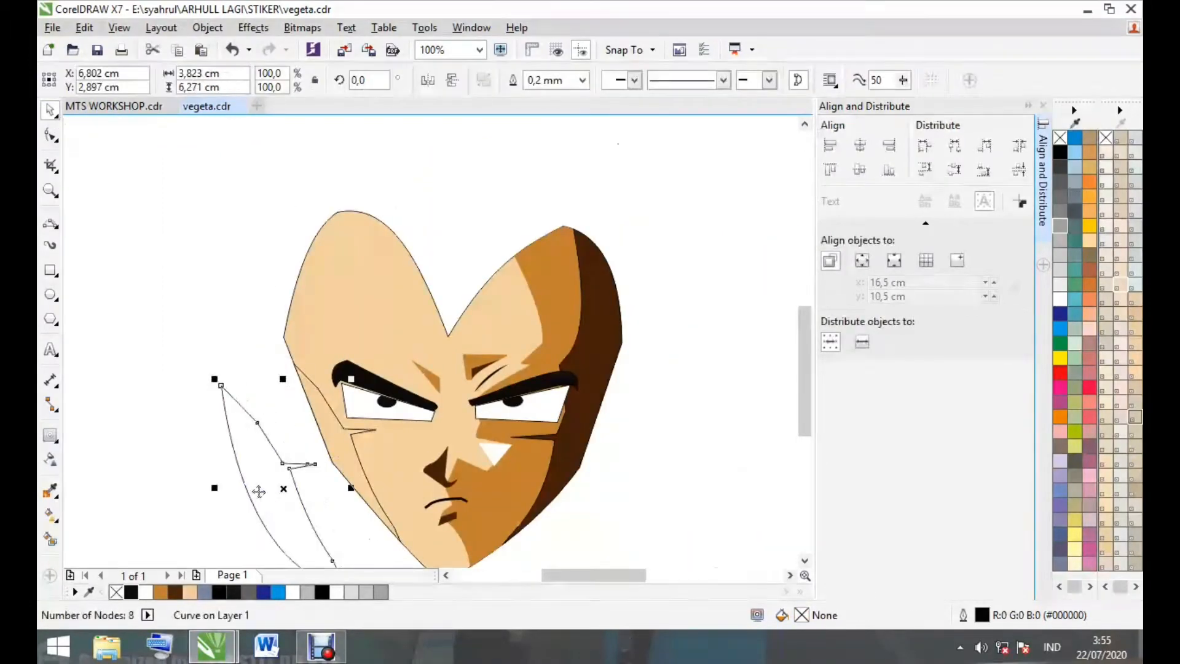
{"action": "key", "text": "Delete"}
Fill the left-edge highlight with white and remove its outline
{"action": "left_click", "coordinate": [343, 458]}
{"action": "left_click", "coordinate": [145, 591]}
{"action": "left_click", "coordinate": [685, 208]}
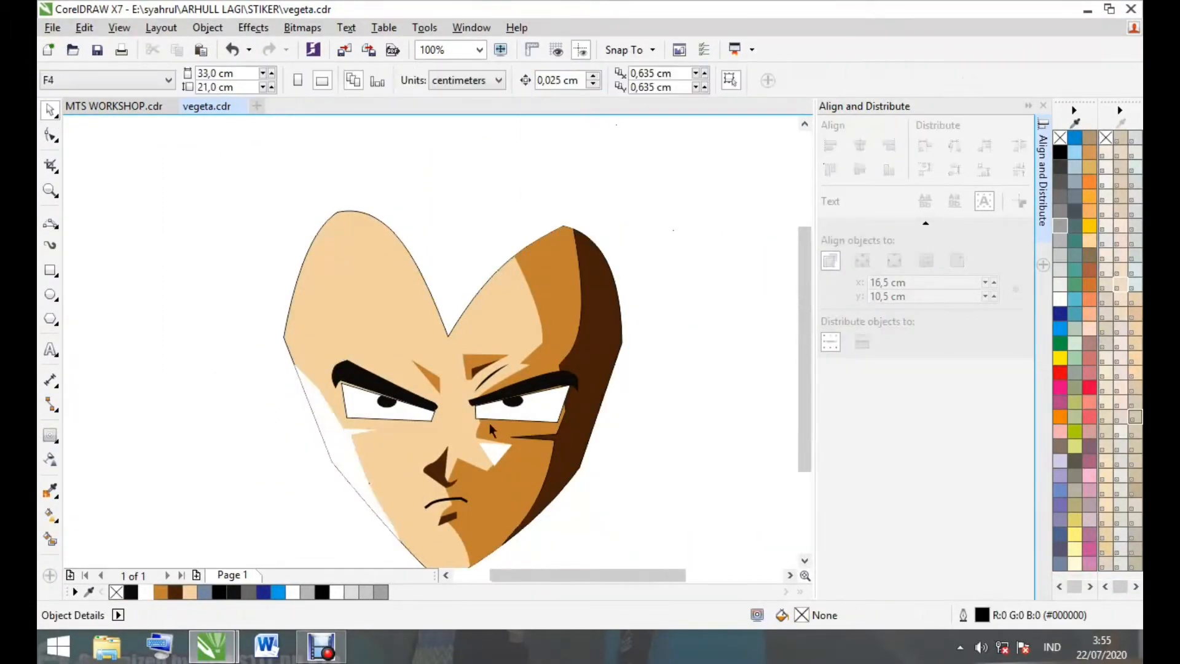
{"action": "scroll", "coordinate": [490, 423], "scroll_direction": "down", "scroll_amount": 1}
{"action": "scroll", "coordinate": [462, 400], "scroll_direction": "up", "scroll_amount": 1}
Draw a small triangular highlight above the left brow wrinkle, about 0.42 by 0.5 cm, filled white without an outline
{"action": "left_click", "coordinate": [51, 226]}
{"action": "scroll", "coordinate": [464, 390], "scroll_direction": "up", "scroll_amount": 2}
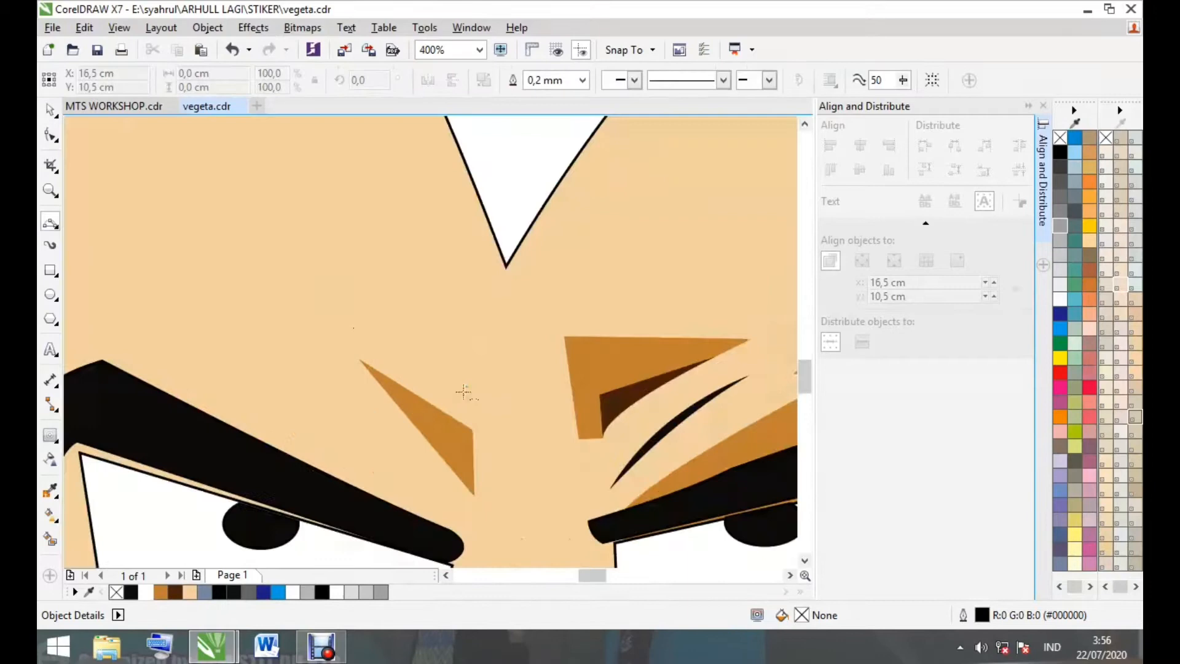
{"action": "left_click_drag", "start_coordinate": [430, 360], "coordinate": [476, 357]}
{"action": "left_click", "coordinate": [430, 360]}
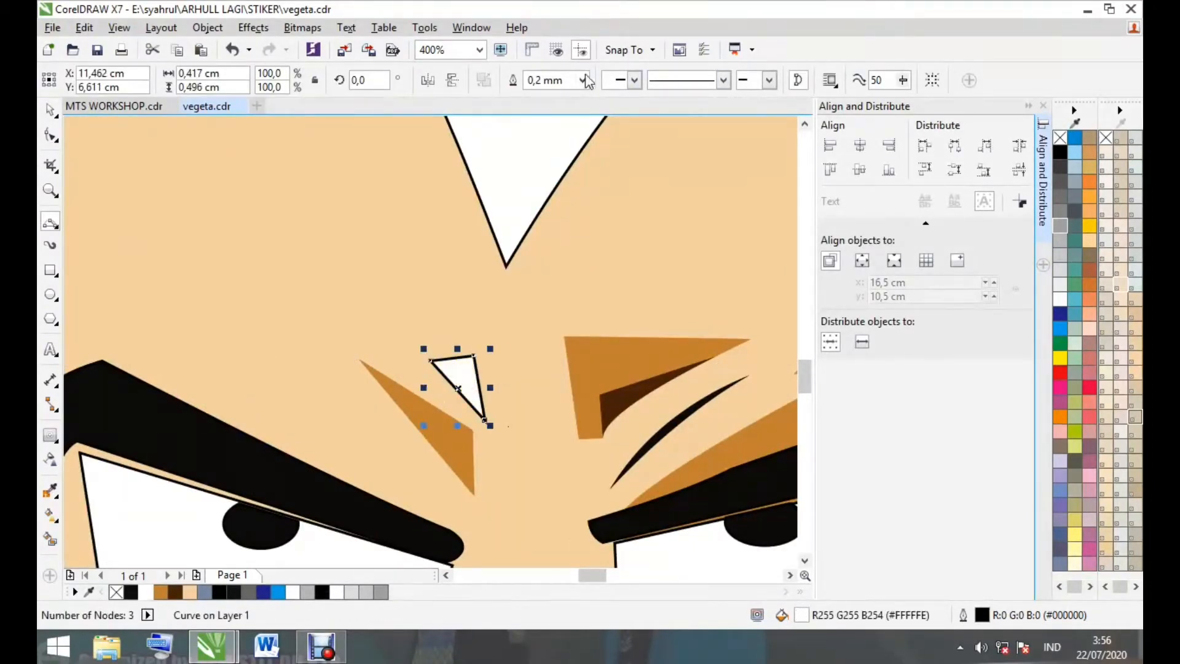
{"action": "left_click", "coordinate": [582, 80]}
{"action": "left_click", "coordinate": [553, 93]}
{"action": "scroll", "coordinate": [416, 269], "scroll_direction": "down", "scroll_amount": 2}
{"action": "scroll", "coordinate": [442, 347], "scroll_direction": "up", "scroll_amount": 2}
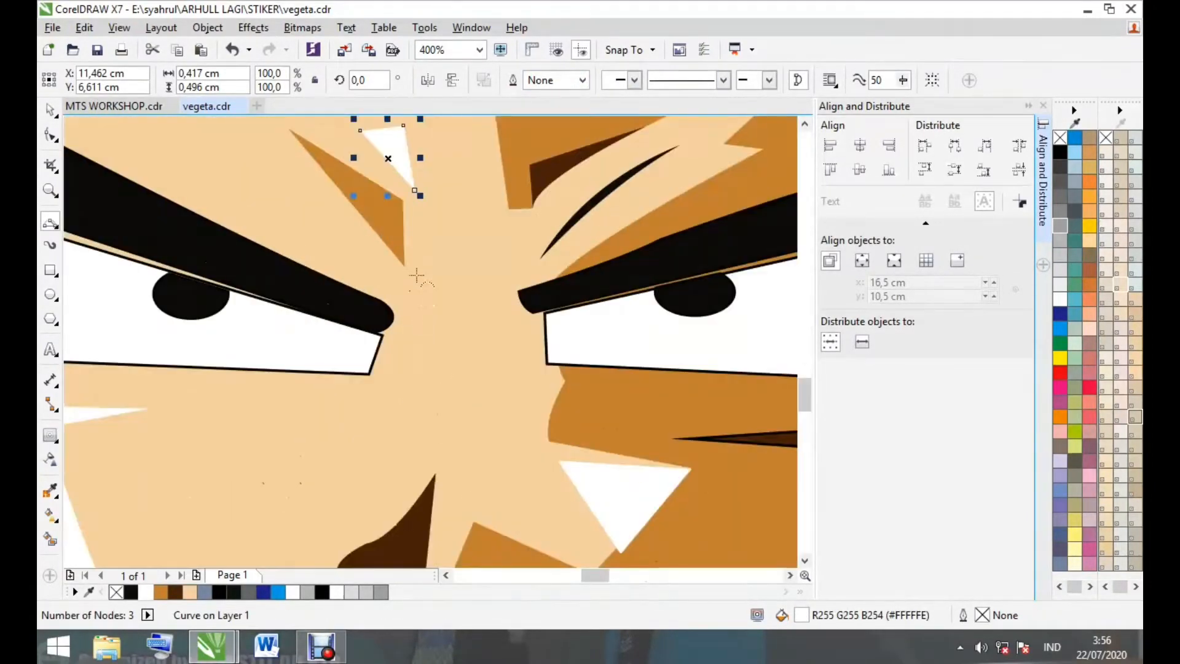
Draw three short wrinkle lines between the inner eye corners: two hooked lines on either side of a straight vertical one
{"action": "left_click", "coordinate": [419, 328]}
{"action": "left_click_drag", "start_coordinate": [417, 274], "coordinate": [429, 336]}
{"action": "scroll", "coordinate": [445, 352], "scroll_direction": "up", "scroll_amount": 1}
{"action": "left_click", "coordinate": [421, 341]}
{"action": "left_click_drag", "start_coordinate": [471, 241], "coordinate": [477, 358]}
{"action": "left_click", "coordinate": [477, 358]}
{"action": "left_click_drag", "start_coordinate": [490, 342], "coordinate": [542, 321]}
{"action": "left_click", "coordinate": [534, 335]}
{"action": "left_click_drag", "start_coordinate": [543, 321], "coordinate": [531, 241]}
{"action": "left_click", "coordinate": [539, 281]}
{"action": "scroll", "coordinate": [583, 380], "scroll_direction": "down", "scroll_amount": 3}
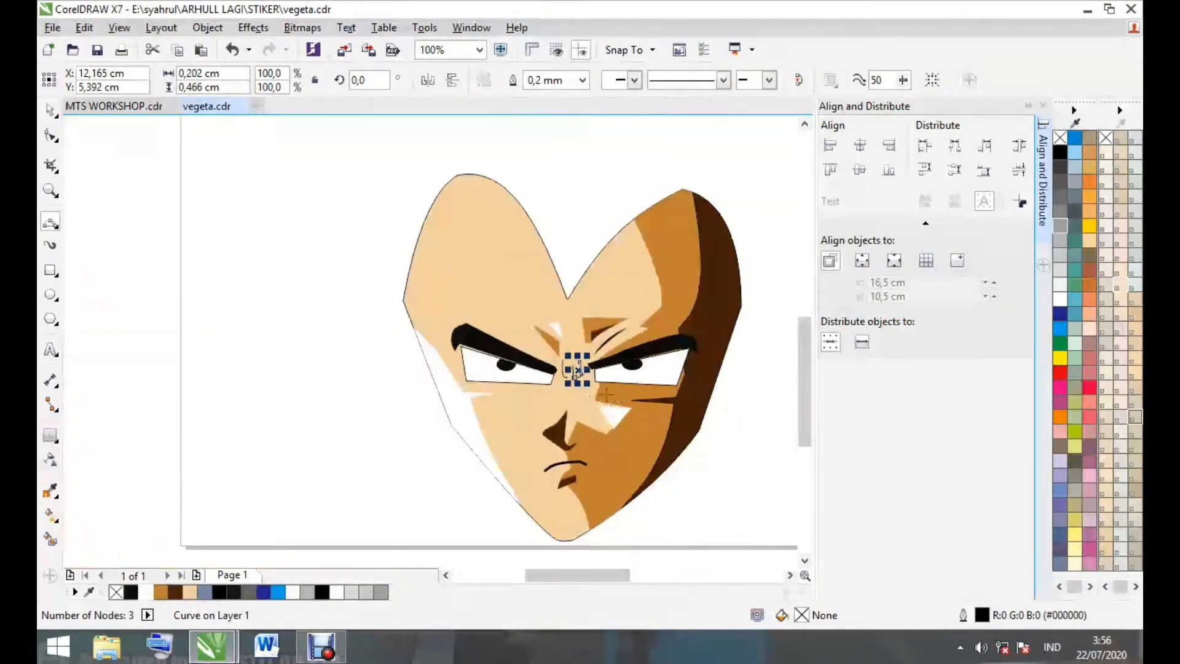
{"action": "left_click", "coordinate": [50, 110]}
{"action": "left_click", "coordinate": [186, 307]}
{"action": "scroll", "coordinate": [186, 308], "scroll_direction": "down", "scroll_amount": 1}
{"action": "scroll", "coordinate": [374, 364], "scroll_direction": "up", "scroll_amount": 1}
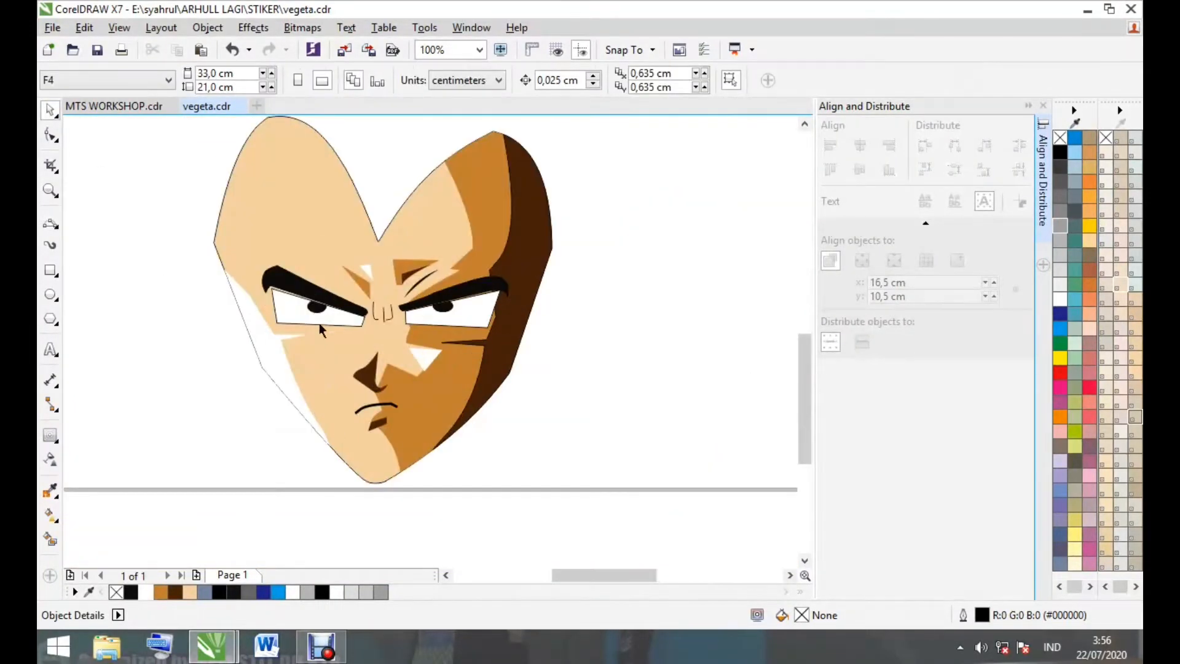
Draw a wedge-shaped shadow under the left eye, about 1.48 by 0.6 cm, filled orange-brown without an outline
{"action": "left_click", "coordinate": [51, 234]}
{"action": "scroll", "coordinate": [324, 318], "scroll_direction": "up", "scroll_amount": 1}
{"action": "left_click_drag", "start_coordinate": [312, 320], "coordinate": [391, 322]}
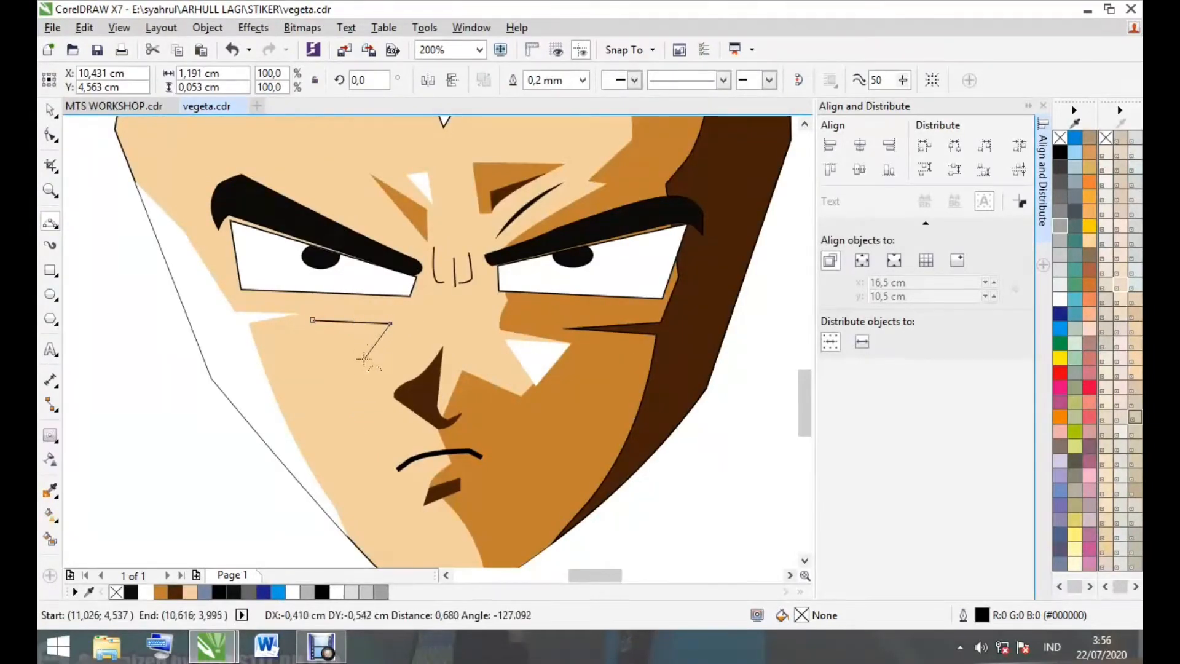
{"action": "left_click", "coordinate": [363, 358]}
{"action": "scroll", "coordinate": [294, 323], "scroll_direction": "up", "scroll_amount": 2}
{"action": "left_click", "coordinate": [293, 322]}
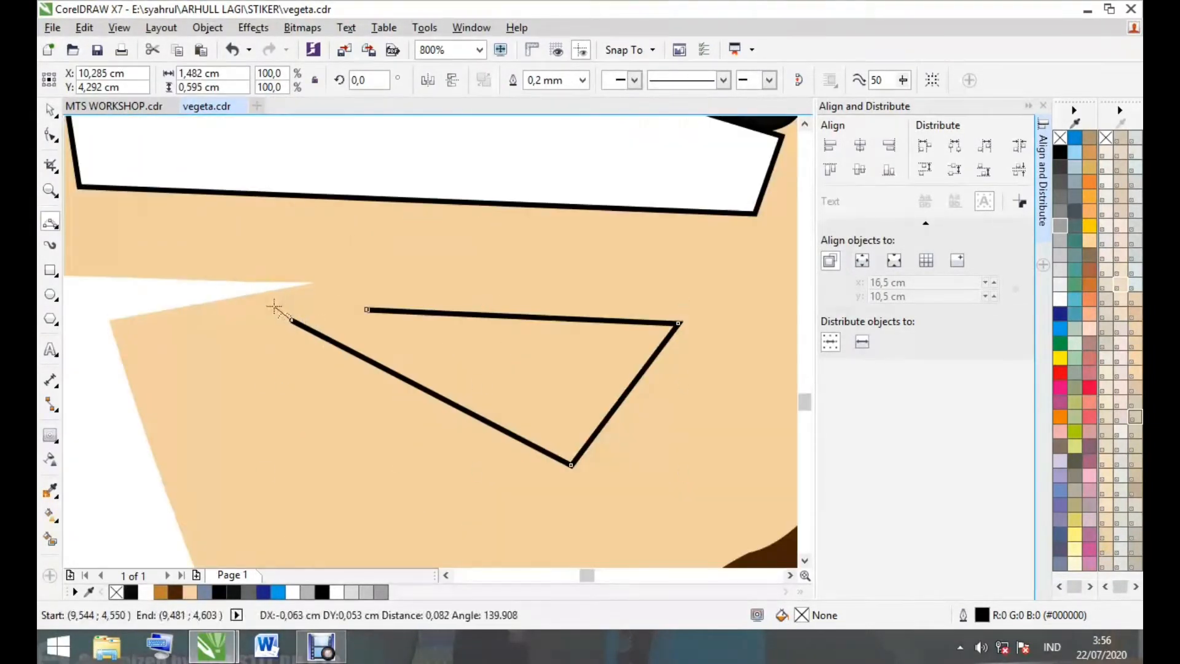
{"action": "left_click", "coordinate": [366, 309]}
{"action": "left_click", "coordinate": [161, 591]}
{"action": "left_click", "coordinate": [569, 96]}
{"action": "scroll", "coordinate": [231, 424], "scroll_direction": "down", "scroll_amount": 3}
{"action": "key", "text": "space"}
{"action": "key", "text": "Escape"}
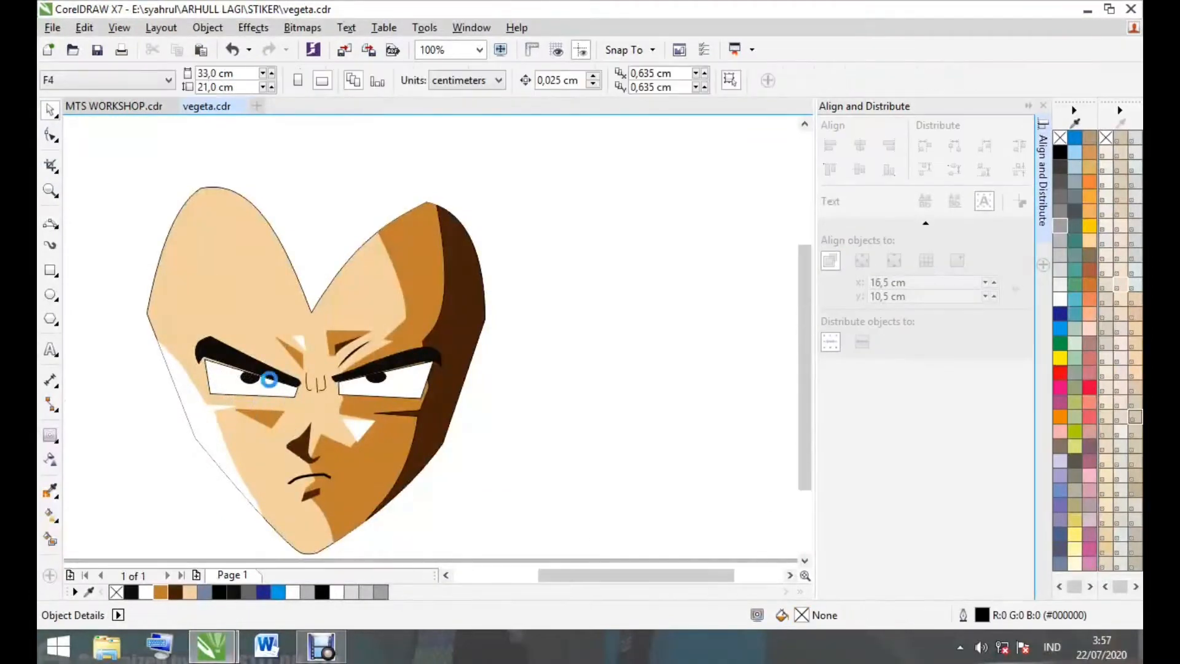
Apply uniform transparency of 17 to the large orange-brown shadow on the right of the face and 44 to the chin shadow
{"action": "scroll", "coordinate": [272, 374], "scroll_direction": "down", "scroll_amount": 1}
{"action": "scroll", "coordinate": [291, 455], "scroll_direction": "up", "scroll_amount": 1}
{"action": "left_click", "coordinate": [344, 412]}
{"action": "left_click", "coordinate": [51, 459]}
{"action": "left_click_drag", "start_coordinate": [344, 489], "coordinate": [352, 489]}
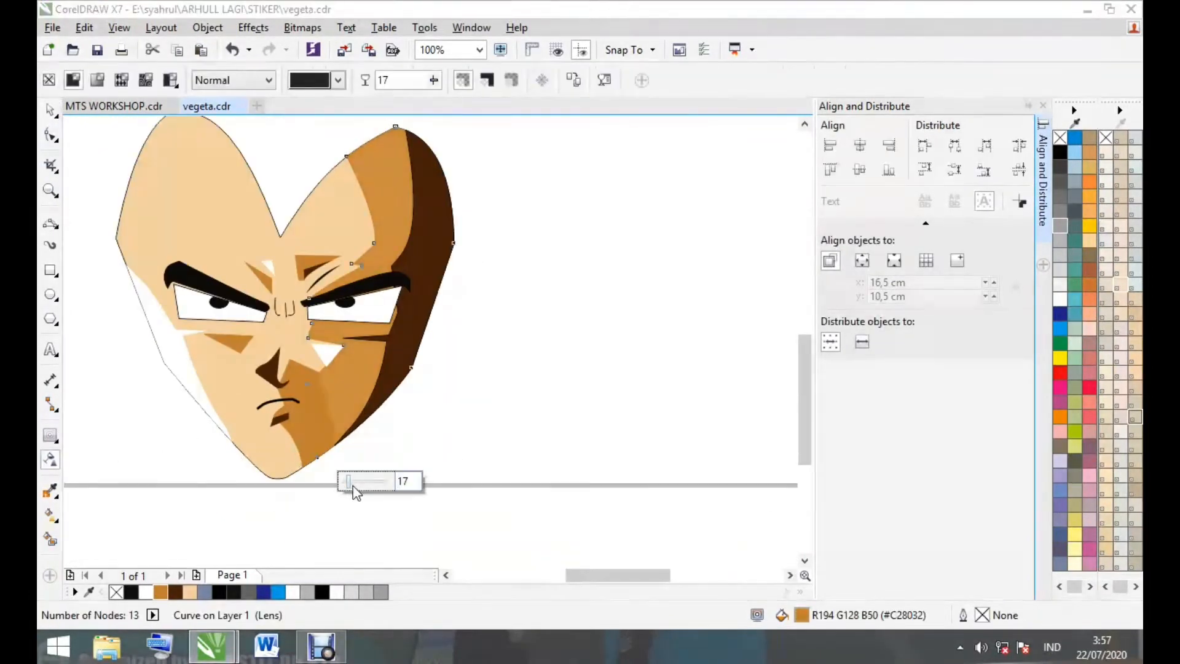
{"action": "left_click", "coordinate": [302, 424]}
{"action": "left_click_drag", "start_coordinate": [268, 492], "coordinate": [286, 493]}
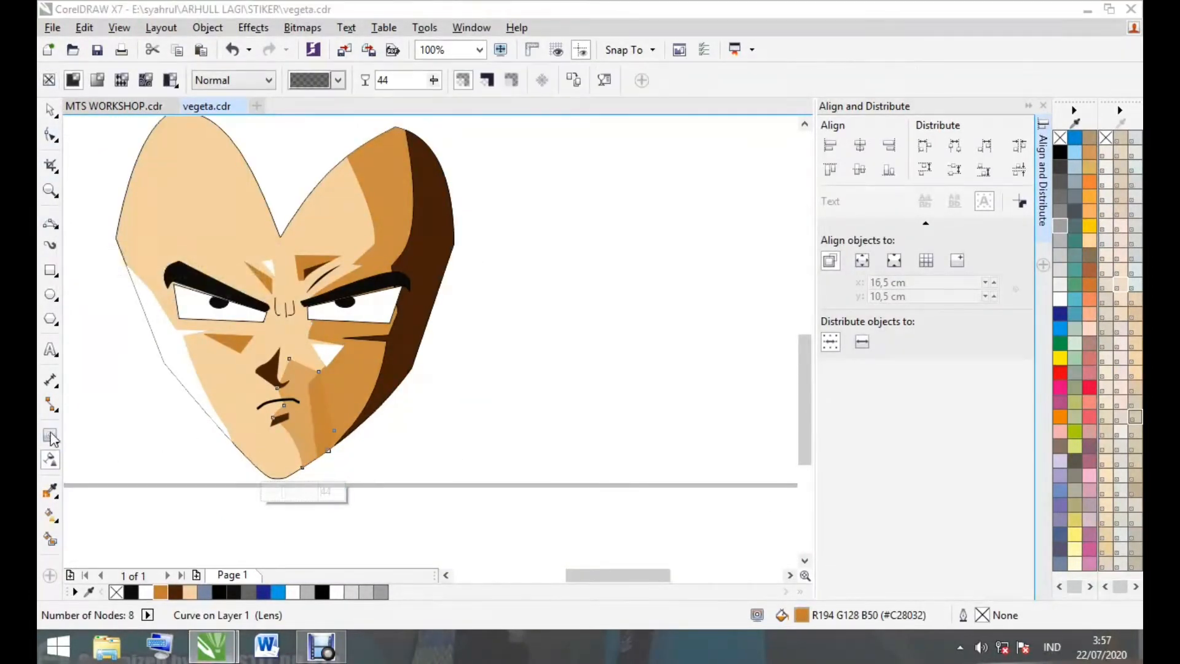
Trim away the overlap between the chin shadow and the large orange-brown cheek shadow
{"action": "left_click", "coordinate": [50, 109]}
{"action": "scroll", "coordinate": [322, 404], "scroll_direction": "up", "scroll_amount": 1}
{"action": "left_click", "coordinate": [387, 367], "text": "shift"}
{"action": "left_click", "coordinate": [539, 82]}
{"action": "left_click", "coordinate": [375, 486]}
{"action": "scroll", "coordinate": [359, 479], "scroll_direction": "down", "scroll_amount": 1}
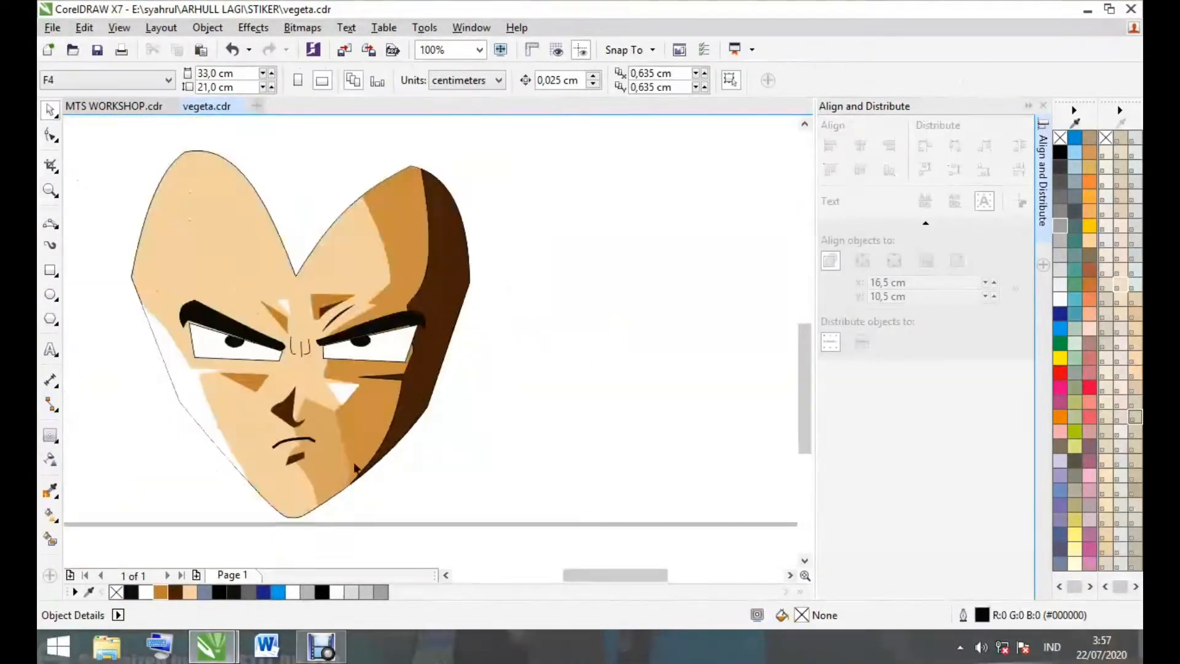
Set the chin shadow's transparency to 19 and check how its tone blends with the cheek shadow
{"action": "scroll", "coordinate": [356, 456], "scroll_direction": "up", "scroll_amount": 1}
{"action": "left_click", "coordinate": [325, 467]}
{"action": "left_click", "coordinate": [51, 459]}
{"action": "left_click_drag", "start_coordinate": [267, 314], "coordinate": [261, 314]}
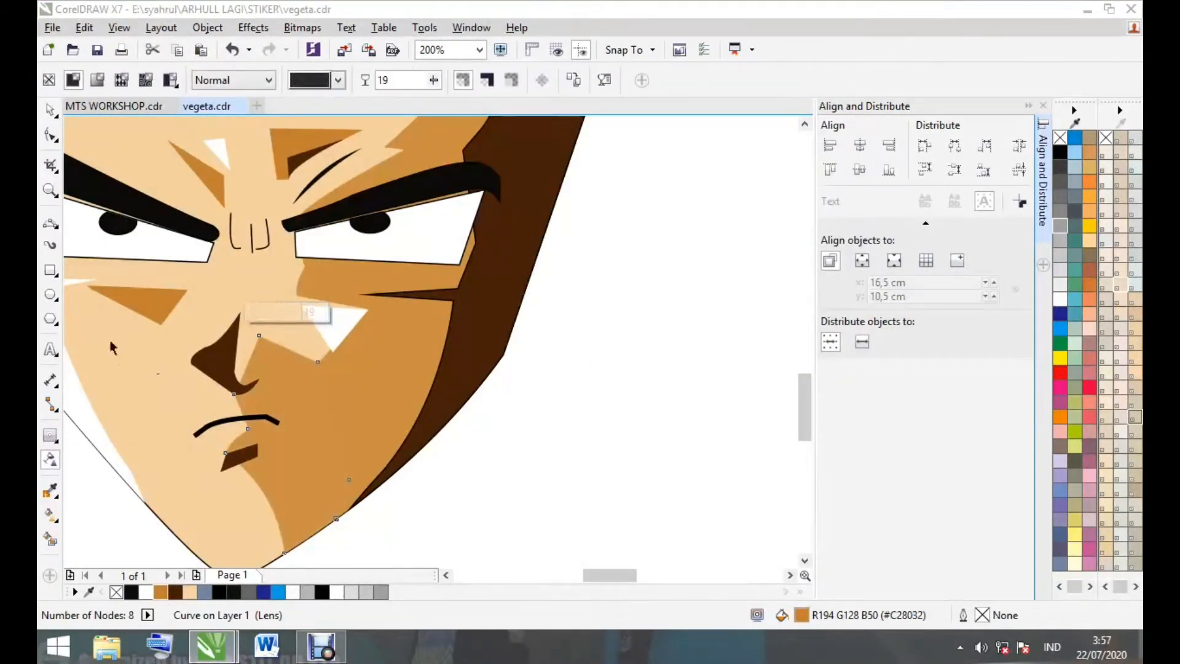
{"action": "left_click", "coordinate": [50, 109]}
{"action": "scroll", "coordinate": [379, 382], "scroll_direction": "down", "scroll_amount": 1}
{"action": "left_click", "coordinate": [564, 371]}
{"action": "scroll", "coordinate": [313, 452], "scroll_direction": "up", "scroll_amount": 2}
{"action": "left_click", "coordinate": [443, 381]}
{"action": "scroll", "coordinate": [519, 356], "scroll_direction": "up", "scroll_amount": 2}
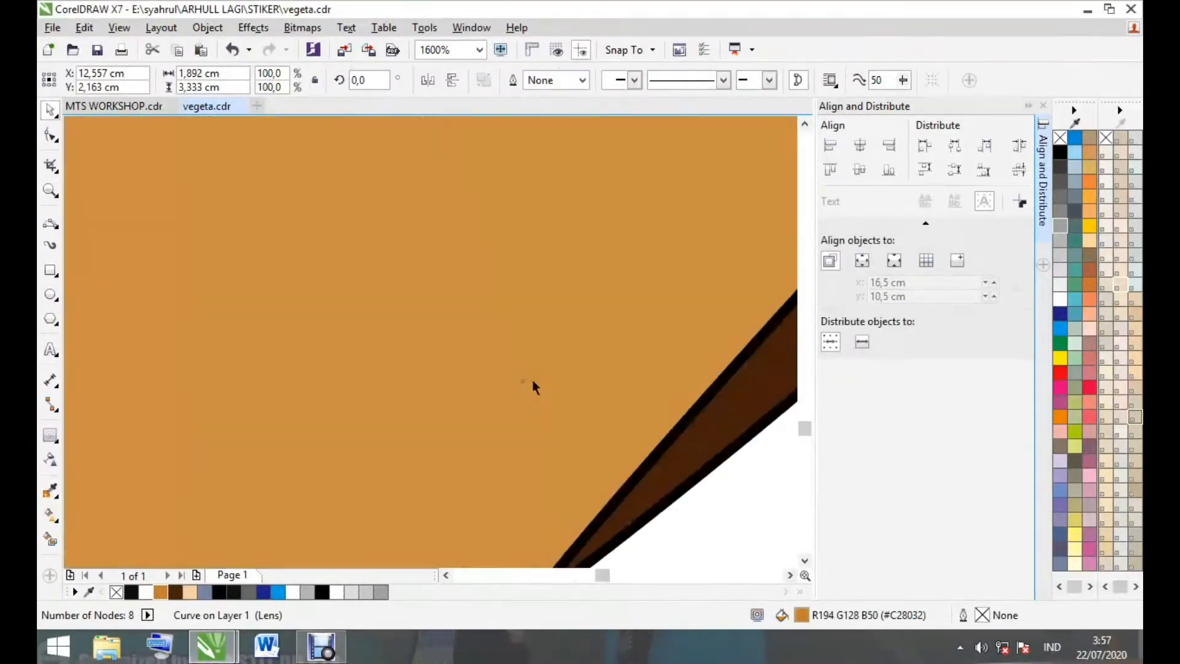
{"action": "scroll", "coordinate": [533, 382], "scroll_direction": "down", "scroll_amount": 3}
{"action": "left_click", "coordinate": [573, 451]}
{"action": "scroll", "coordinate": [572, 447], "scroll_direction": "down", "scroll_amount": 2}
Draw a curved, pointed mark on the left side of the forehead, about 0.66 by 1.81 cm, and fill it orange-brown
{"action": "left_click", "coordinate": [51, 223]}
{"action": "scroll", "coordinate": [457, 349], "scroll_direction": "up", "scroll_amount": 2}
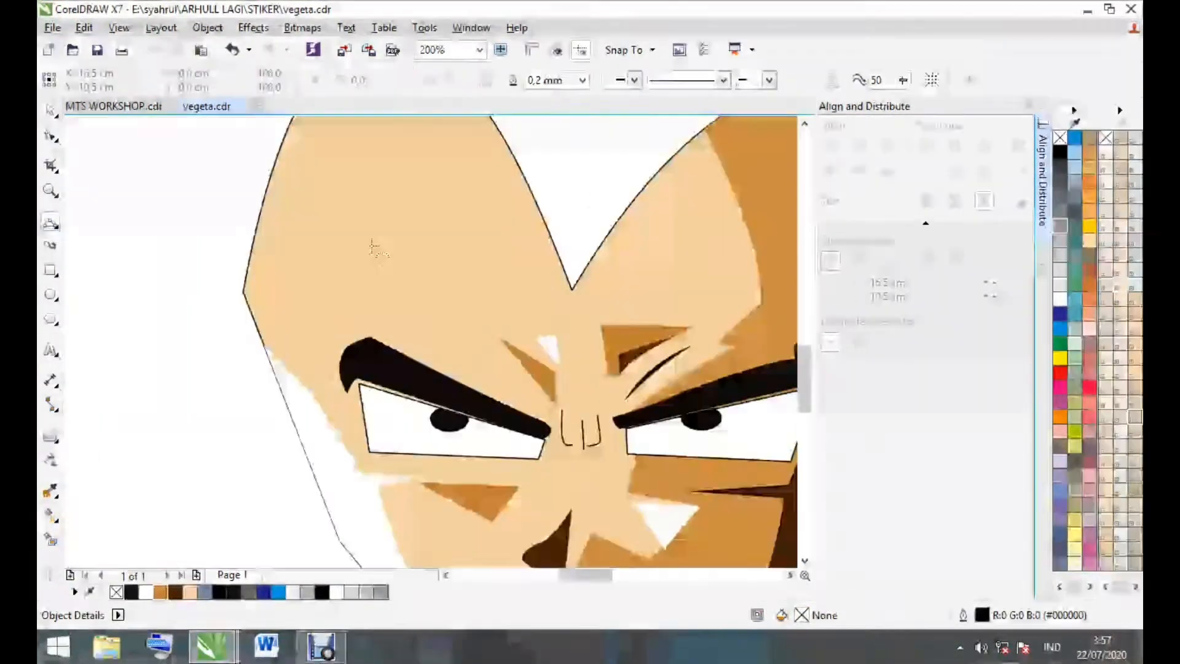
{"action": "left_click", "coordinate": [330, 170]}
{"action": "left_click", "coordinate": [354, 260]}
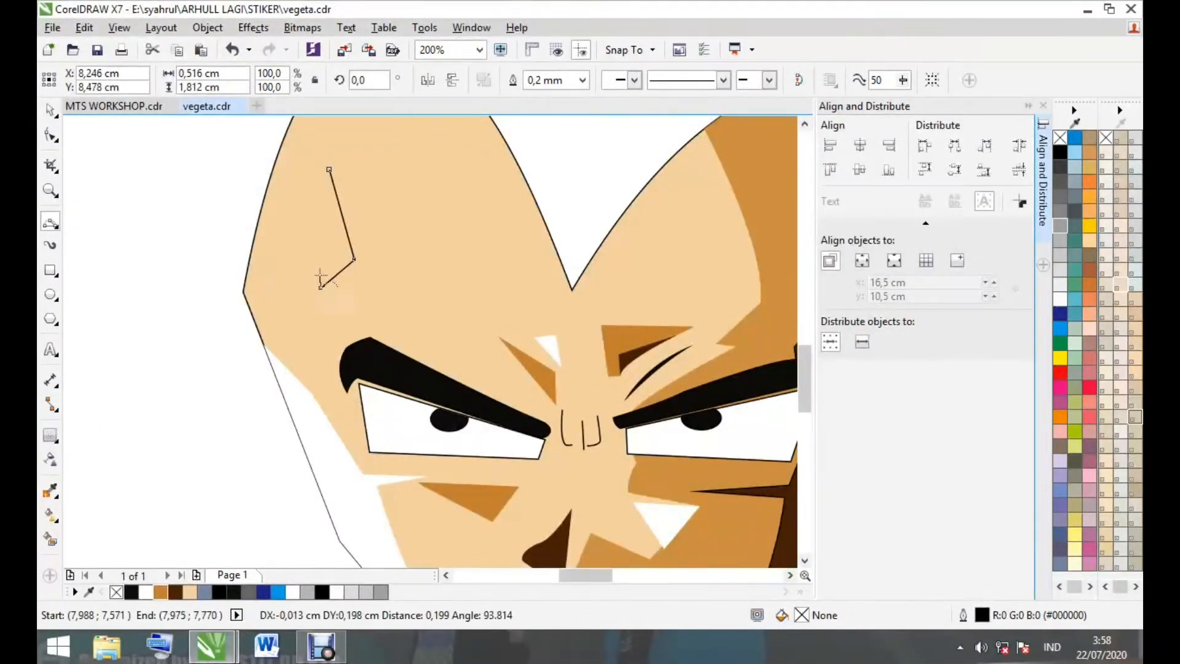
{"action": "left_click", "coordinate": [330, 171]}
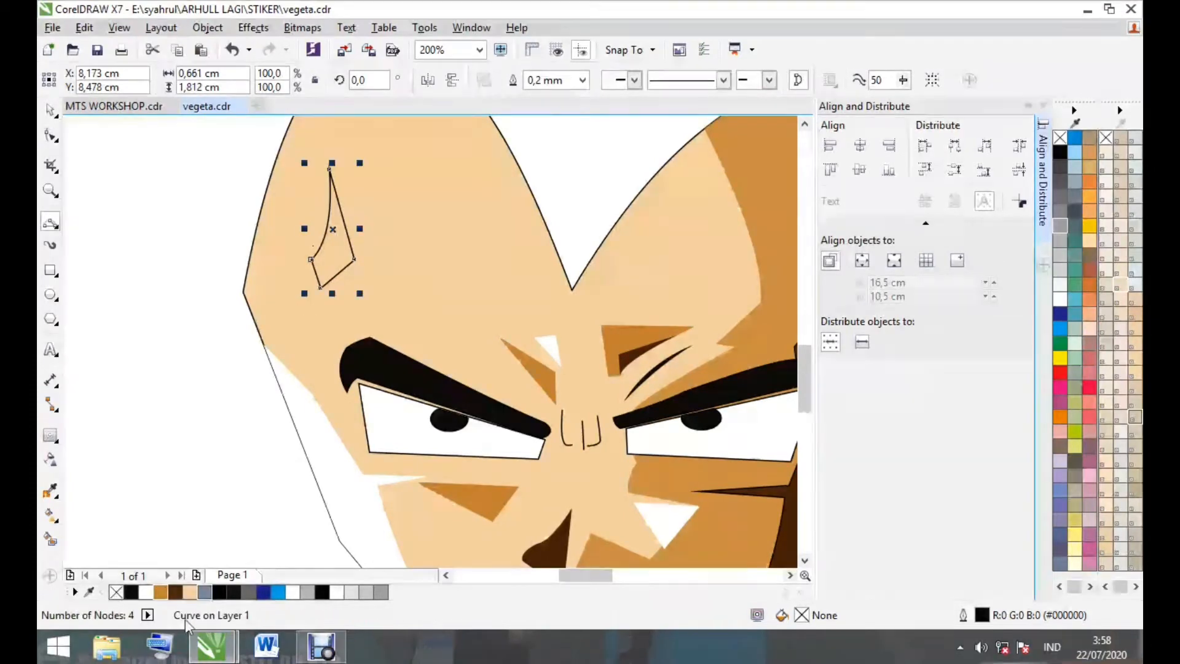
{"action": "left_click", "coordinate": [160, 591]}
Draw a closed curved shape overlapping the right and lower edges of the forehead mark, about 0.72 by 1.65 cm
{"action": "scroll", "coordinate": [350, 254], "scroll_direction": "up", "scroll_amount": 1}
{"action": "left_click", "coordinate": [337, 253]}
{"action": "left_click_drag", "start_coordinate": [345, 255], "coordinate": [282, 313]}
{"action": "left_click", "coordinate": [324, 137]}
{"action": "left_click", "coordinate": [369, 347]}
Intersect the curved shape with the forehead mark and delete the original curved shape
{"action": "key", "text": "space"}
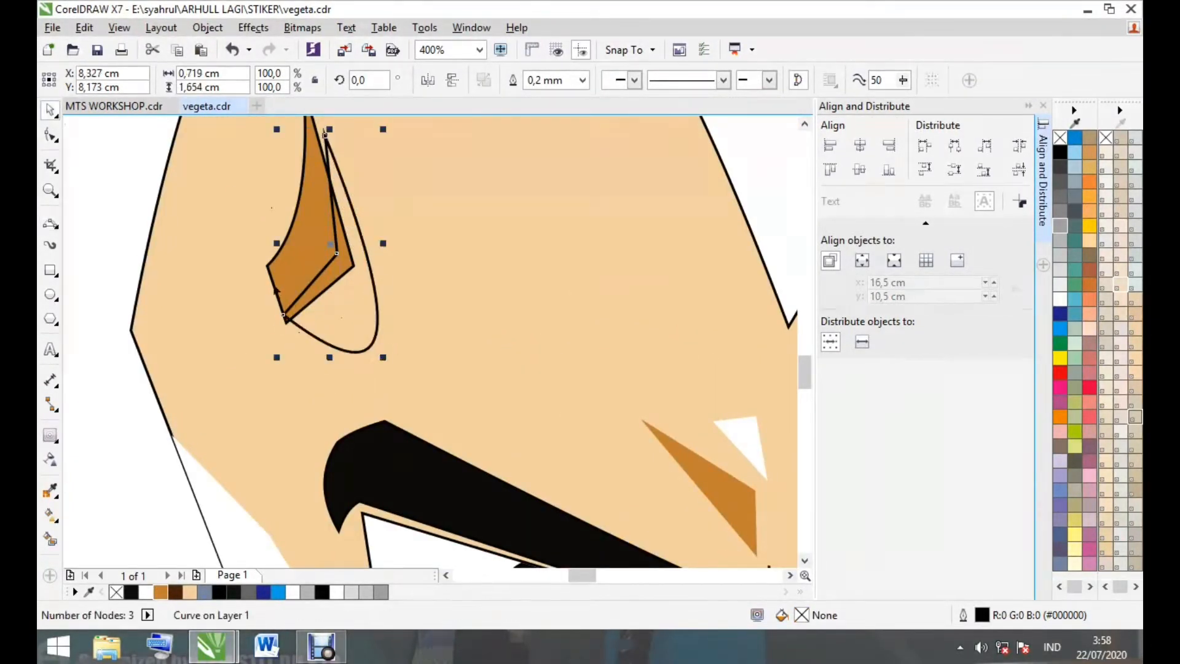
{"action": "left_click", "coordinate": [313, 259], "text": "shift"}
{"action": "left_click", "coordinate": [753, 80]}
{"action": "left_click_drag", "start_coordinate": [374, 325], "coordinate": [396, 343]}
{"action": "key", "text": "Delete"}
Fill the forehead mark's intersected edge dark brown and remove the outlines from both of its shapes
{"action": "left_click", "coordinate": [336, 269]}
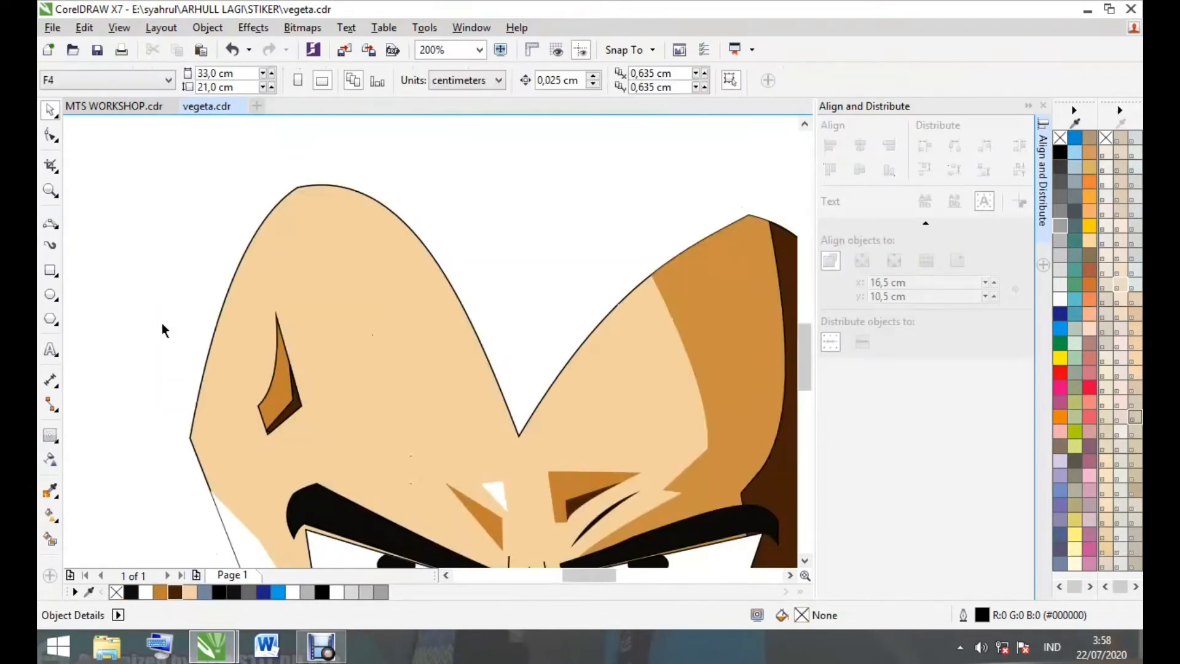
{"action": "left_click_drag", "start_coordinate": [161, 322], "coordinate": [344, 448]}
Draw a thin triangular highlight along the forehead mark's right edge, about 0.62 by 1.68 cm, filled white without an outline
{"action": "key", "text": "F5"}
{"action": "scroll", "coordinate": [298, 362], "scroll_direction": "up", "scroll_amount": 1}
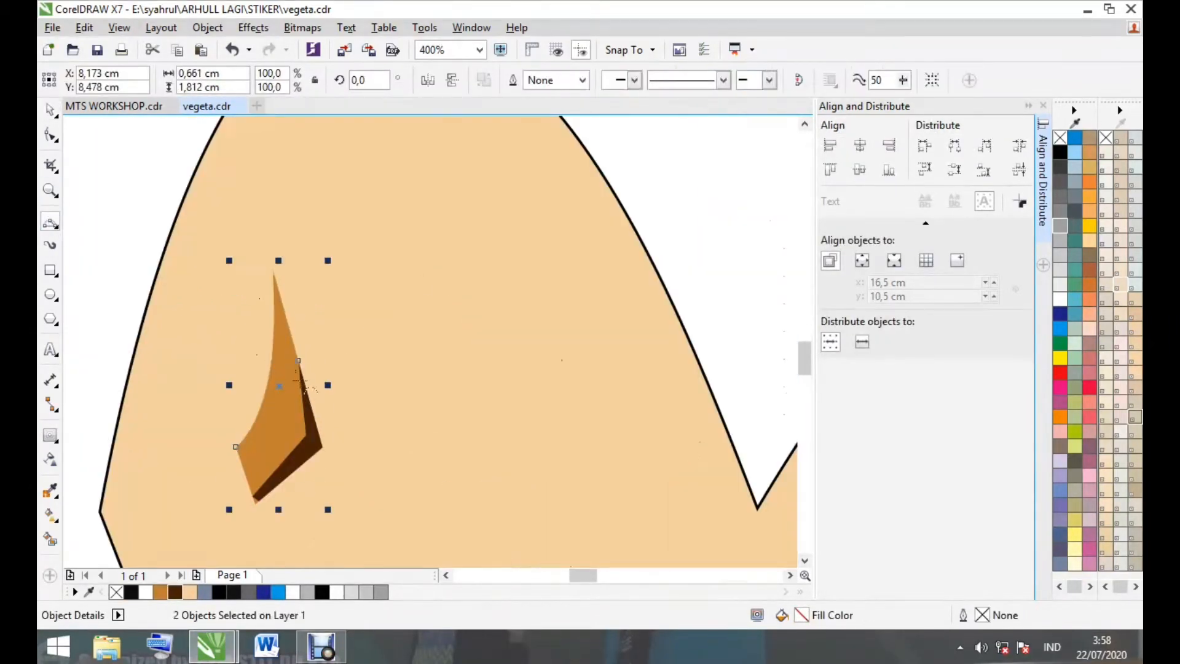
{"action": "left_click", "coordinate": [319, 438]}
{"action": "left_click", "coordinate": [343, 423]}
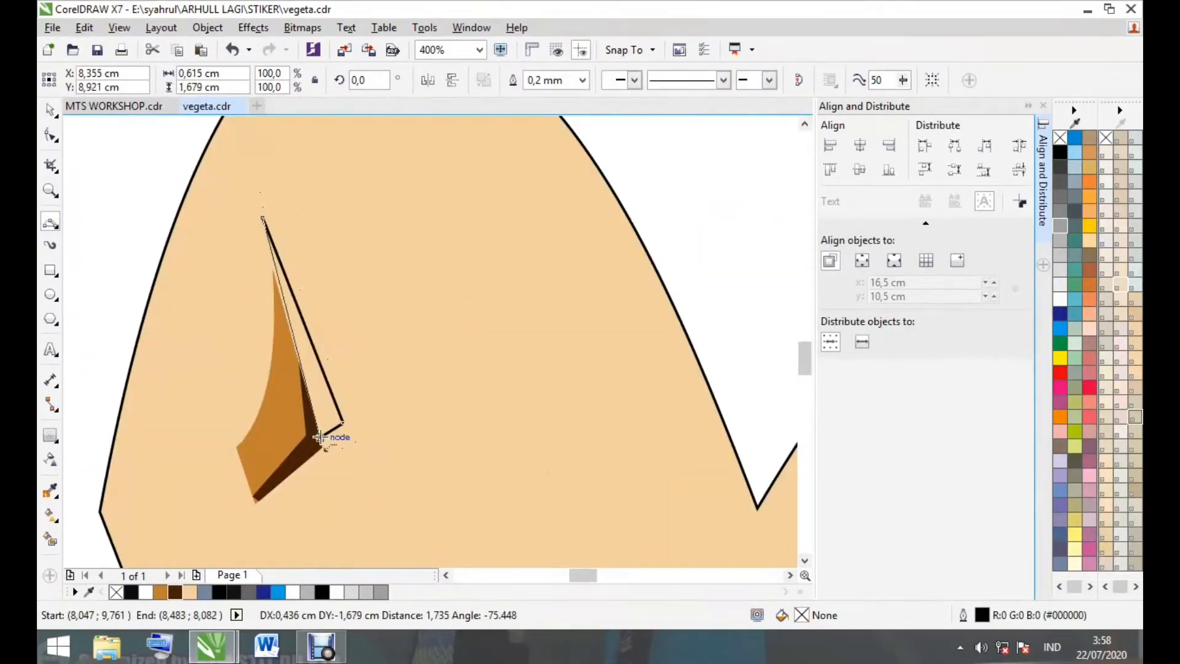
{"action": "left_click", "coordinate": [301, 356]}
{"action": "left_click", "coordinate": [146, 592]}
{"action": "left_click", "coordinate": [583, 80]}
{"action": "left_click", "coordinate": [542, 96]}
{"action": "scroll", "coordinate": [292, 402], "scroll_direction": "down", "scroll_amount": 3}
{"action": "scroll", "coordinate": [362, 529], "scroll_direction": "up", "scroll_amount": 1}
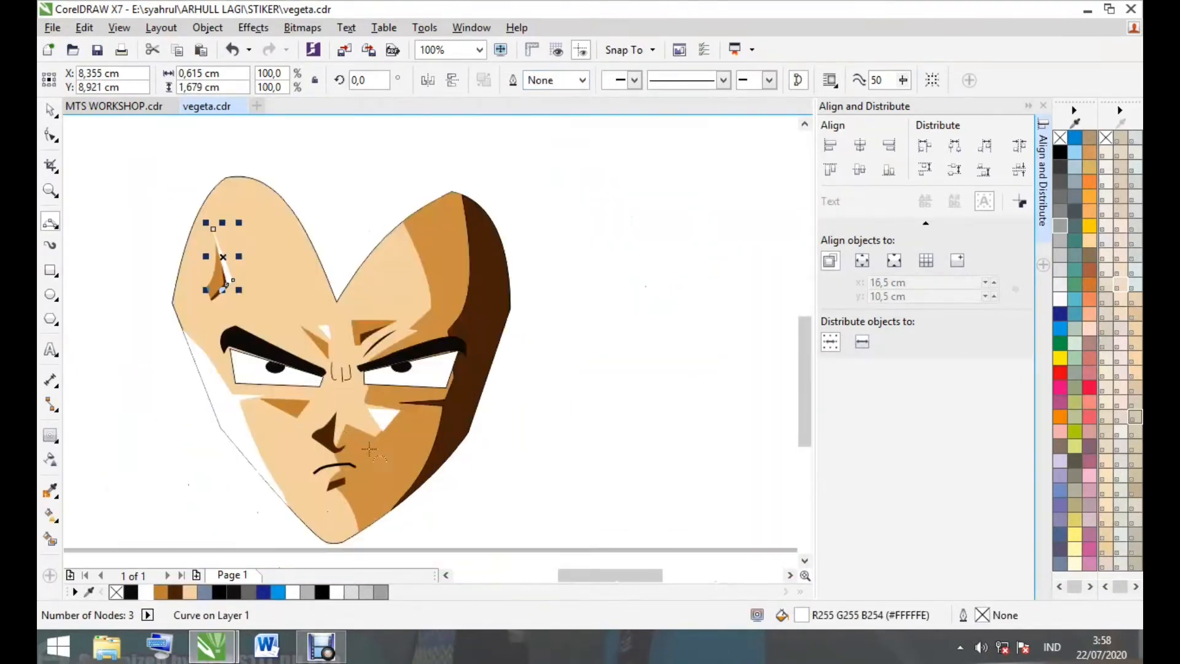
Draw a narrow bent crease on the dark brown shadow above the right eyebrow's outer end and fill it black
{"action": "scroll", "coordinate": [474, 261], "scroll_direction": "up", "scroll_amount": 1}
{"action": "mouse_move", "coordinate": [464, 250]}
{"action": "left_mouse_down"}
{"action": "mouse_move", "coordinate": [444, 344]}
{"action": "mouse_move", "coordinate": [455, 369]}
{"action": "left_mouse_up"}
{"action": "left_click", "coordinate": [454, 315]}
{"action": "left_click", "coordinate": [455, 369]}
{"action": "scroll", "coordinate": [458, 332], "scroll_direction": "up", "scroll_amount": 1}
{"action": "mouse_move", "coordinate": [471, 168]}
{"action": "left_mouse_down"}
{"action": "mouse_move", "coordinate": [449, 344]}
{"action": "mouse_move", "coordinate": [464, 402]}
{"action": "mouse_move", "coordinate": [452, 405]}
{"action": "left_mouse_up"}
{"action": "left_click", "coordinate": [462, 307]}
{"action": "left_click", "coordinate": [462, 381]}
{"action": "left_click", "coordinate": [131, 592]}
{"action": "scroll", "coordinate": [315, 448], "scroll_direction": "down", "scroll_amount": 2}
{"action": "left_click", "coordinate": [553, 368]}
{"action": "scroll", "coordinate": [572, 356], "scroll_direction": "down", "scroll_amount": 1}
{"action": "scroll", "coordinate": [420, 453], "scroll_direction": "up", "scroll_amount": 1}
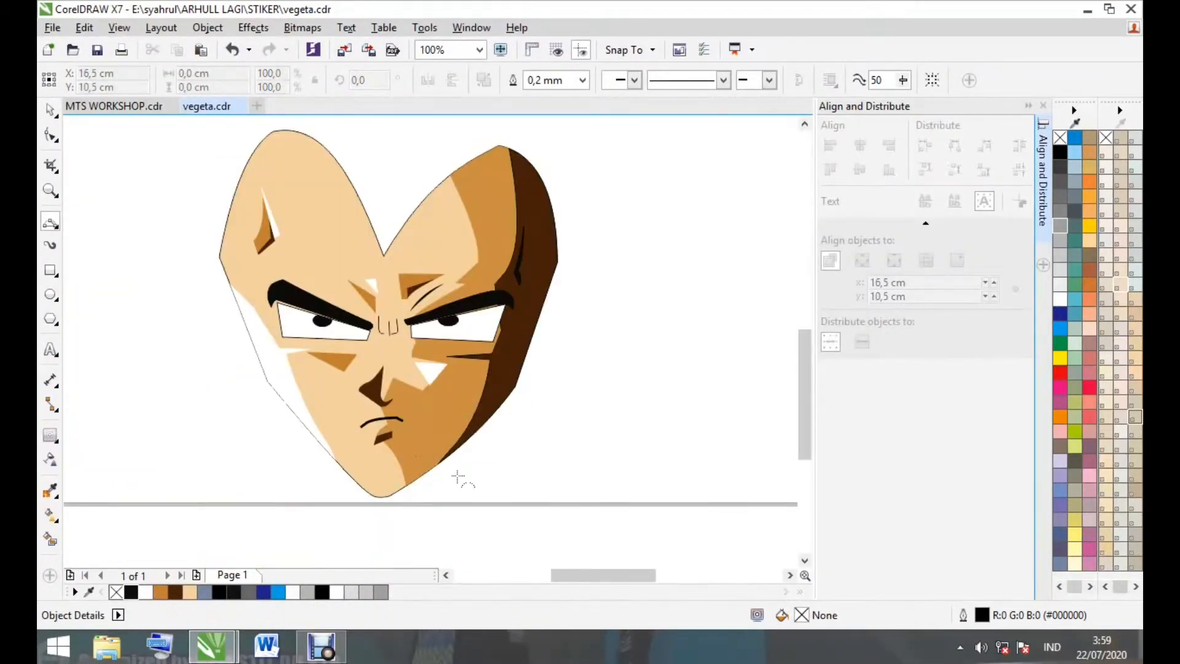
Draw a thin curved crease below the left eye, about 1.24 by 0.09 cm, filled black without an outline
{"action": "scroll", "coordinate": [303, 350], "scroll_direction": "up", "scroll_amount": 2}
{"action": "left_click_drag", "start_coordinate": [257, 342], "coordinate": [339, 344]}
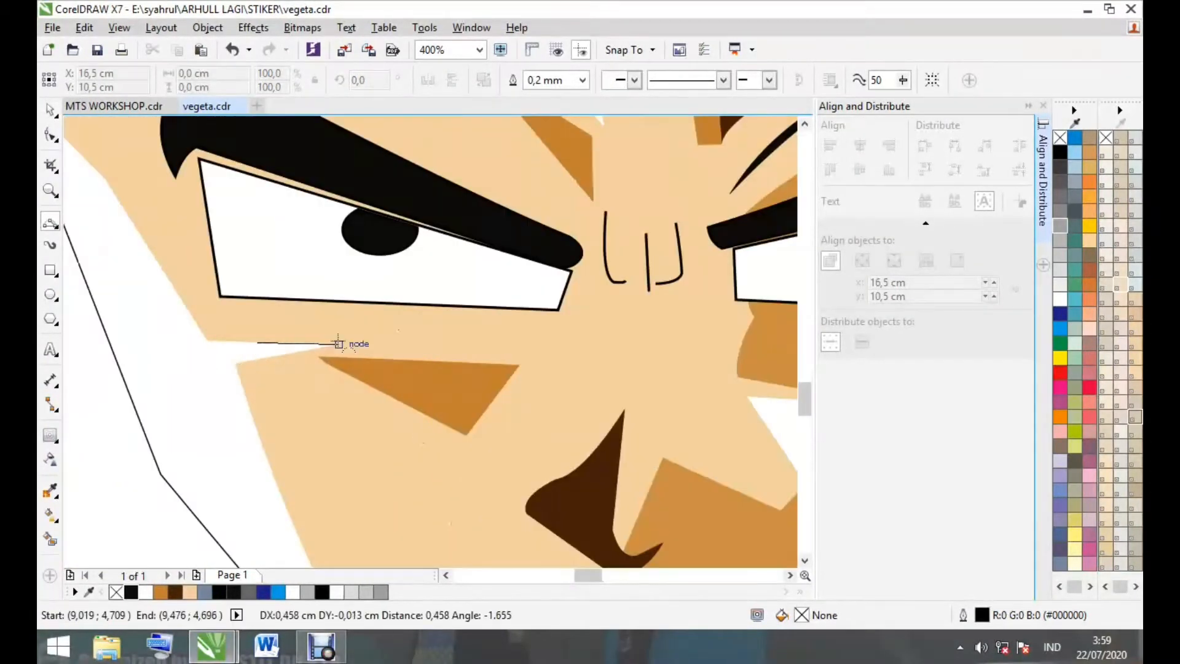
{"action": "left_click", "coordinate": [338, 344]}
{"action": "left_click_drag", "start_coordinate": [257, 343], "coordinate": [419, 349]}
{"action": "left_click", "coordinate": [344, 336]}
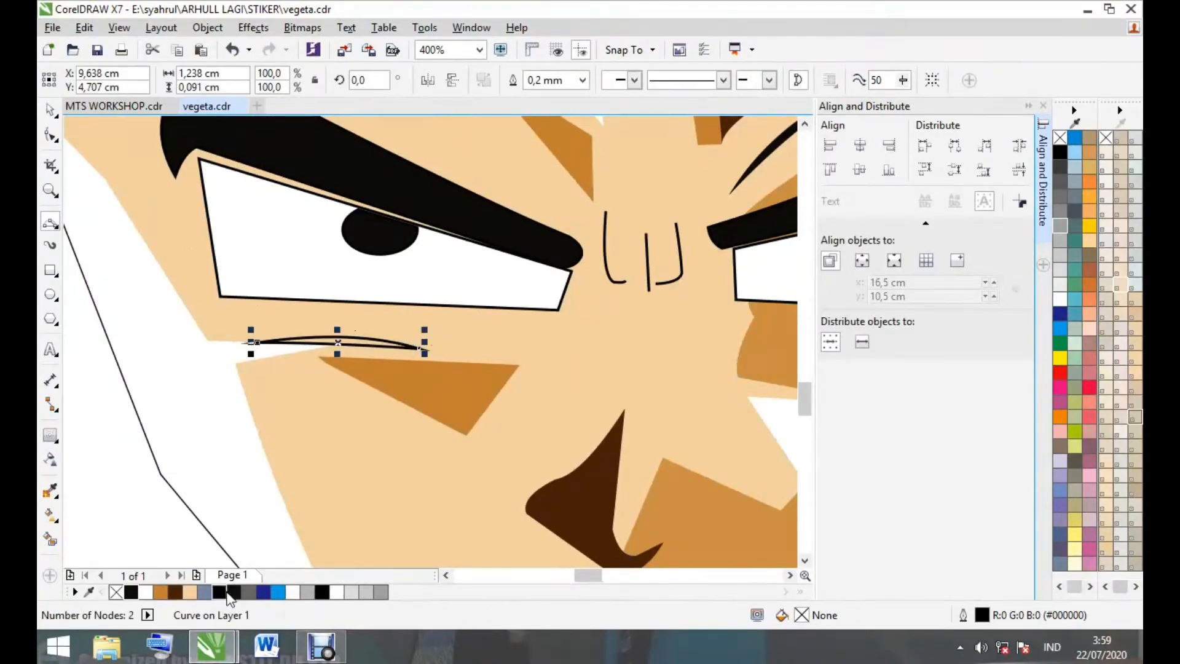
{"action": "left_click", "coordinate": [582, 81]}
{"action": "left_click", "coordinate": [541, 96]}
{"action": "scroll", "coordinate": [308, 395], "scroll_direction": "down", "scroll_amount": 2}
{"action": "scroll", "coordinate": [481, 386], "scroll_direction": "up", "scroll_amount": 2}
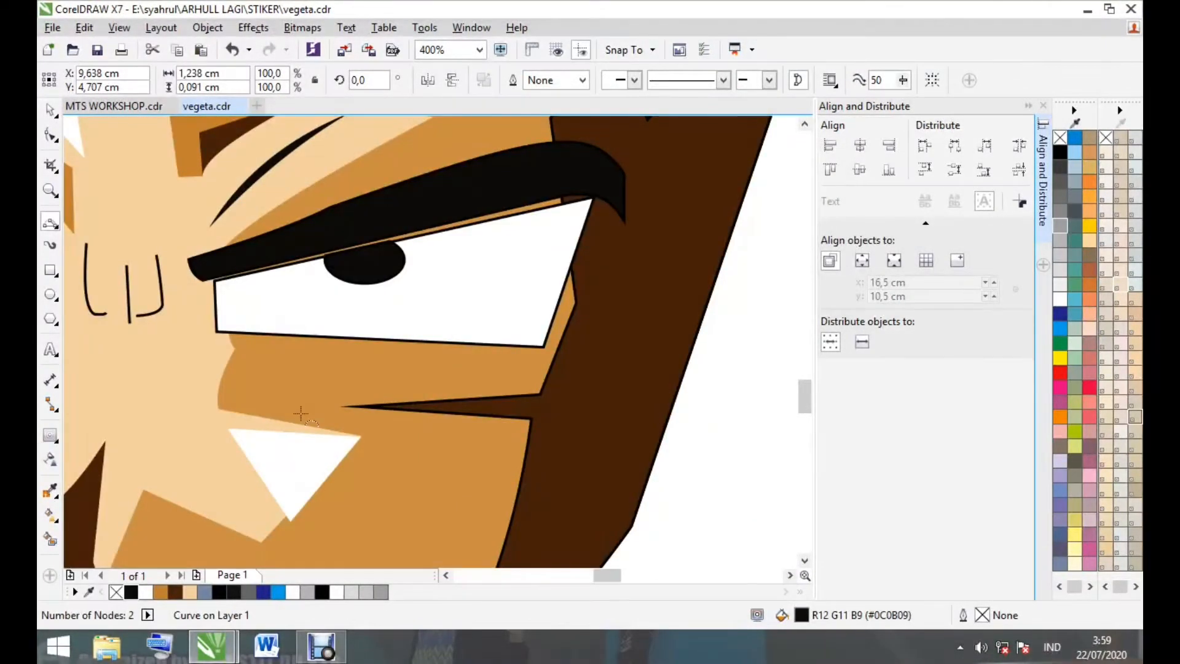
{"action": "scroll", "coordinate": [301, 414], "scroll_direction": "down", "scroll_amount": 2}
{"action": "scroll", "coordinate": [421, 341], "scroll_direction": "down", "scroll_amount": 1}
{"action": "key", "text": "Escape"}
{"action": "scroll", "coordinate": [418, 370], "scroll_direction": "up", "scroll_amount": 1}
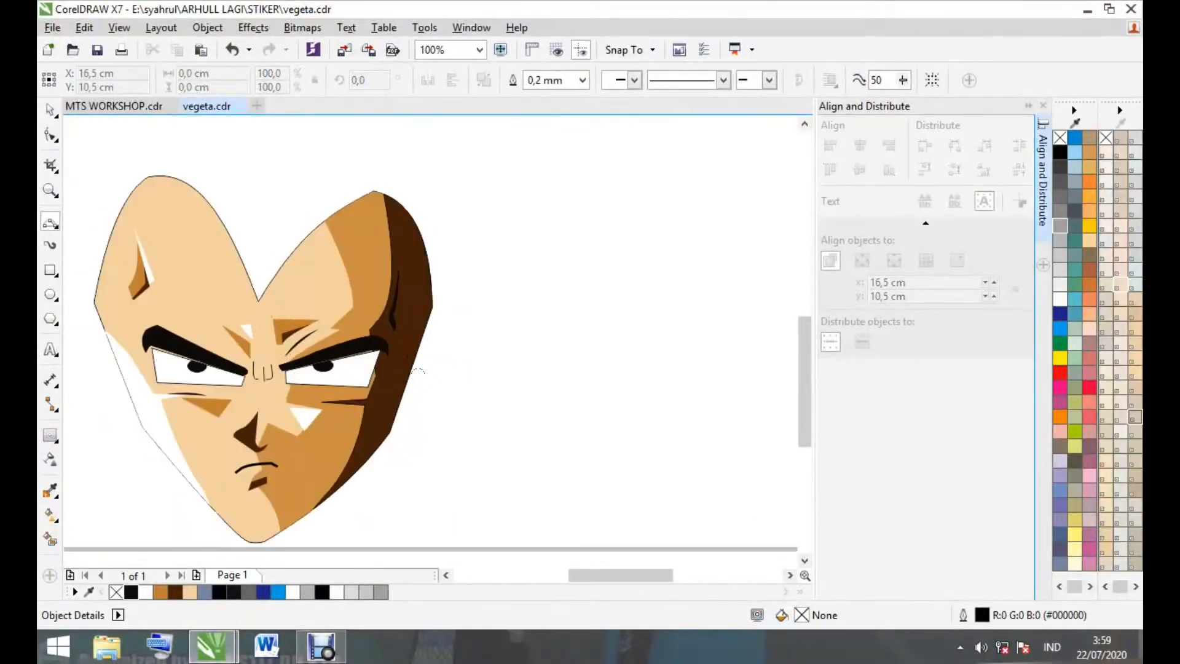
Draw a closed ear outline extending from the right edge of the face, about 2.57 by 3.66 cm
{"action": "scroll", "coordinate": [418, 370], "scroll_direction": "up", "scroll_amount": 1}
{"action": "left_click", "coordinate": [395, 423]}
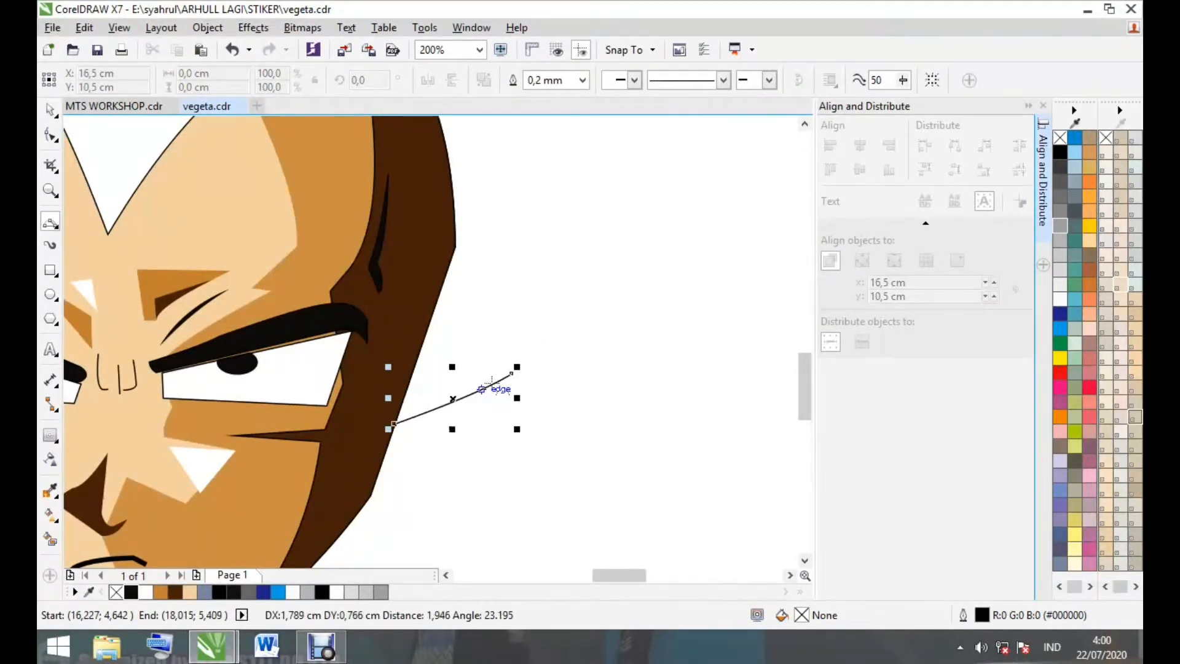
{"action": "left_click_drag", "start_coordinate": [511, 373], "coordinate": [590, 280]}
{"action": "left_click", "coordinate": [555, 333]}
{"action": "scroll", "coordinate": [556, 373], "scroll_direction": "down", "scroll_amount": 1}
{"action": "scroll", "coordinate": [563, 310], "scroll_direction": "up", "scroll_amount": 1}
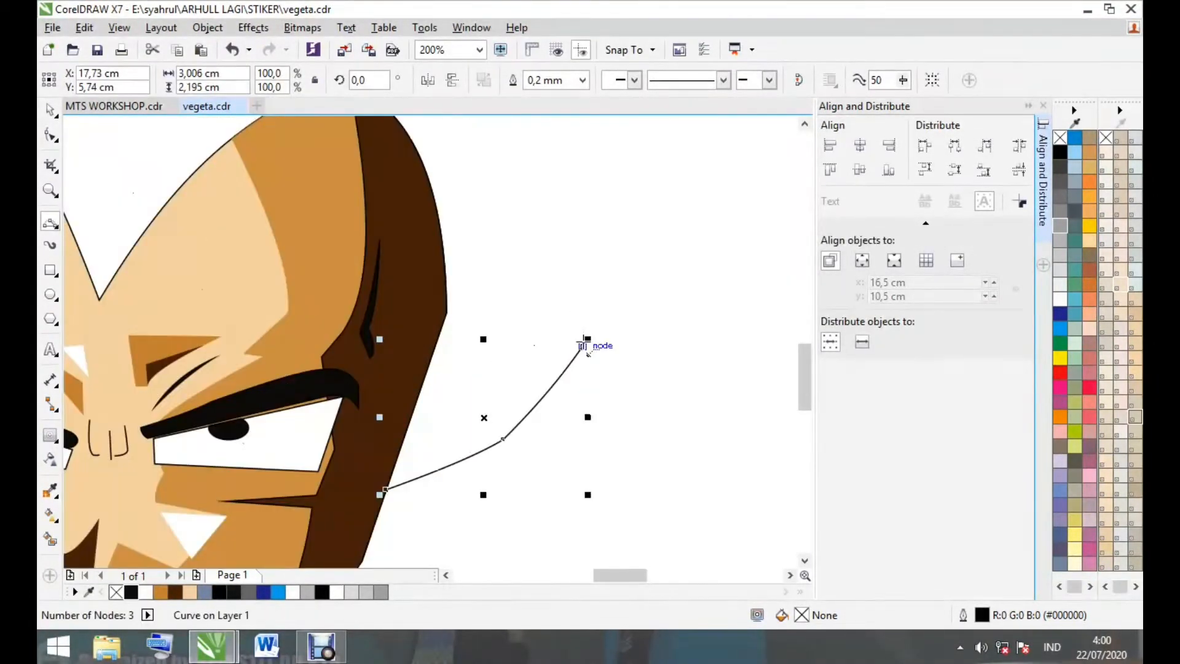
{"action": "left_click", "coordinate": [553, 251]}
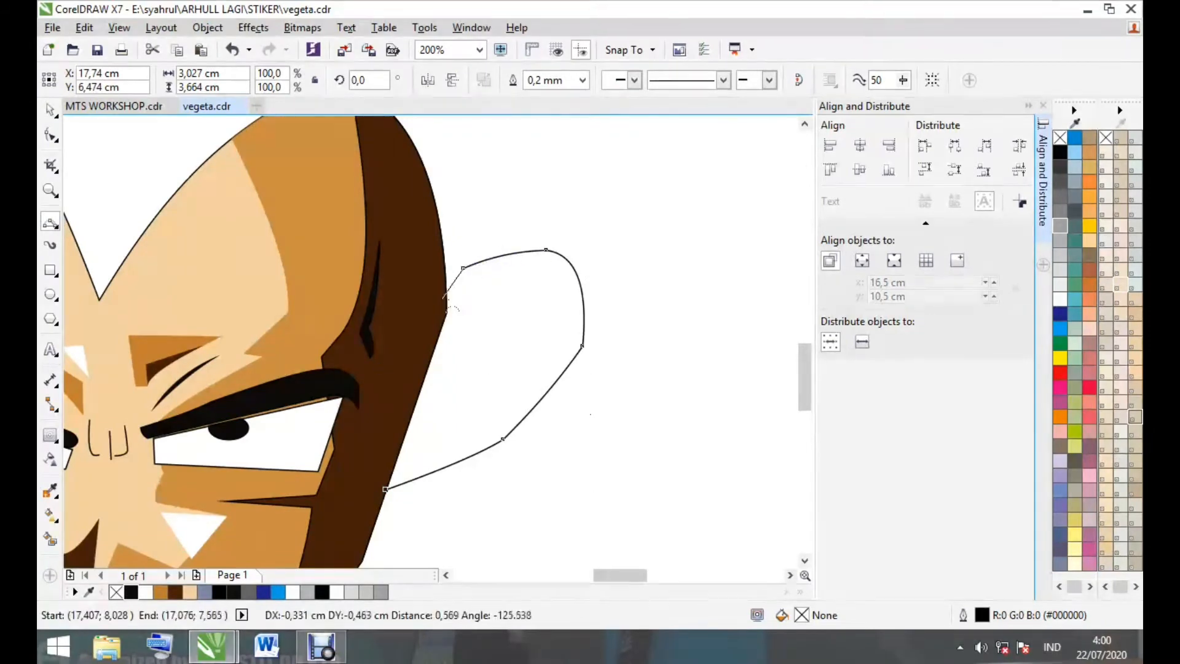
{"action": "left_click", "coordinate": [446, 298]}
{"action": "scroll", "coordinate": [449, 305], "scroll_direction": "down", "scroll_amount": 1}
{"action": "scroll", "coordinate": [454, 307], "scroll_direction": "up", "scroll_amount": 1}
{"action": "scroll", "coordinate": [458, 310], "scroll_direction": "down", "scroll_amount": 1}
{"action": "scroll", "coordinate": [467, 313], "scroll_direction": "up", "scroll_amount": 1}
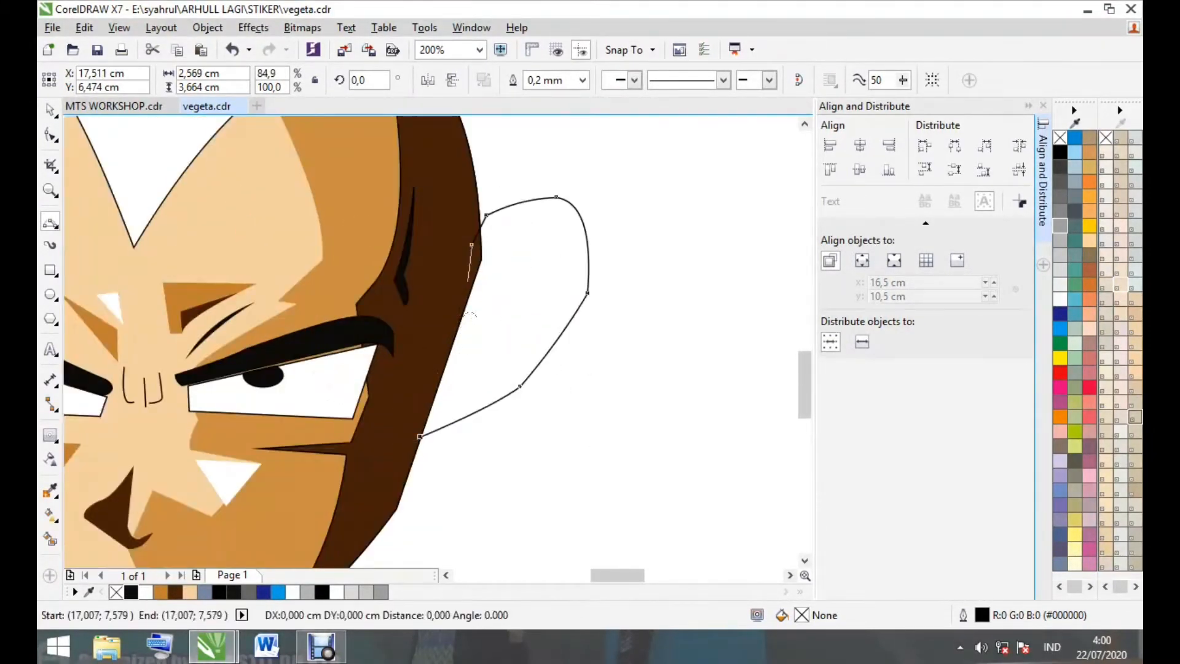
{"action": "left_click", "coordinate": [419, 437]}
{"action": "scroll", "coordinate": [538, 198], "scroll_direction": "up", "scroll_amount": 1}
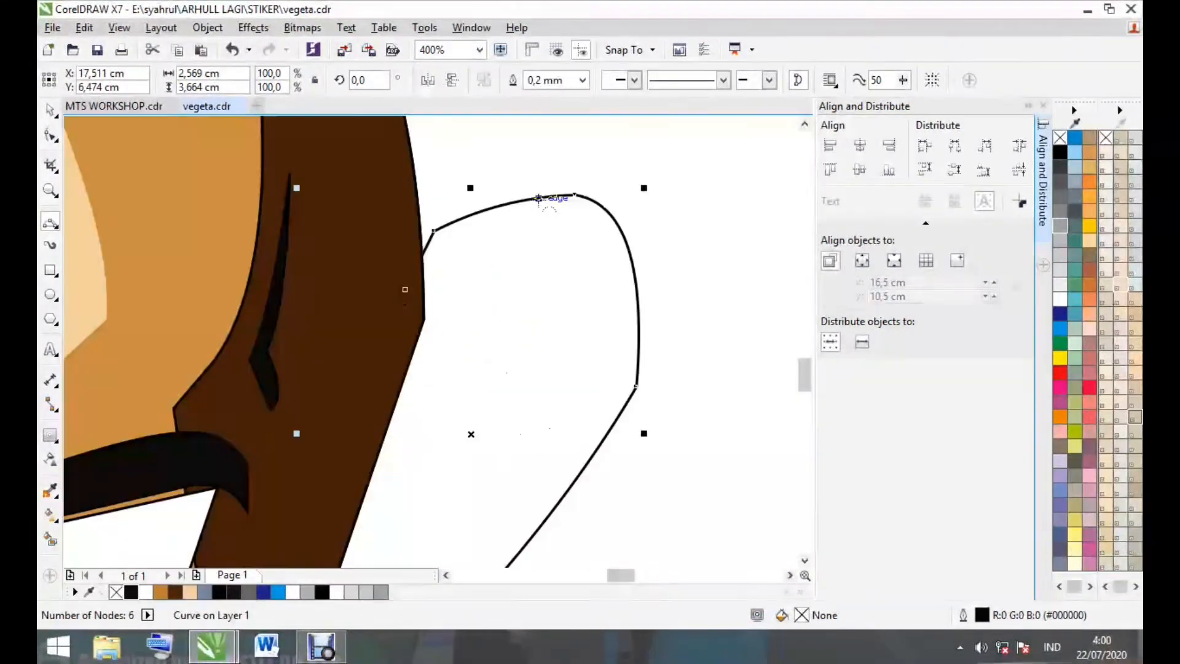
{"action": "key", "text": "Escape"}
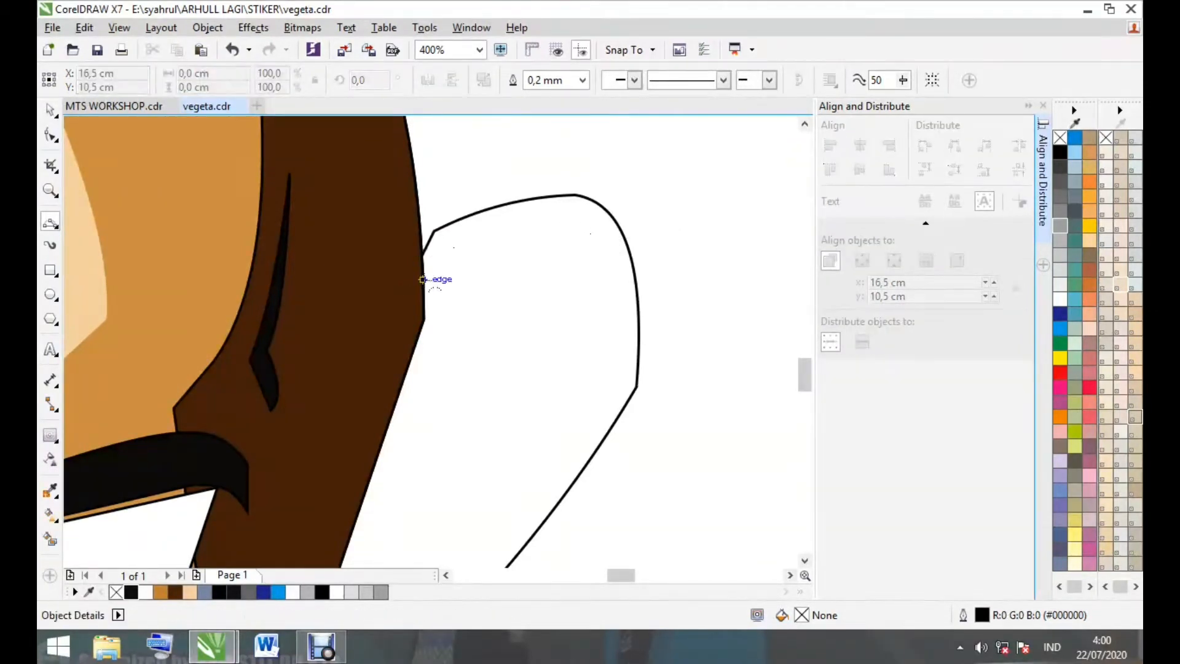
Draw a closed shape over the top of the ear, with a wavy lower edge running from the face past the ear's rim
{"action": "left_click_drag", "start_coordinate": [515, 239], "coordinate": [570, 215]}
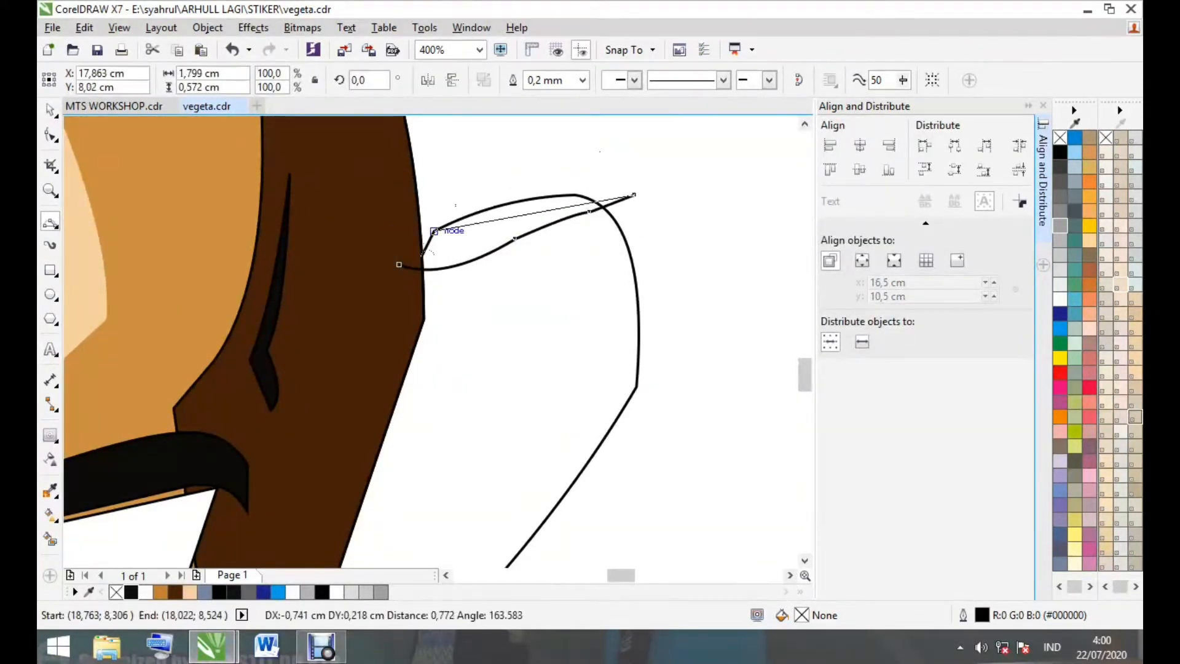
{"action": "left_click_drag", "start_coordinate": [426, 241], "coordinate": [399, 264]}
{"action": "left_click", "coordinate": [470, 179]}
Intersect the wavy shape with the ear and delete the original shape
{"action": "left_click", "coordinate": [51, 110]}
{"action": "left_click", "coordinate": [582, 303], "text": "shift"}
{"action": "left_click", "coordinate": [562, 80]}
{"action": "left_click", "coordinate": [640, 223]}
{"action": "left_click", "coordinate": [619, 196]}
{"action": "key", "text": "Delete"}
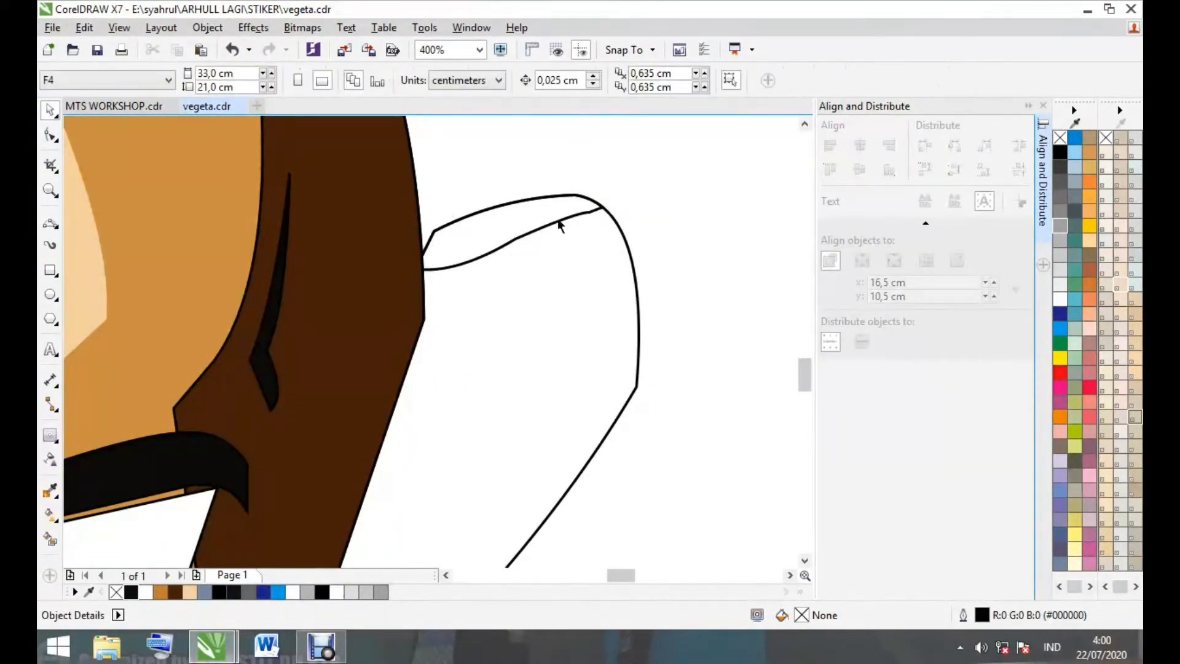
Fill the intersected strip along the top of the ear with the light skin colour
{"action": "left_click", "coordinate": [559, 221]}
{"action": "left_click", "coordinate": [190, 592]}
{"action": "left_click", "coordinate": [588, 374]}
{"action": "scroll", "coordinate": [588, 376], "scroll_direction": "down", "scroll_amount": 1}
{"action": "scroll", "coordinate": [599, 454], "scroll_direction": "up", "scroll_amount": 1}
Draw two open fold lines inside the ear, a long one following the rim and a shorter one below it about 0.75 by 0.47 cm
{"action": "left_click", "coordinate": [50, 223]}
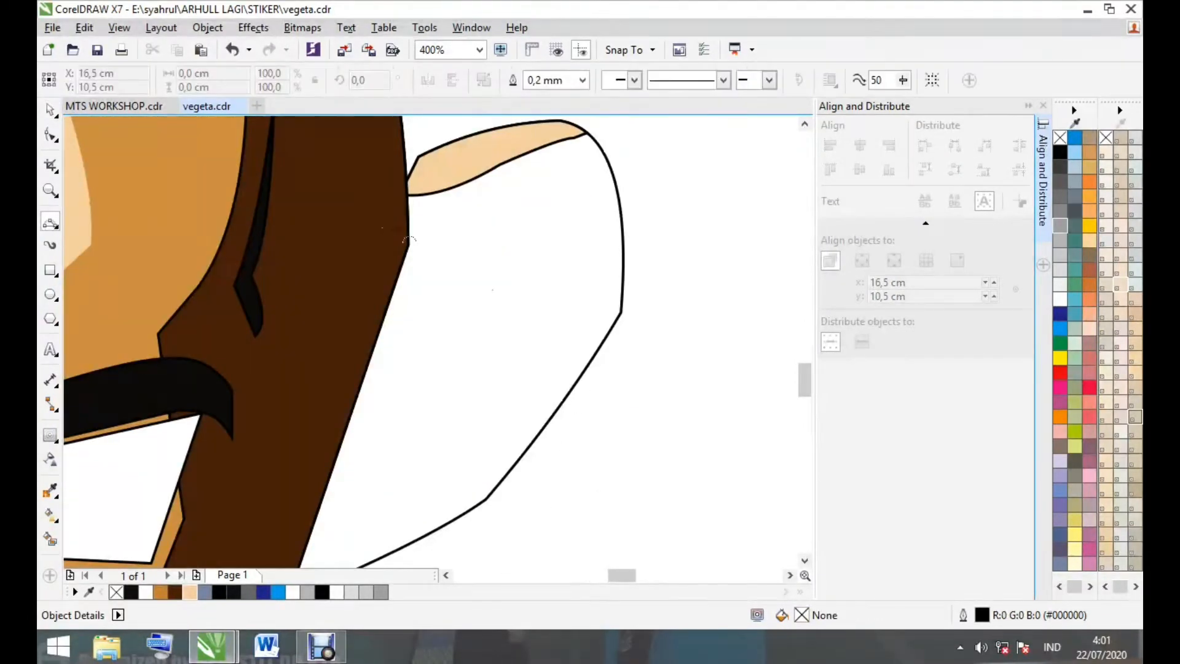
{"action": "left_click_drag", "start_coordinate": [447, 189], "coordinate": [496, 167]}
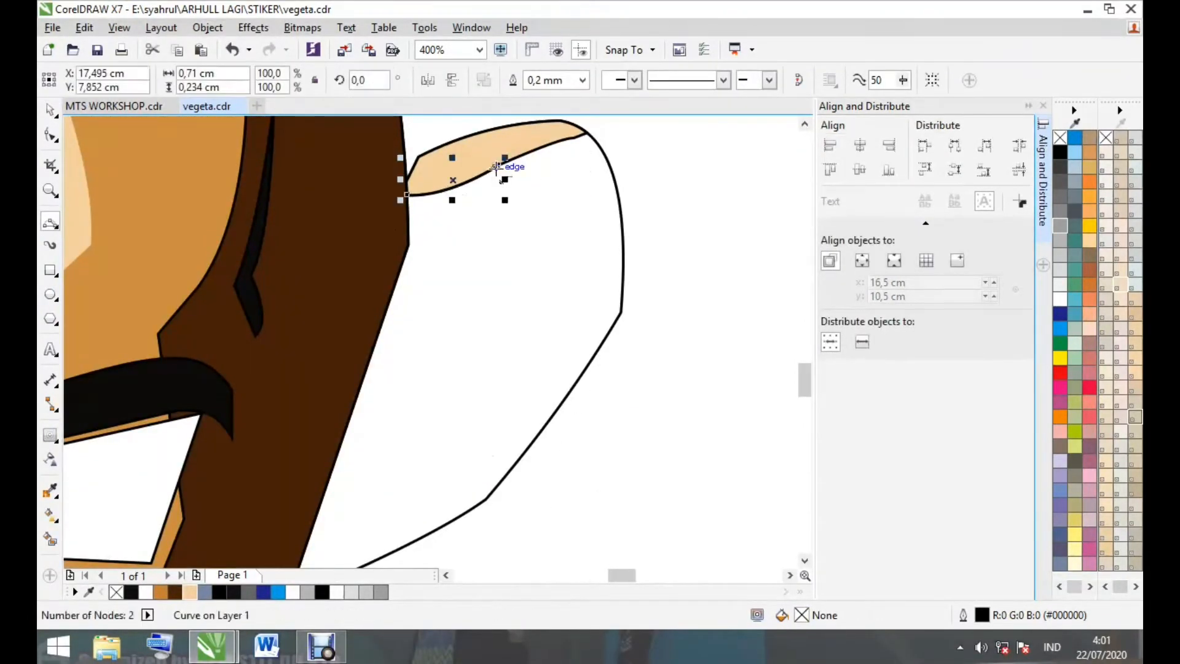
{"action": "left_click_drag", "start_coordinate": [578, 171], "coordinate": [571, 319]}
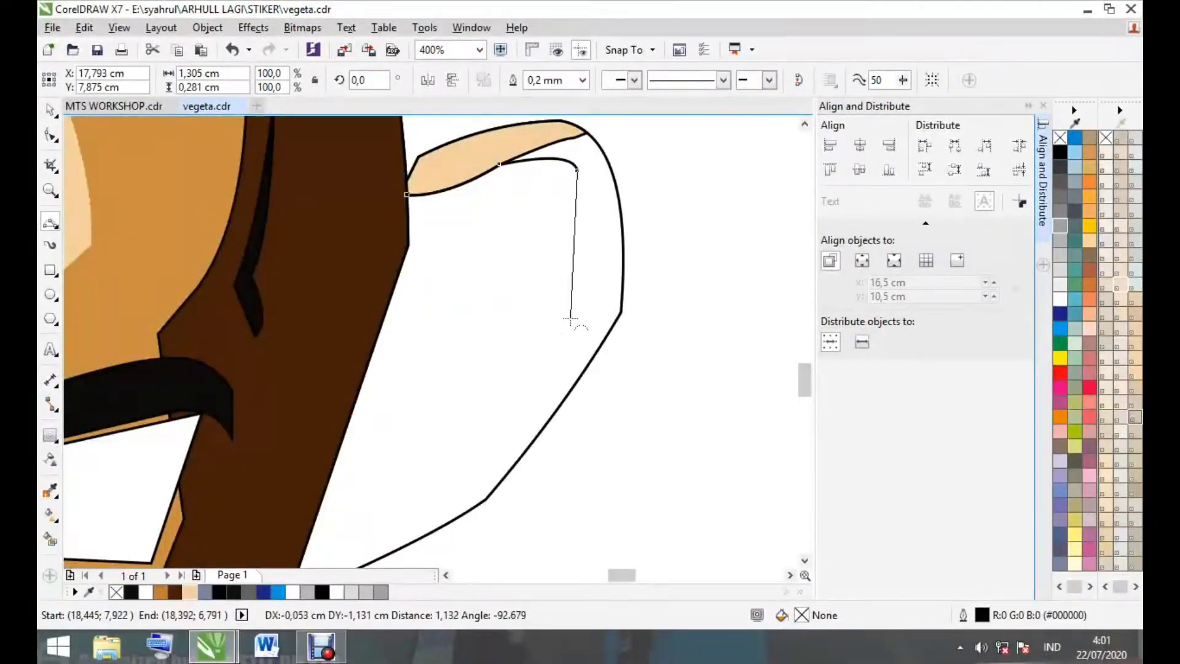
{"action": "left_click_drag", "start_coordinate": [581, 279], "coordinate": [567, 321]}
{"action": "left_click_drag", "start_coordinate": [408, 235], "coordinate": [489, 195]}
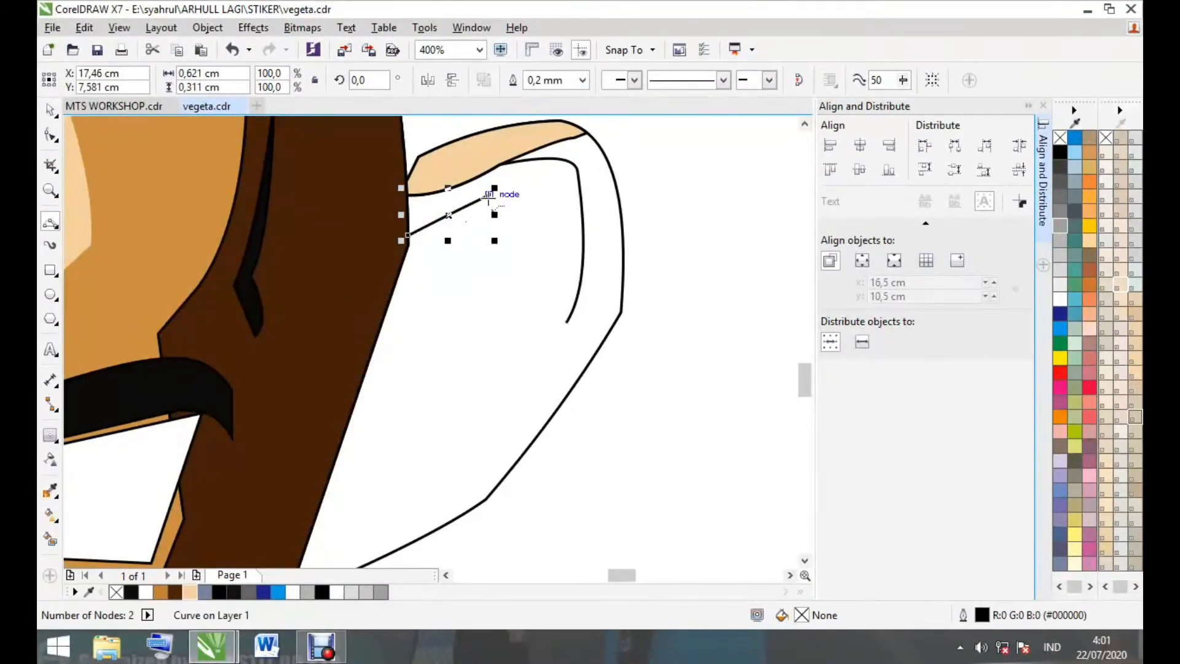
Draw a closed shape over the bottom of the ear with a wavy upper edge, about 2.76 by 1.94 cm
{"action": "scroll", "coordinate": [491, 200], "scroll_direction": "down", "scroll_amount": 4}
{"action": "scroll", "coordinate": [488, 276], "scroll_direction": "up", "scroll_amount": 4}
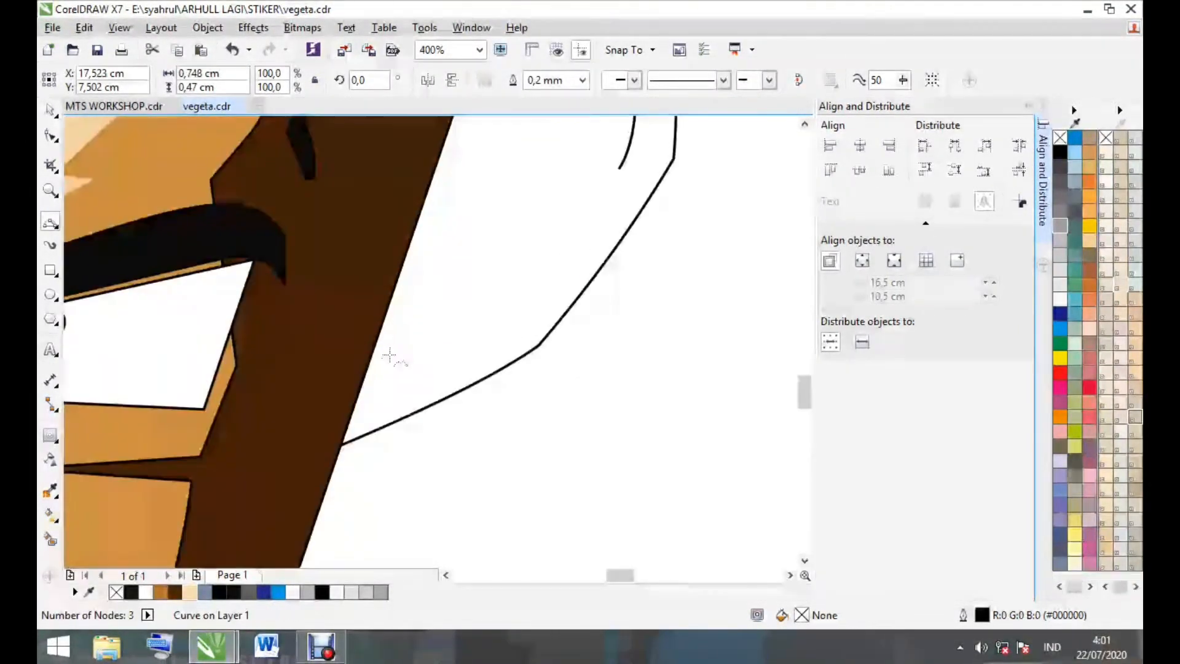
{"action": "left_click", "coordinate": [468, 302]}
{"action": "mouse_move", "coordinate": [410, 306]}
{"action": "left_mouse_down"}
{"action": "mouse_move", "coordinate": [496, 294]}
{"action": "mouse_move", "coordinate": [678, 199]}
{"action": "mouse_move", "coordinate": [425, 450]}
{"action": "mouse_move", "coordinate": [321, 454]}
{"action": "mouse_move", "coordinate": [426, 450]}
{"action": "left_mouse_up"}
{"action": "left_click", "coordinate": [543, 278]}
{"action": "left_click", "coordinate": [626, 217]}
{"action": "left_click", "coordinate": [581, 393]}
{"action": "left_click", "coordinate": [322, 426]}
Intersect the lower wavy shape with the ear outline and delete the original shape
{"action": "key", "text": "space"}
{"action": "scroll", "coordinate": [272, 390], "scroll_direction": "down", "scroll_amount": 1}
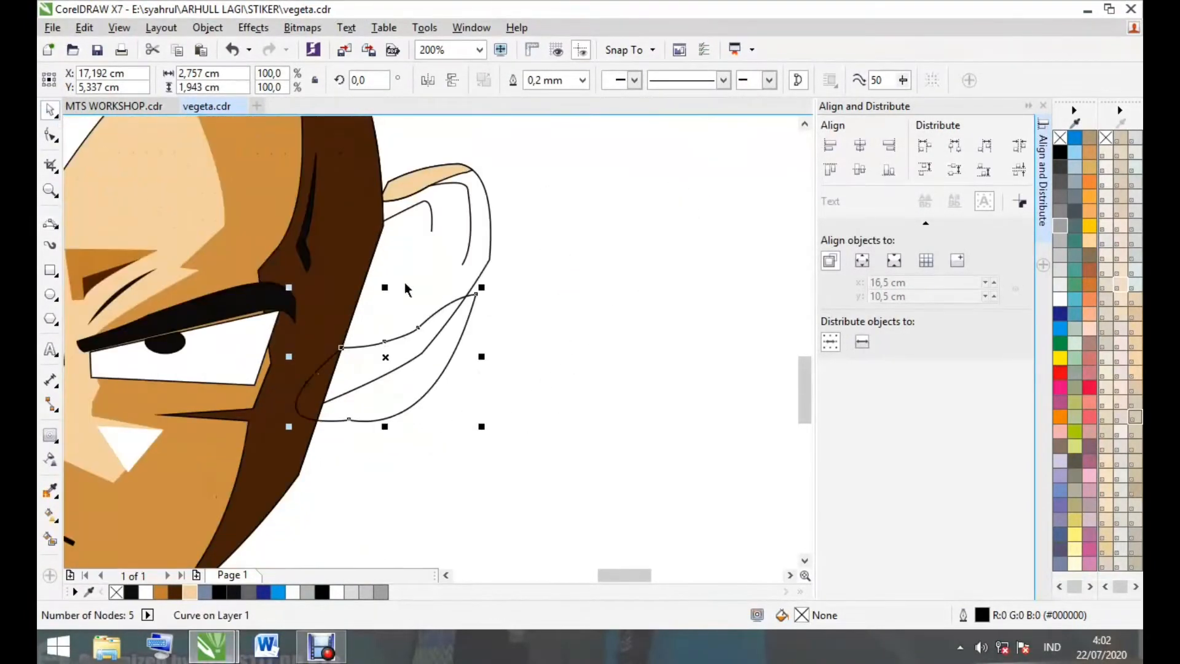
{"action": "left_click", "coordinate": [406, 284], "text": "shift"}
{"action": "left_click", "coordinate": [563, 80]}
{"action": "left_click", "coordinate": [417, 401]}
{"action": "key", "text": "Delete"}
Fill the intersected strip along the bottom of the ear with the light skin colour
{"action": "left_click", "coordinate": [396, 366]}
{"action": "left_click", "coordinate": [190, 593]}
{"action": "left_click", "coordinate": [475, 400]}
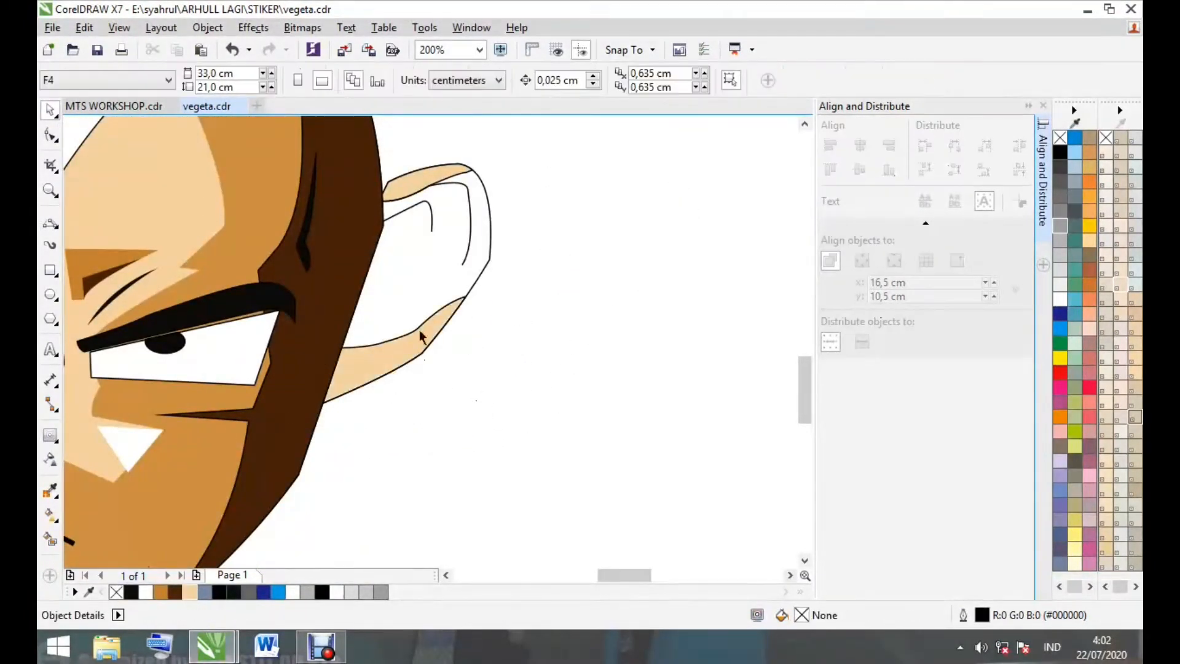
Draw a closed four-sided patch inside the ear against the face's edge, about 0.6 by 0.88 cm
{"action": "left_click", "coordinate": [48, 226]}
{"action": "scroll", "coordinate": [363, 264], "scroll_direction": "up", "scroll_amount": 2}
{"action": "left_click", "coordinate": [356, 267]}
{"action": "left_click", "coordinate": [435, 278]}
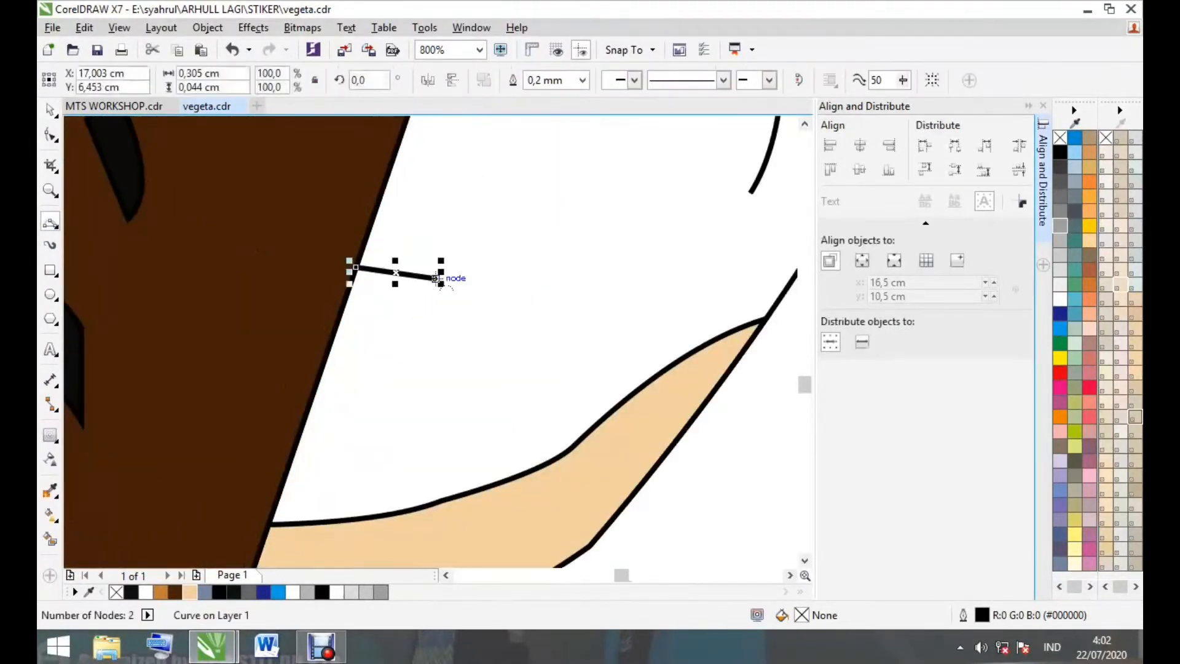
{"action": "left_click", "coordinate": [360, 484]}
{"action": "left_click", "coordinate": [279, 493]}
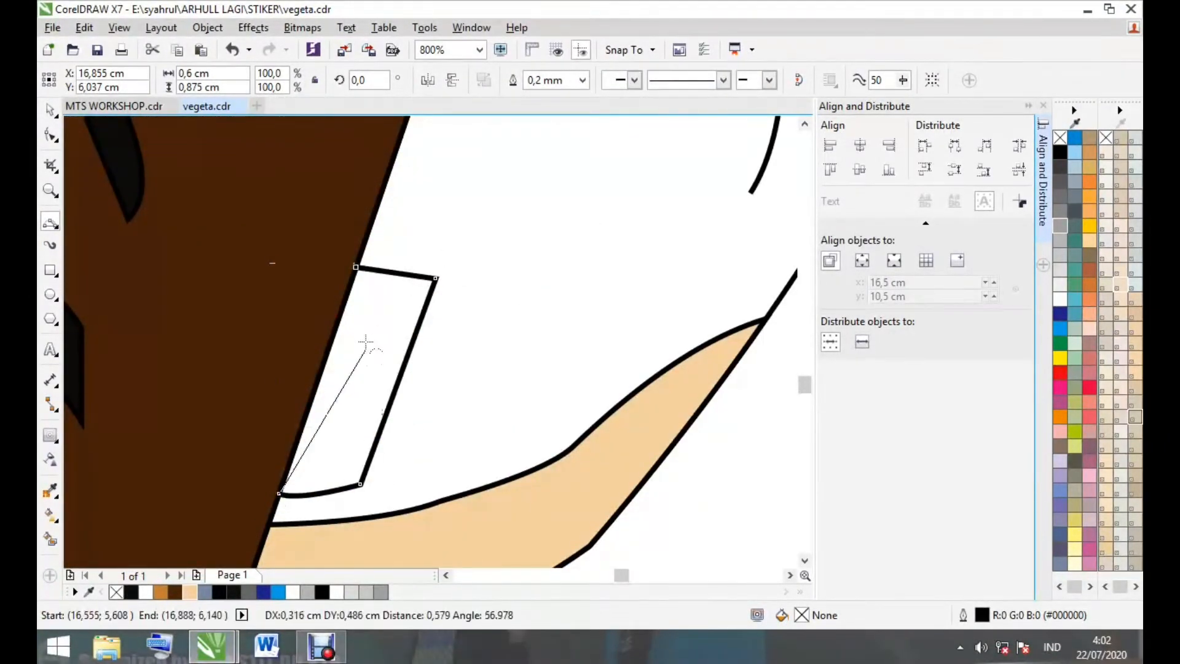
{"action": "left_click", "coordinate": [355, 267]}
Give the four-sided ear patch the light skin fill R243 G209 B161 and no outline
{"action": "scroll", "coordinate": [277, 458], "scroll_direction": "down", "scroll_amount": 2}
{"action": "left_click", "coordinate": [582, 80]}
{"action": "left_click", "coordinate": [551, 97]}
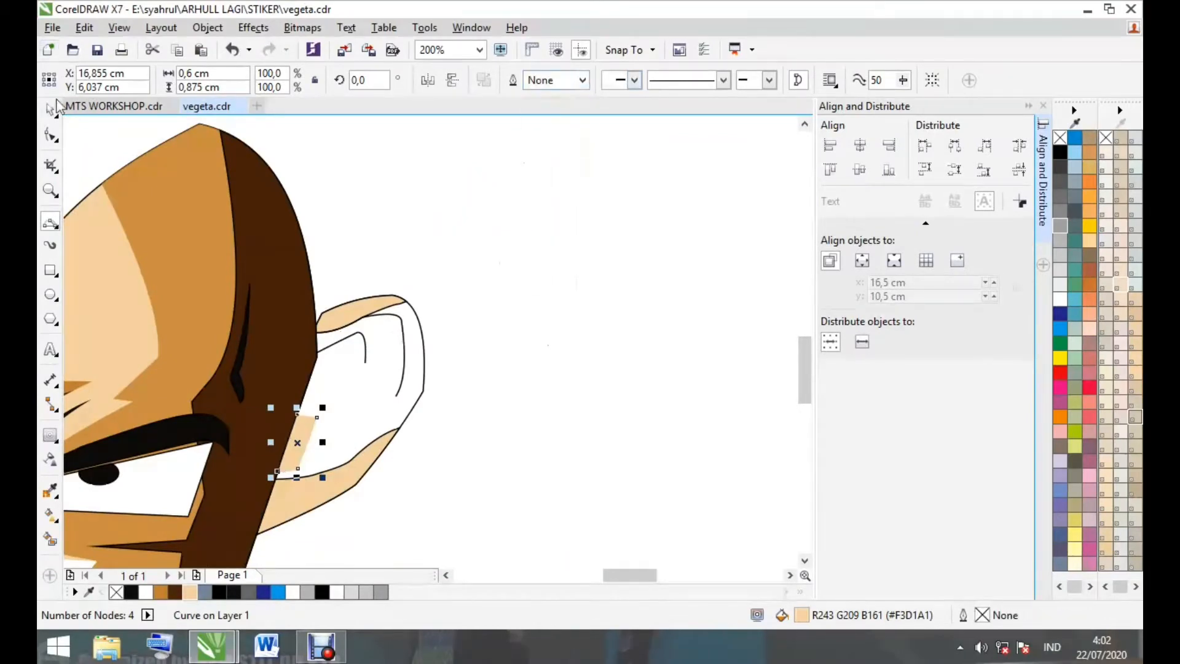
Fill the main ear shape with the dark brown shadow colour
{"action": "key", "text": "space"}
{"action": "left_click", "coordinate": [412, 367]}
{"action": "left_click", "coordinate": [175, 591]}
{"action": "left_click", "coordinate": [547, 369]}
Remove the outlines from the light strips along the bottom and top of the ear
{"action": "scroll", "coordinate": [547, 368], "scroll_direction": "down", "scroll_amount": 1}
{"action": "scroll", "coordinate": [437, 422], "scroll_direction": "up", "scroll_amount": 1}
{"action": "scroll", "coordinate": [439, 424], "scroll_direction": "up", "scroll_amount": 1}
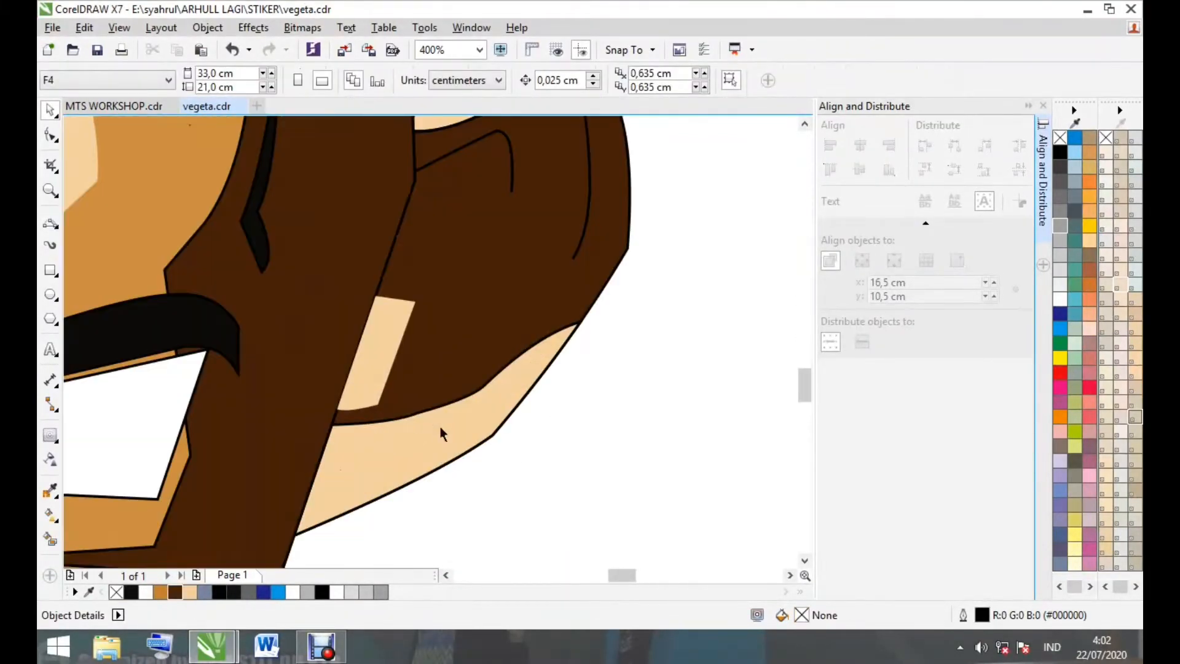
{"action": "left_click", "coordinate": [440, 420]}
{"action": "left_click", "coordinate": [582, 80]}
{"action": "left_click", "coordinate": [551, 98]}
{"action": "left_click", "coordinate": [621, 287]}
{"action": "scroll", "coordinate": [451, 402], "scroll_direction": "down", "scroll_amount": 1}
{"action": "left_click", "coordinate": [464, 248]}
{"action": "left_click", "coordinate": [582, 81]}
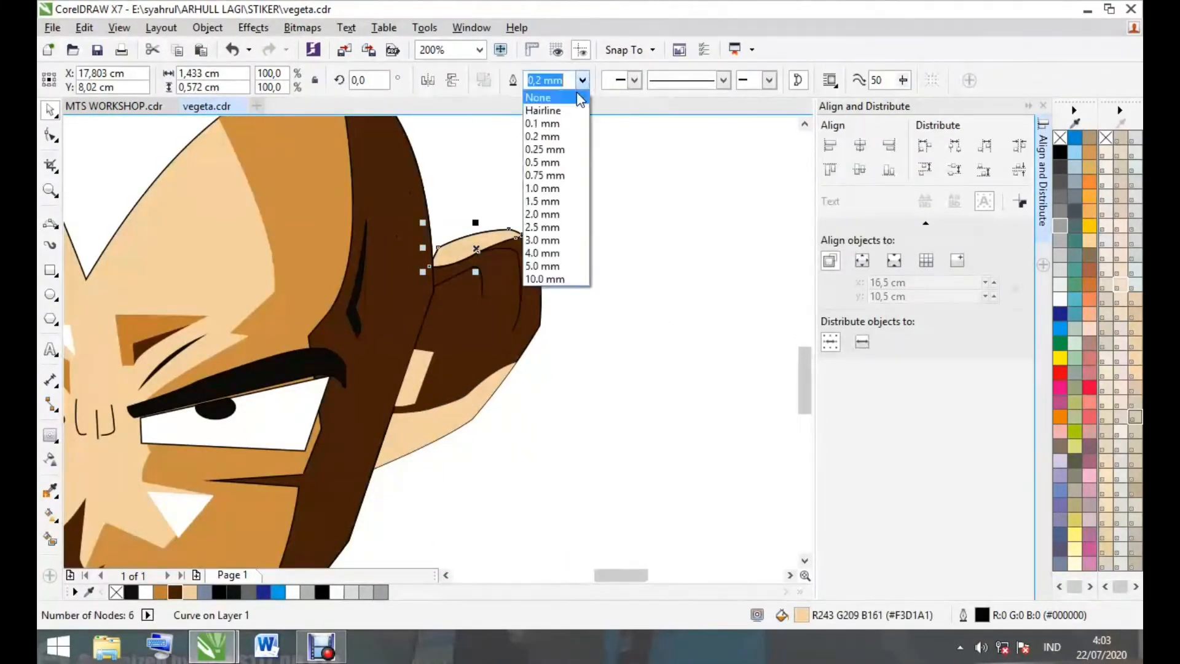
{"action": "left_click", "coordinate": [571, 98]}
{"action": "left_click", "coordinate": [578, 344]}
Select all the ear parts together with the wrinkle beside them and group them
{"action": "scroll", "coordinate": [528, 353], "scroll_direction": "down", "scroll_amount": 2}
{"action": "scroll", "coordinate": [495, 325], "scroll_direction": "up", "scroll_amount": 1}
{"action": "left_click_drag", "start_coordinate": [590, 496], "coordinate": [430, 306]}
{"action": "left_click_drag", "start_coordinate": [493, 455], "coordinate": [555, 457]}
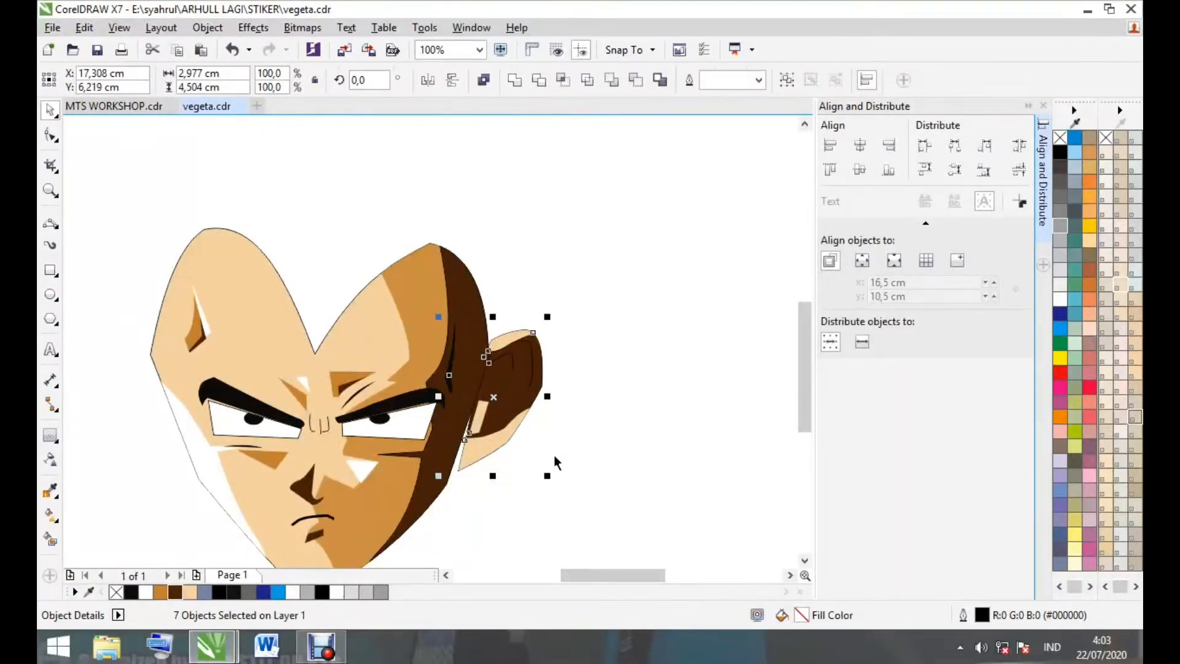
{"action": "left_click", "coordinate": [788, 83]}
Rotate the ear group slightly clockwise, to about 354.8 degrees, so it sits against the face
{"action": "scroll", "coordinate": [510, 378], "scroll_direction": "up", "scroll_amount": 1}
{"action": "left_click", "coordinate": [513, 376]}
{"action": "left_click_drag", "start_coordinate": [582, 260], "coordinate": [593, 271]}
{"action": "scroll", "coordinate": [542, 274], "scroll_direction": "down", "scroll_amount": 1}
{"action": "left_click", "coordinate": [574, 360]}
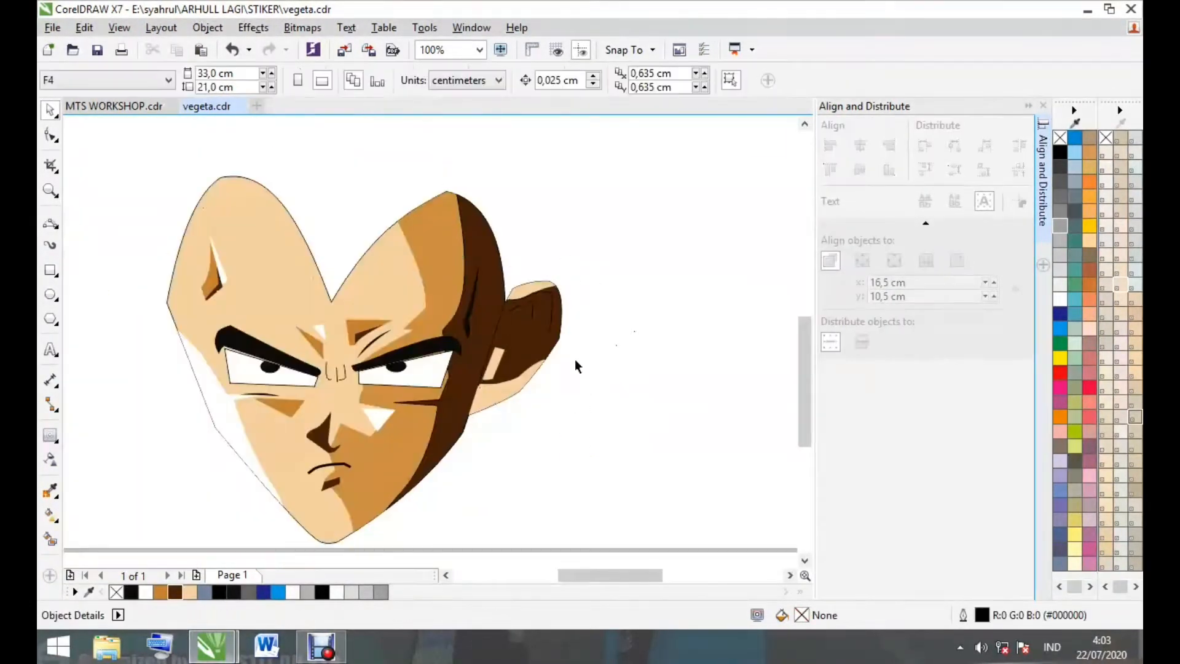
{"action": "scroll", "coordinate": [566, 356], "scroll_direction": "up", "scroll_amount": 1}
{"action": "left_click", "coordinate": [556, 353]}
{"action": "left_click", "coordinate": [602, 400]}
{"action": "scroll", "coordinate": [603, 405], "scroll_direction": "down", "scroll_amount": 1}
{"action": "left_click", "coordinate": [51, 223]}
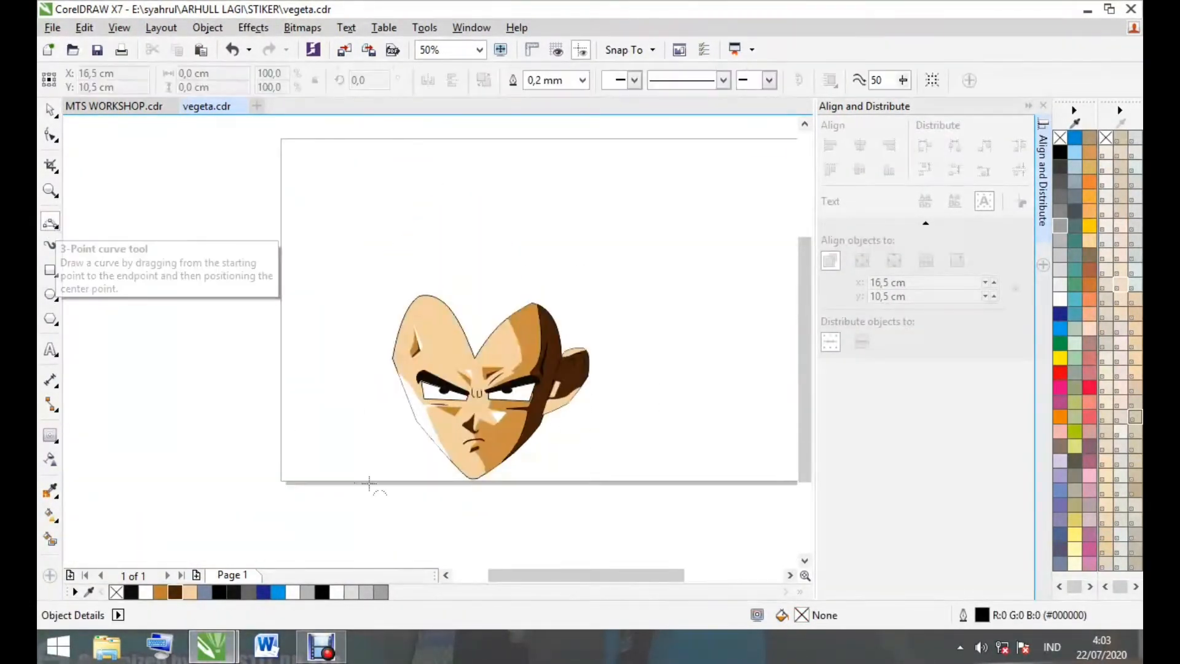
{"action": "scroll", "coordinate": [367, 402], "scroll_direction": "up", "scroll_amount": 1}
{"action": "scroll", "coordinate": [470, 405], "scroll_direction": "up", "scroll_amount": 1}
{"action": "scroll", "coordinate": [461, 424], "scroll_direction": "down", "scroll_amount": 1}
{"action": "scroll", "coordinate": [757, 430], "scroll_direction": "up", "scroll_amount": 1}
Bring the black wrinkle and the dark brown shadow on the ear side of the face to the front
{"action": "left_click", "coordinate": [51, 110]}
{"action": "left_click", "coordinate": [744, 396]}
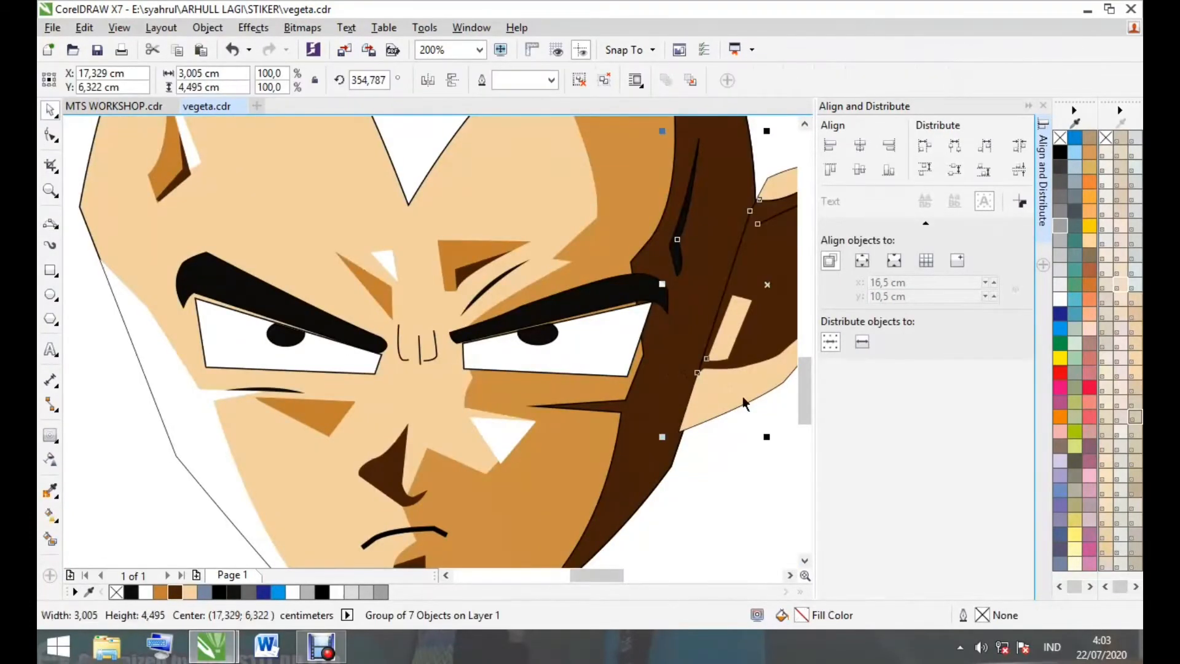
{"action": "scroll", "coordinate": [533, 373], "scroll_direction": "down", "scroll_amount": 1}
{"action": "left_click", "coordinate": [702, 248]}
{"action": "left_click_drag", "start_coordinate": [738, 242], "coordinate": [624, 476]}
{"action": "left_click", "coordinate": [610, 321]}
{"action": "left_click", "coordinate": [609, 316], "text": "shift"}
{"action": "left_click", "coordinate": [608, 299], "text": "shift"}
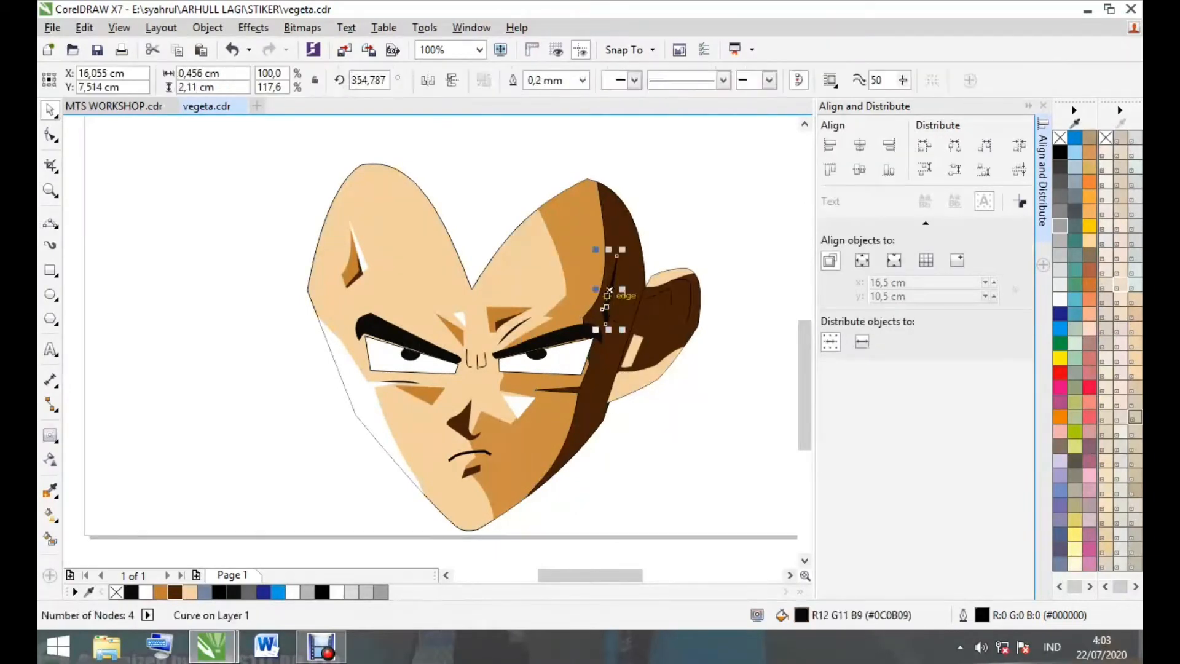
{"action": "left_click", "coordinate": [624, 276], "text": "shift"}
{"action": "key", "text": "shift+Page_Up"}
{"action": "left_click", "coordinate": [720, 205]}
{"action": "left_click_drag", "start_coordinate": [731, 240], "coordinate": [601, 488]}
{"action": "left_click", "coordinate": [632, 460]}
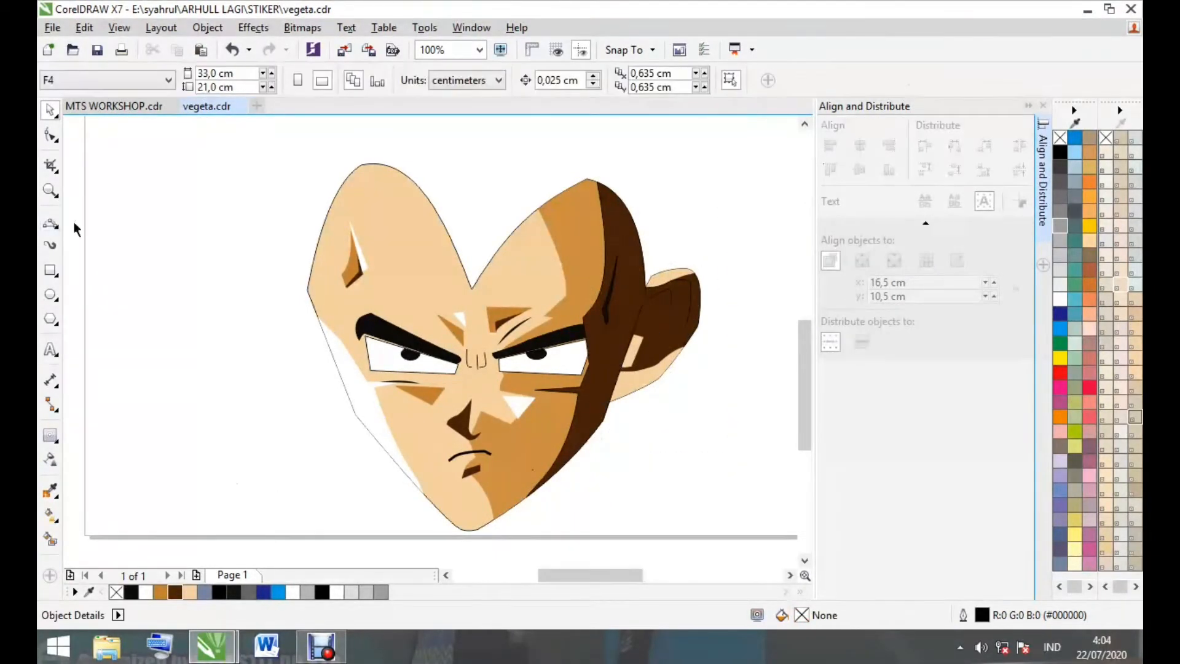
Draw the second ear's outer edge from the face's lower left side, curving up and back to the face, about 3.53 cm high
{"action": "left_click", "coordinate": [51, 222]}
{"action": "left_click", "coordinate": [349, 397]}
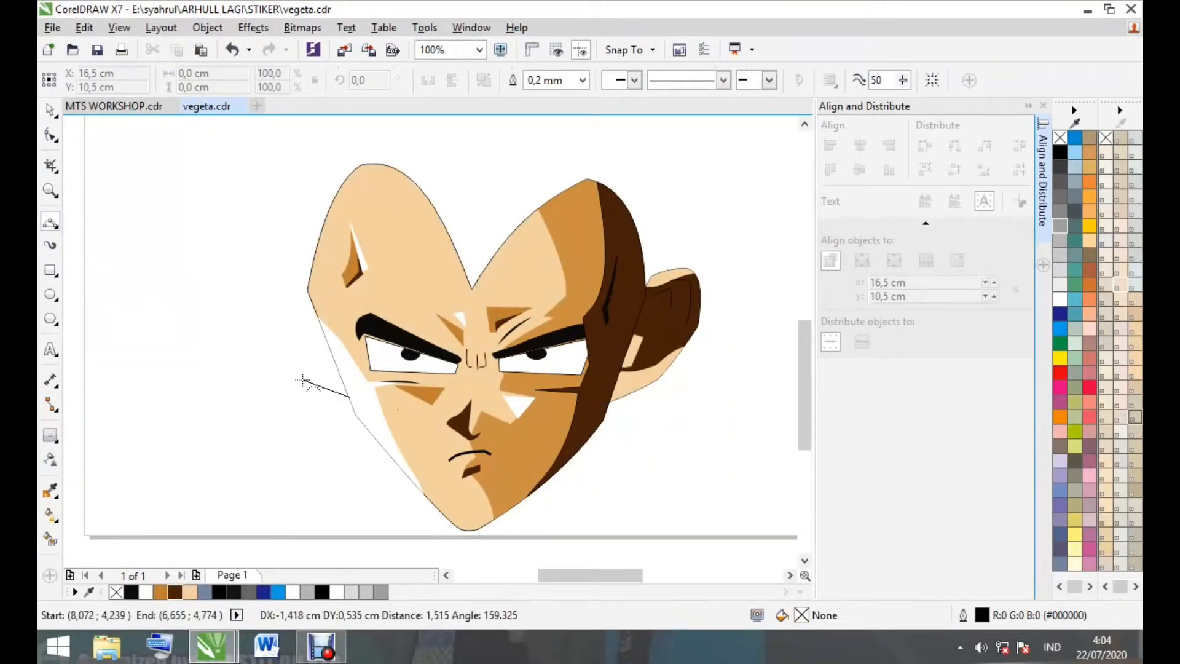
{"action": "scroll", "coordinate": [320, 388], "scroll_direction": "up", "scroll_amount": 1}
{"action": "left_click", "coordinate": [320, 388]}
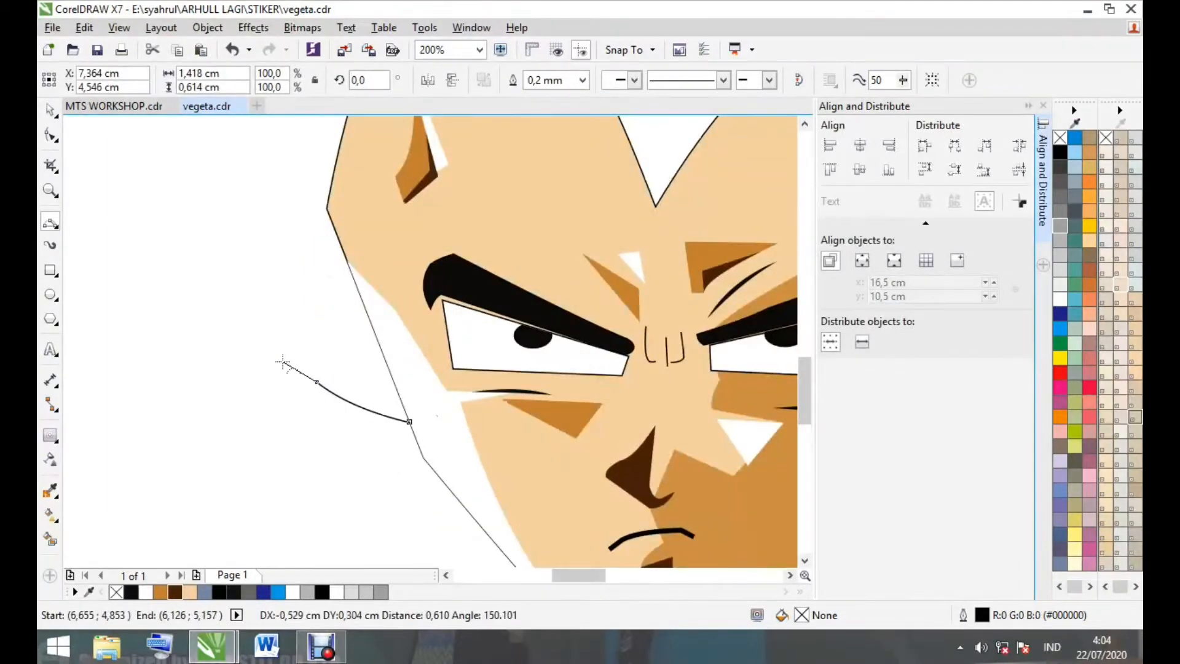
{"action": "left_click", "coordinate": [282, 361]}
{"action": "left_click", "coordinate": [246, 301]}
{"action": "scroll", "coordinate": [246, 301], "scroll_direction": "down", "scroll_amount": 1}
{"action": "scroll", "coordinate": [244, 242], "scroll_direction": "up", "scroll_amount": 1}
{"action": "left_click_drag", "start_coordinate": [217, 259], "coordinate": [328, 269]}
{"action": "left_click", "coordinate": [245, 255]}
{"action": "left_click", "coordinate": [329, 269]}
{"action": "scroll", "coordinate": [217, 400], "scroll_direction": "down", "scroll_amount": 1}
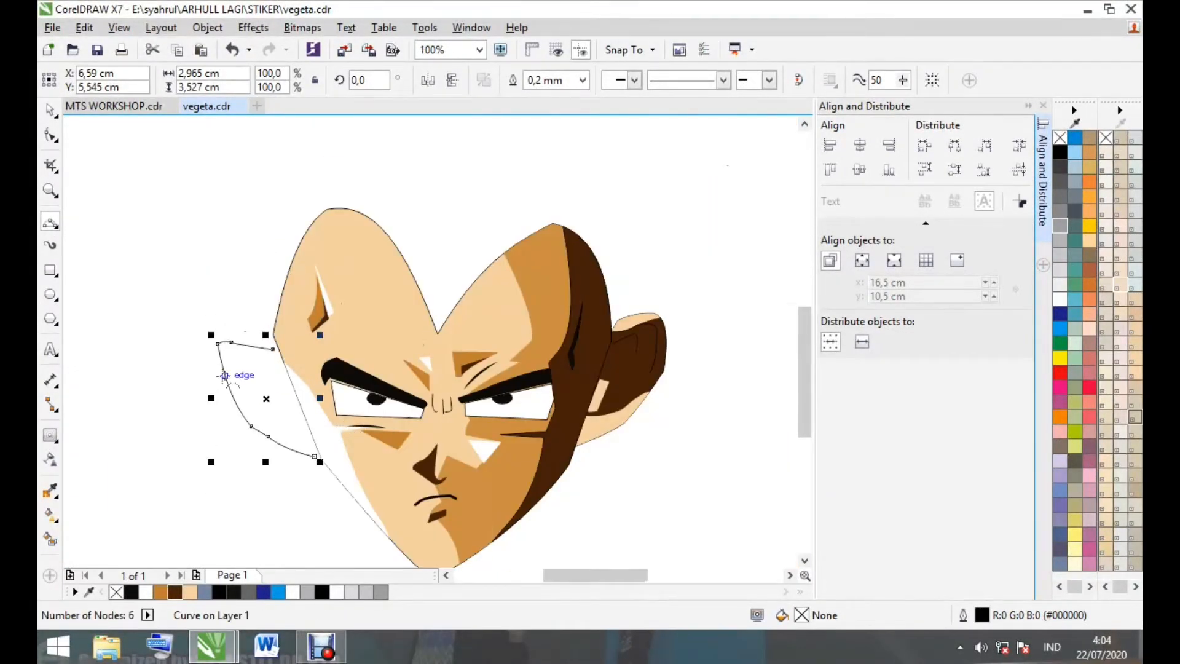
Close the left ear outline with an inner edge overlapping the face, about 3.15 by 3.53 cm overall
{"action": "scroll", "coordinate": [225, 375], "scroll_direction": "up", "scroll_amount": 1}
{"action": "scroll", "coordinate": [338, 378], "scroll_direction": "up", "scroll_amount": 1}
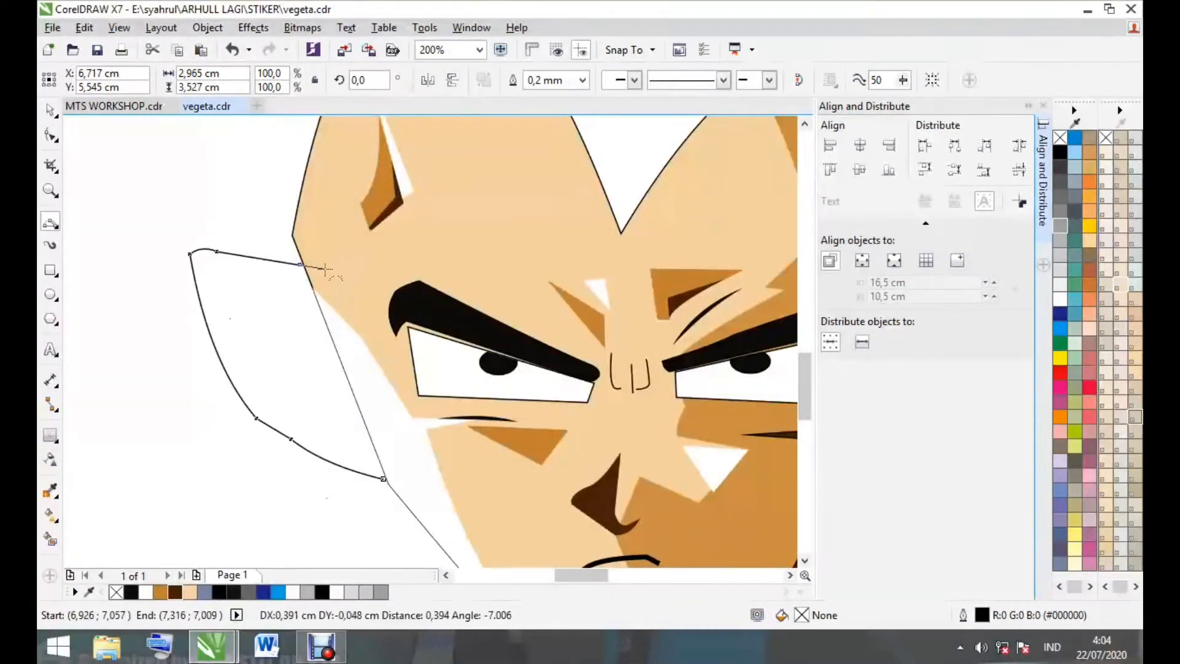
{"action": "left_click_drag", "start_coordinate": [395, 476], "coordinate": [395, 478]}
{"action": "left_click", "coordinate": [395, 478]}
{"action": "scroll", "coordinate": [395, 483], "scroll_direction": "up", "scroll_amount": 2}
{"action": "left_click_drag", "start_coordinate": [348, 416], "coordinate": [400, 413]}
{"action": "left_click", "coordinate": [400, 414]}
{"action": "scroll", "coordinate": [430, 455], "scroll_direction": "down", "scroll_amount": 2}
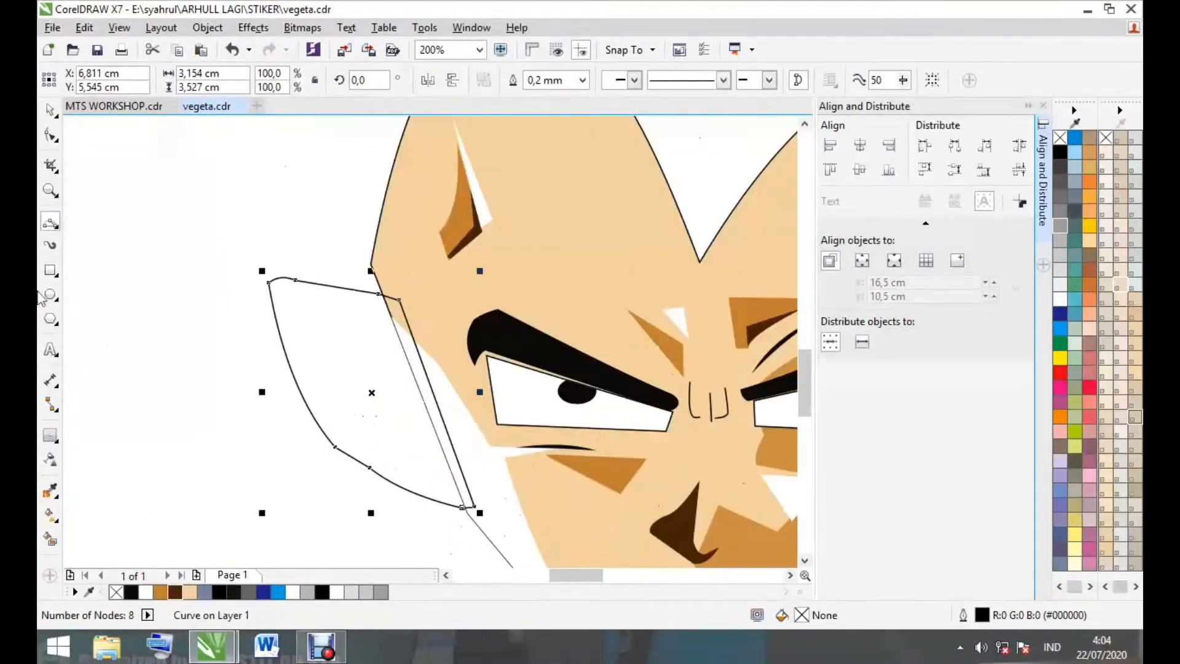
Remove the extra node at the lower bend of the left ear outline and smooth that curve
{"action": "key", "text": "F10"}
{"action": "scroll", "coordinate": [361, 467], "scroll_direction": "up", "scroll_amount": 1}
{"action": "left_click", "coordinate": [308, 426]}
{"action": "left_click", "coordinate": [320, 447]}
{"action": "mouse_move", "coordinate": [424, 496]}
{"action": "left_mouse_down"}
{"action": "mouse_move", "coordinate": [404, 483]}
{"action": "mouse_move", "coordinate": [402, 493]}
{"action": "left_mouse_up"}
{"action": "left_click", "coordinate": [308, 426]}
{"action": "scroll", "coordinate": [429, 550], "scroll_direction": "down", "scroll_amount": 1}
{"action": "scroll", "coordinate": [308, 319], "scroll_direction": "up", "scroll_amount": 1}
Add nodes around the upper outer corner of the left ear outline and reshape it into a smooth rounded tip
{"action": "double_click", "coordinate": [311, 403]}
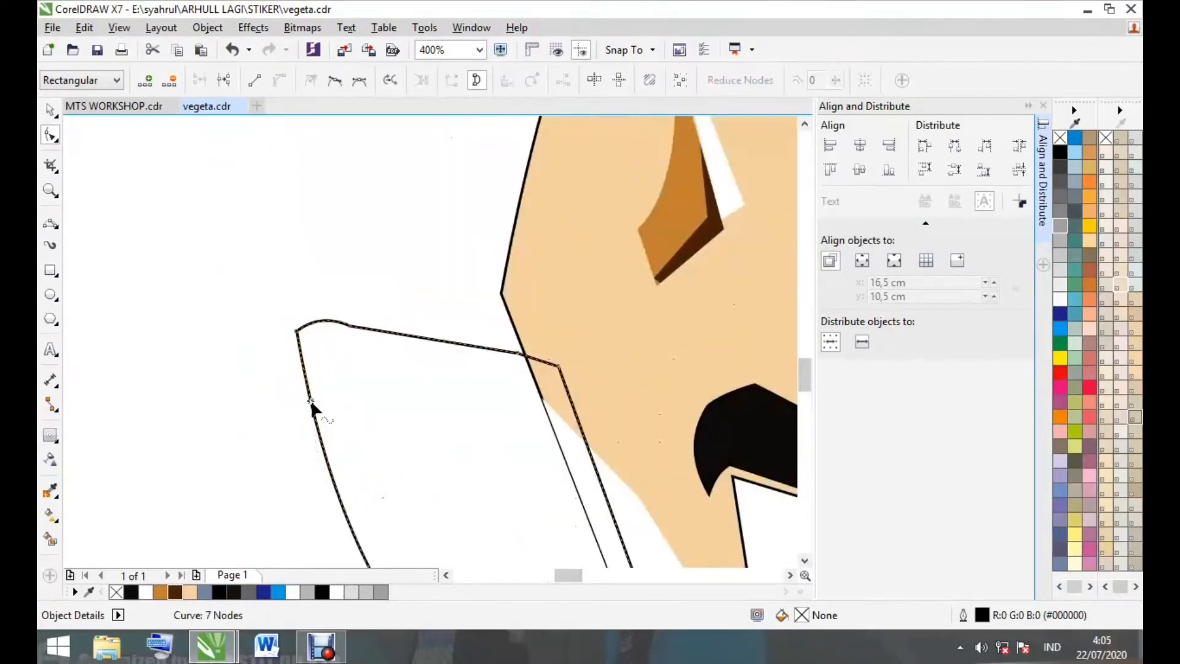
{"action": "scroll", "coordinate": [323, 325], "scroll_direction": "up", "scroll_amount": 2}
{"action": "double_click", "coordinate": [363, 300]}
{"action": "double_click", "coordinate": [220, 342]}
{"action": "scroll", "coordinate": [147, 346], "scroll_direction": "down", "scroll_amount": 1}
{"action": "double_click", "coordinate": [349, 343]}
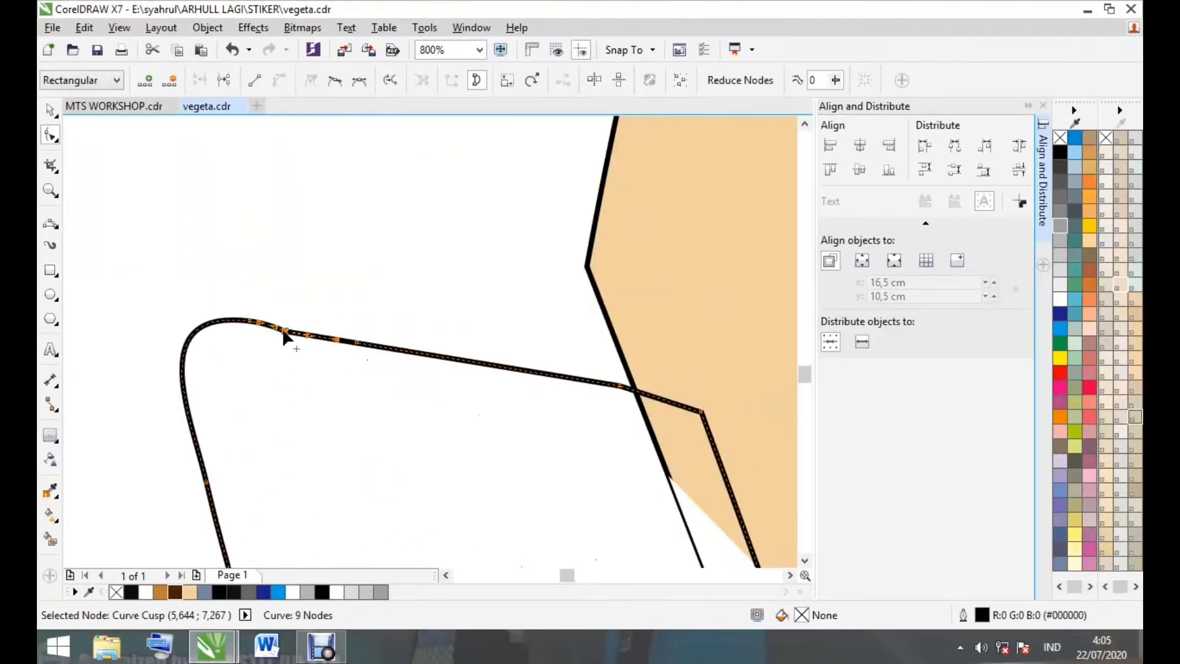
{"action": "double_click", "coordinate": [282, 333]}
{"action": "scroll", "coordinate": [341, 327], "scroll_direction": "down", "scroll_amount": 2}
Draw an open curve inside the left ear, rising along the outer rim and bending over, about 0.28 by 1.01 cm
{"action": "left_click", "coordinate": [50, 225]}
{"action": "scroll", "coordinate": [369, 413], "scroll_direction": "up", "scroll_amount": 1}
{"action": "scroll", "coordinate": [377, 446], "scroll_direction": "down", "scroll_amount": 1}
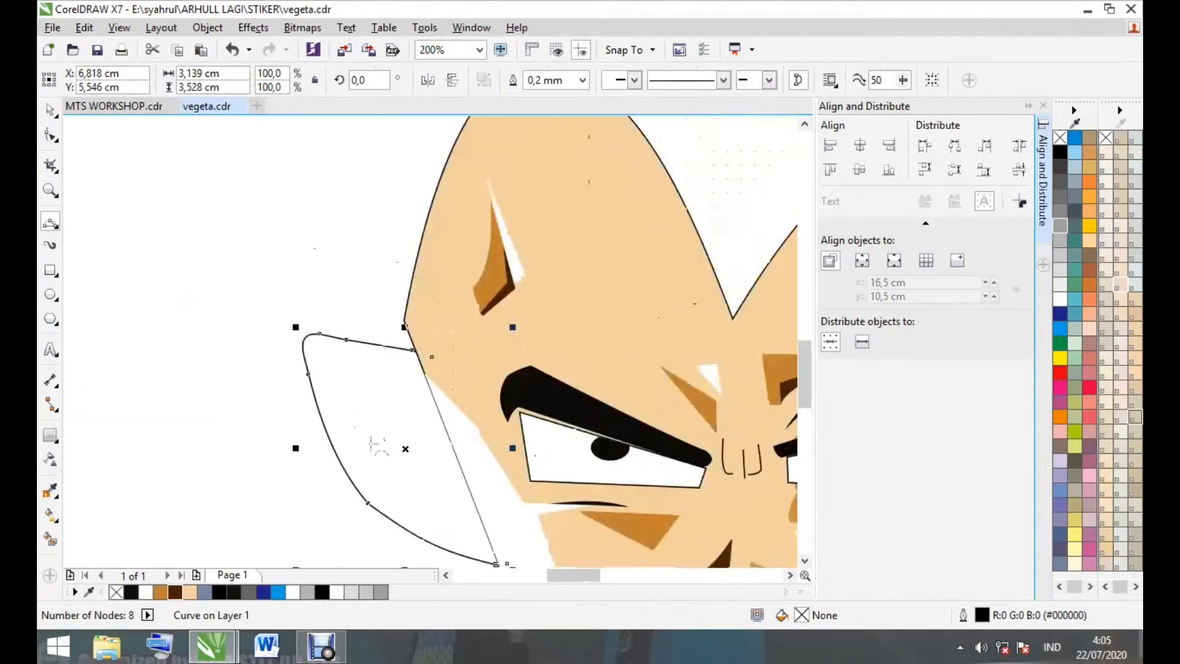
{"action": "scroll", "coordinate": [412, 476], "scroll_direction": "up", "scroll_amount": 1}
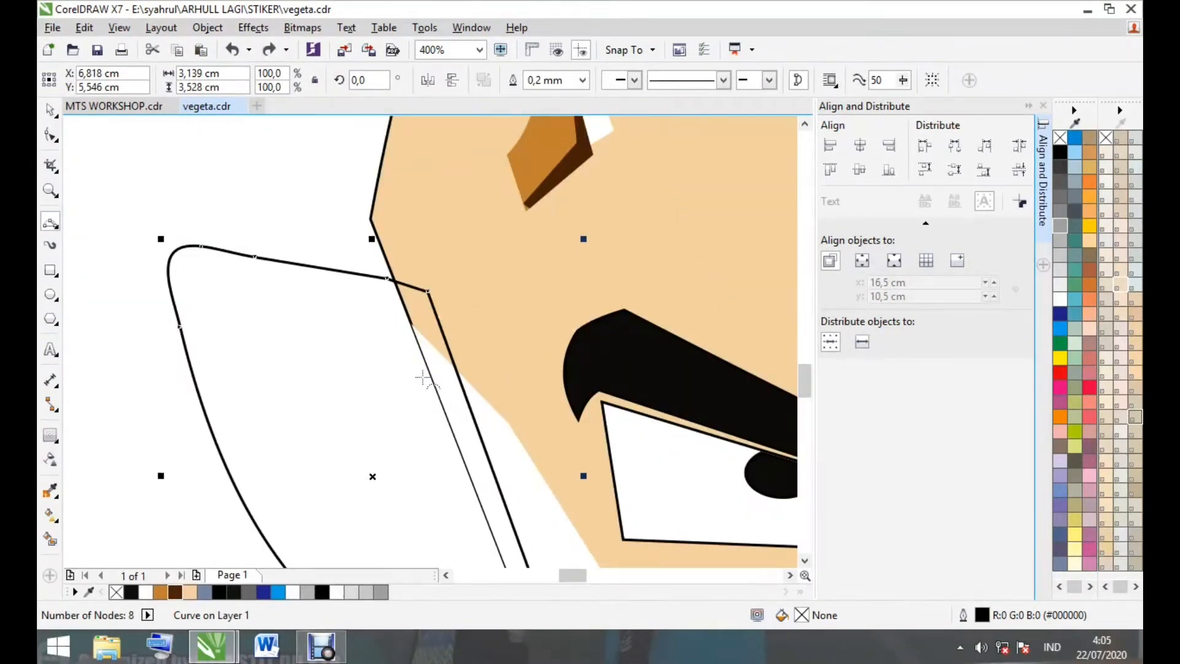
{"action": "scroll", "coordinate": [442, 426], "scroll_direction": "down", "scroll_amount": 1}
{"action": "scroll", "coordinate": [428, 451], "scroll_direction": "up", "scroll_amount": 1}
{"action": "mouse_move", "coordinate": [251, 317]}
{"action": "left_mouse_down"}
{"action": "mouse_move", "coordinate": [254, 408]}
{"action": "mouse_move", "coordinate": [288, 426]}
{"action": "left_mouse_up"}
{"action": "left_click", "coordinate": [265, 365]}
{"action": "left_click_drag", "start_coordinate": [260, 305], "coordinate": [270, 295]}
{"action": "left_click", "coordinate": [265, 298]}
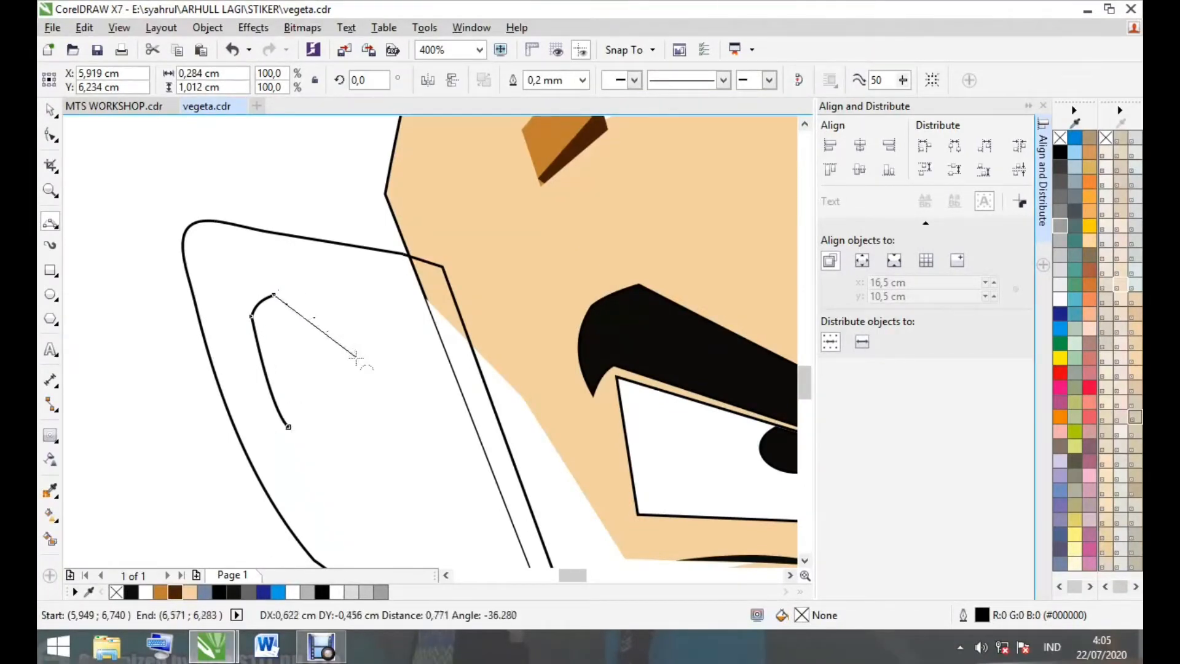
Extend the inner ear curve across, down and out to the face's edge, about 1.81 by 1.24 cm overall
{"action": "left_click_drag", "start_coordinate": [355, 356], "coordinate": [431, 379]}
{"action": "left_click", "coordinate": [402, 349]}
{"action": "scroll", "coordinate": [417, 381], "scroll_direction": "down", "scroll_amount": 1}
{"action": "scroll", "coordinate": [422, 329], "scroll_direction": "up", "scroll_amount": 1}
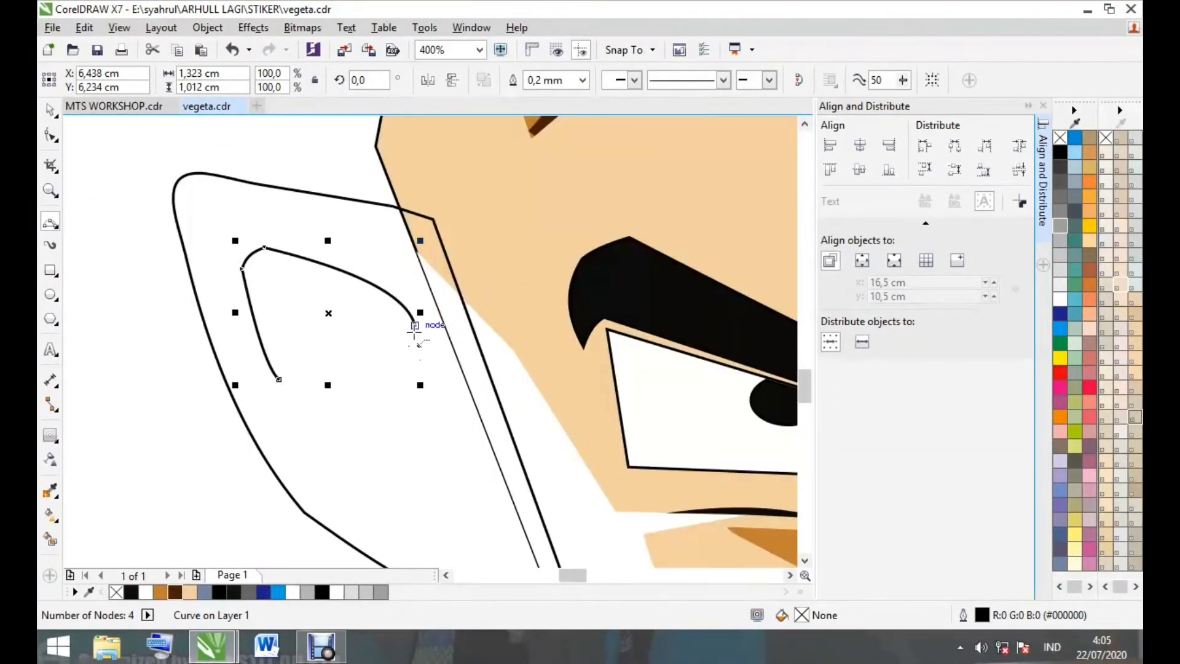
{"action": "left_click_drag", "start_coordinate": [414, 324], "coordinate": [419, 398]}
{"action": "left_click", "coordinate": [413, 377]}
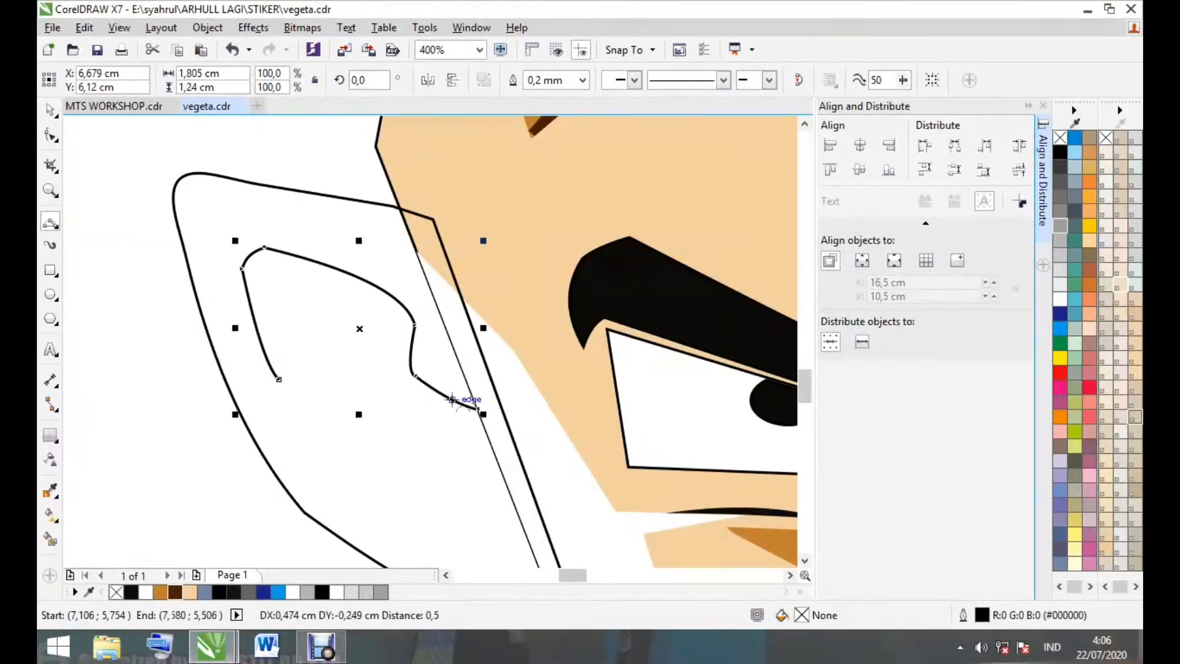
Draw a second open contour in the lower left ear, stepping down toward the face, about 1.65 by 1.05 cm
{"action": "scroll", "coordinate": [320, 364], "scroll_direction": "down", "scroll_amount": 1}
{"action": "scroll", "coordinate": [328, 453], "scroll_direction": "up", "scroll_amount": 1}
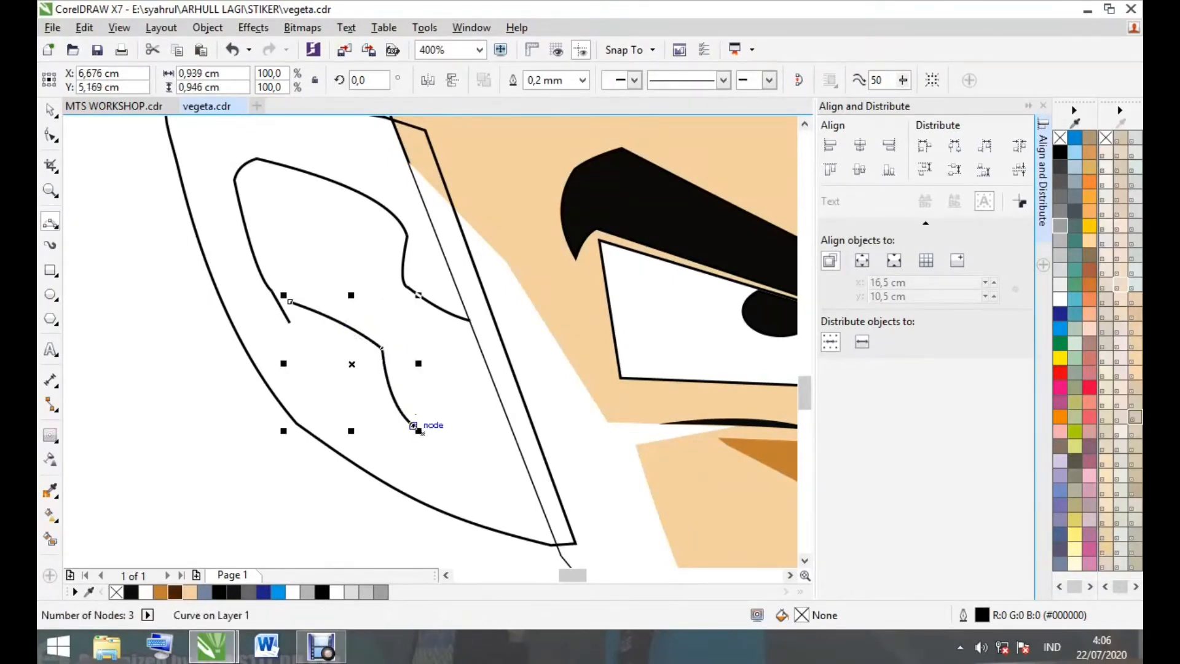
{"action": "double_click", "coordinate": [481, 438]}
{"action": "scroll", "coordinate": [481, 437], "scroll_direction": "down", "scroll_amount": 2}
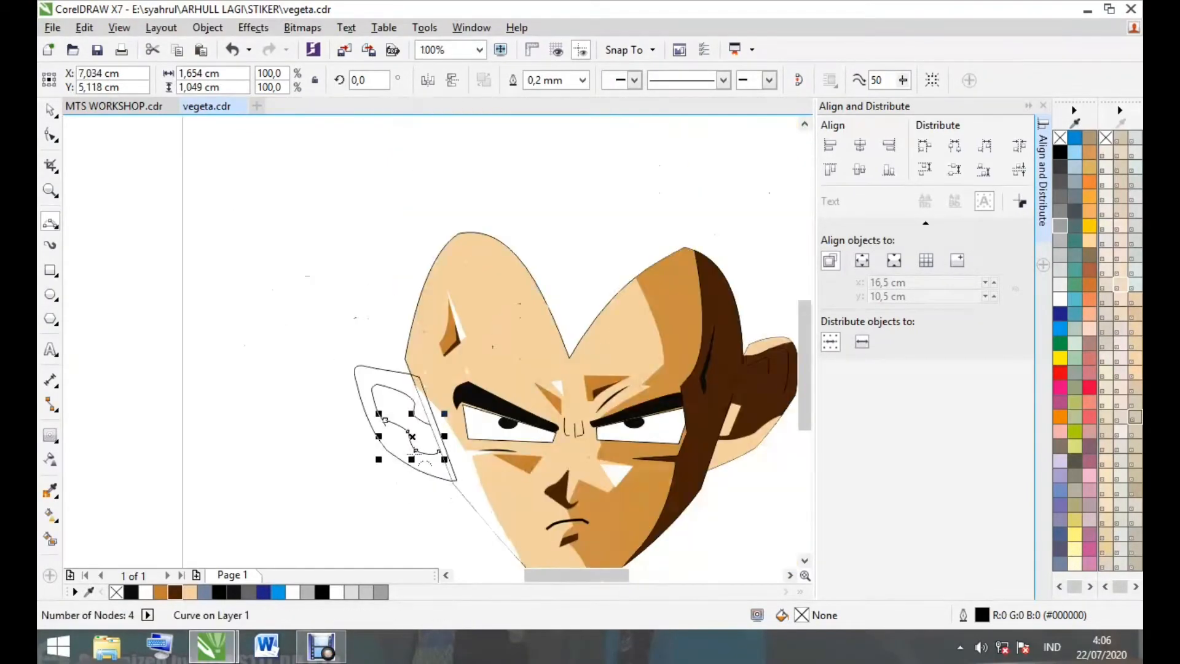
Draw a closed shape over the upper inner left ear, about 1.28 by 1.41 cm, and fill it with orange-brown #C28032
{"action": "scroll", "coordinate": [391, 423], "scroll_direction": "up", "scroll_amount": 2}
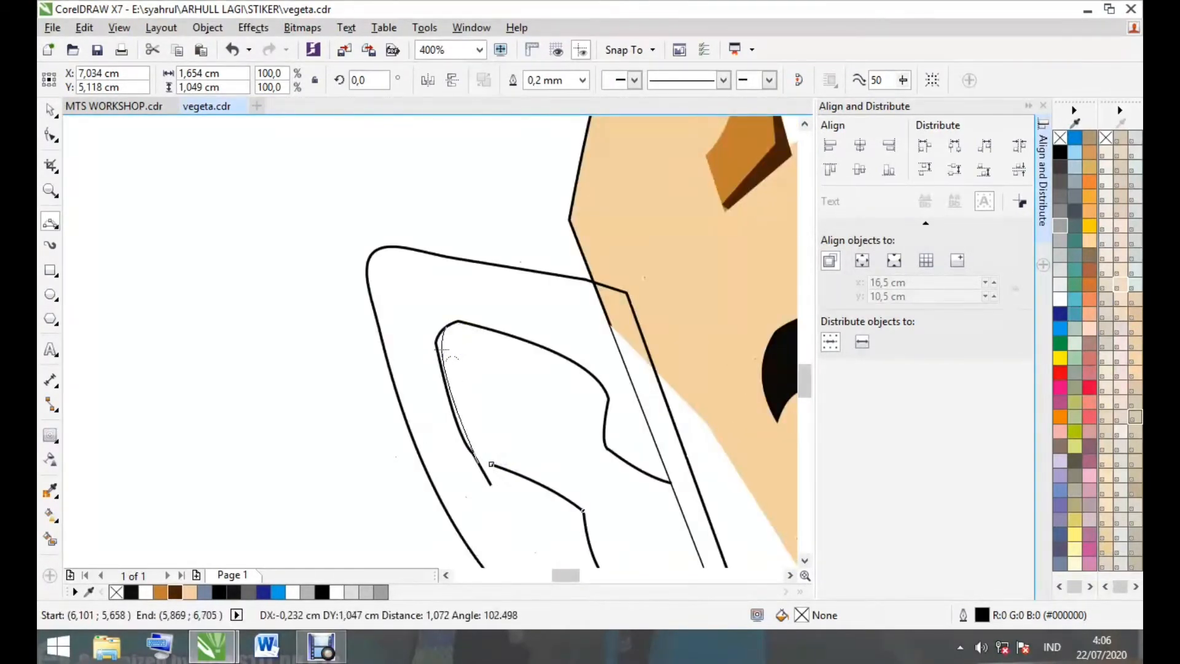
{"action": "left_click", "coordinate": [524, 339]}
{"action": "scroll", "coordinate": [524, 339], "scroll_direction": "down", "scroll_amount": 2}
{"action": "scroll", "coordinate": [548, 357], "scroll_direction": "up", "scroll_amount": 2}
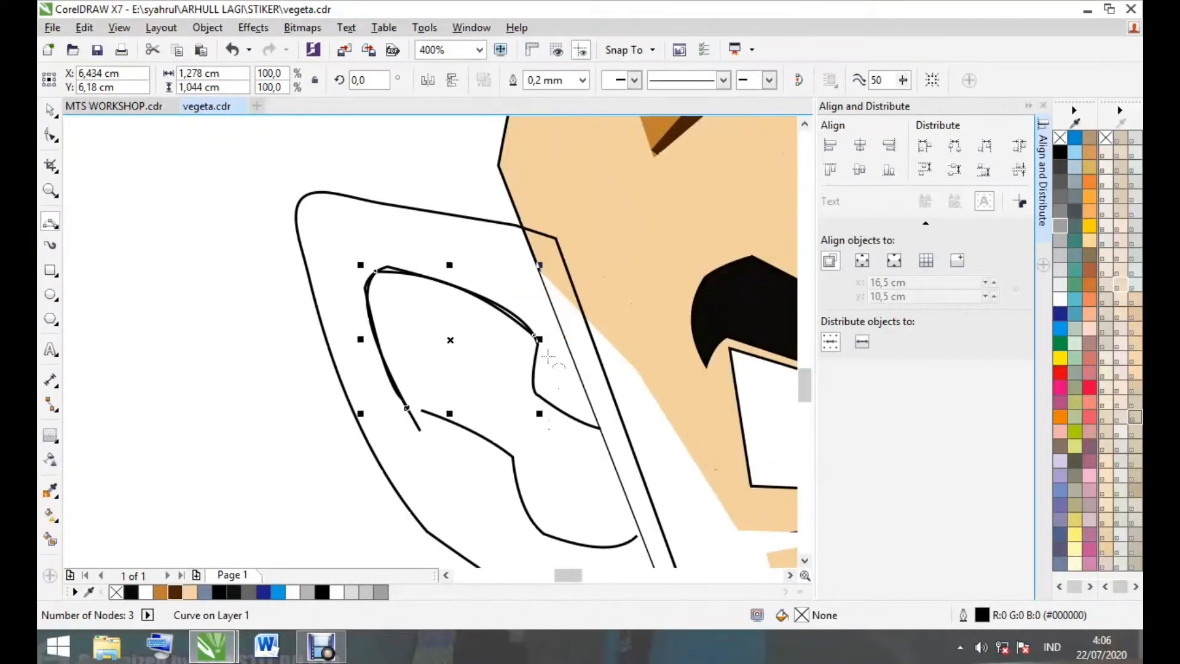
{"action": "scroll", "coordinate": [532, 411], "scroll_direction": "up", "scroll_amount": 1}
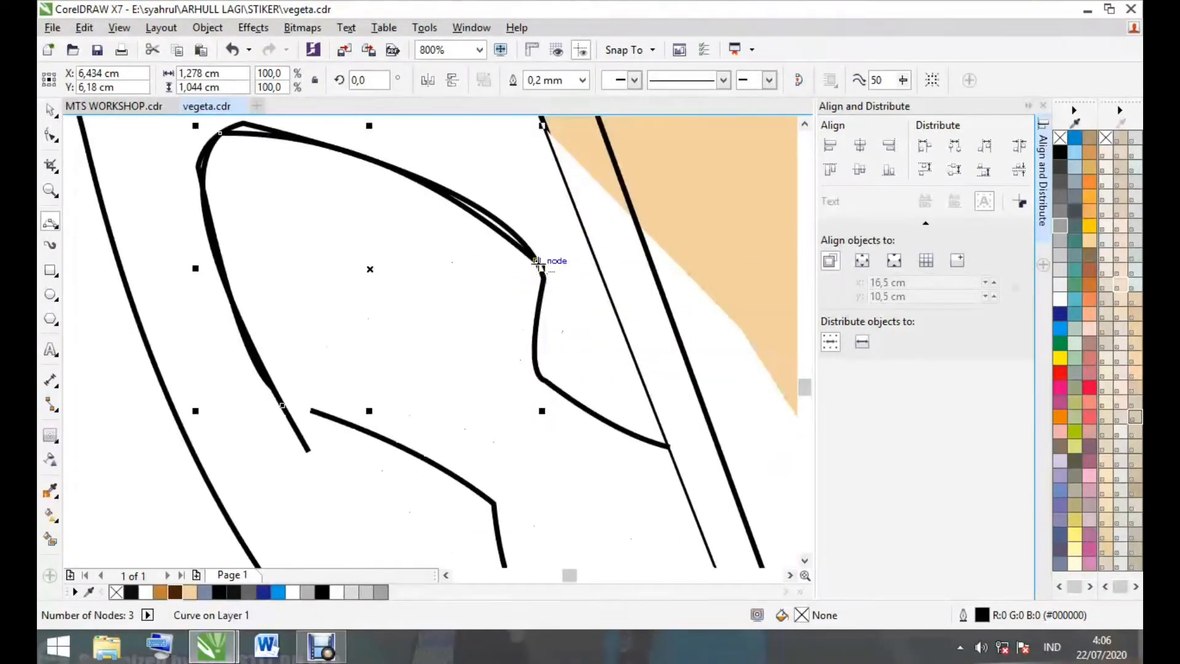
{"action": "left_click", "coordinate": [489, 502]}
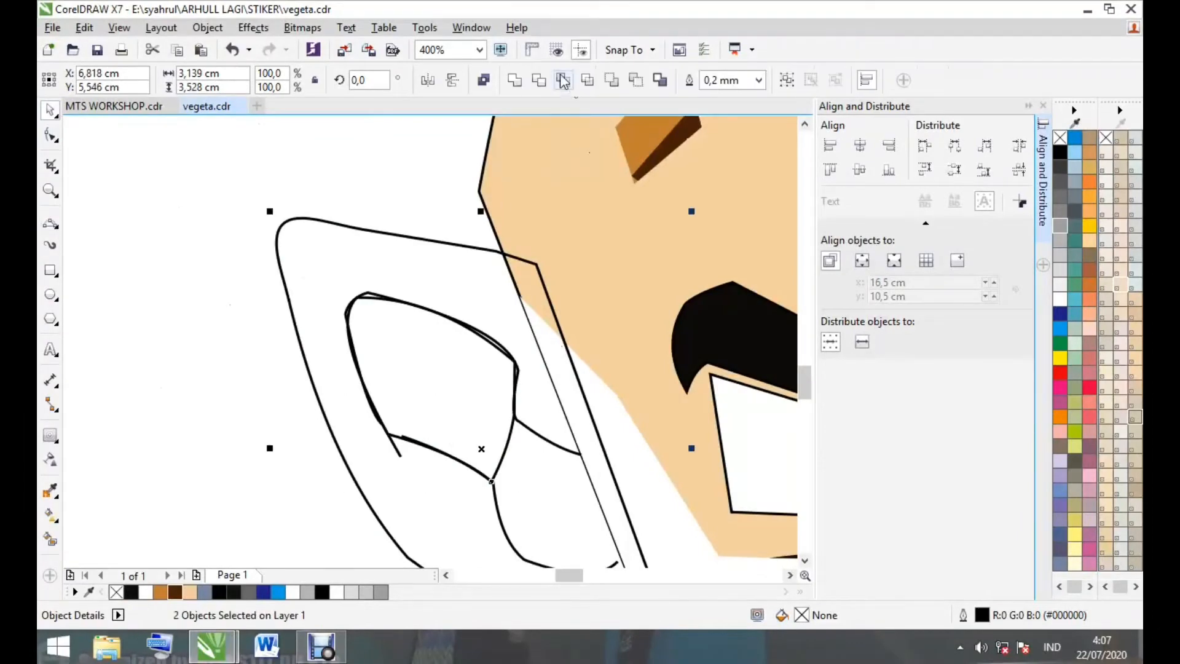
{"action": "left_click", "coordinate": [175, 592]}
{"action": "left_click", "coordinate": [160, 592]}
Draw a second closed shape over the lower inner left ear, reaching across the face's edge, about 1.23 by 1.23 cm
{"action": "scroll", "coordinate": [329, 526], "scroll_direction": "down", "scroll_amount": 2}
{"action": "scroll", "coordinate": [329, 525], "scroll_direction": "up", "scroll_amount": 2}
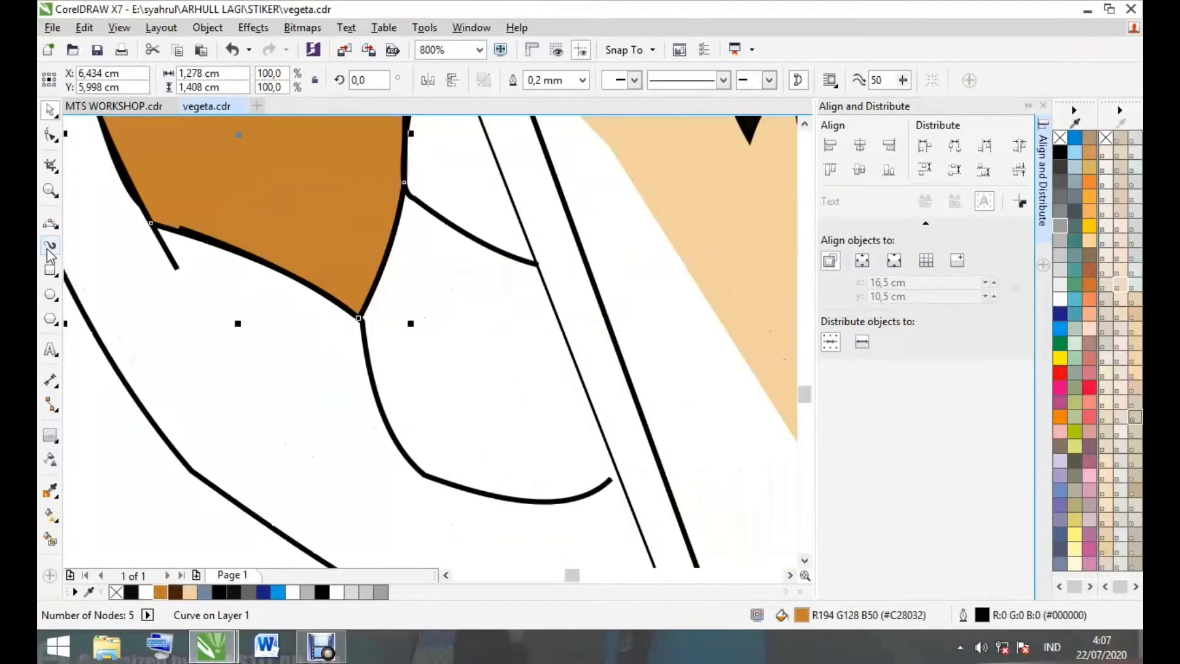
{"action": "key", "text": "F5"}
{"action": "left_click", "coordinate": [366, 407]}
{"action": "left_click", "coordinate": [461, 232]}
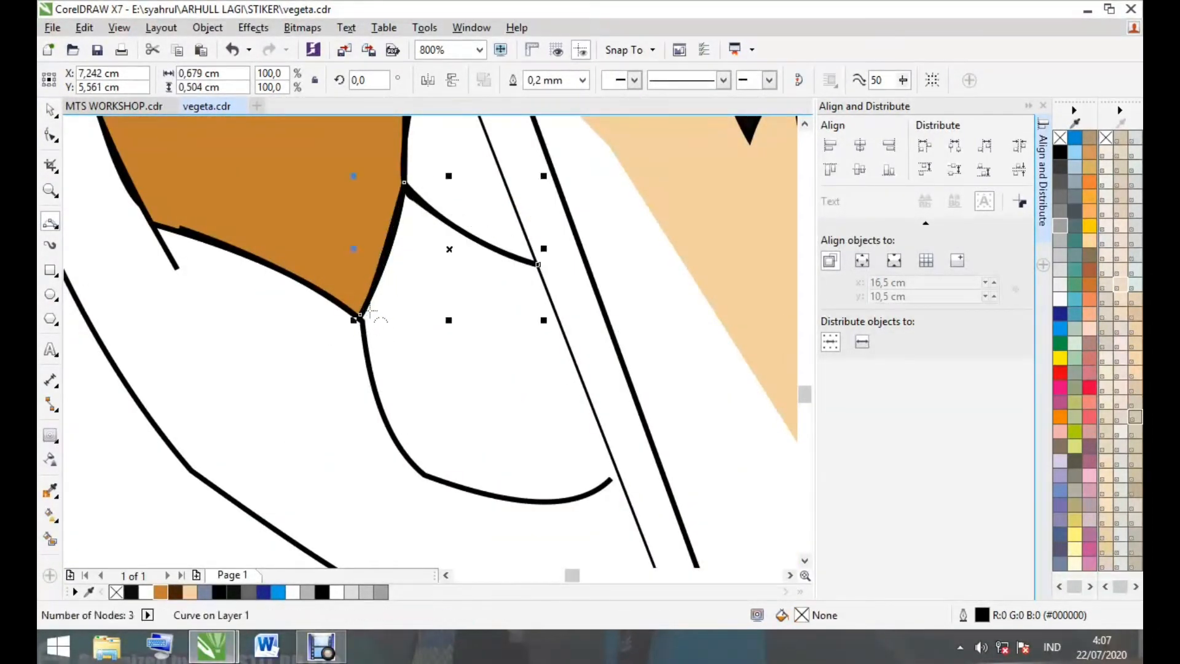
{"action": "left_click_drag", "start_coordinate": [424, 474], "coordinate": [685, 470]}
{"action": "left_click", "coordinate": [574, 496]}
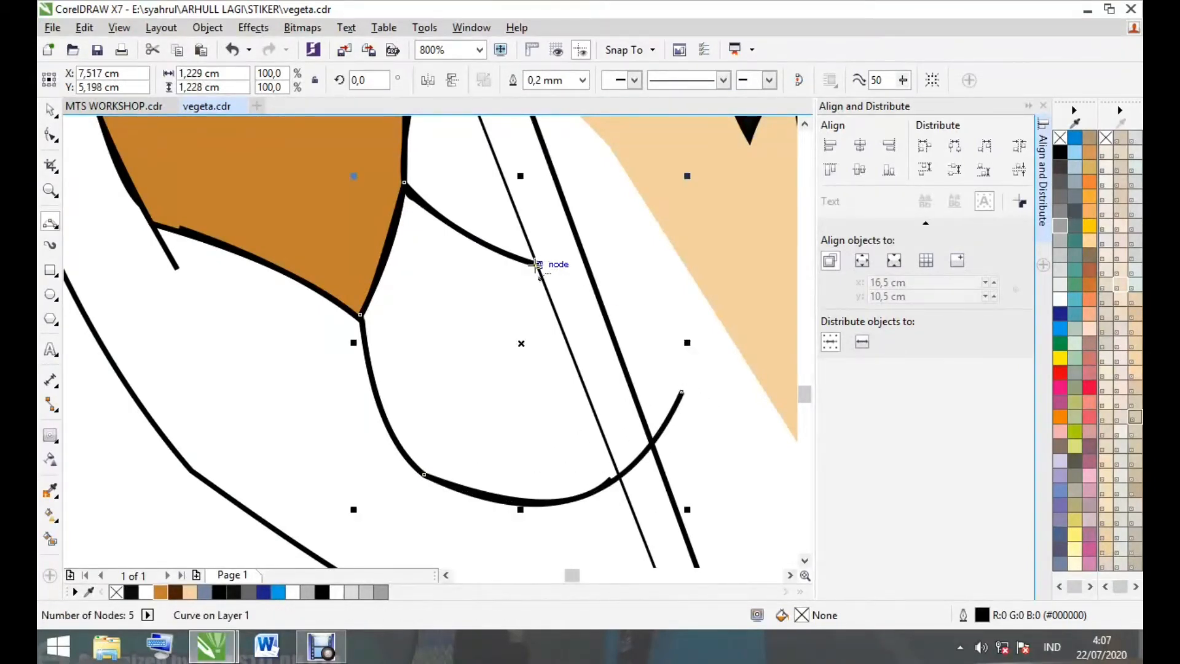
{"action": "left_click_drag", "start_coordinate": [539, 264], "coordinate": [626, 224]}
{"action": "left_click_drag", "start_coordinate": [682, 391], "coordinate": [626, 222]}
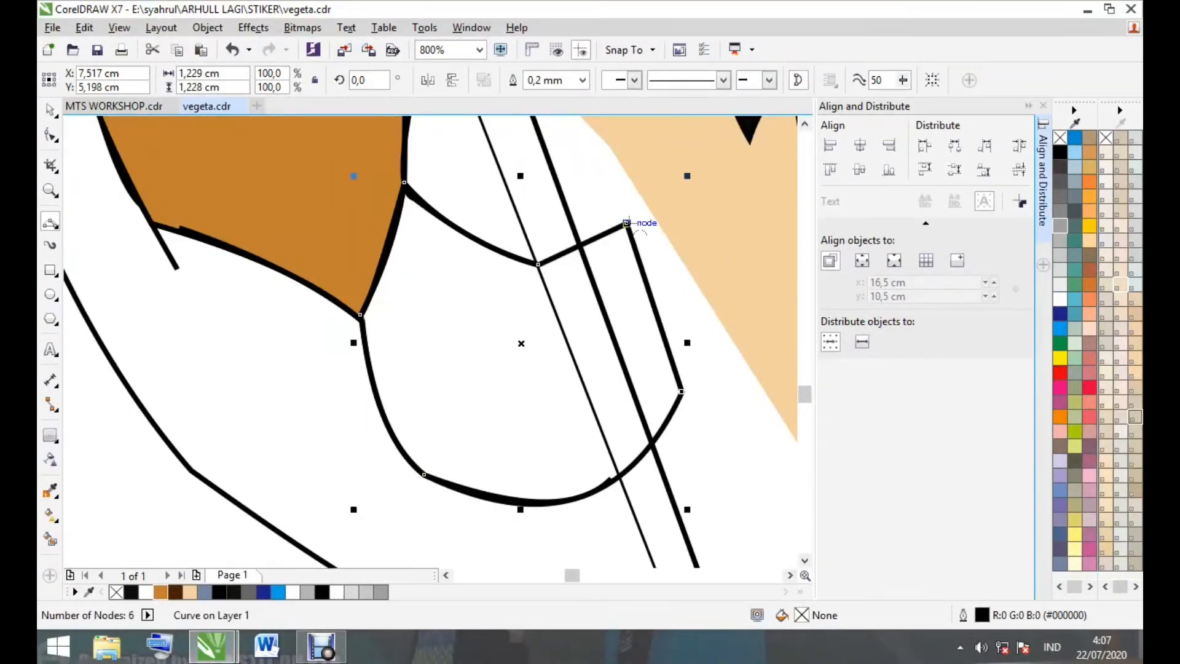
Trim the lower inner ear shape to the ear outline and fill it with orange-brown #C28032
{"action": "scroll", "coordinate": [458, 328], "scroll_direction": "down", "scroll_amount": 1}
{"action": "key", "text": "space"}
{"action": "left_click", "coordinate": [508, 393]}
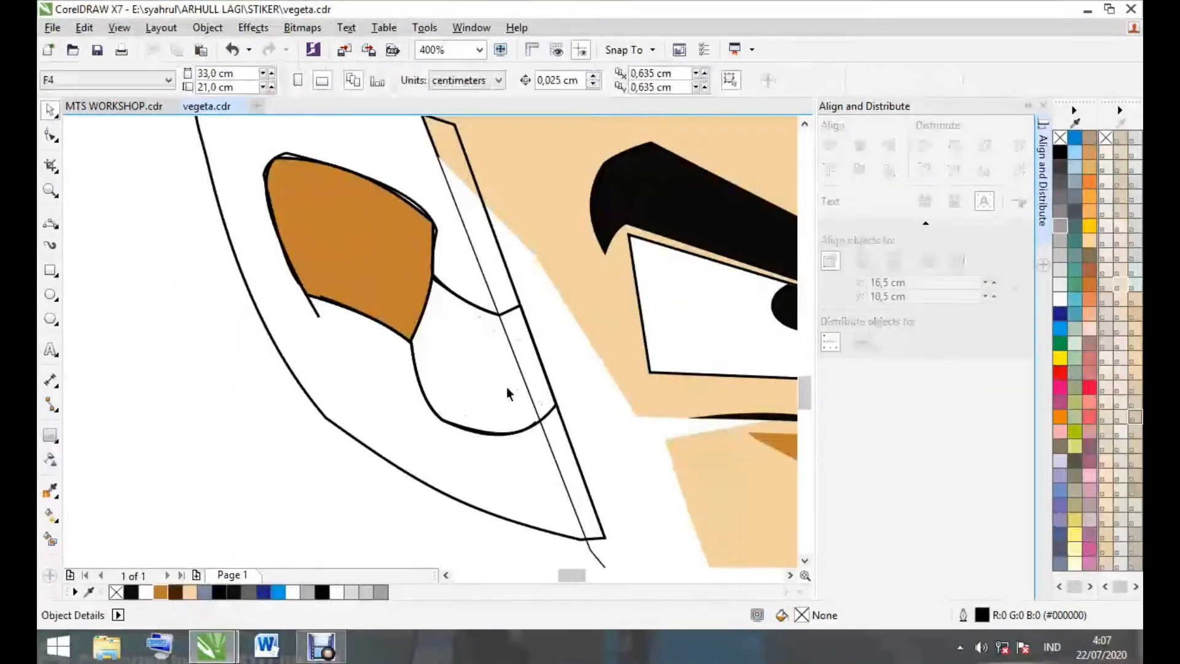
{"action": "left_click", "coordinate": [508, 393]}
{"action": "left_click", "coordinate": [160, 591]}
{"action": "left_click", "coordinate": [237, 472]}
{"action": "scroll", "coordinate": [237, 471], "scroll_direction": "down", "scroll_amount": 1}
Set the outline width of the upper and lower inner ear shapes to None
{"action": "scroll", "coordinate": [289, 389], "scroll_direction": "up", "scroll_amount": 1}
{"action": "left_click", "coordinate": [301, 365]}
{"action": "left_click", "coordinate": [582, 81]}
{"action": "left_click", "coordinate": [547, 98]}
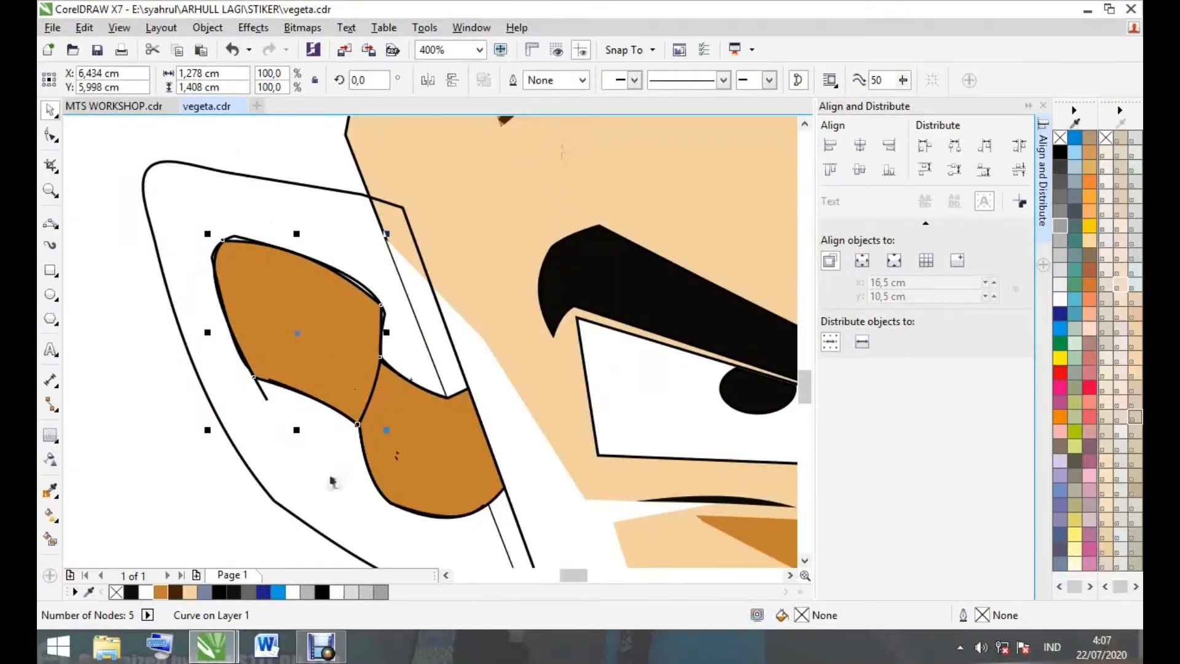
{"action": "left_click", "coordinate": [413, 456]}
{"action": "left_click", "coordinate": [582, 80]}
{"action": "left_click", "coordinate": [571, 98]}
{"action": "left_click_drag", "start_coordinate": [311, 336], "coordinate": [297, 406]}
{"action": "key", "text": "Delete"}
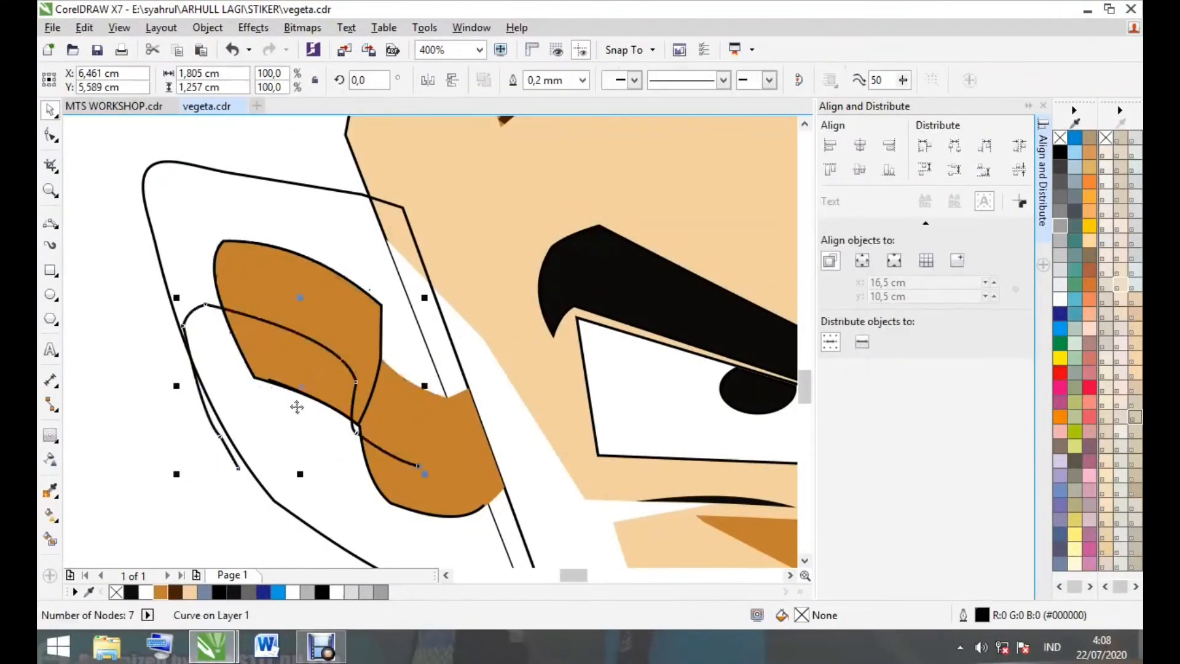
{"action": "key", "text": "ctrl+z"}
{"action": "left_click_drag", "start_coordinate": [390, 465], "coordinate": [418, 485]}
{"action": "key", "text": "ctrl+z"}
Remove the remaining outline around the upper inner ear shape
{"action": "scroll", "coordinate": [250, 341], "scroll_direction": "up", "scroll_amount": 2}
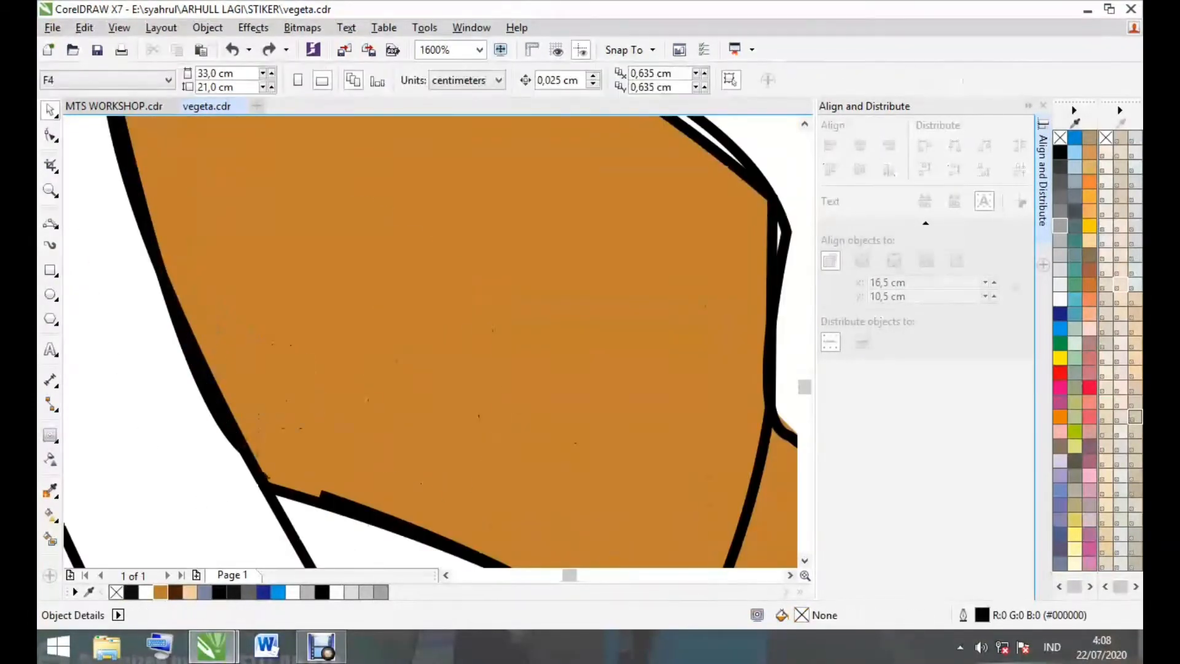
{"action": "left_click_drag", "start_coordinate": [301, 496], "coordinate": [307, 498]}
{"action": "left_click", "coordinate": [582, 80]}
{"action": "left_click", "coordinate": [545, 99]}
{"action": "scroll", "coordinate": [190, 395], "scroll_direction": "down", "scroll_amount": 3}
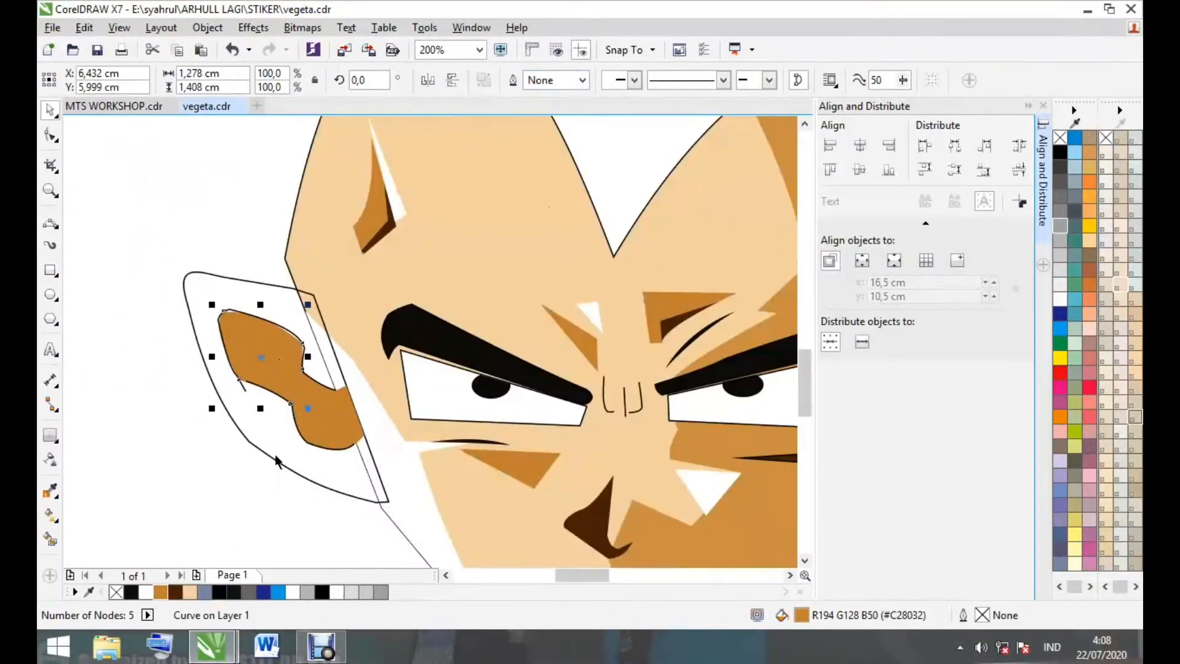
Fill the left ear with the light skin tone behind the face and bring the lower inner ear shape in front of it
{"action": "left_click", "coordinate": [275, 457]}
{"action": "left_click", "coordinate": [189, 592]}
{"action": "scroll", "coordinate": [215, 491], "scroll_direction": "down", "scroll_amount": 1}
{"action": "scroll", "coordinate": [238, 465], "scroll_direction": "up", "scroll_amount": 1}
{"action": "left_click", "coordinate": [238, 465]}
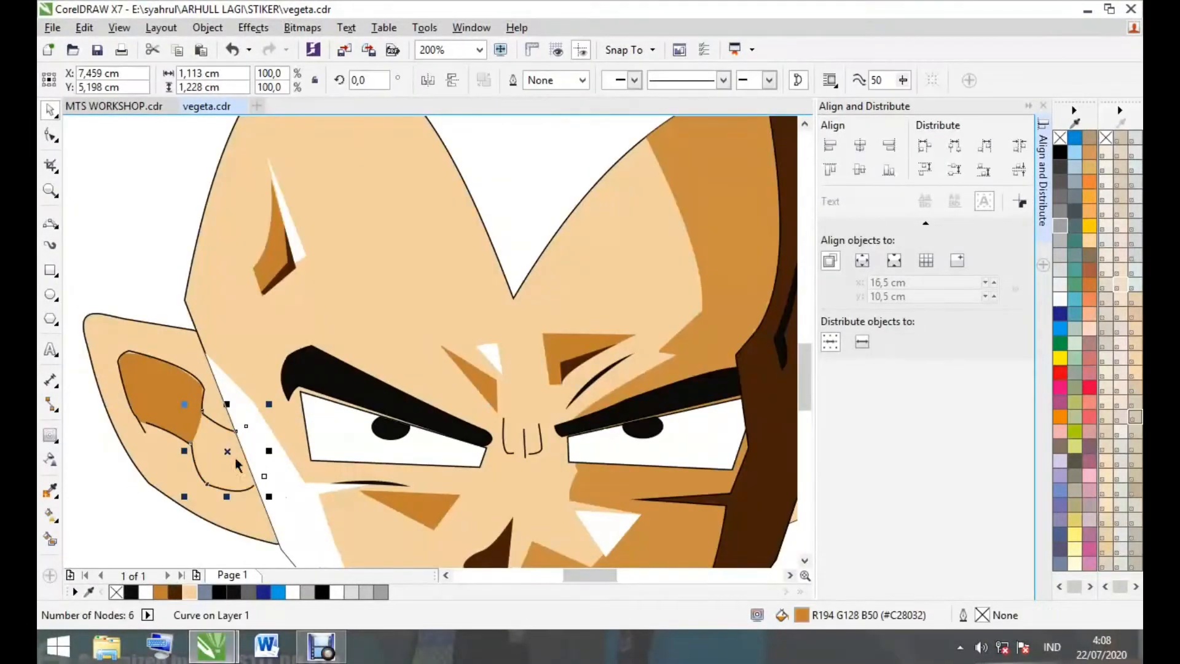
{"action": "scroll", "coordinate": [134, 488], "scroll_direction": "down", "scroll_amount": 1}
Draw a closed highlight shape along the left ear's lower rim, extending outside the ear, about 2.06 by 1.42 cm
{"action": "key", "text": "F5"}
{"action": "scroll", "coordinate": [129, 380], "scroll_direction": "up", "scroll_amount": 2}
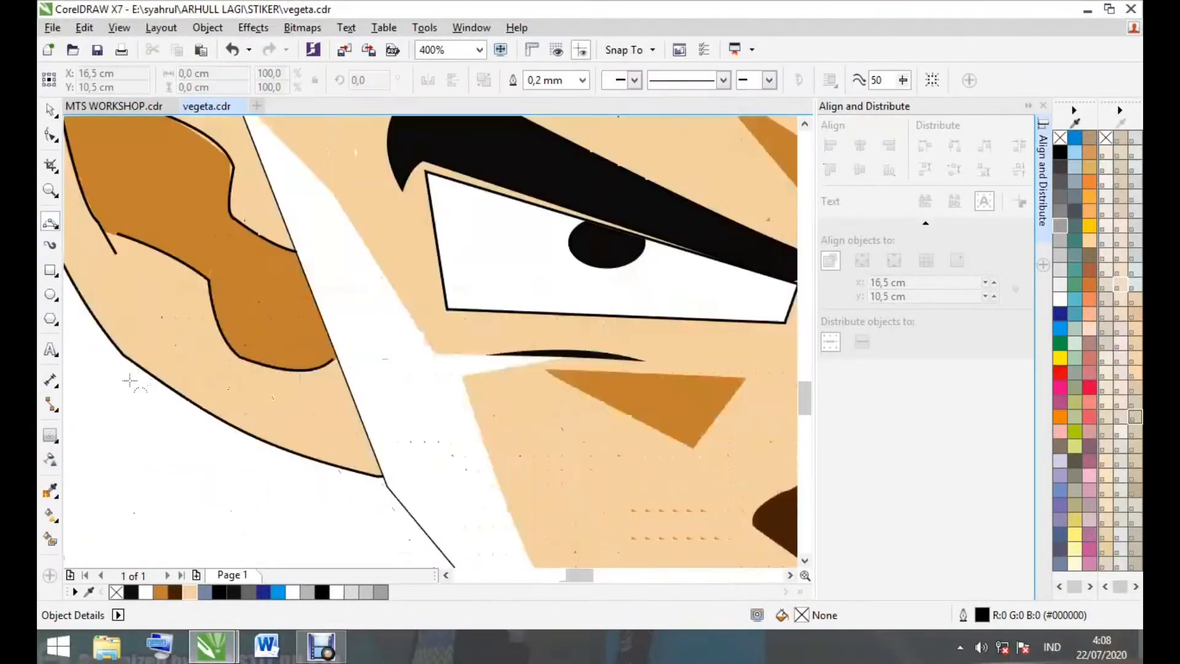
{"action": "mouse_move", "coordinate": [129, 379]}
{"action": "left_mouse_down"}
{"action": "mouse_move", "coordinate": [155, 332]}
{"action": "mouse_move", "coordinate": [320, 376]}
{"action": "mouse_move", "coordinate": [396, 467]}
{"action": "left_mouse_up"}
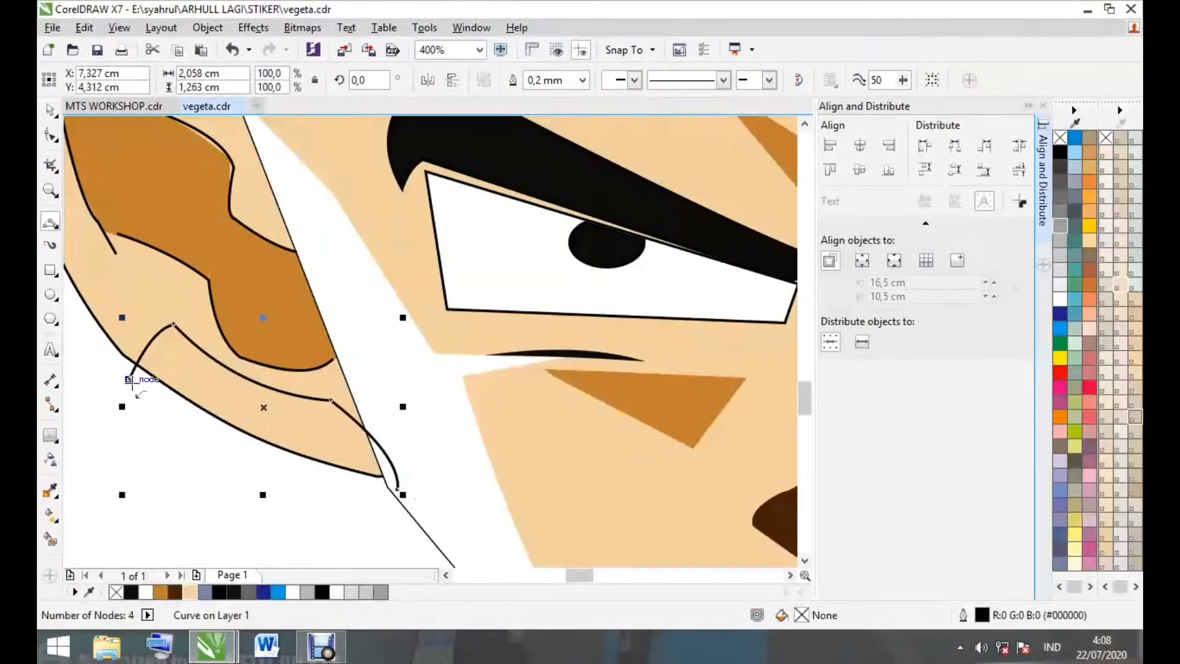
{"action": "left_click", "coordinate": [393, 472]}
{"action": "left_click", "coordinate": [393, 473]}
{"action": "key", "text": "space"}
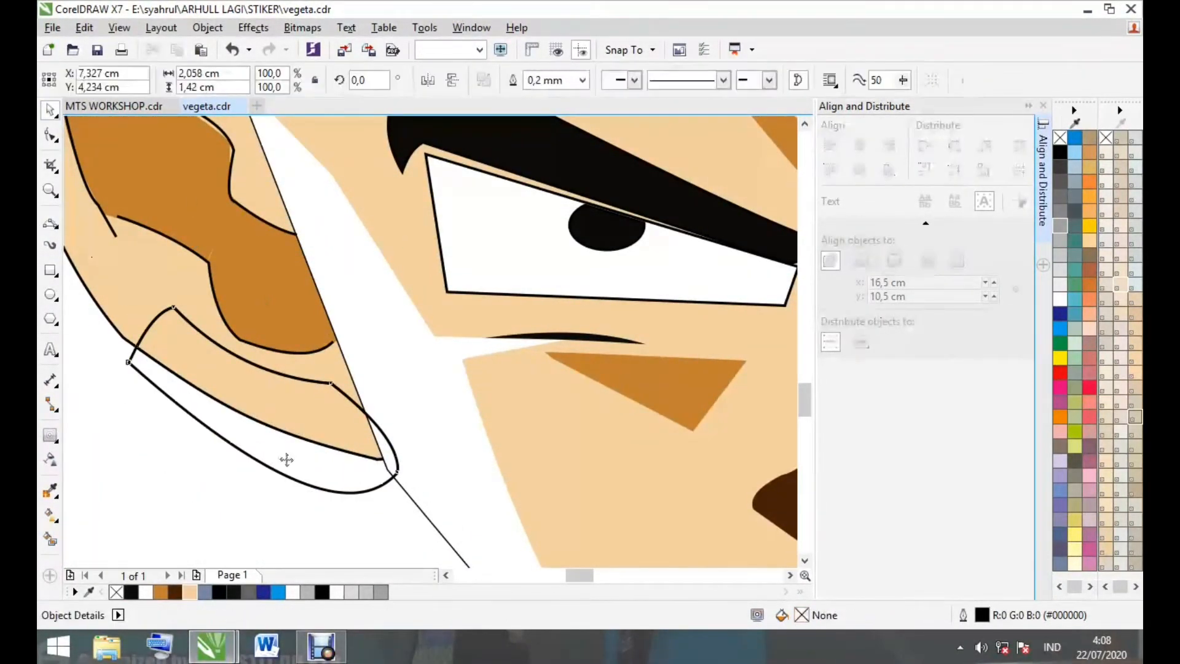
Trim the rim shape to the left ear and turn it into a white highlight without an outline
{"action": "left_click", "coordinate": [189, 591]}
{"action": "scroll", "coordinate": [177, 476], "scroll_direction": "down", "scroll_amount": 1}
{"action": "scroll", "coordinate": [177, 475], "scroll_direction": "up", "scroll_amount": 3}
{"action": "key", "text": "Escape"}
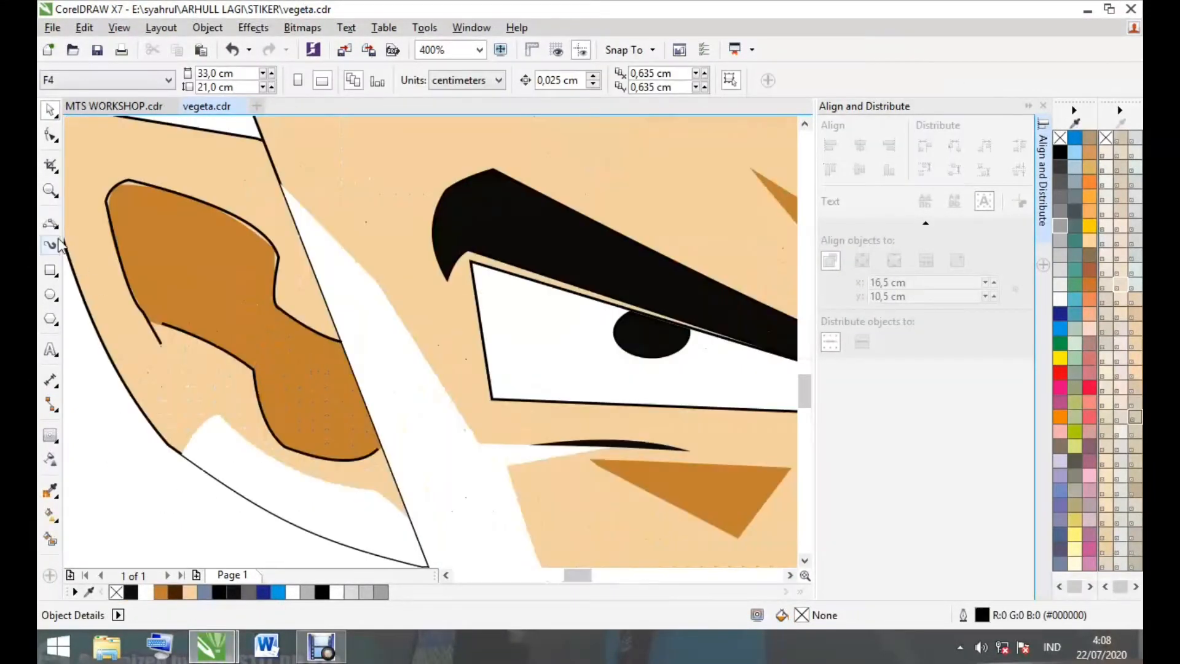
Draw a closed narrow band inside the lower edge of the left ear's orange-brown area, about 0.93 by 0.6 cm
{"action": "key", "text": "F10"}
{"action": "mouse_move", "coordinate": [255, 351]}
{"action": "left_mouse_down"}
{"action": "mouse_move", "coordinate": [344, 476]}
{"action": "mouse_move", "coordinate": [478, 456]}
{"action": "mouse_move", "coordinate": [310, 461]}
{"action": "mouse_move", "coordinate": [483, 488]}
{"action": "mouse_move", "coordinate": [501, 470]}
{"action": "left_mouse_up"}
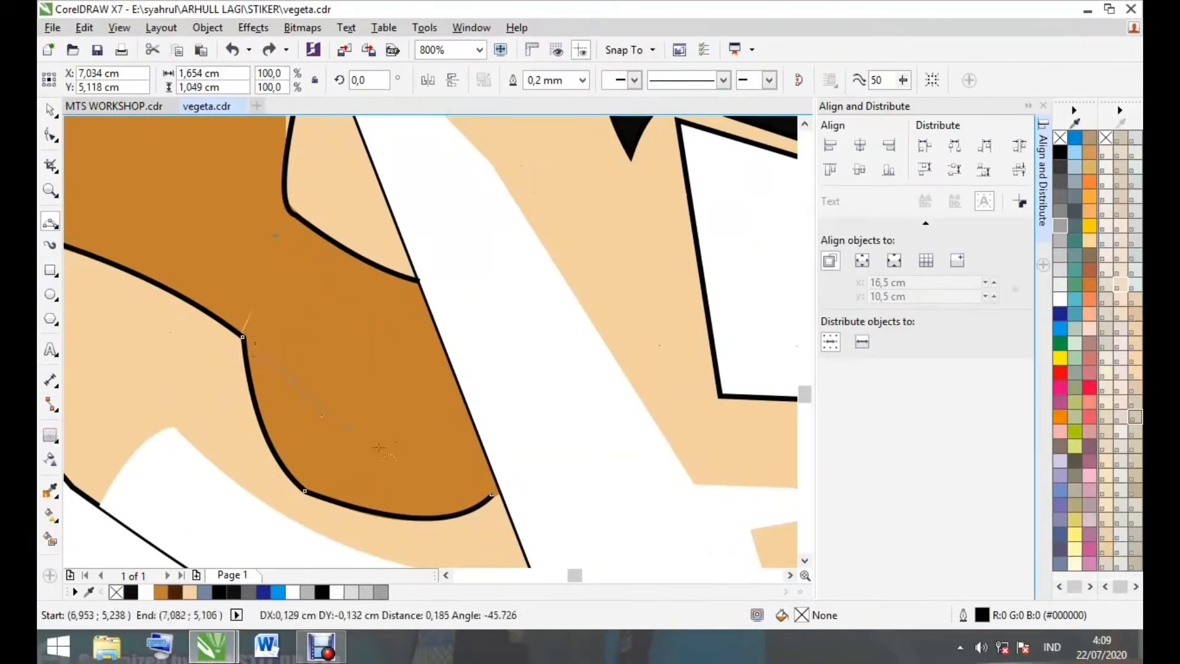
{"action": "left_click", "coordinate": [295, 438]}
{"action": "left_click", "coordinate": [445, 470]}
{"action": "left_click", "coordinate": [285, 450]}
{"action": "left_click", "coordinate": [411, 506]}
{"action": "scroll", "coordinate": [493, 493], "scroll_direction": "up", "scroll_amount": 1}
{"action": "left_click", "coordinate": [493, 473]}
{"action": "left_click_drag", "start_coordinate": [501, 470], "coordinate": [474, 437]}
{"action": "left_click", "coordinate": [486, 445]}
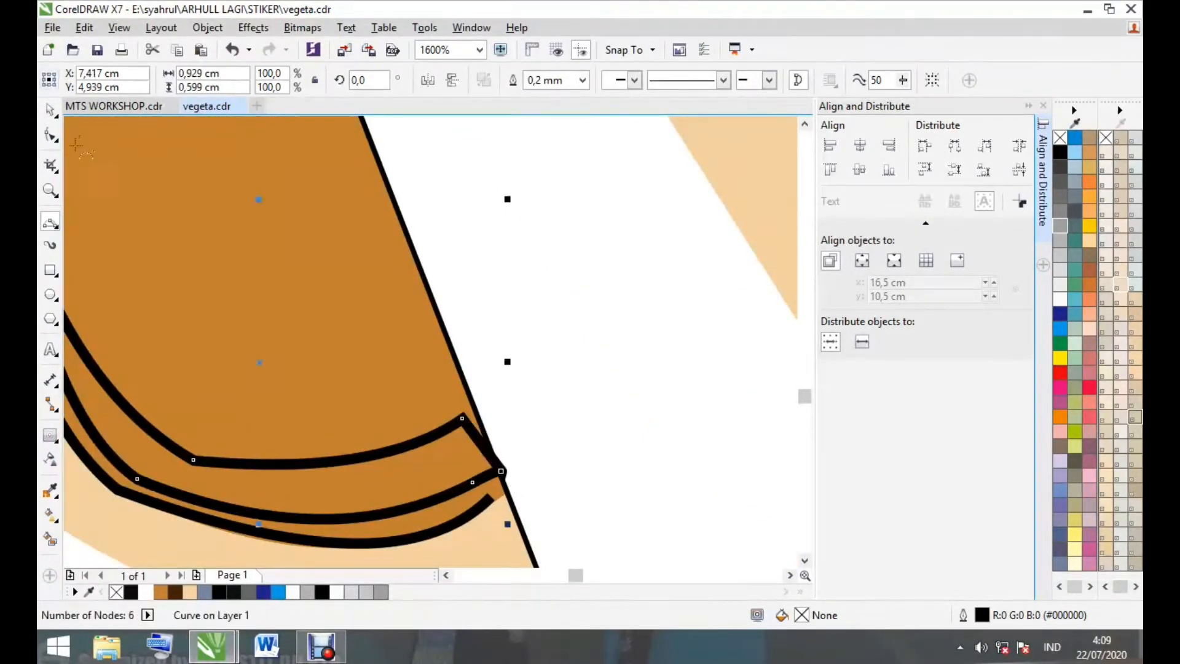
Reshape the band's end beside the face into a curve with the Shape tool
{"action": "left_click", "coordinate": [50, 136]}
{"action": "scroll", "coordinate": [516, 471], "scroll_direction": "up", "scroll_amount": 2}
{"action": "left_click", "coordinate": [451, 464]}
{"action": "scroll", "coordinate": [300, 330], "scroll_direction": "down", "scroll_amount": 1}
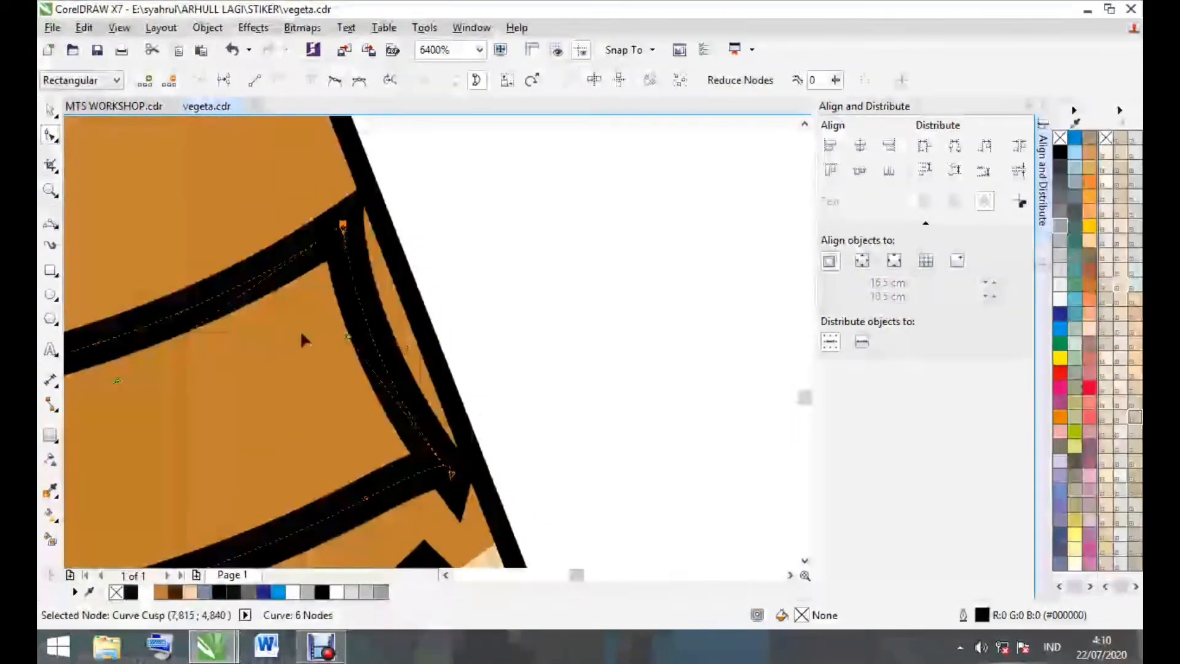
Fill the narrow inner ear band with dark brown #462009
{"action": "scroll", "coordinate": [295, 430], "scroll_direction": "down", "scroll_amount": 1}
{"action": "left_click", "coordinate": [188, 594]}
{"action": "left_click", "coordinate": [174, 591]}
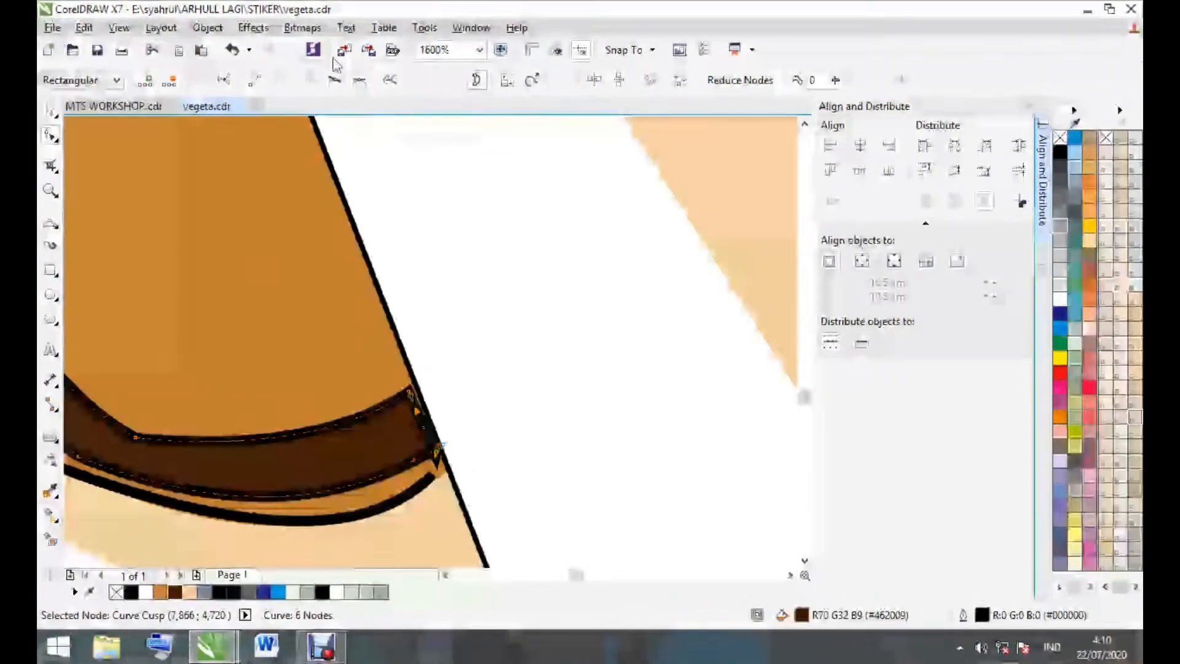
{"action": "key", "text": "space"}
{"action": "scroll", "coordinate": [286, 417], "scroll_direction": "down", "scroll_amount": 4}
{"action": "key", "text": "Escape"}
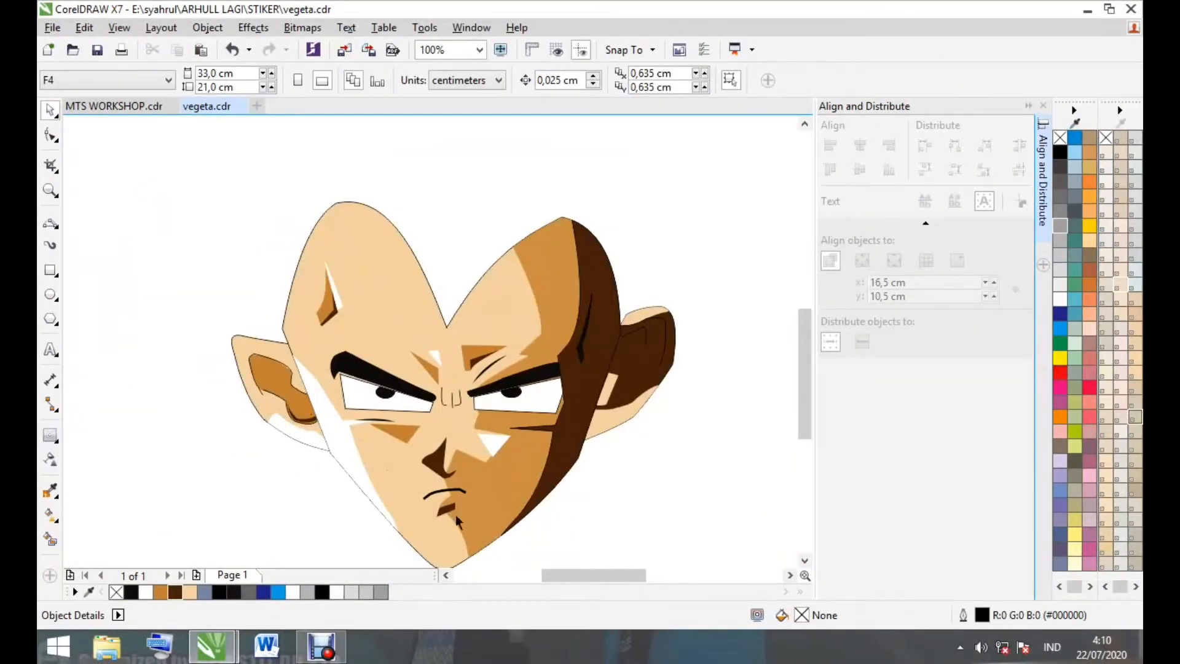
Select all the face and ear objects and group them
{"action": "scroll", "coordinate": [455, 514], "scroll_direction": "down", "scroll_amount": 1}
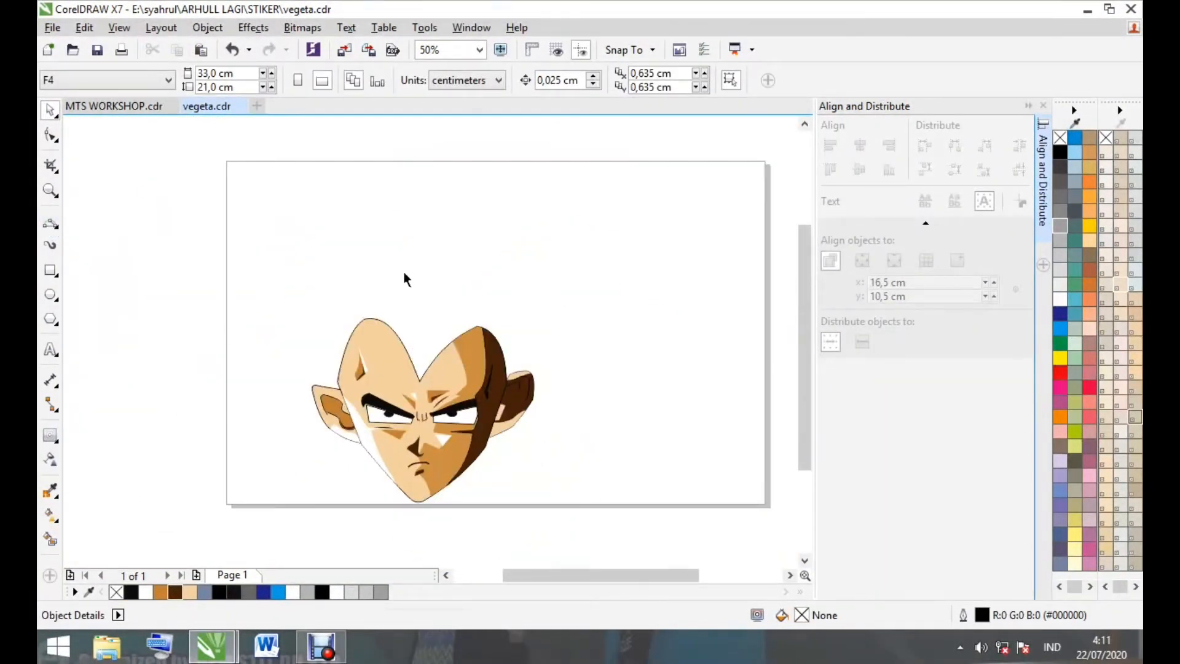
{"action": "scroll", "coordinate": [299, 450], "scroll_direction": "up", "scroll_amount": 1}
{"action": "key", "text": "F5"}
{"action": "scroll", "coordinate": [277, 376], "scroll_direction": "down", "scroll_amount": 1}
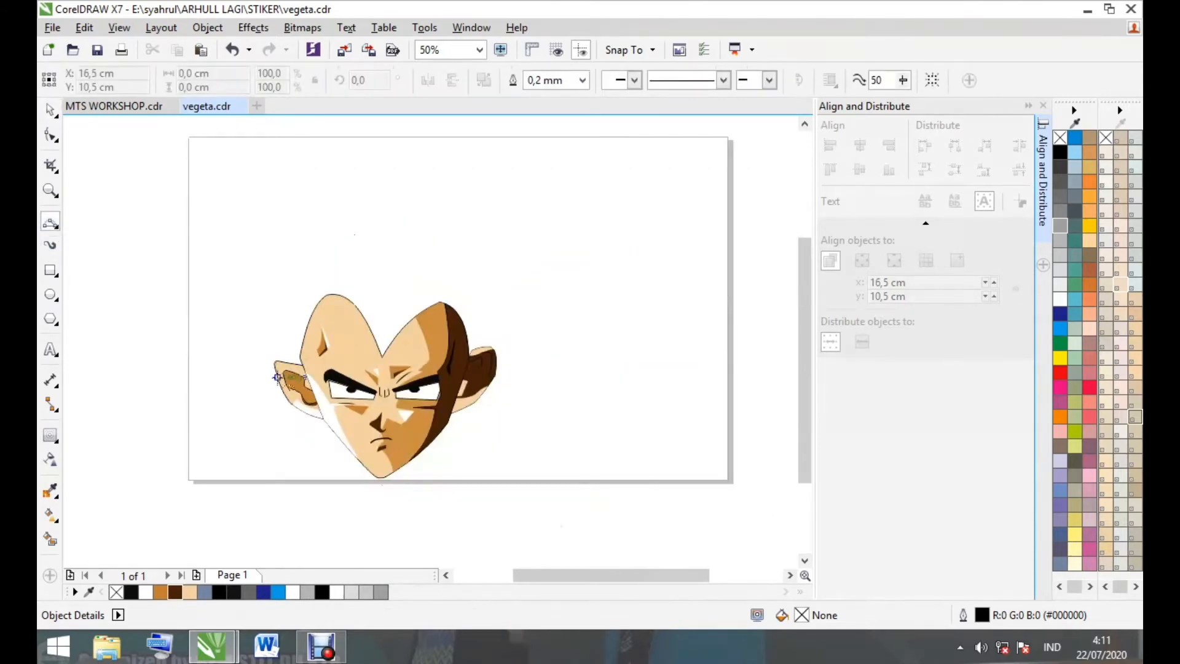
{"action": "left_click", "coordinate": [52, 111]}
{"action": "left_click_drag", "start_coordinate": [131, 250], "coordinate": [588, 509]}
{"action": "key", "text": "ctrl+g"}
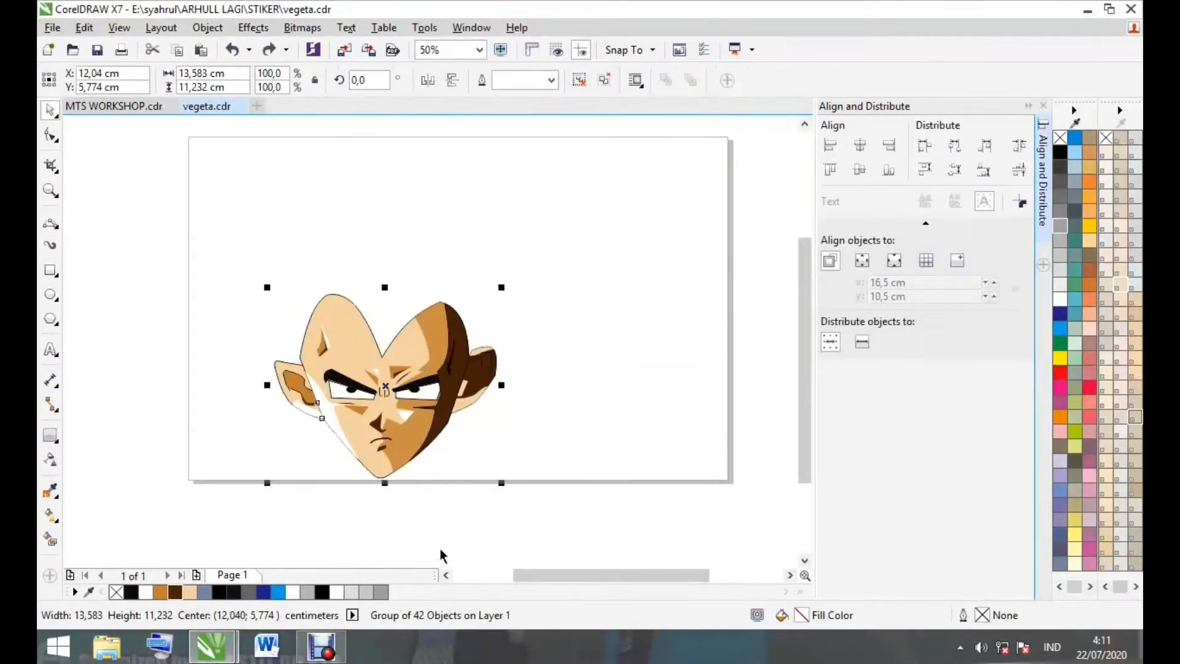
Start the hair outline at the left ear with an outward spike and a rising curve, about 3.91 by 11.01 cm
{"action": "key", "text": "F5"}
{"action": "scroll", "coordinate": [383, 431], "scroll_direction": "up", "scroll_amount": 1}
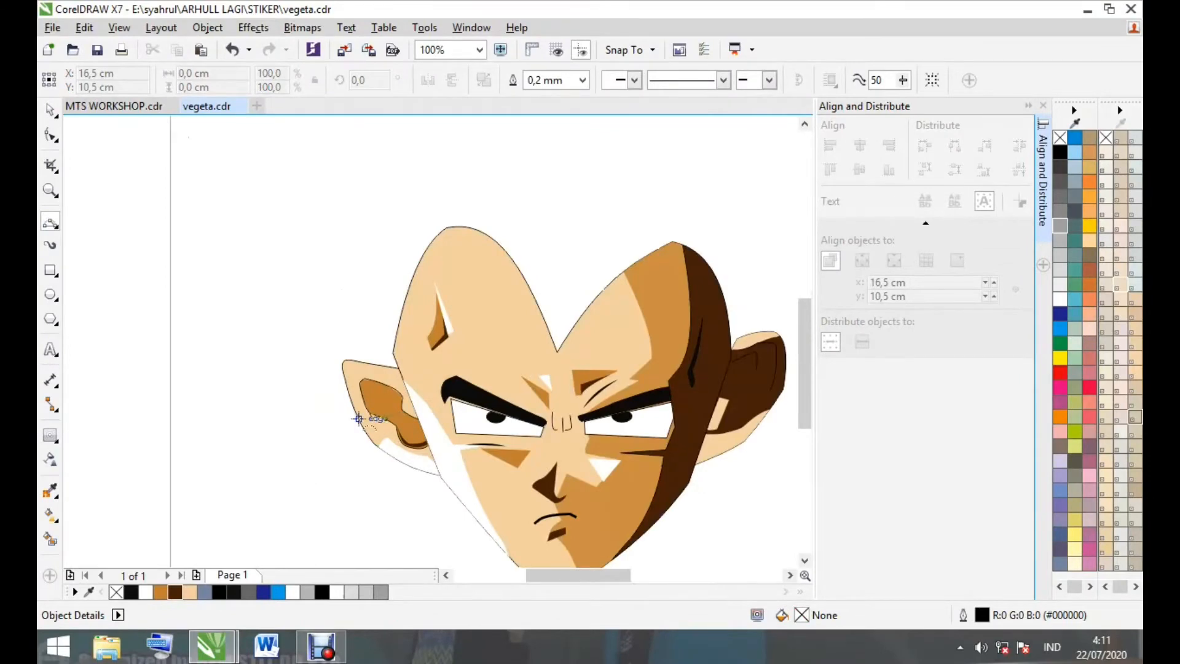
{"action": "left_click", "coordinate": [358, 418]}
{"action": "left_click", "coordinate": [230, 242]}
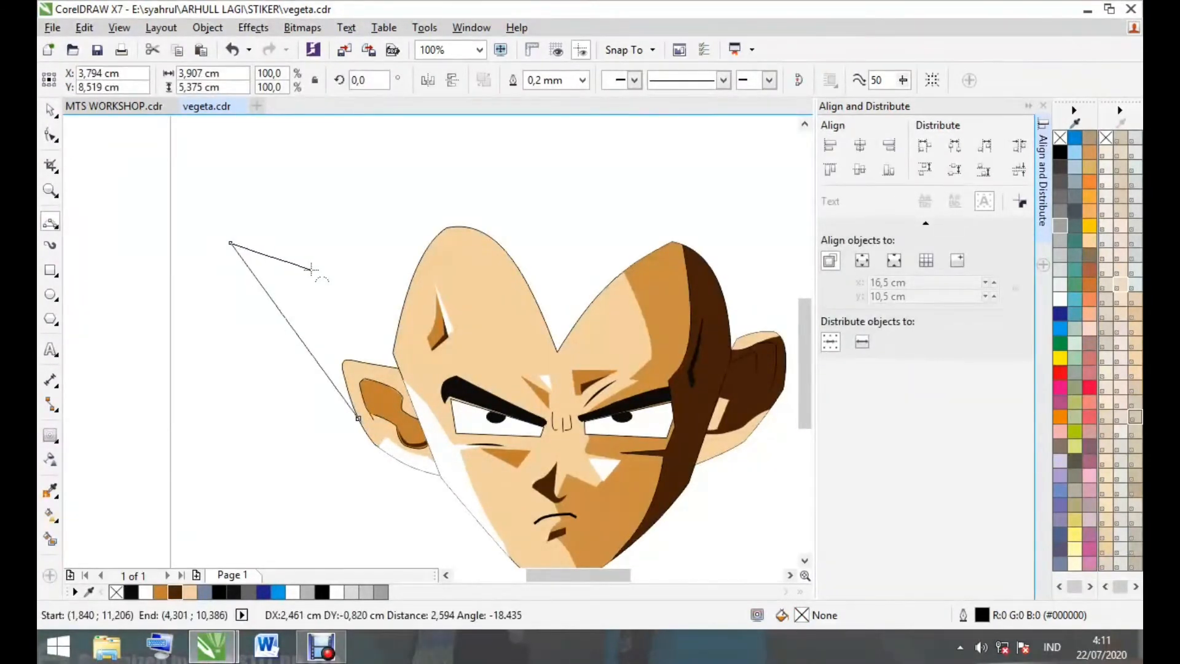
{"action": "scroll", "coordinate": [230, 243], "scroll_direction": "up", "scroll_amount": 2}
{"action": "left_click", "coordinate": [348, 394]}
{"action": "left_click", "coordinate": [306, 226]}
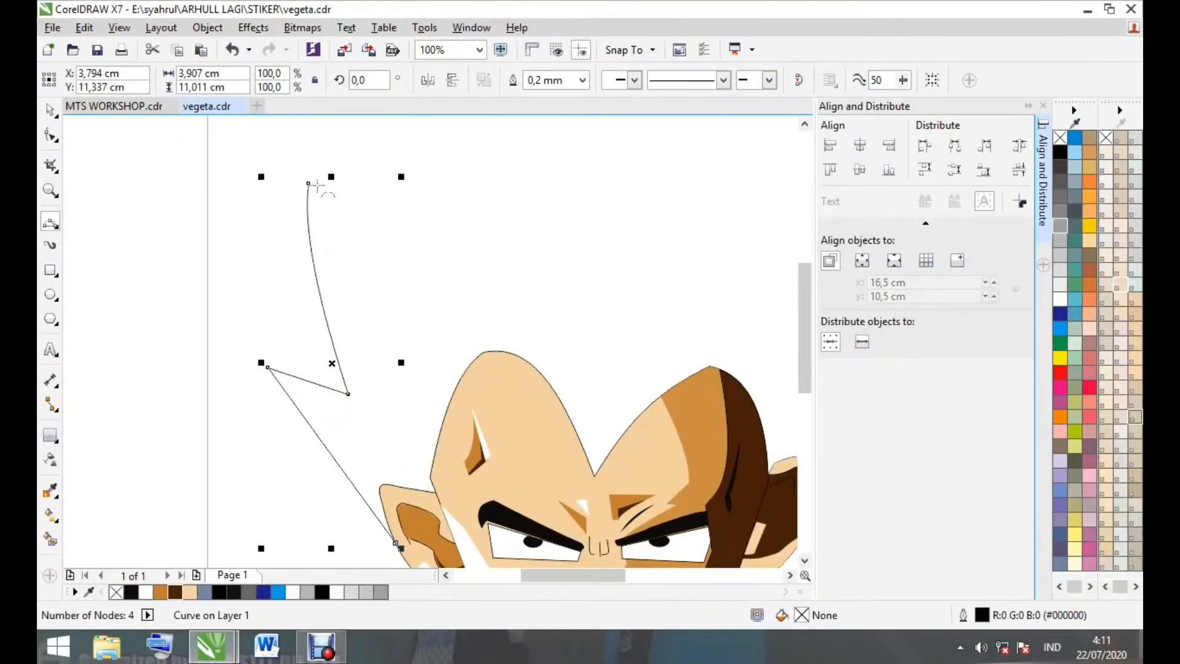
Extend the hair outline upward with a tall spike and a short descending curve, about 5.87 by 15.99 cm overall
{"action": "left_click_drag", "start_coordinate": [308, 184], "coordinate": [337, 241]}
{"action": "left_click", "coordinate": [368, 248]}
{"action": "left_click", "coordinate": [374, 174]}
{"action": "left_click_drag", "start_coordinate": [397, 306], "coordinate": [383, 315]}
{"action": "left_click", "coordinate": [368, 289]}
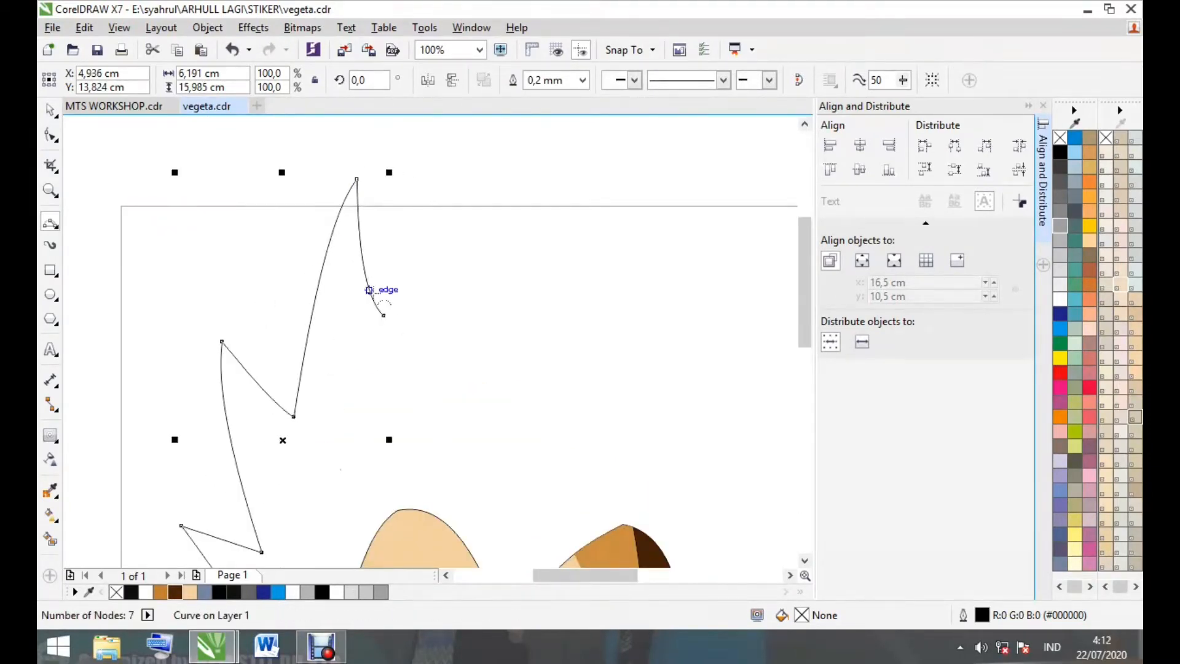
{"action": "scroll", "coordinate": [368, 289], "scroll_direction": "down", "scroll_amount": 1}
{"action": "key", "text": "ctrl+z"}
{"action": "scroll", "coordinate": [370, 239], "scroll_direction": "up", "scroll_amount": 1}
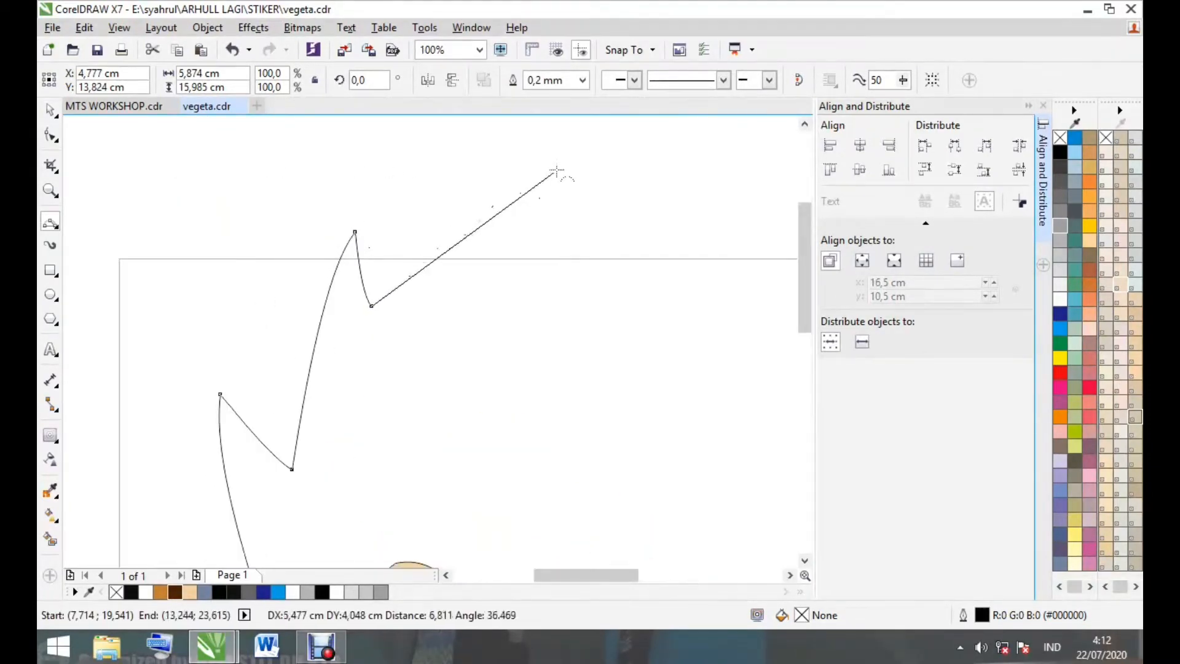
Continue the hair outline over the top of the head with three more spikes, about 16.3 by 20.54 cm overall
{"action": "left_click_drag", "start_coordinate": [516, 157], "coordinate": [519, 170]}
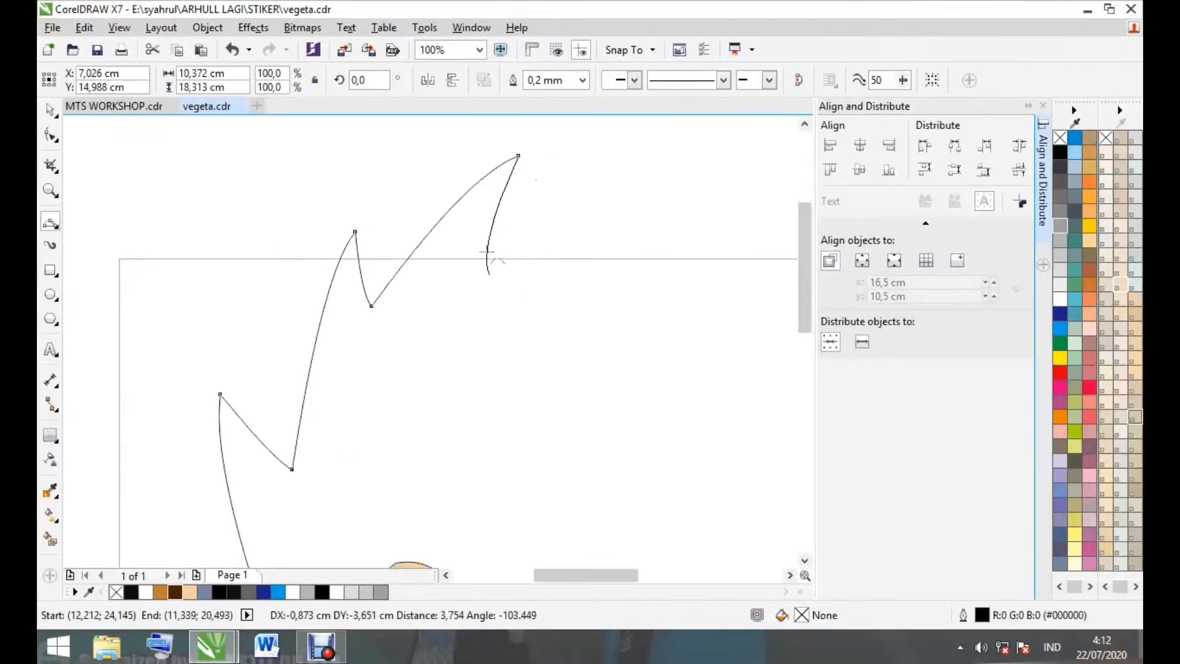
{"action": "left_click", "coordinate": [583, 276]}
{"action": "scroll", "coordinate": [454, 356], "scroll_direction": "down", "scroll_amount": 1}
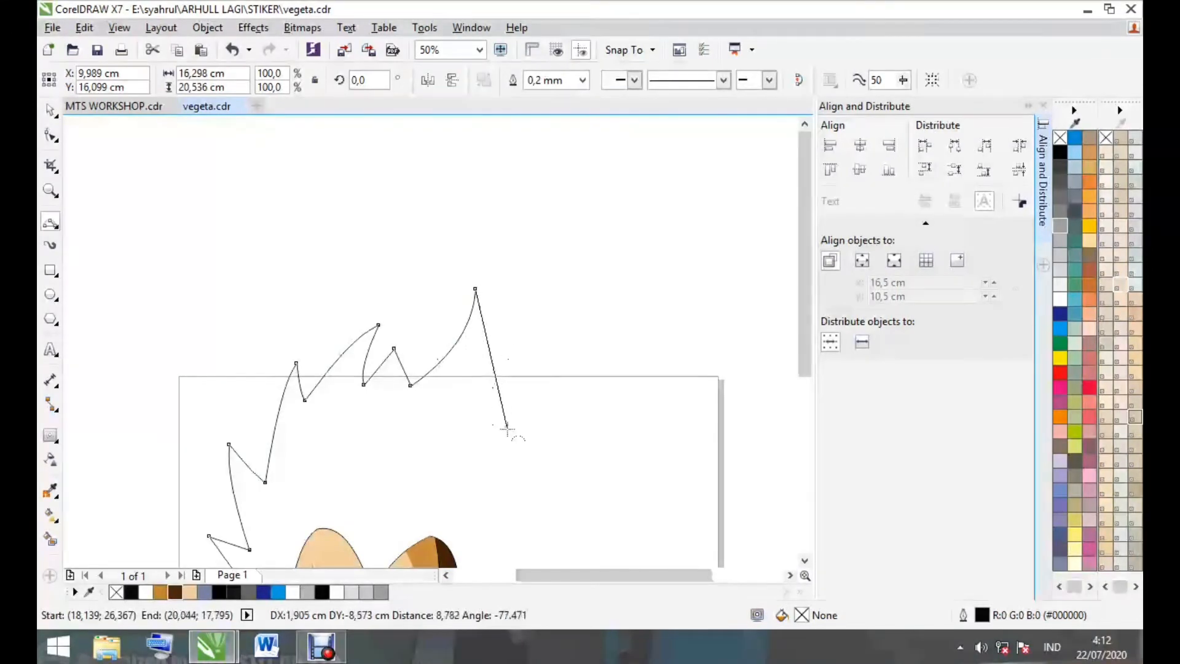
Curve the hair outline down from the tallest spike's tip, widening it to about 16.57 cm overall
{"action": "left_click", "coordinate": [507, 429]}
{"action": "scroll", "coordinate": [465, 451], "scroll_direction": "down", "scroll_amount": 1}
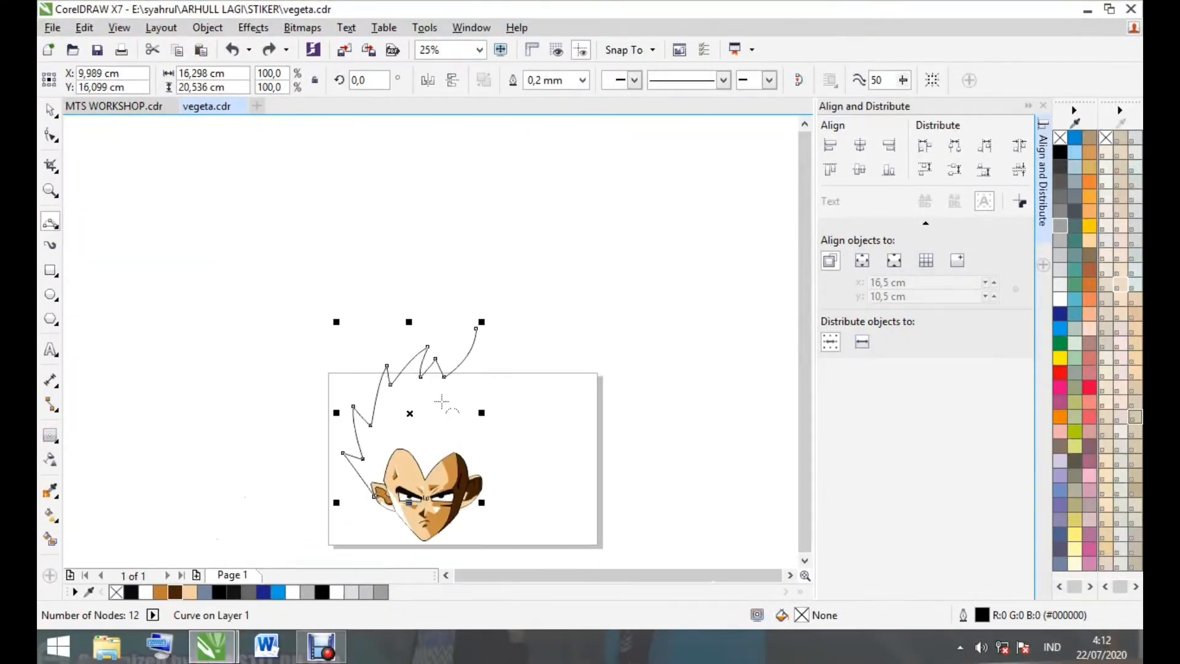
{"action": "scroll", "coordinate": [442, 403], "scroll_direction": "up", "scroll_amount": 1}
{"action": "left_click", "coordinate": [506, 346]}
{"action": "scroll", "coordinate": [507, 344], "scroll_direction": "down", "scroll_amount": 1}
{"action": "scroll", "coordinate": [512, 407], "scroll_direction": "up", "scroll_amount": 1}
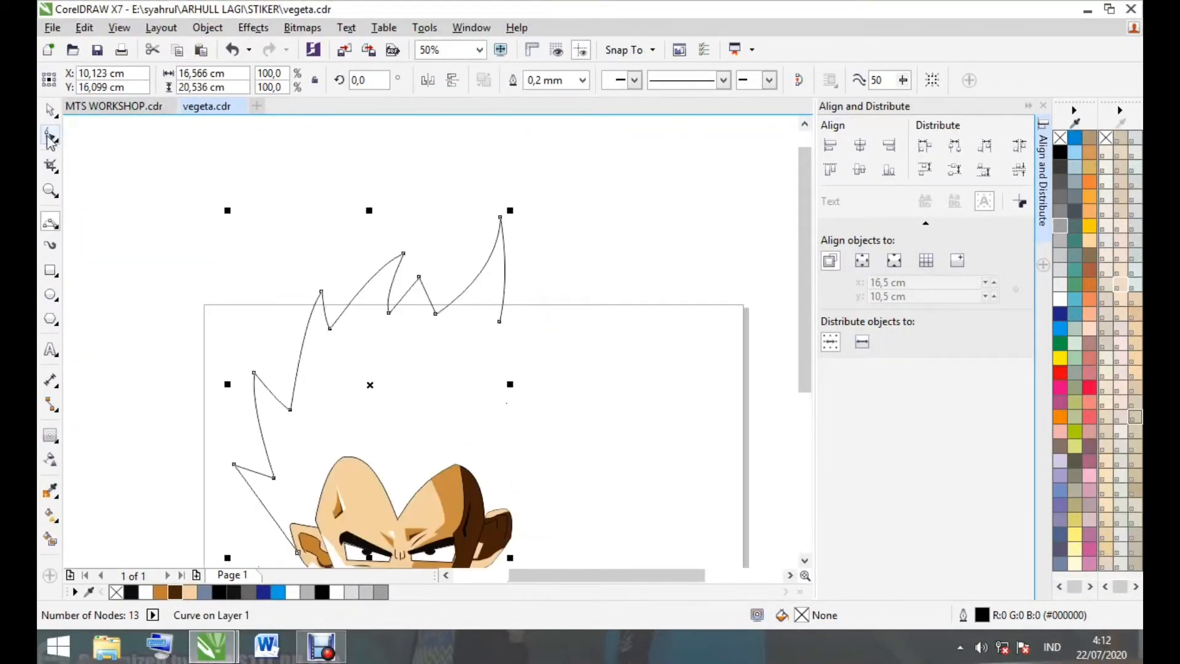
Extend the hair outline to the right of the tallest spike with another tall spike, widening it to about 19.33 cm overall
{"action": "left_click", "coordinate": [52, 135]}
{"action": "scroll", "coordinate": [499, 364], "scroll_direction": "up", "scroll_amount": 1}
{"action": "left_click_drag", "start_coordinate": [504, 276], "coordinate": [526, 298]}
{"action": "left_click", "coordinate": [51, 222]}
{"action": "scroll", "coordinate": [498, 319], "scroll_direction": "down", "scroll_amount": 1}
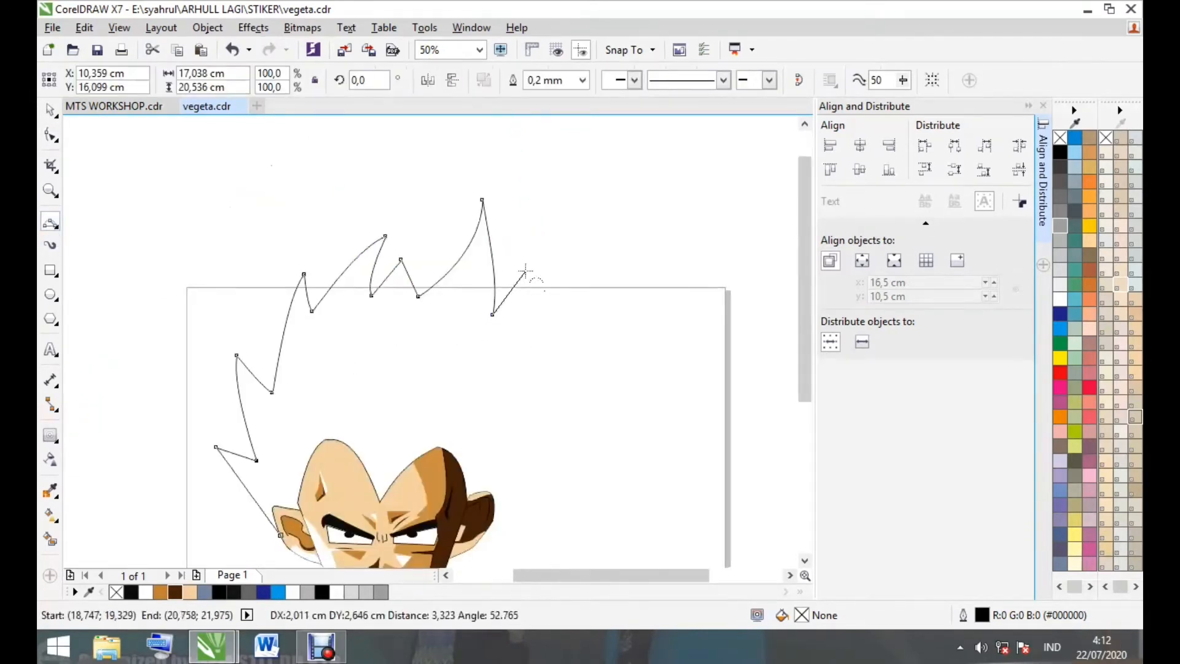
{"action": "left_click", "coordinate": [525, 270]}
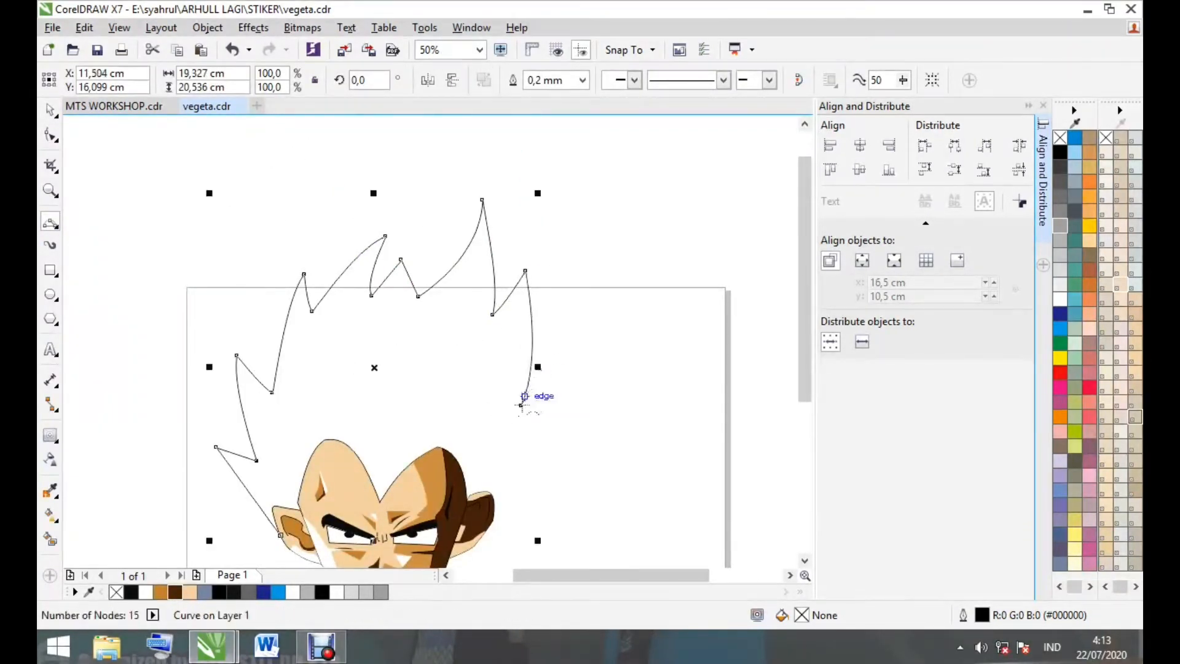
Finish the hair outline with two small spikes running down to the right ear, about 20.56 by 20.54 cm overall
{"action": "scroll", "coordinate": [504, 434], "scroll_direction": "down", "scroll_amount": 1}
{"action": "scroll", "coordinate": [476, 368], "scroll_direction": "up", "scroll_amount": 1}
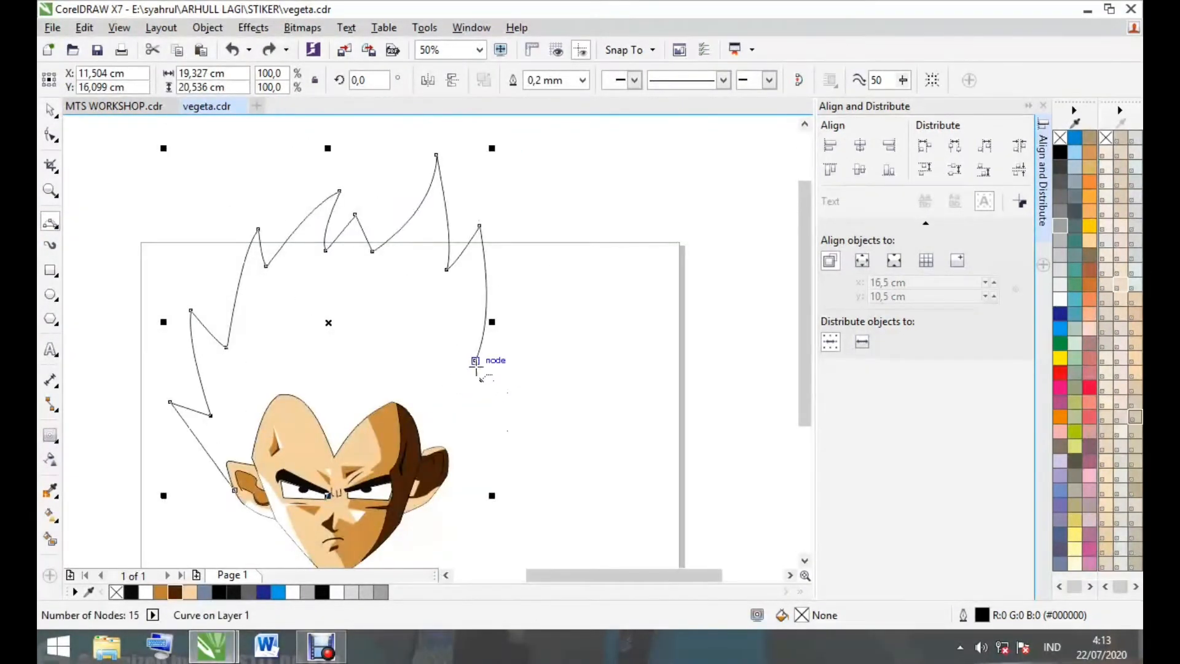
{"action": "left_click", "coordinate": [506, 335]}
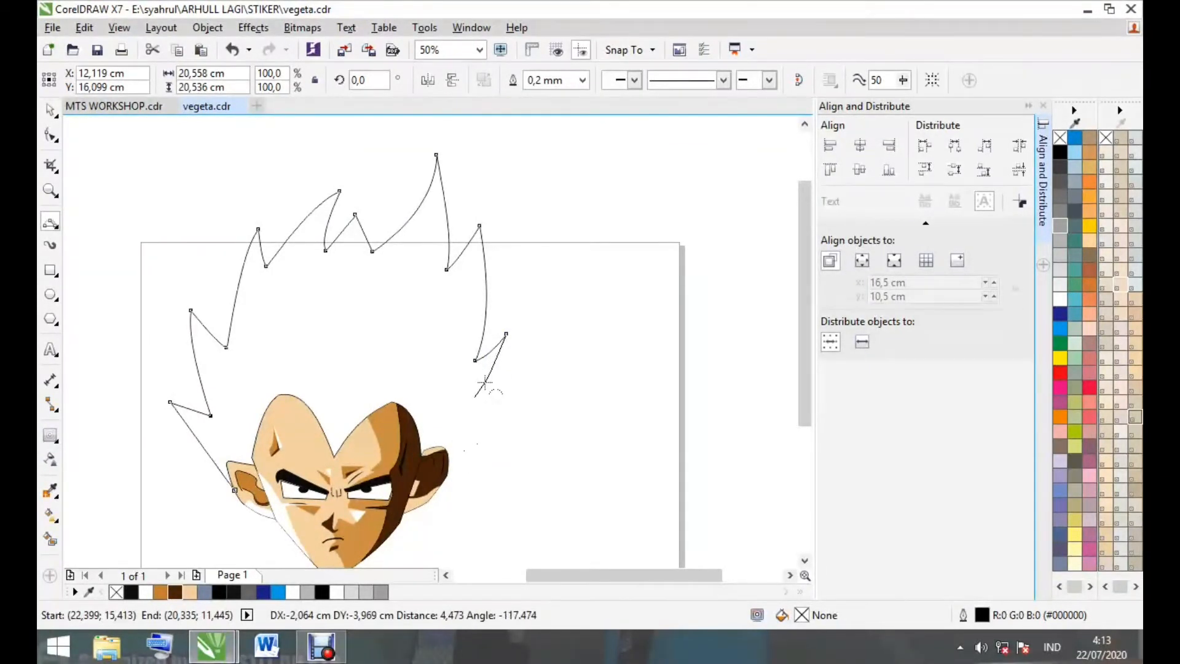
{"action": "left_click", "coordinate": [474, 398]}
{"action": "scroll", "coordinate": [503, 385], "scroll_direction": "up", "scroll_amount": 1}
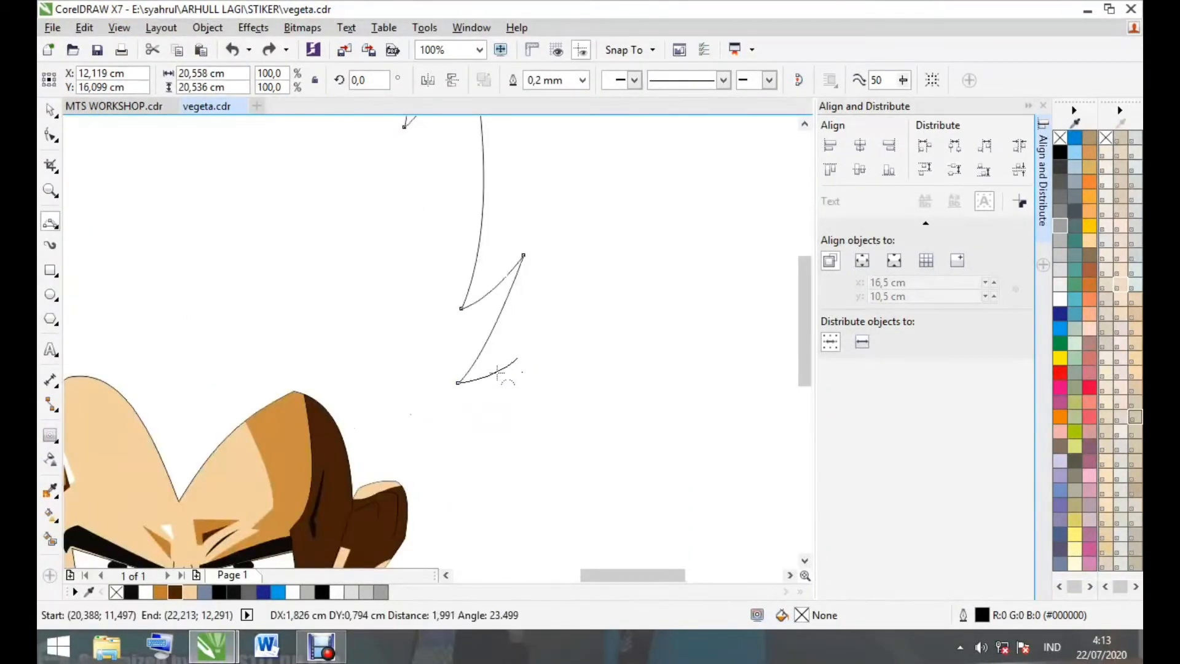
{"action": "left_click", "coordinate": [405, 529]}
{"action": "scroll", "coordinate": [534, 443], "scroll_direction": "down", "scroll_amount": 2}
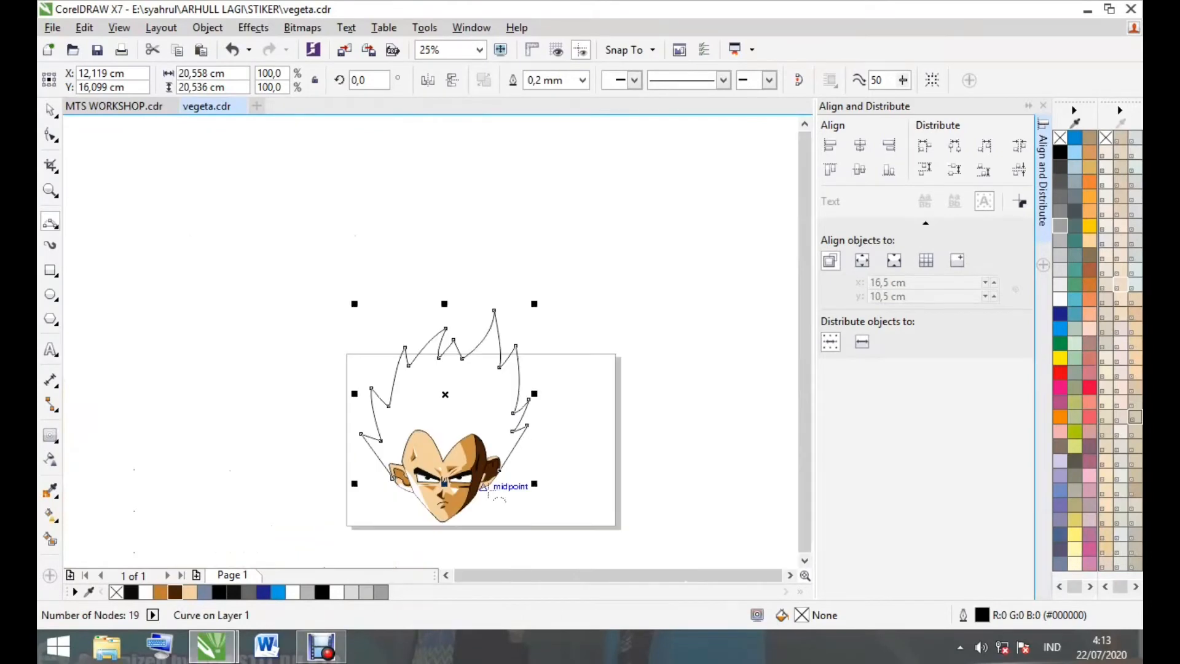
{"action": "scroll", "coordinate": [483, 493], "scroll_direction": "up", "scroll_amount": 1}
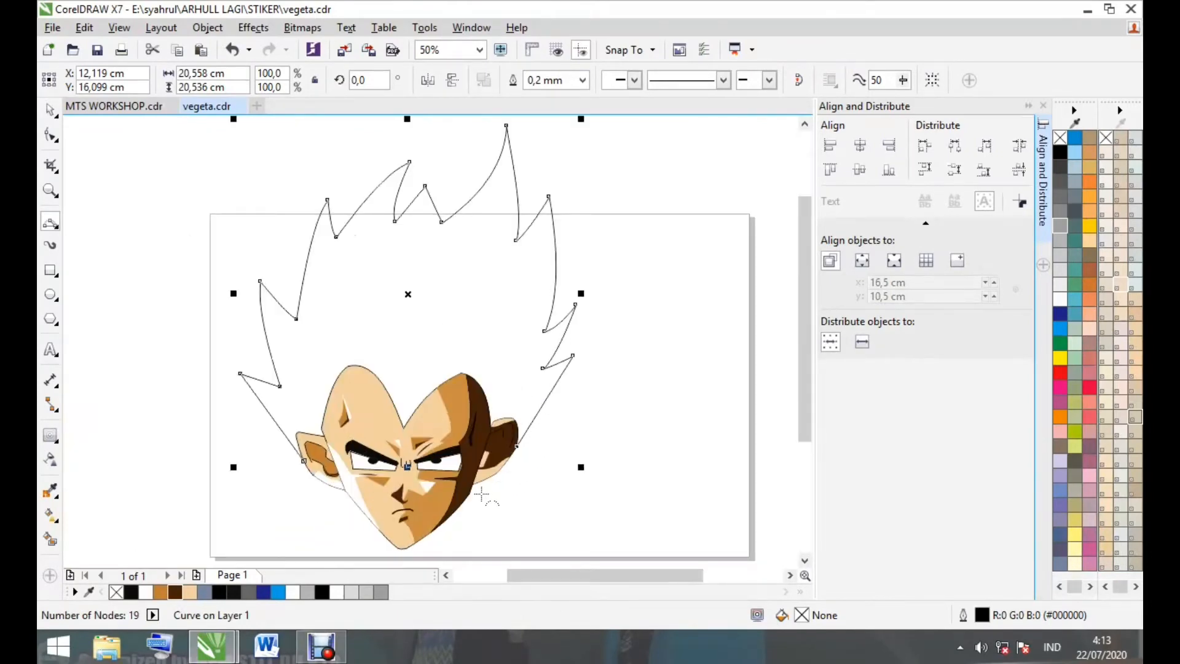
{"action": "left_click", "coordinate": [519, 448]}
Trim the hair outline with the grouped face so its lower edge follows the forehead and ears
{"action": "left_click", "coordinate": [51, 110]}
{"action": "left_click", "coordinate": [127, 255]}
{"action": "scroll", "coordinate": [126, 255], "scroll_direction": "down", "scroll_amount": 1}
{"action": "scroll", "coordinate": [265, 378], "scroll_direction": "up", "scroll_amount": 1}
{"action": "left_click_drag", "start_coordinate": [264, 378], "coordinate": [300, 446]}
{"action": "key", "text": "ctrl+z"}
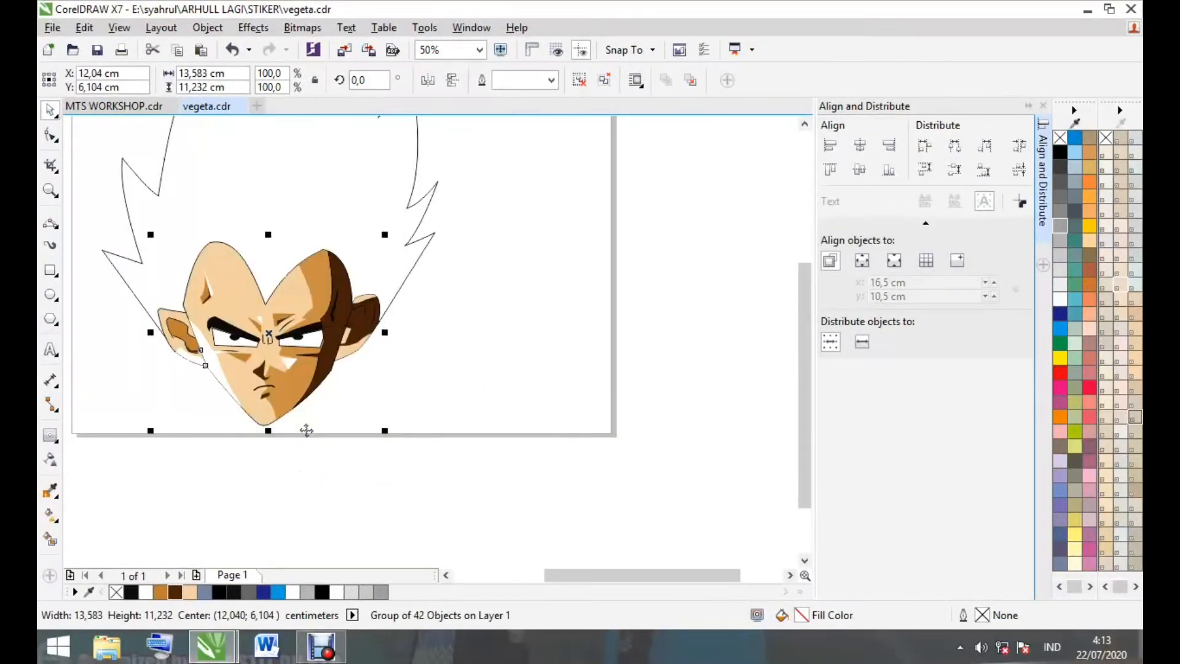
{"action": "left_click", "coordinate": [395, 296], "text": "shift"}
{"action": "left_click", "coordinate": [542, 81]}
{"action": "left_click", "coordinate": [466, 424]}
{"action": "scroll", "coordinate": [466, 424], "scroll_direction": "down", "scroll_amount": 1}
{"action": "scroll", "coordinate": [447, 319], "scroll_direction": "up", "scroll_amount": 1}
{"action": "left_click_drag", "start_coordinate": [445, 317], "coordinate": [562, 221]}
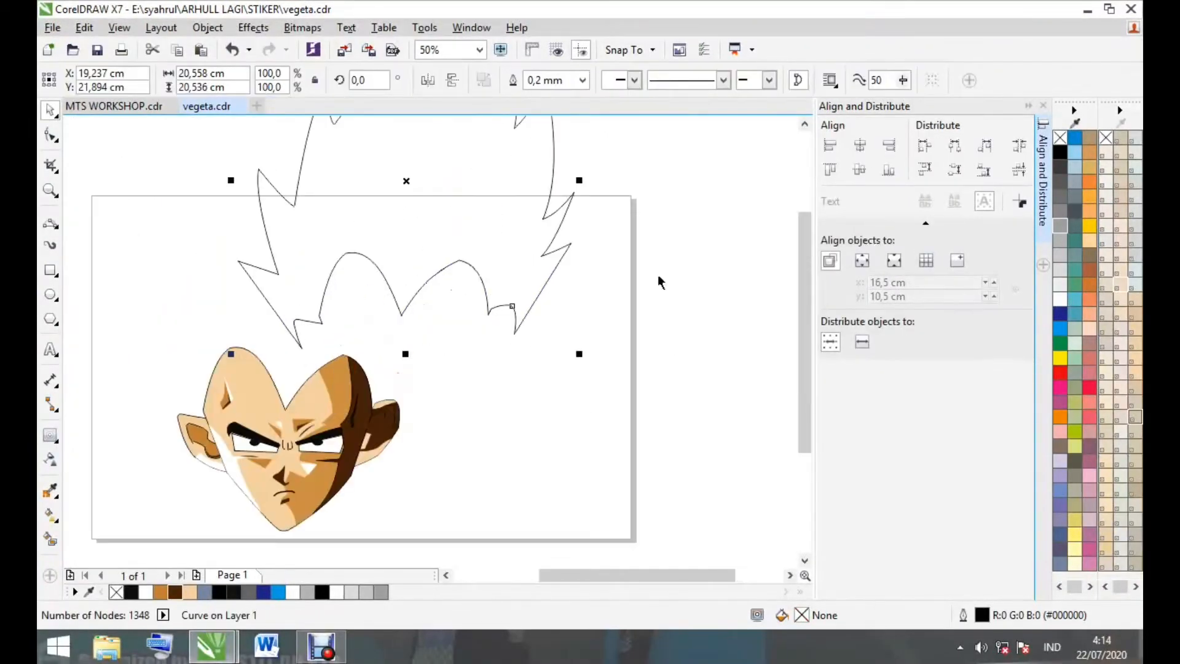
{"action": "key", "text": "ctrl+z"}
Fill the hair shape with near-black (R12 G11 B9)
{"action": "left_click", "coordinate": [564, 400]}
{"action": "scroll", "coordinate": [356, 384], "scroll_direction": "down", "scroll_amount": 1}
{"action": "left_click", "coordinate": [377, 395]}
{"action": "left_click", "coordinate": [131, 592]}
{"action": "left_click", "coordinate": [623, 431]}
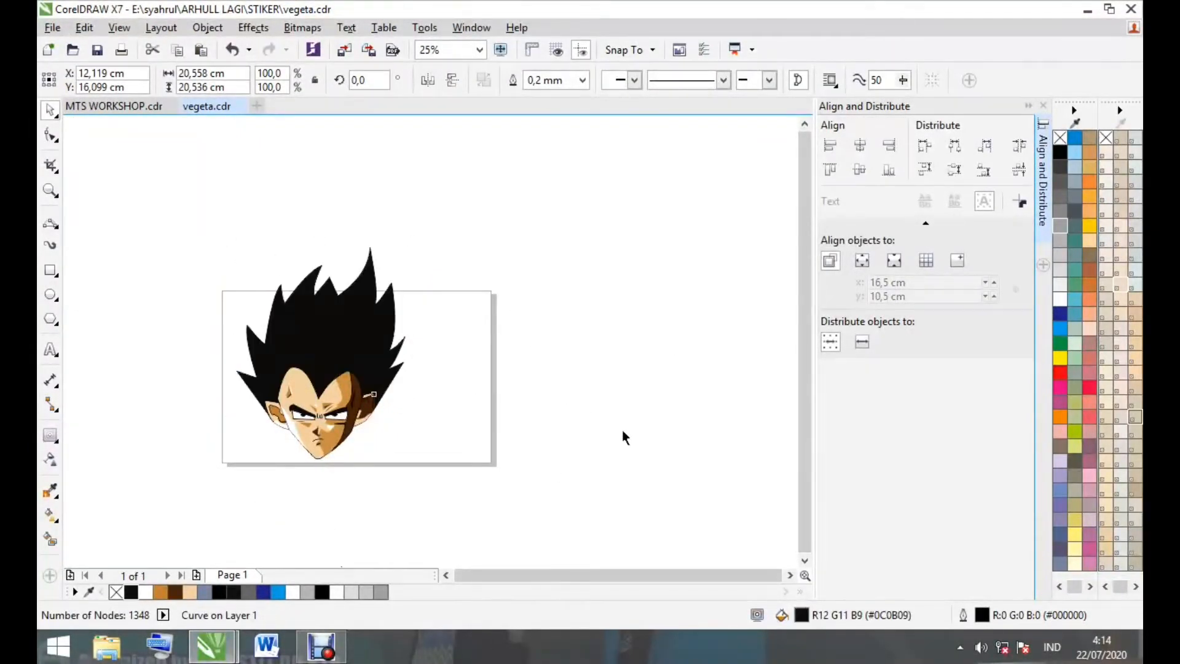
Draw a curved highlight about 2.78 by 2.94 cm in the hair's left spike and fill it with gray (R103 G103 B103)
{"action": "scroll", "coordinate": [364, 433], "scroll_direction": "down", "scroll_amount": 1}
{"action": "scroll", "coordinate": [329, 410], "scroll_direction": "up", "scroll_amount": 1}
{"action": "scroll", "coordinate": [328, 410], "scroll_direction": "up", "scroll_amount": 1}
{"action": "left_click", "coordinate": [50, 223]}
{"action": "scroll", "coordinate": [247, 325], "scroll_direction": "up", "scroll_amount": 1}
{"action": "mouse_move", "coordinate": [241, 290]}
{"action": "left_mouse_down"}
{"action": "mouse_move", "coordinate": [320, 385]}
{"action": "mouse_move", "coordinate": [264, 316]}
{"action": "left_mouse_up"}
{"action": "left_click", "coordinate": [276, 344]}
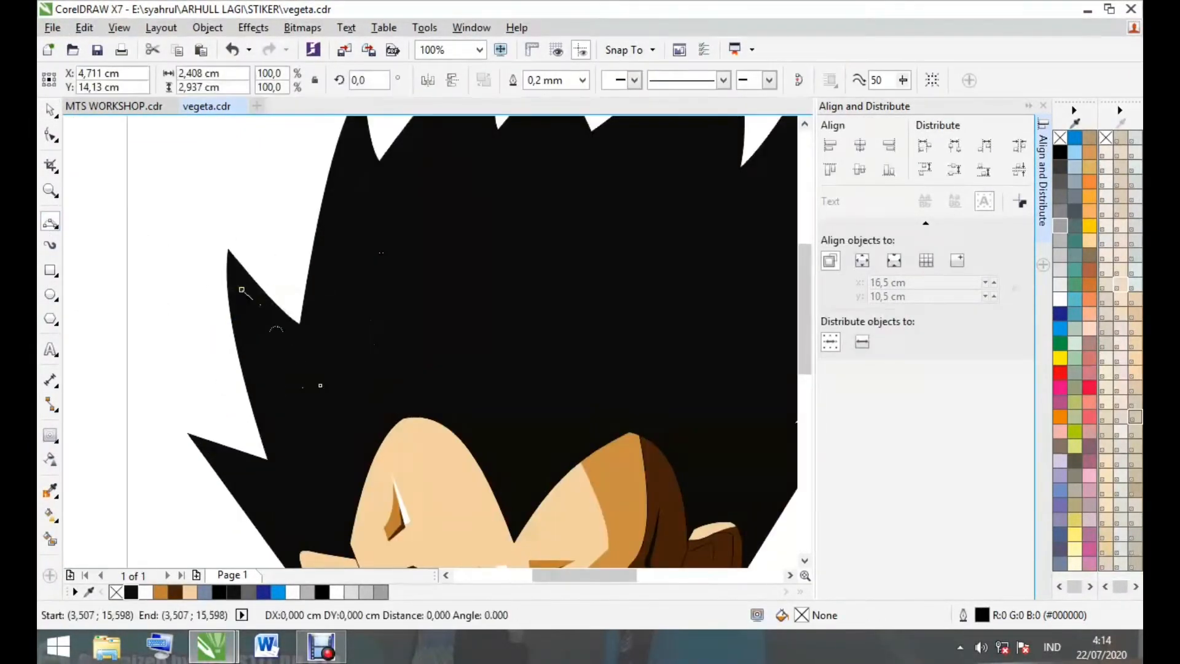
{"action": "left_click", "coordinate": [248, 592]}
{"action": "scroll", "coordinate": [241, 502], "scroll_direction": "down", "scroll_amount": 1}
{"action": "scroll", "coordinate": [332, 350], "scroll_direction": "up", "scroll_amount": 1}
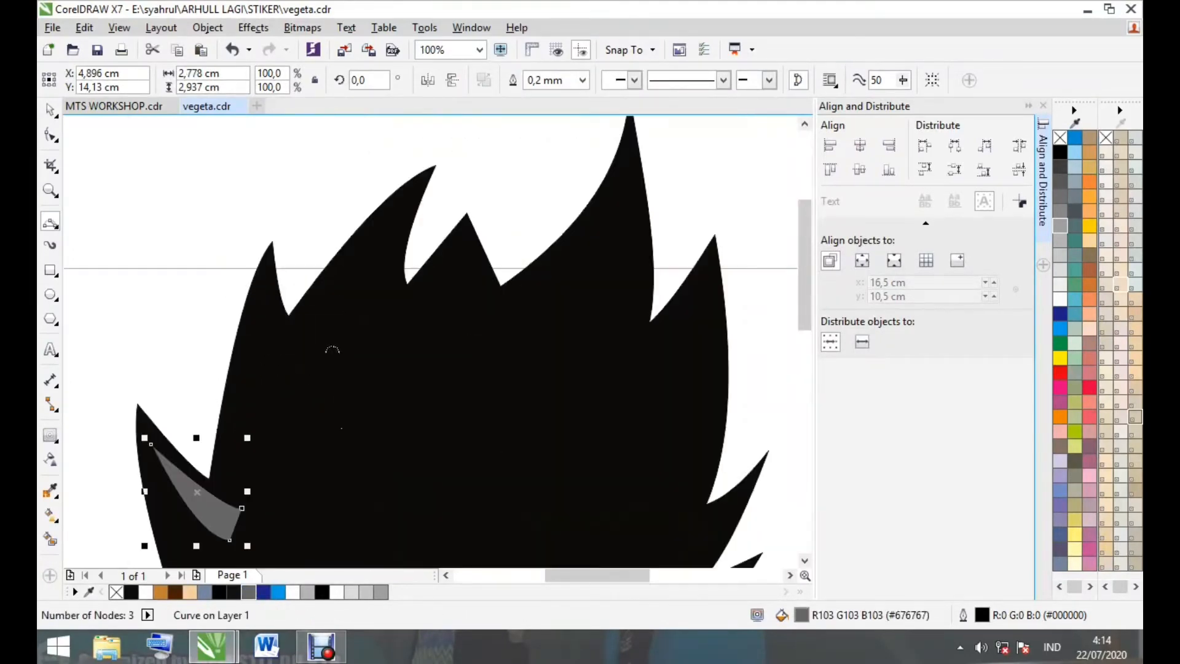
{"action": "left_click_drag", "start_coordinate": [380, 269], "coordinate": [430, 406]}
{"action": "left_click", "coordinate": [410, 361]}
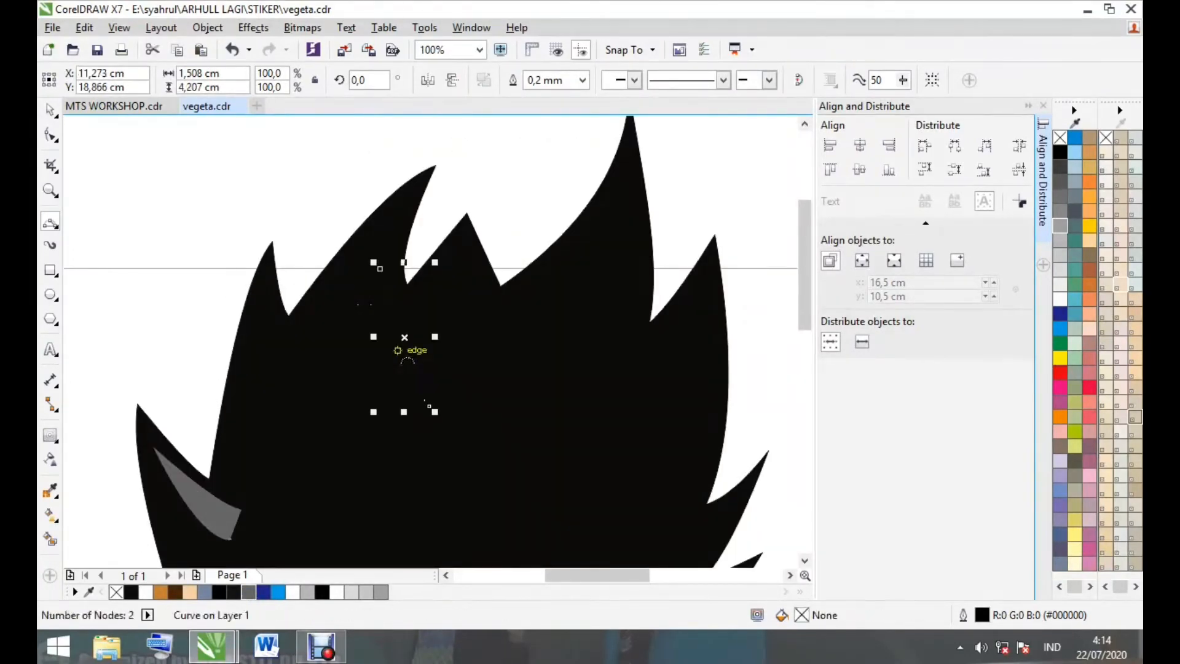
{"action": "left_click_drag", "start_coordinate": [273, 313], "coordinate": [382, 459]}
{"action": "left_click", "coordinate": [293, 402]}
Draw a tall pointed highlight inside the next hair spike and fill it with the same gray
{"action": "scroll", "coordinate": [295, 381], "scroll_direction": "down", "scroll_amount": 1}
{"action": "scroll", "coordinate": [289, 418], "scroll_direction": "up", "scroll_amount": 1}
{"action": "left_click_drag", "start_coordinate": [289, 232], "coordinate": [286, 420]}
{"action": "left_click", "coordinate": [284, 344]}
{"action": "mouse_move", "coordinate": [287, 420]}
{"action": "left_mouse_down"}
{"action": "mouse_move", "coordinate": [331, 413]}
{"action": "mouse_move", "coordinate": [362, 268]}
{"action": "mouse_move", "coordinate": [341, 269]}
{"action": "left_mouse_up"}
{"action": "left_click", "coordinate": [245, 593]}
Draw a three-node highlight about 1.46 by 3.39 cm beside the tall one, above the left forehead, and fill it gray
{"action": "scroll", "coordinate": [173, 389], "scroll_direction": "down", "scroll_amount": 1}
{"action": "scroll", "coordinate": [248, 400], "scroll_direction": "up", "scroll_amount": 1}
{"action": "left_click", "coordinate": [338, 277]}
{"action": "scroll", "coordinate": [336, 312], "scroll_direction": "down", "scroll_amount": 1}
{"action": "scroll", "coordinate": [345, 318], "scroll_direction": "up", "scroll_amount": 1}
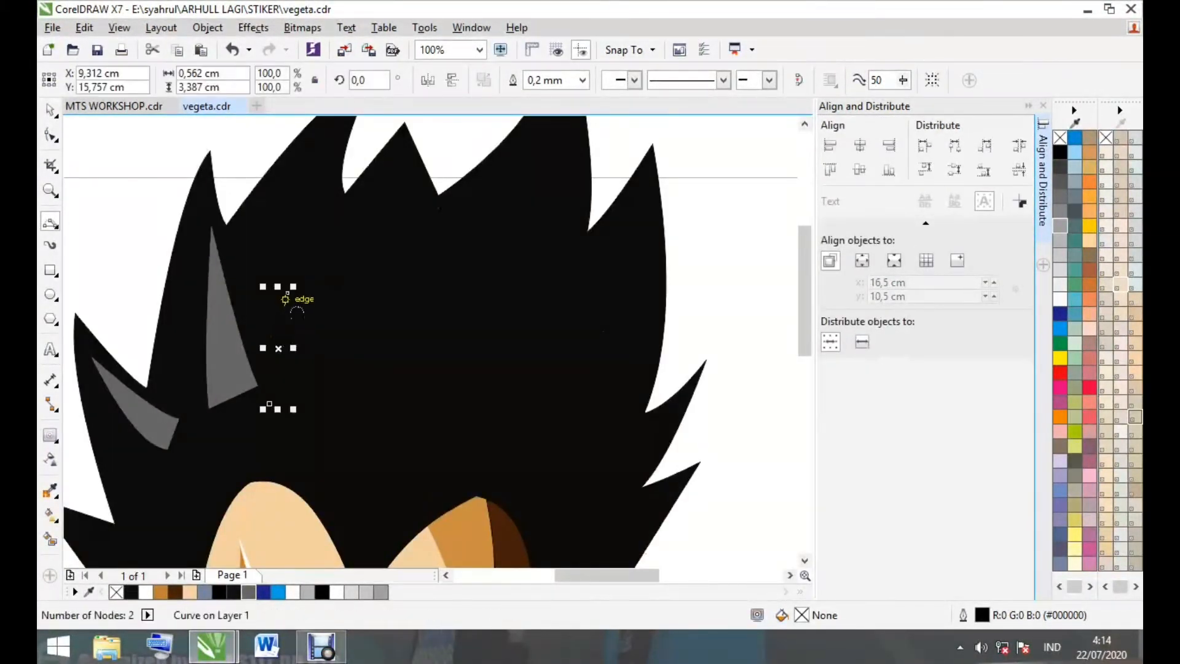
{"action": "left_click_drag", "start_coordinate": [317, 403], "coordinate": [270, 403]}
{"action": "left_click", "coordinate": [276, 406]}
{"action": "left_click", "coordinate": [245, 593]}
Draw a slim curved highlight about 2.36 by 6.5 cm in the tallest hair spike and fill it gray
{"action": "scroll", "coordinate": [278, 474], "scroll_direction": "down", "scroll_amount": 1}
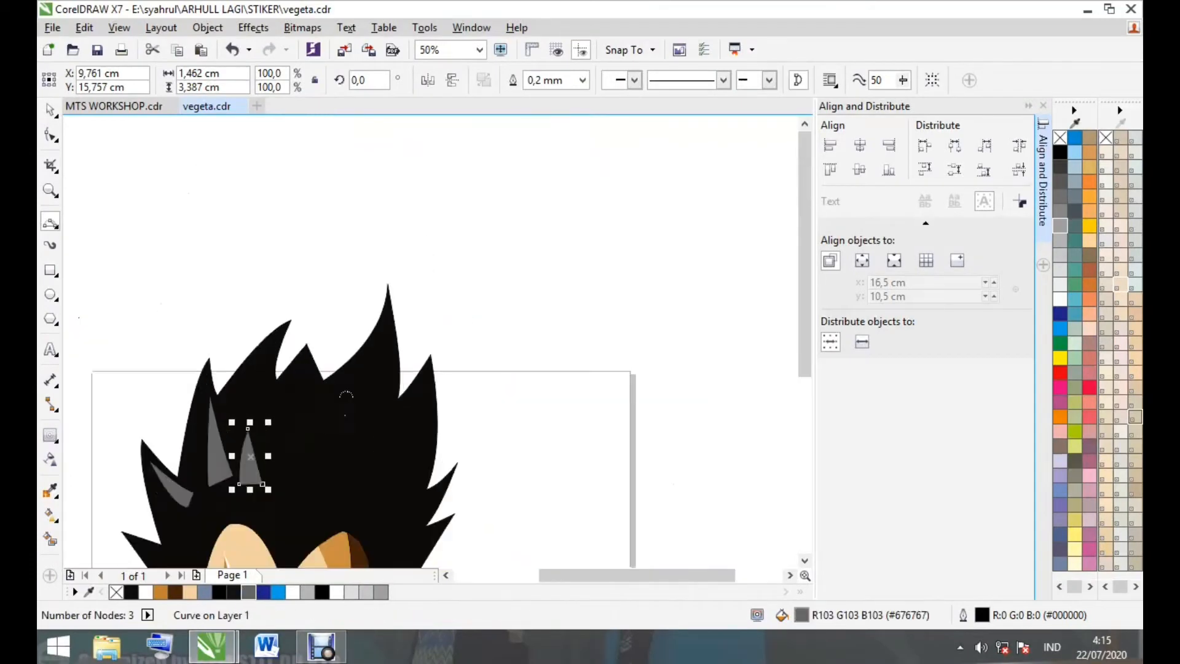
{"action": "scroll", "coordinate": [360, 344], "scroll_direction": "up", "scroll_amount": 1}
{"action": "scroll", "coordinate": [383, 328], "scroll_direction": "up", "scroll_amount": 1}
{"action": "mouse_move", "coordinate": [346, 362]}
{"action": "left_mouse_down"}
{"action": "mouse_move", "coordinate": [439, 220]}
{"action": "mouse_move", "coordinate": [432, 197]}
{"action": "left_mouse_up"}
{"action": "left_click", "coordinate": [405, 280]}
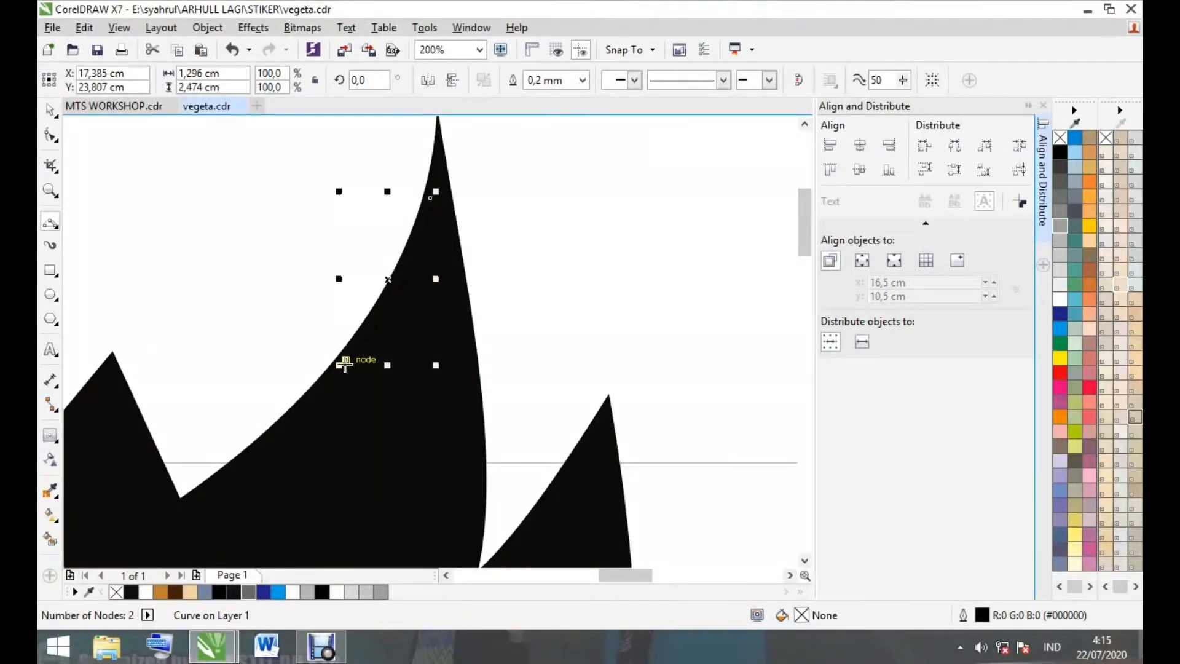
{"action": "left_click_drag", "start_coordinate": [345, 362], "coordinate": [386, 333]}
{"action": "left_click", "coordinate": [384, 328]}
{"action": "scroll", "coordinate": [387, 286], "scroll_direction": "down", "scroll_amount": 1}
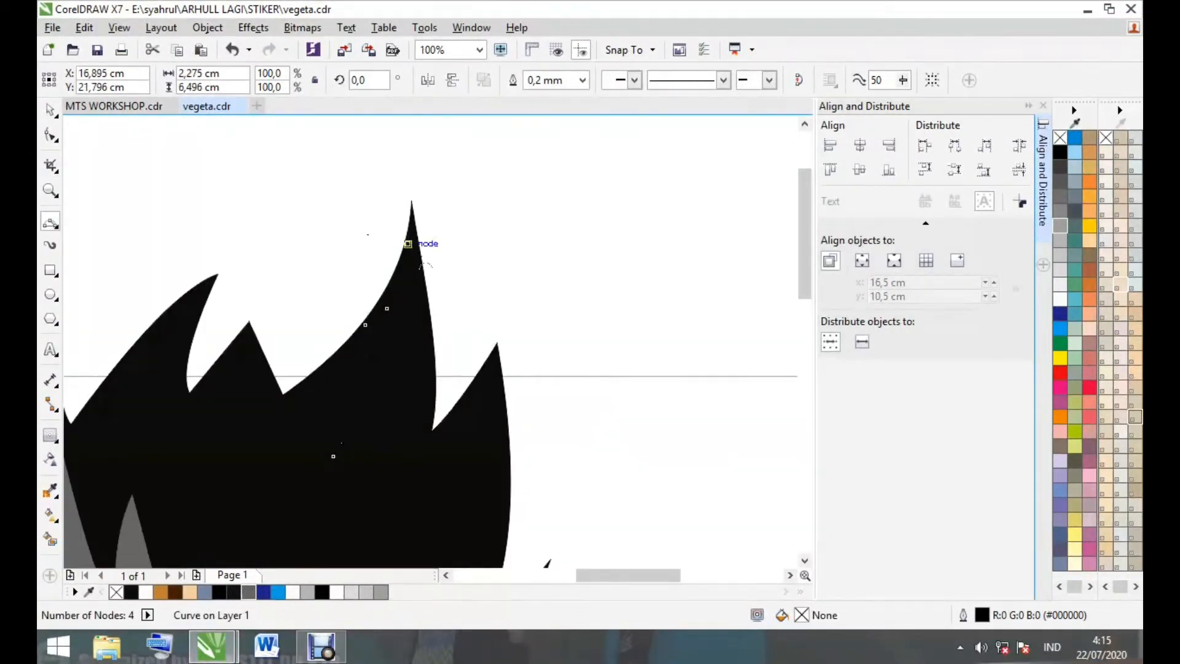
{"action": "left_click", "coordinate": [403, 325]}
{"action": "left_click", "coordinate": [249, 591]}
Add two gray highlights on the hair's right side, a large curved one and a small one about 2.12 by 2.71 cm in the lower spike
{"action": "scroll", "coordinate": [232, 318], "scroll_direction": "down", "scroll_amount": 1}
{"action": "scroll", "coordinate": [347, 341], "scroll_direction": "down", "scroll_amount": 1}
{"action": "scroll", "coordinate": [321, 398], "scroll_direction": "up", "scroll_amount": 1}
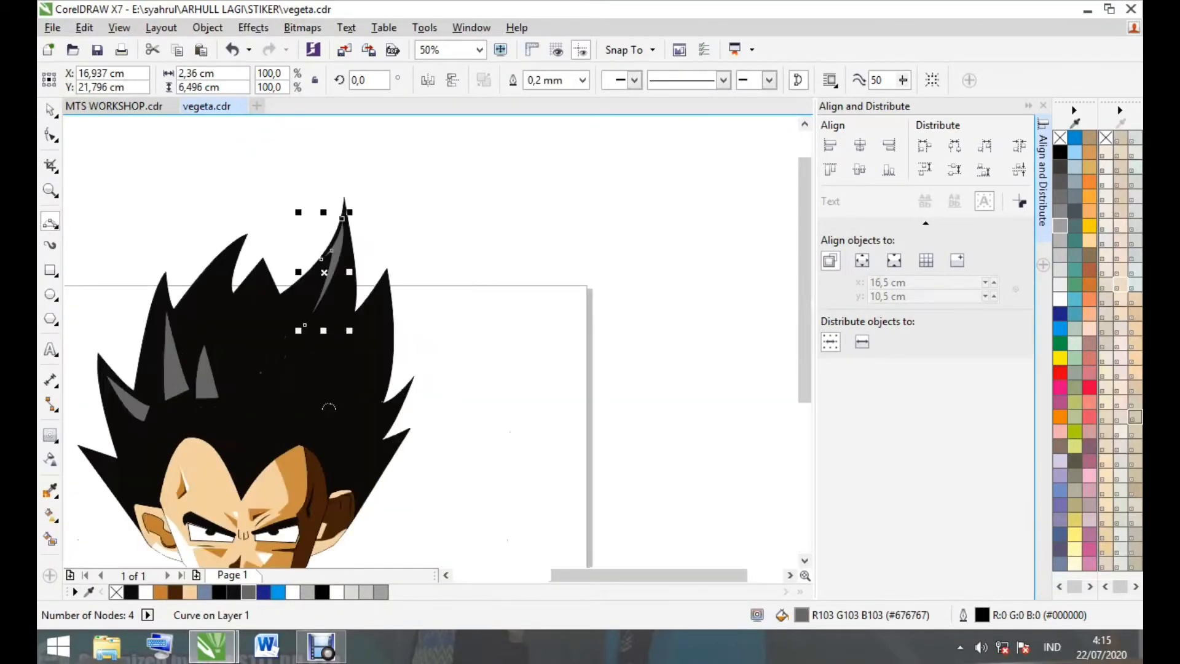
{"action": "scroll", "coordinate": [298, 394], "scroll_direction": "up", "scroll_amount": 1}
{"action": "left_click", "coordinate": [398, 320]}
{"action": "mouse_move", "coordinate": [446, 254]}
{"action": "left_mouse_down"}
{"action": "mouse_move", "coordinate": [369, 460]}
{"action": "mouse_move", "coordinate": [350, 467]}
{"action": "mouse_move", "coordinate": [335, 357]}
{"action": "mouse_move", "coordinate": [473, 260]}
{"action": "left_mouse_up"}
{"action": "left_click", "coordinate": [333, 433]}
{"action": "left_click", "coordinate": [248, 592]}
{"action": "scroll", "coordinate": [252, 344], "scroll_direction": "down", "scroll_amount": 1}
{"action": "scroll", "coordinate": [352, 393], "scroll_direction": "up", "scroll_amount": 2}
{"action": "scroll", "coordinate": [369, 342], "scroll_direction": "down", "scroll_amount": 1}
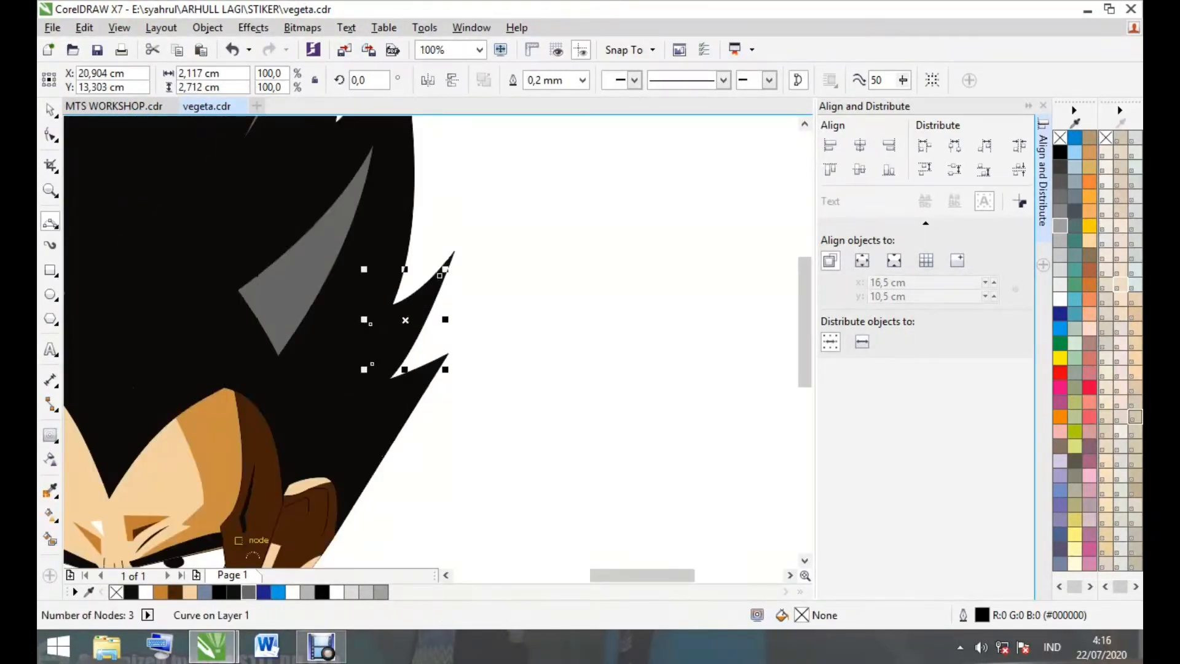
{"action": "scroll", "coordinate": [470, 379], "scroll_direction": "down", "scroll_amount": 1}
{"action": "scroll", "coordinate": [481, 372], "scroll_direction": "down", "scroll_amount": 1}
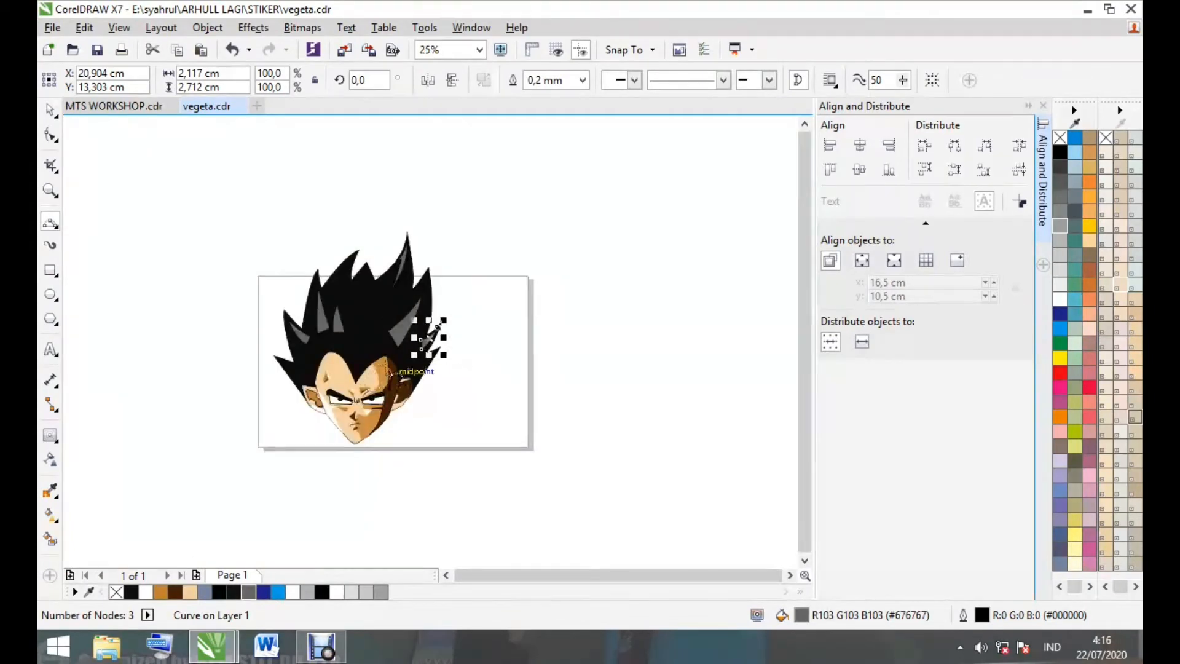
Reshape the highlight above the left forehead so its tip leans right and its sides curve
{"action": "scroll", "coordinate": [376, 349], "scroll_direction": "up", "scroll_amount": 1}
{"action": "left_click", "coordinate": [51, 135]}
{"action": "left_click", "coordinate": [336, 249]}
{"action": "scroll", "coordinate": [349, 213], "scroll_direction": "up", "scroll_amount": 1}
{"action": "left_click_drag", "start_coordinate": [320, 217], "coordinate": [353, 184]}
{"action": "scroll", "coordinate": [373, 318], "scroll_direction": "down", "scroll_amount": 1}
{"action": "left_click_drag", "start_coordinate": [372, 255], "coordinate": [397, 222]}
{"action": "scroll", "coordinate": [362, 252], "scroll_direction": "up", "scroll_amount": 1}
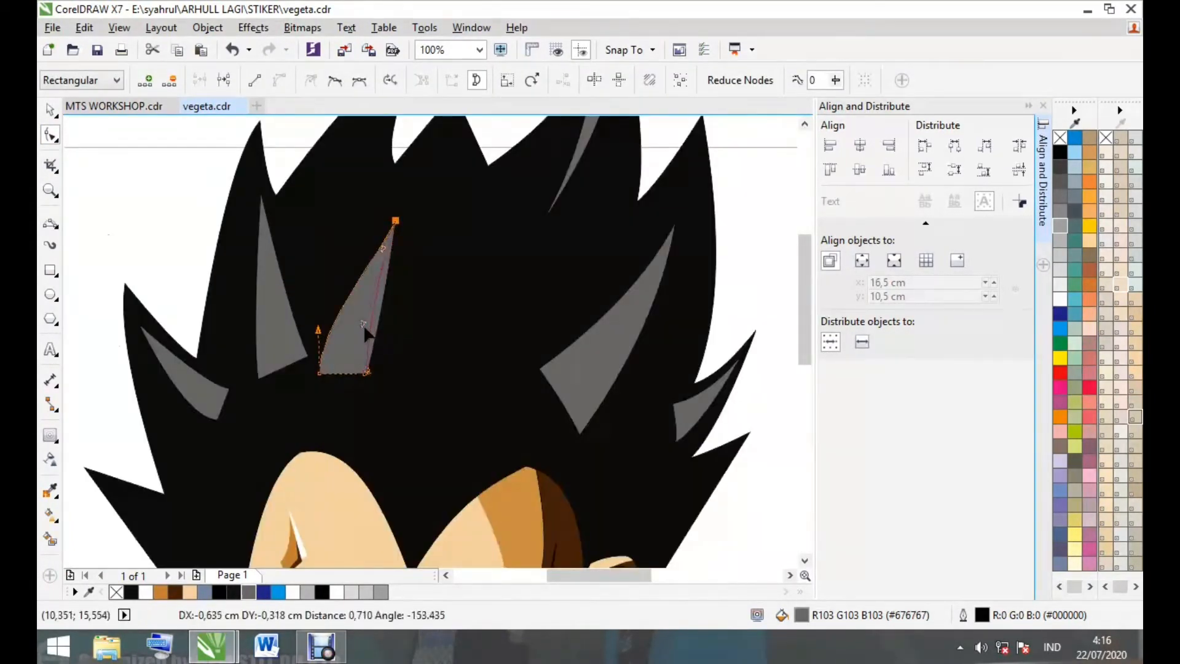
{"action": "left_click_drag", "start_coordinate": [365, 327], "coordinate": [365, 327]}
Reshape the base and edges of the large highlight on the hair's right side
{"action": "scroll", "coordinate": [369, 380], "scroll_direction": "down", "scroll_amount": 1}
{"action": "left_click", "coordinate": [468, 386]}
{"action": "scroll", "coordinate": [467, 398], "scroll_direction": "up", "scroll_amount": 1}
{"action": "left_click_drag", "start_coordinate": [481, 413], "coordinate": [462, 425]}
{"action": "left_click_drag", "start_coordinate": [443, 349], "coordinate": [437, 326]}
{"action": "left_click_drag", "start_coordinate": [478, 295], "coordinate": [500, 304]}
{"action": "scroll", "coordinate": [468, 369], "scroll_direction": "down", "scroll_amount": 1}
{"action": "left_click", "coordinate": [51, 111]}
{"action": "left_click", "coordinate": [204, 280]}
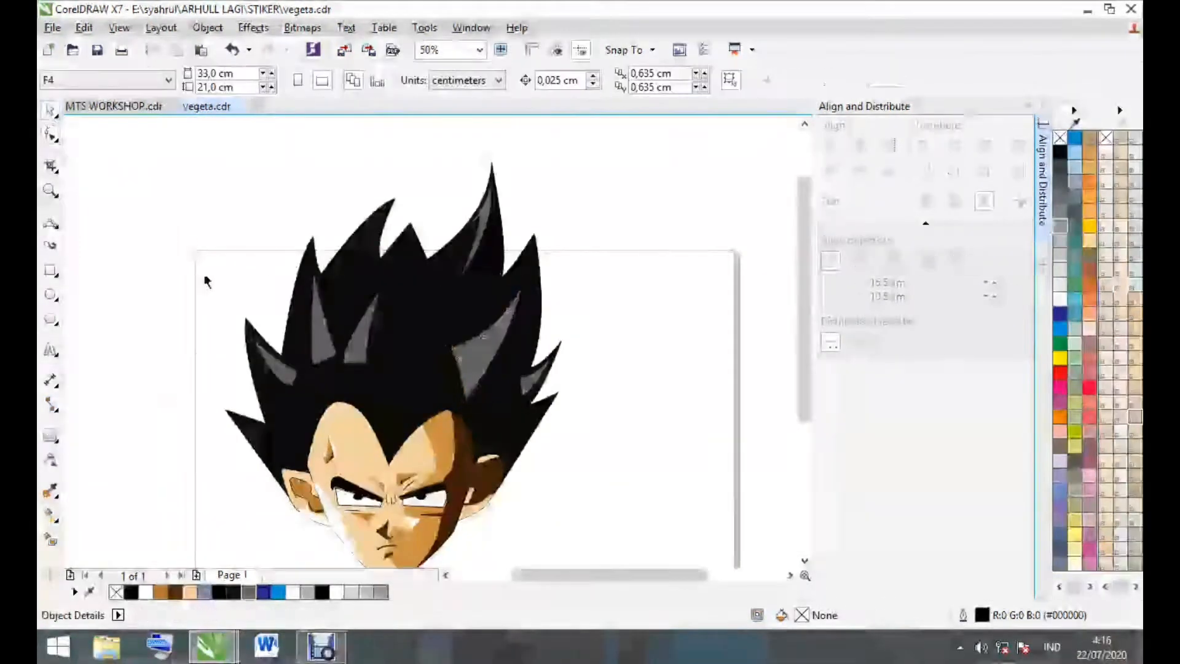
Draw a small pointed sideburn about 0.79 by 1 cm at the left temple and fill it with near-black (R12 G11 B9)
{"action": "scroll", "coordinate": [220, 315], "scroll_direction": "down", "scroll_amount": 1}
{"action": "scroll", "coordinate": [344, 475], "scroll_direction": "up", "scroll_amount": 1}
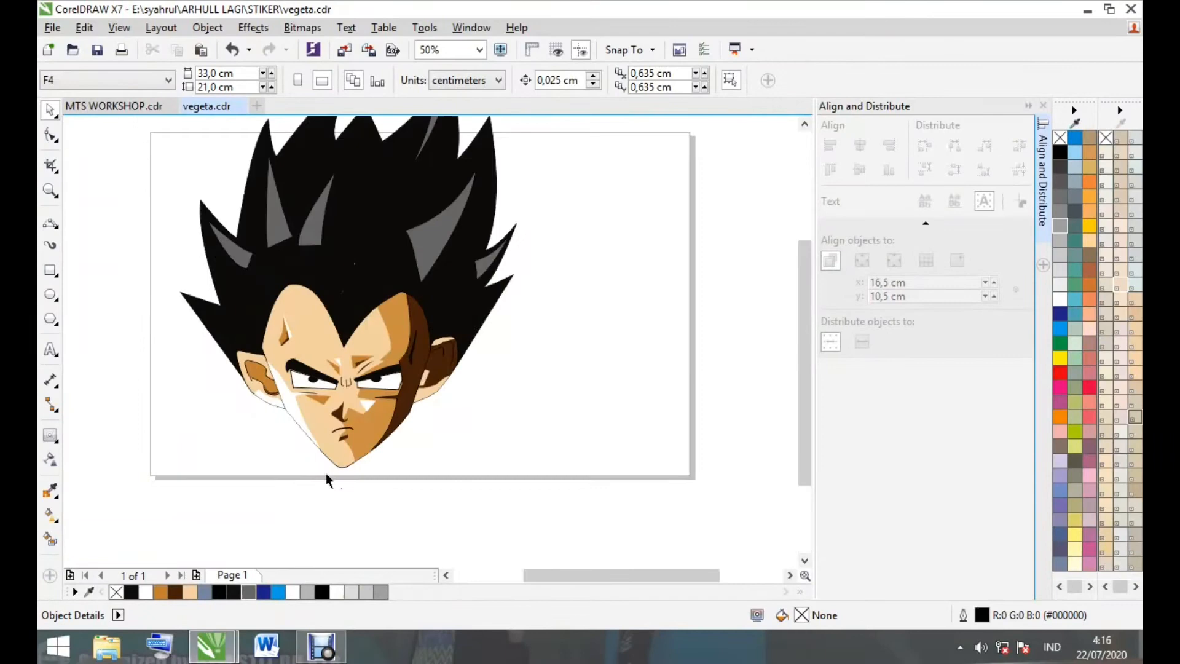
{"action": "left_click", "coordinate": [50, 224]}
{"action": "scroll", "coordinate": [287, 345], "scroll_direction": "up", "scroll_amount": 2}
{"action": "scroll", "coordinate": [212, 307], "scroll_direction": "up", "scroll_amount": 1}
{"action": "scroll", "coordinate": [212, 308], "scroll_direction": "down", "scroll_amount": 1}
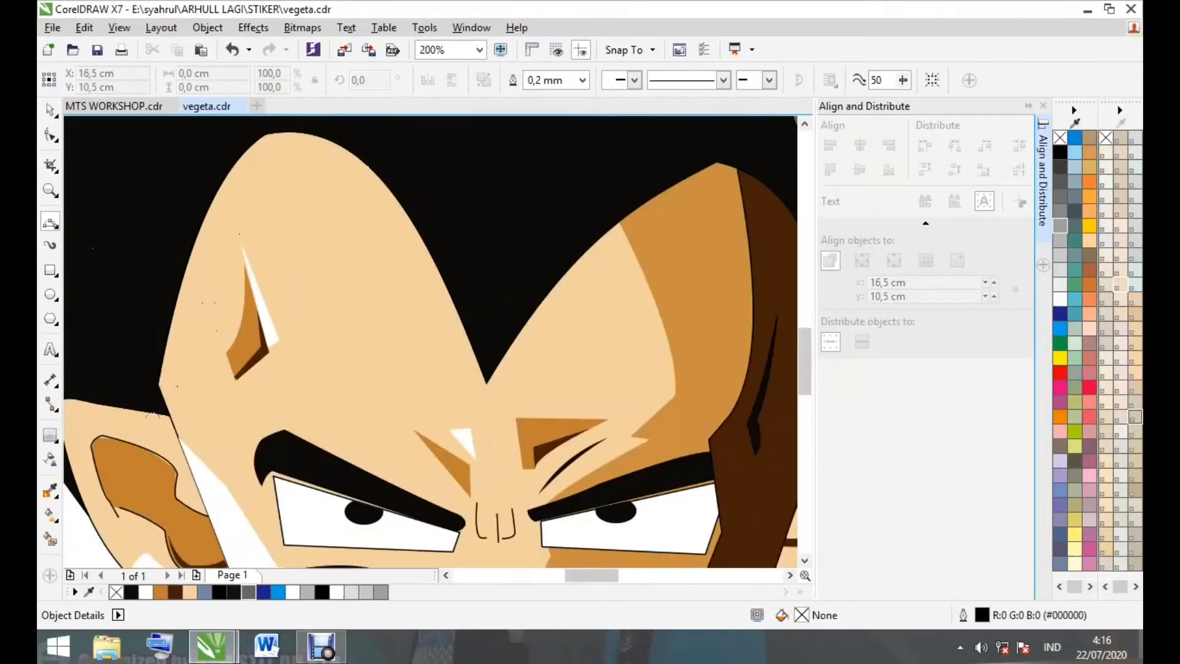
{"action": "left_click", "coordinate": [158, 384]}
{"action": "left_click", "coordinate": [180, 390]}
{"action": "left_click_drag", "start_coordinate": [209, 385], "coordinate": [183, 442]}
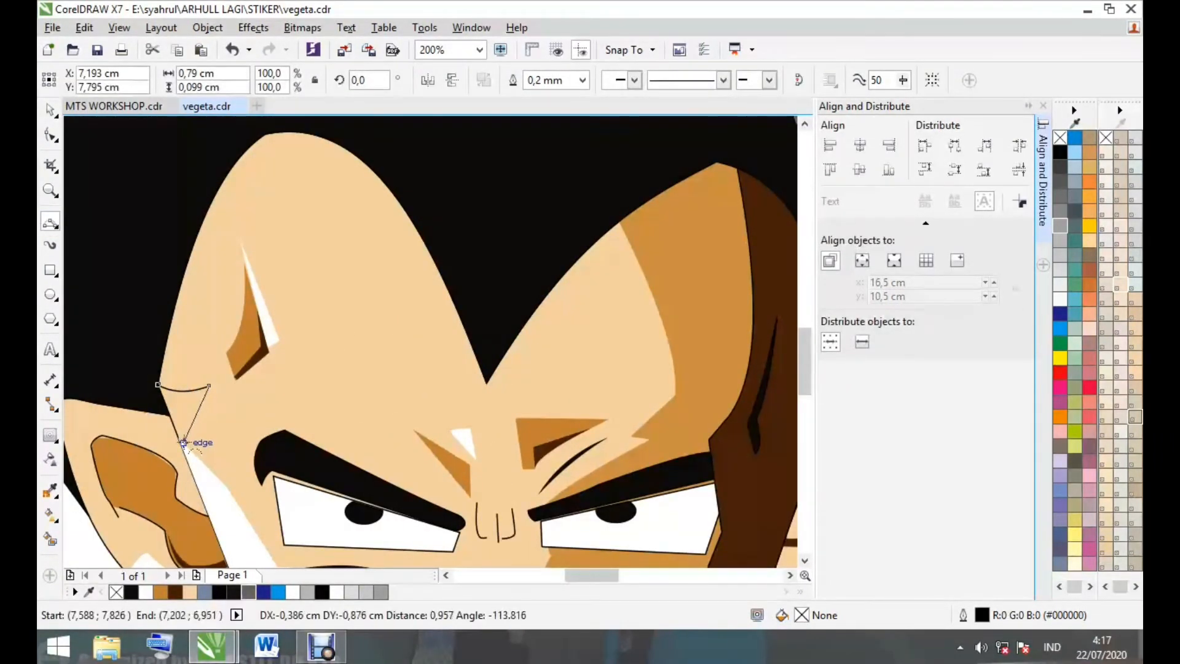
{"action": "double_click", "coordinate": [183, 442]}
{"action": "scroll", "coordinate": [183, 442], "scroll_direction": "up", "scroll_amount": 2}
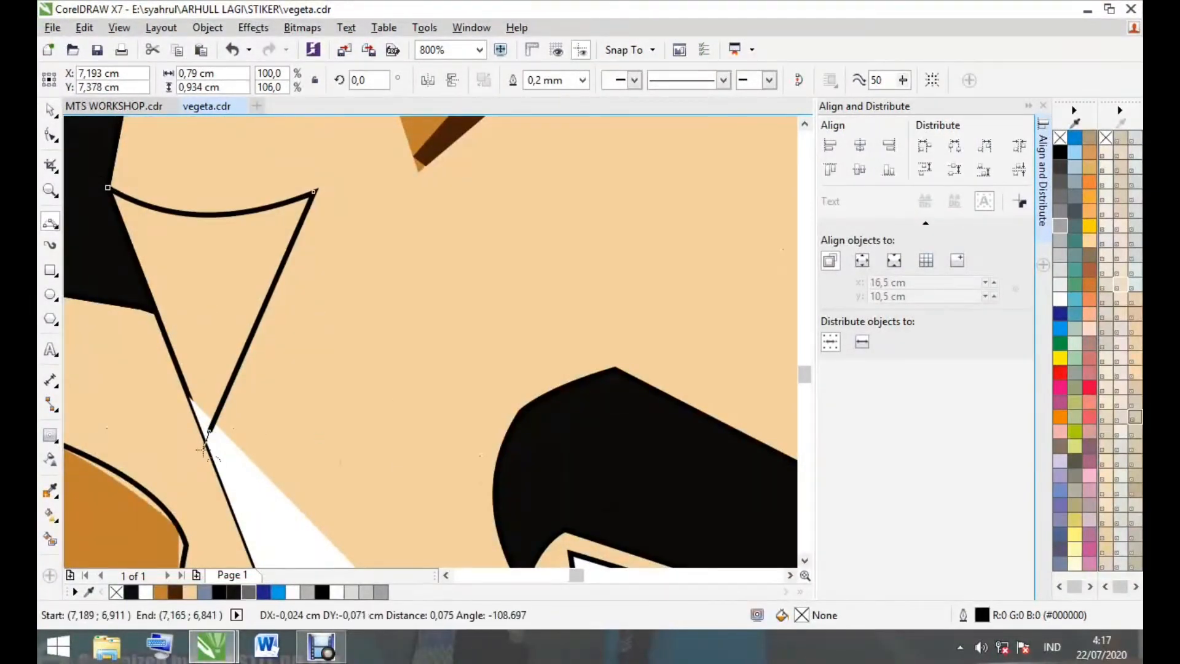
{"action": "left_click", "coordinate": [131, 591]}
Draw a jagged sideburn about 0.91 by 2.12 cm in front of the right ear and fill it with near-black (R12 G11 B9)
{"action": "scroll", "coordinate": [261, 367], "scroll_direction": "down", "scroll_amount": 3}
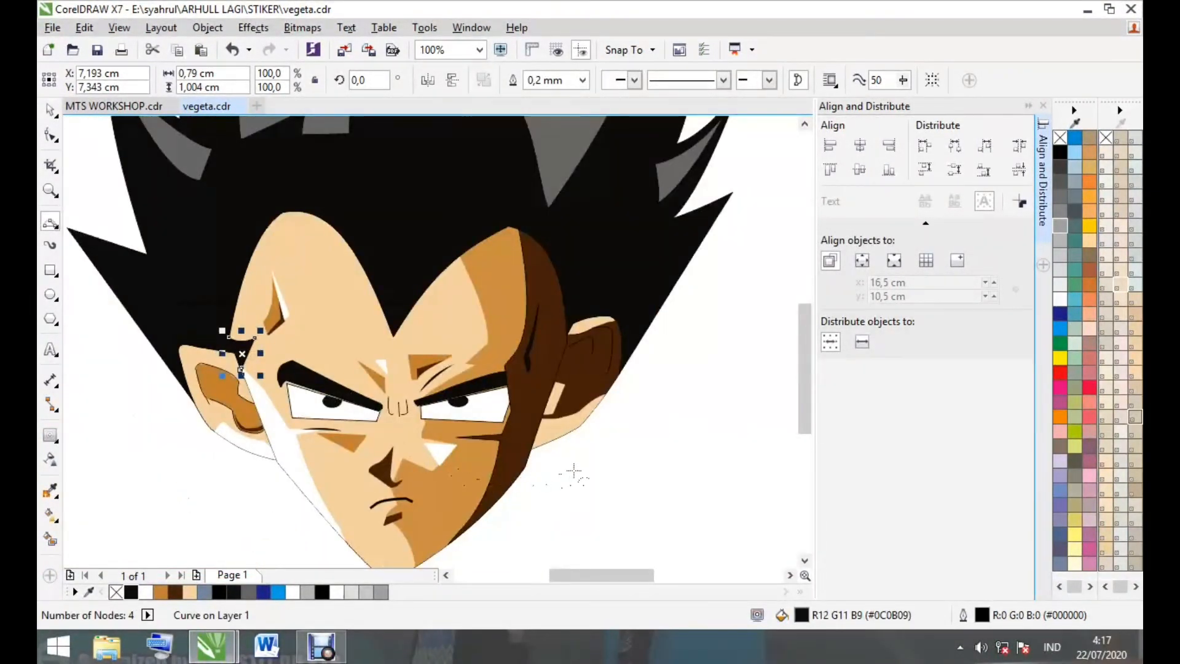
{"action": "scroll", "coordinate": [569, 366], "scroll_direction": "up", "scroll_amount": 1}
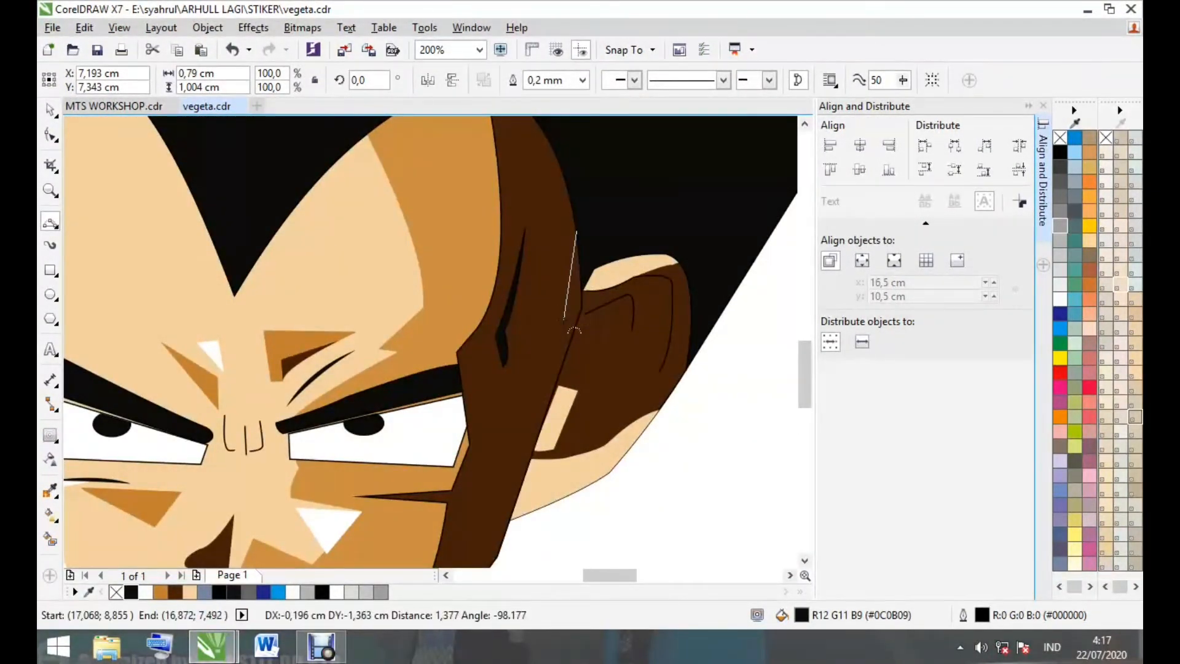
{"action": "left_click", "coordinate": [564, 319]}
{"action": "left_click", "coordinate": [530, 286]}
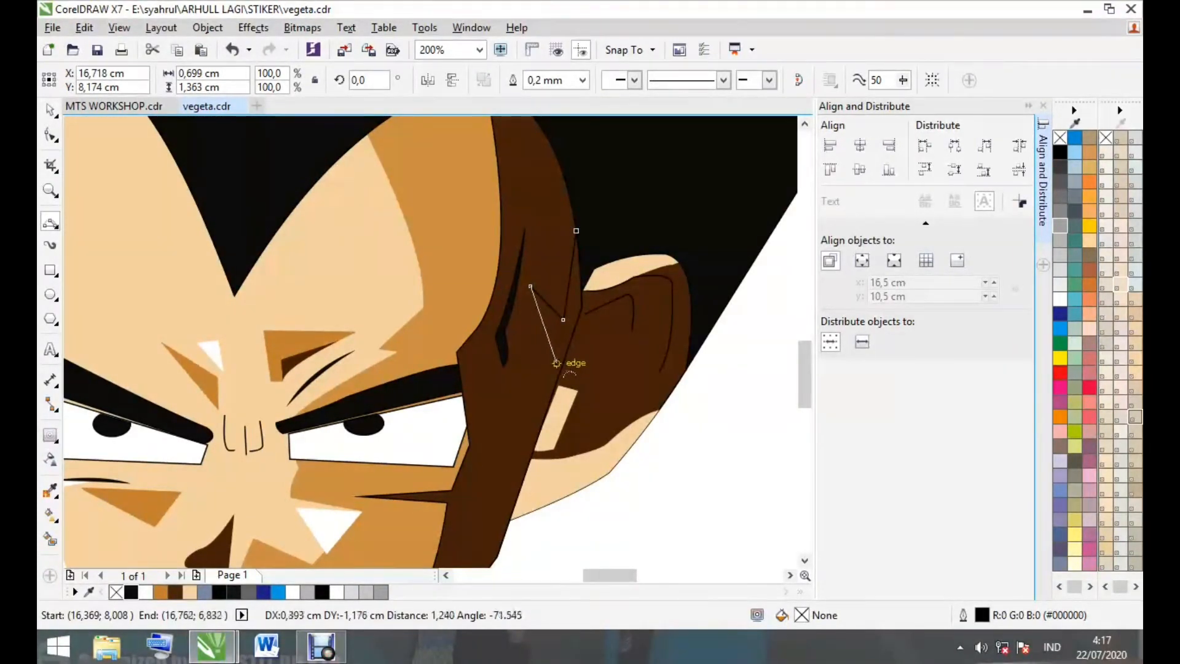
{"action": "left_click", "coordinate": [560, 369]}
{"action": "scroll", "coordinate": [560, 368], "scroll_direction": "up", "scroll_amount": 1}
{"action": "left_click", "coordinate": [617, 197]}
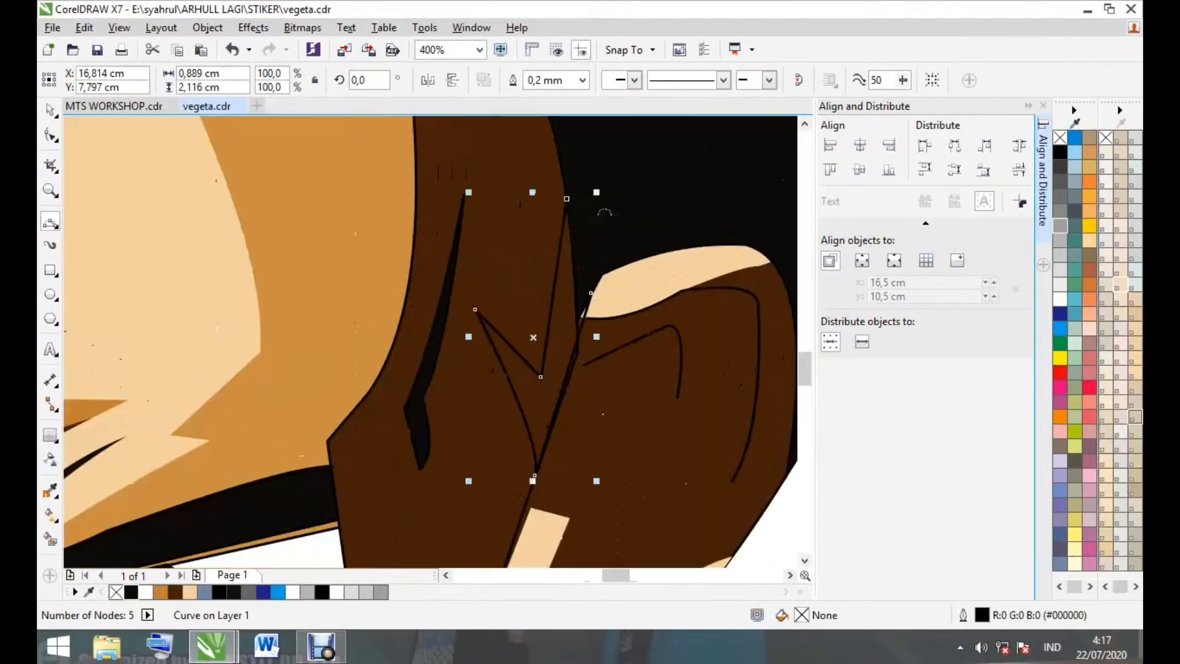
{"action": "left_click", "coordinate": [593, 289]}
{"action": "scroll", "coordinate": [593, 289], "scroll_direction": "down", "scroll_amount": 4}
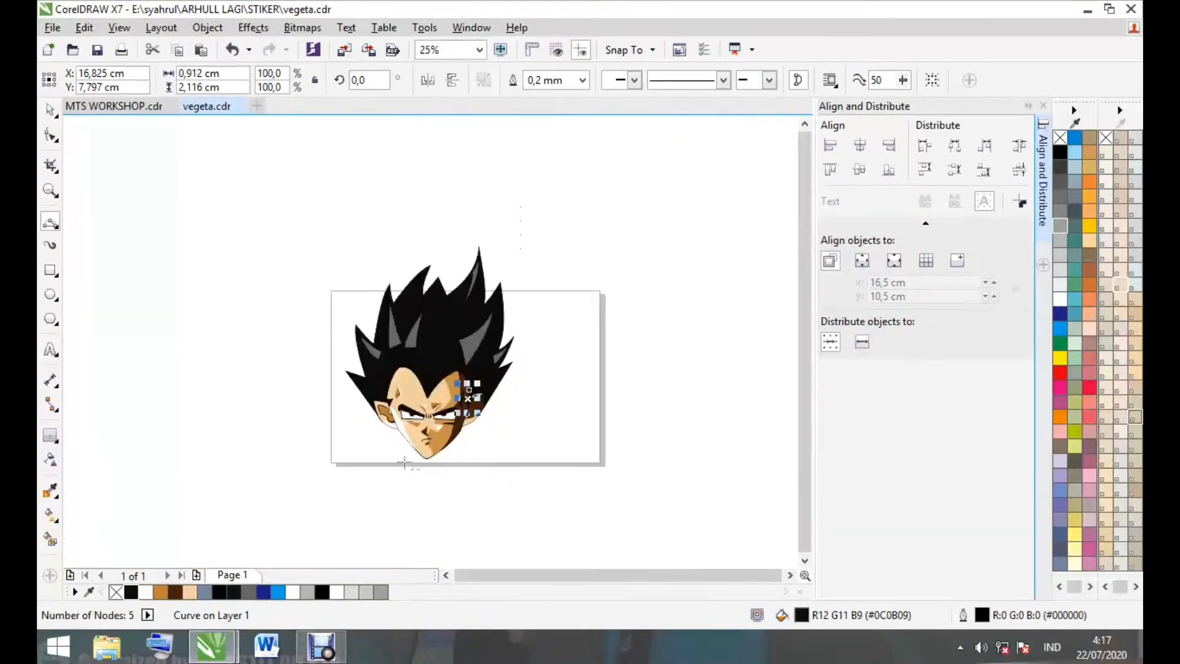
Draw the neck outline below the face with a curved left side and an upper edge along the jaw, about 5.43 by 2.9 cm
{"action": "scroll", "coordinate": [412, 452], "scroll_direction": "up", "scroll_amount": 3}
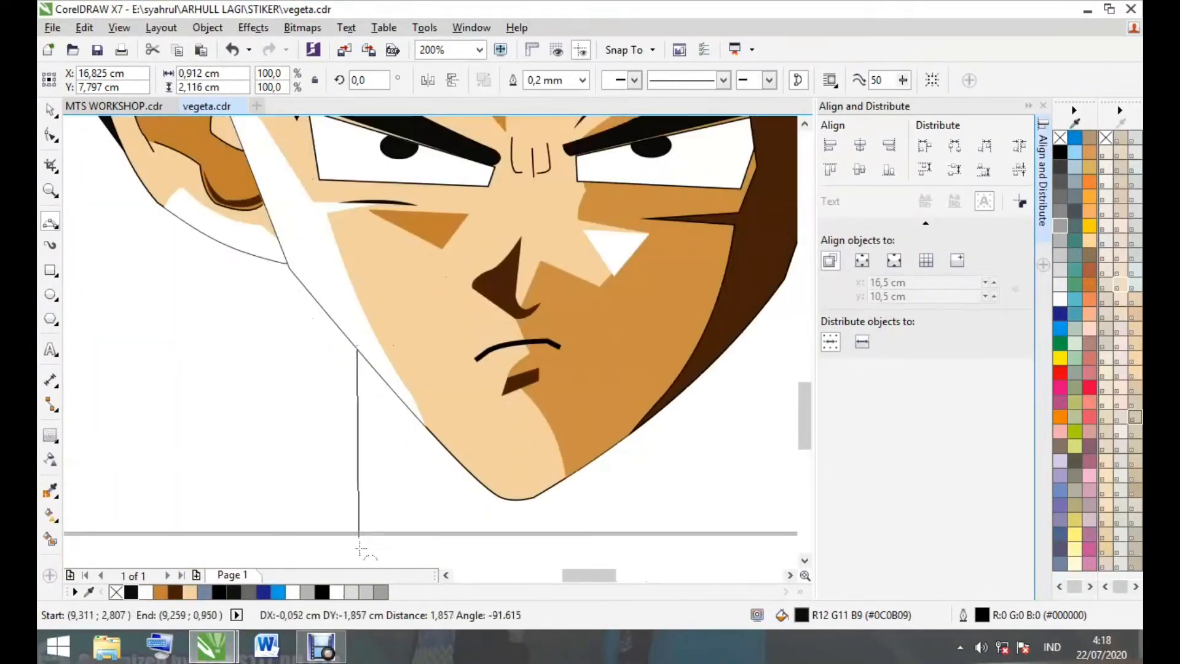
{"action": "left_click_drag", "start_coordinate": [360, 548], "coordinate": [330, 494]}
{"action": "left_click", "coordinate": [334, 454]}
{"action": "scroll", "coordinate": [430, 463], "scroll_direction": "down", "scroll_amount": 1}
{"action": "scroll", "coordinate": [424, 424], "scroll_direction": "up", "scroll_amount": 1}
{"action": "mouse_move", "coordinate": [368, 347]}
{"action": "left_mouse_down"}
{"action": "mouse_move", "coordinate": [484, 493]}
{"action": "mouse_move", "coordinate": [519, 495]}
{"action": "left_mouse_up"}
{"action": "left_click", "coordinate": [493, 484]}
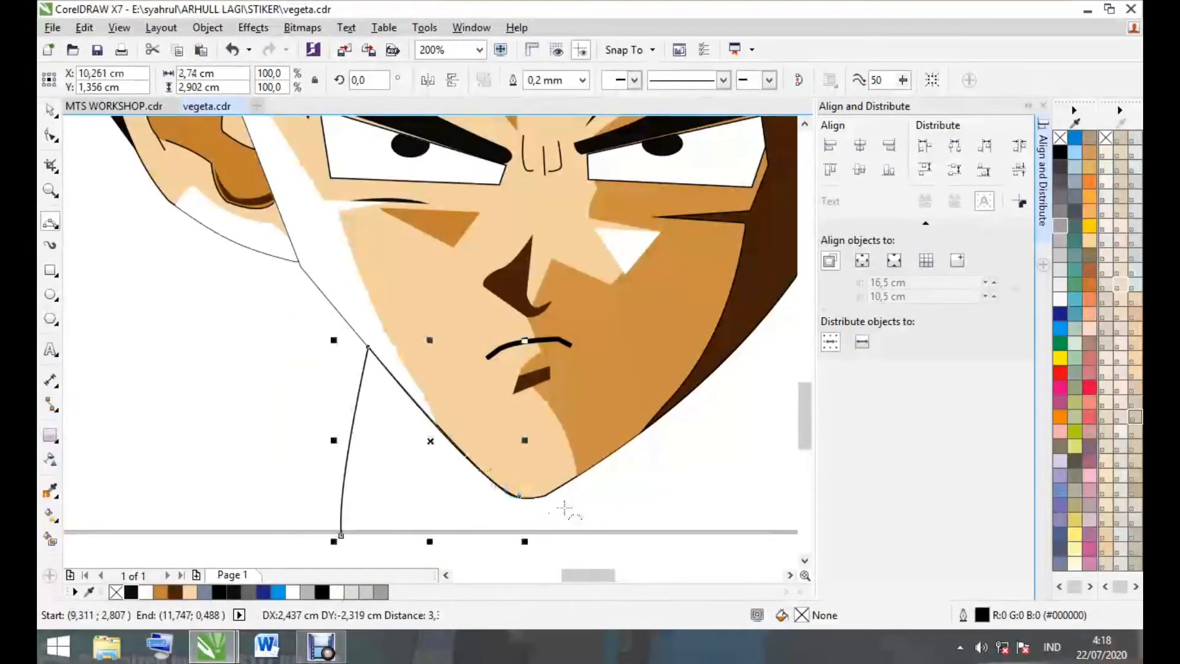
{"action": "left_click", "coordinate": [576, 475]}
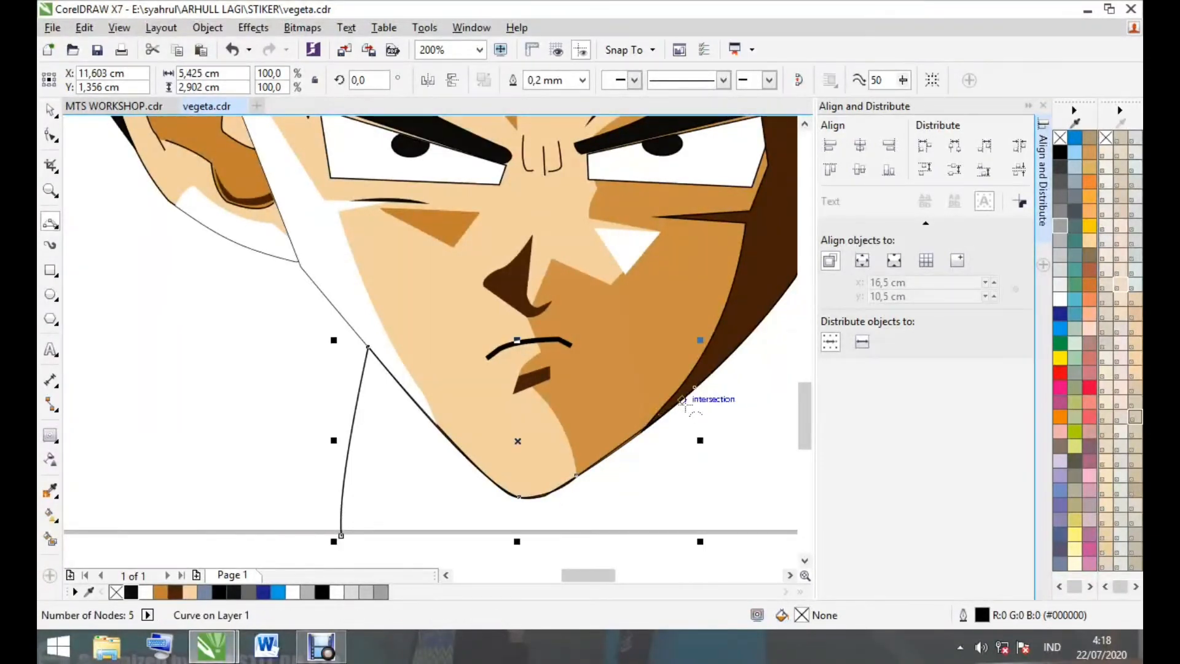
{"action": "scroll", "coordinate": [725, 483], "scroll_direction": "down", "scroll_amount": 2}
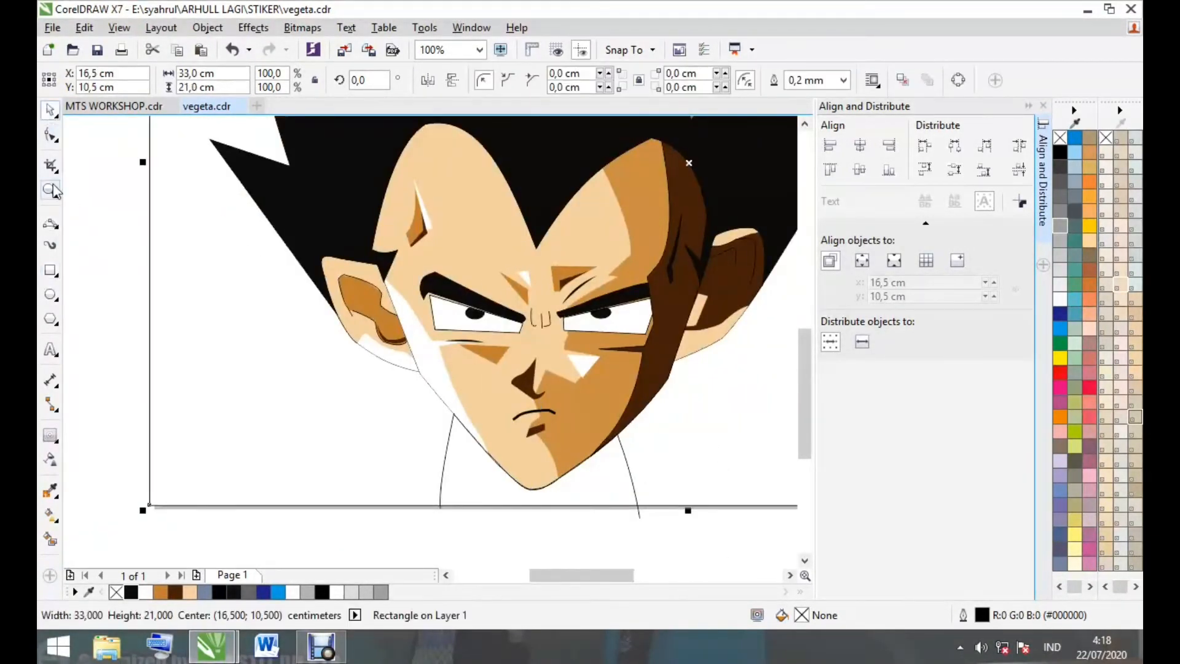
Complete and close the neck outline beneath the page's lower edge, making a shape about 6.11 by 3.37 cm
{"action": "scroll", "coordinate": [645, 490], "scroll_direction": "up", "scroll_amount": 2}
{"action": "left_click", "coordinate": [645, 490]}
{"action": "left_click", "coordinate": [247, 473]}
{"action": "scroll", "coordinate": [537, 446], "scroll_direction": "down", "scroll_amount": 2}
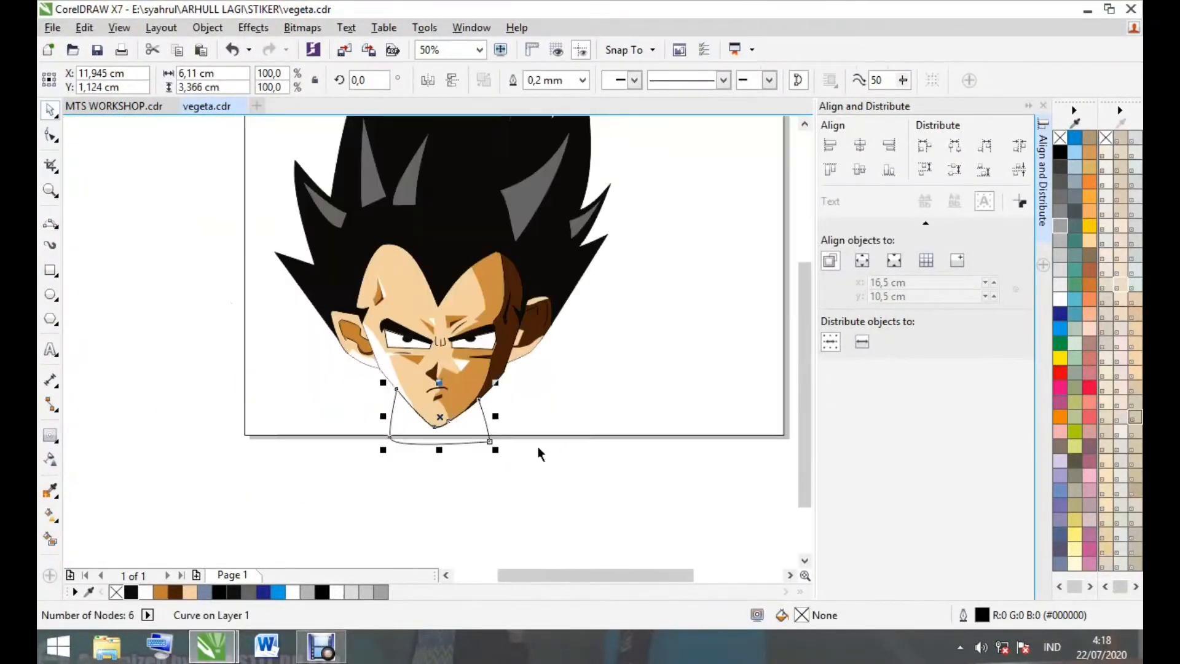
Reshape the neck outline's upper edge so it follows the jaw and chin
{"action": "scroll", "coordinate": [537, 446], "scroll_direction": "up", "scroll_amount": 1}
{"action": "left_click", "coordinate": [50, 135]}
{"action": "scroll", "coordinate": [408, 371], "scroll_direction": "up", "scroll_amount": 1}
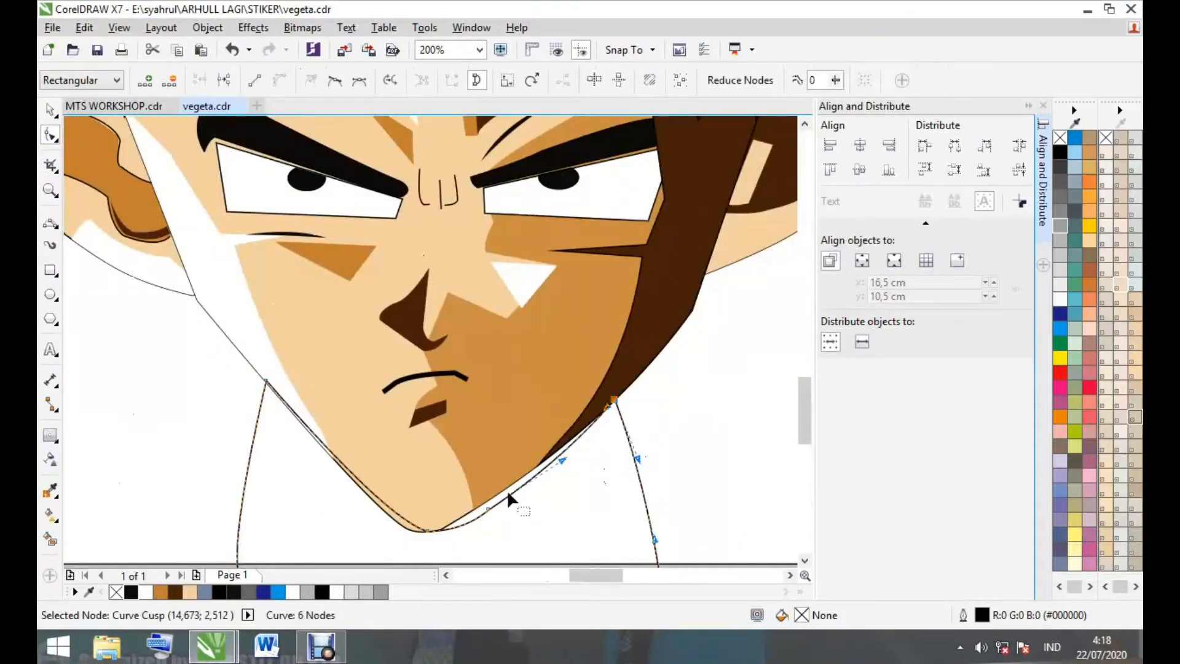
{"action": "scroll", "coordinate": [446, 532], "scroll_direction": "up", "scroll_amount": 1}
{"action": "left_click_drag", "start_coordinate": [409, 533], "coordinate": [395, 529]}
{"action": "scroll", "coordinate": [395, 529], "scroll_direction": "down", "scroll_amount": 2}
{"action": "scroll", "coordinate": [296, 462], "scroll_direction": "up", "scroll_amount": 2}
{"action": "scroll", "coordinate": [249, 355], "scroll_direction": "down", "scroll_amount": 2}
{"action": "key", "text": "space"}
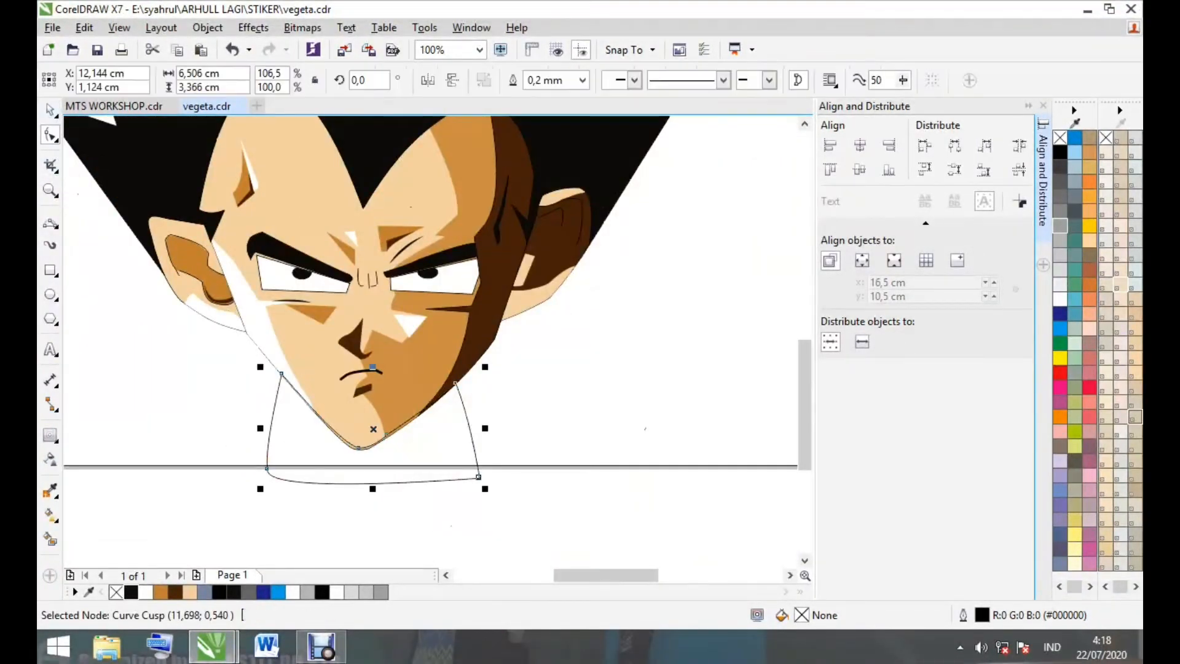
Clip the neck outline to the page's lower edge and delete the leftover below it
{"action": "left_click", "coordinate": [606, 465], "text": "shift"}
{"action": "left_click", "coordinate": [544, 80]}
{"action": "left_click_drag", "start_coordinate": [468, 477], "coordinate": [474, 514]}
{"action": "key", "text": "Delete"}
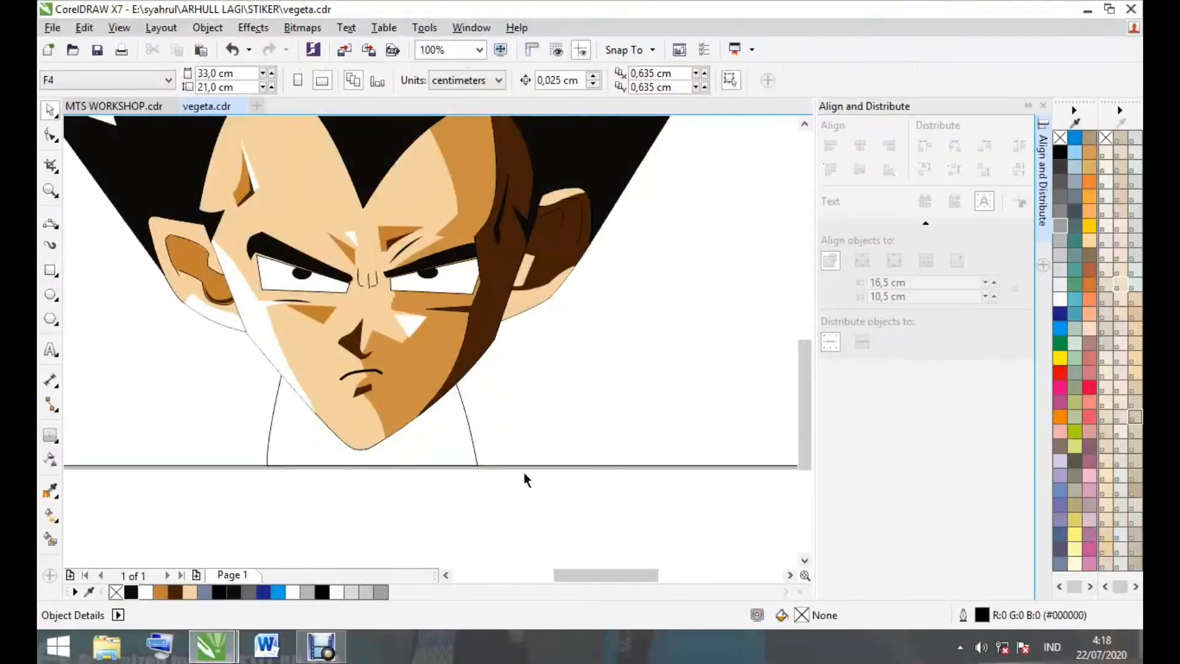
Draw a closed shape about 2.86 by 3.21 cm over the neck's left side, slanting down from the jaw to below the page edge
{"action": "key", "text": "F5"}
{"action": "scroll", "coordinate": [296, 420], "scroll_direction": "up", "scroll_amount": 1}
{"action": "left_click", "coordinate": [309, 375]}
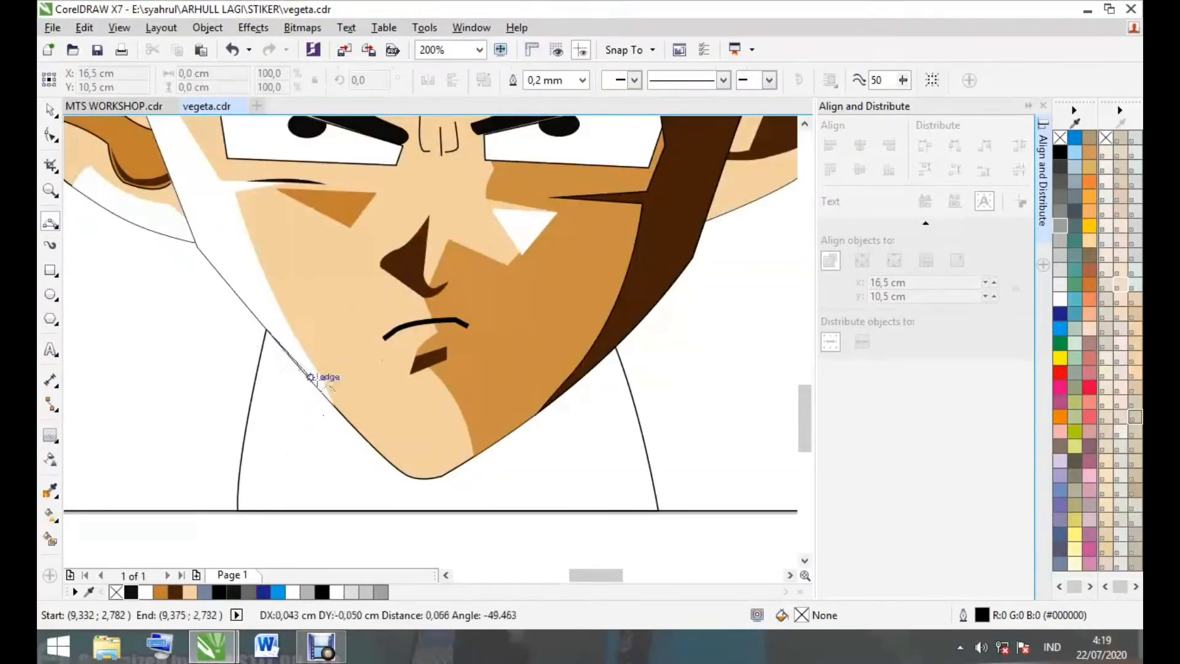
{"action": "left_click", "coordinate": [311, 379]}
{"action": "left_click_drag", "start_coordinate": [334, 405], "coordinate": [266, 330]}
{"action": "left_click", "coordinate": [391, 535]}
{"action": "left_click", "coordinate": [211, 536]}
{"action": "left_click", "coordinate": [238, 365]}
{"action": "left_click_drag", "start_coordinate": [207, 535], "coordinate": [266, 329]}
{"action": "left_click", "coordinate": [226, 352]}
{"action": "key", "text": "space"}
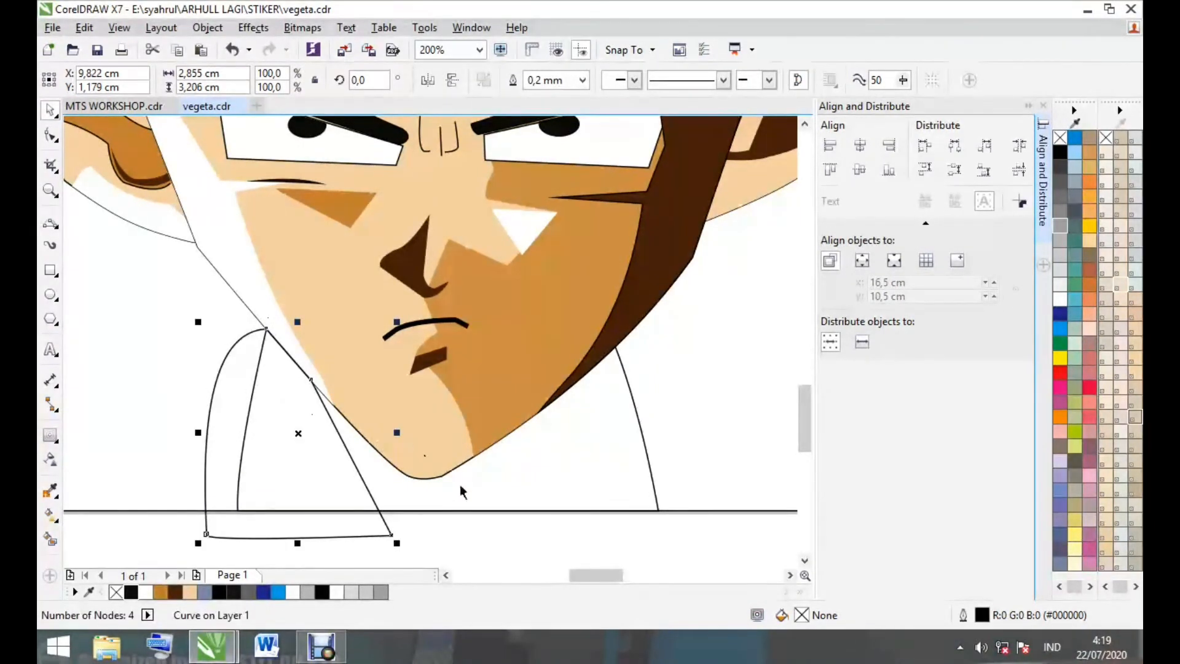
Clip the left neck shape to the neck outline, delete the leftover and fill the result with light skin (R243 G209 B161)
{"action": "left_click", "coordinate": [460, 490], "text": "shift"}
{"action": "left_click", "coordinate": [637, 80]}
{"action": "left_click", "coordinate": [206, 470]}
{"action": "key", "text": "Delete"}
{"action": "left_click", "coordinate": [284, 466]}
{"action": "left_click", "coordinate": [190, 594]}
{"action": "left_click", "coordinate": [54, 226]}
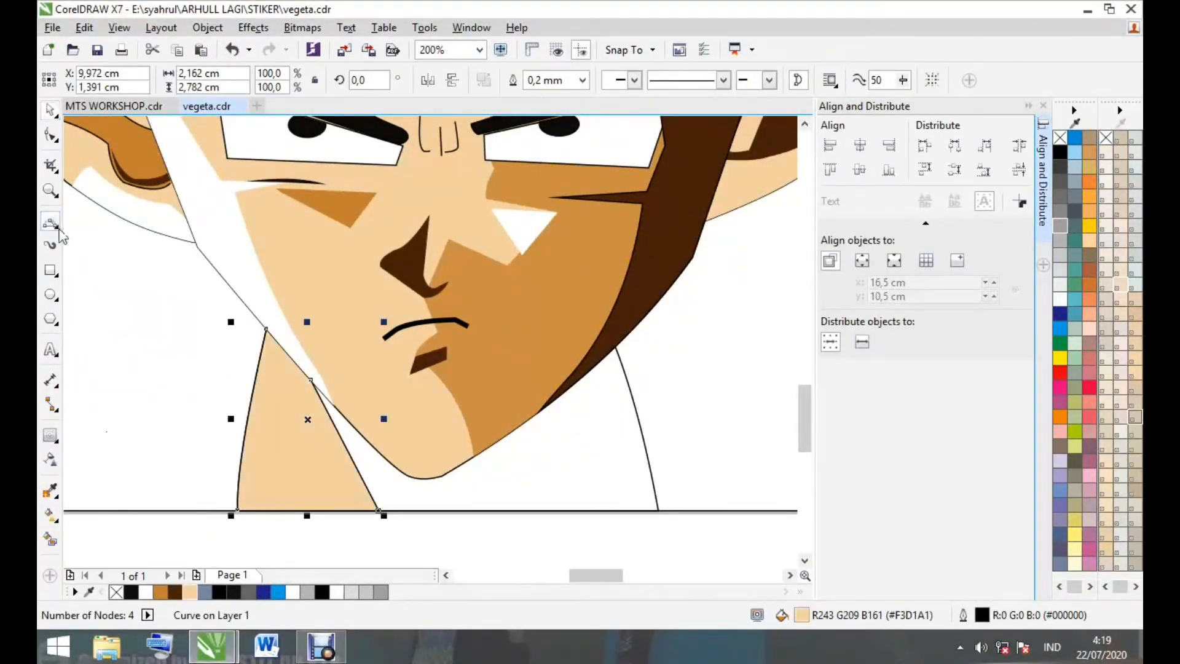
Draw a small triangle about 0.5 by 0.85 cm at the base of the light neck area
{"action": "scroll", "coordinate": [292, 503], "scroll_direction": "up", "scroll_amount": 1}
{"action": "left_click_drag", "start_coordinate": [360, 535], "coordinate": [296, 423]}
{"action": "left_click", "coordinate": [296, 424]}
{"action": "mouse_move", "coordinate": [295, 423]}
{"action": "left_mouse_down"}
{"action": "mouse_move", "coordinate": [298, 528]}
{"action": "mouse_move", "coordinate": [329, 546]}
{"action": "mouse_move", "coordinate": [360, 517]}
{"action": "left_mouse_up"}
{"action": "left_click", "coordinate": [299, 529]}
{"action": "left_click", "coordinate": [360, 517]}
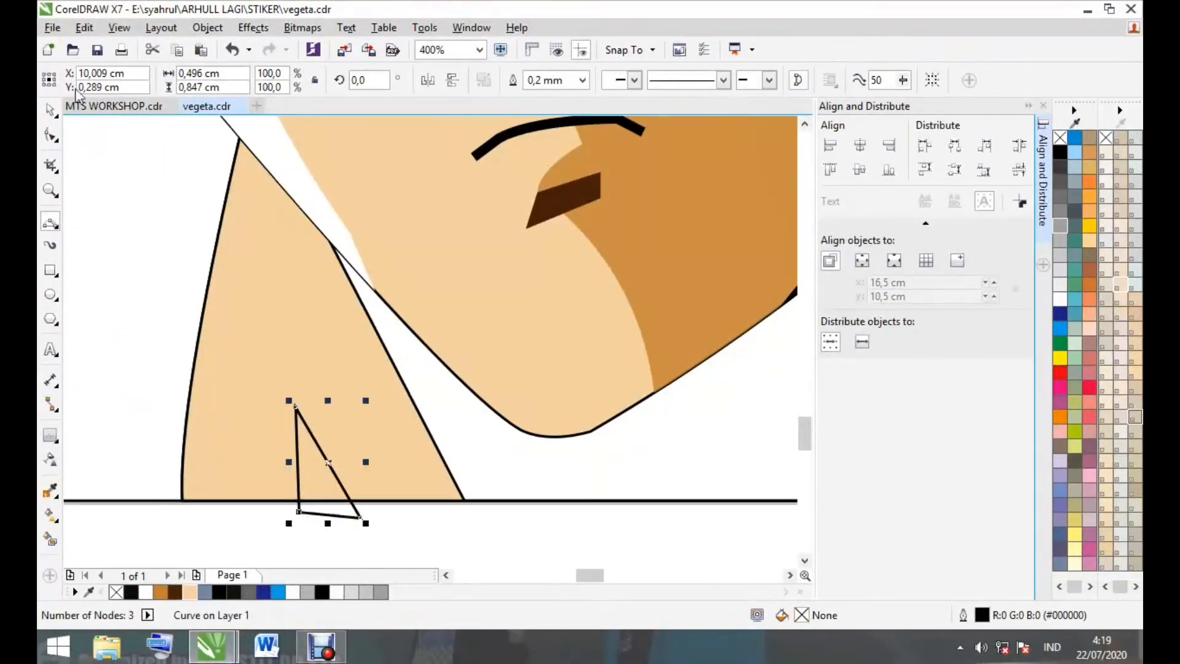
Clip the small triangle to the light neck area, delete the leftover and fill it with dark brown (R70 G32 B9)
{"action": "left_click", "coordinate": [52, 110]}
{"action": "left_click", "coordinate": [319, 344], "text": "shift"}
{"action": "left_click", "coordinate": [636, 80]}
{"action": "left_click", "coordinate": [358, 519]}
{"action": "key", "text": "Delete"}
{"action": "left_click", "coordinate": [312, 480]}
{"action": "left_click", "coordinate": [175, 592]}
{"action": "scroll", "coordinate": [172, 452], "scroll_direction": "down", "scroll_amount": 1}
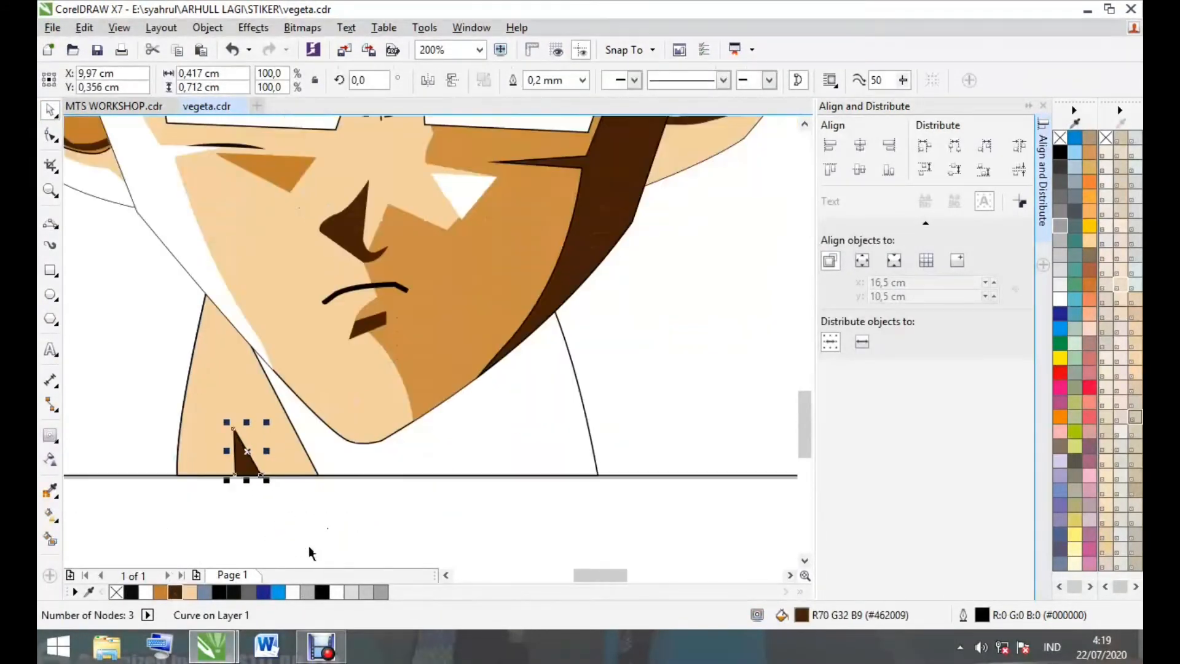
Fill the main neck shape with medium brown (R194 G128 B50)
{"action": "left_click", "coordinate": [309, 546]}
{"action": "scroll", "coordinate": [301, 513], "scroll_direction": "down", "scroll_amount": 1}
{"action": "scroll", "coordinate": [348, 494], "scroll_direction": "up", "scroll_amount": 1}
{"action": "left_click", "coordinate": [353, 476]}
{"action": "left_click", "coordinate": [162, 593]}
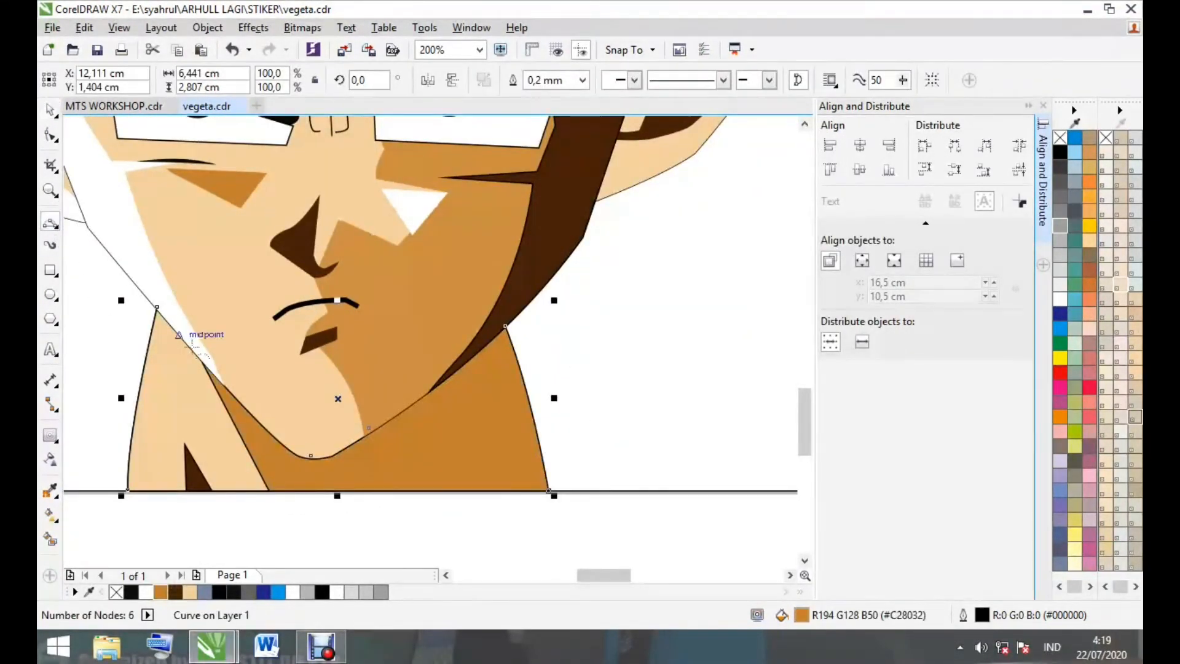
Draw a narrow slanted triangle on the right half of the neck, extending below the page edge
{"action": "scroll", "coordinate": [364, 465], "scroll_direction": "up", "scroll_amount": 1}
{"action": "left_click_drag", "start_coordinate": [385, 528], "coordinate": [516, 387]}
{"action": "left_click", "coordinate": [516, 387]}
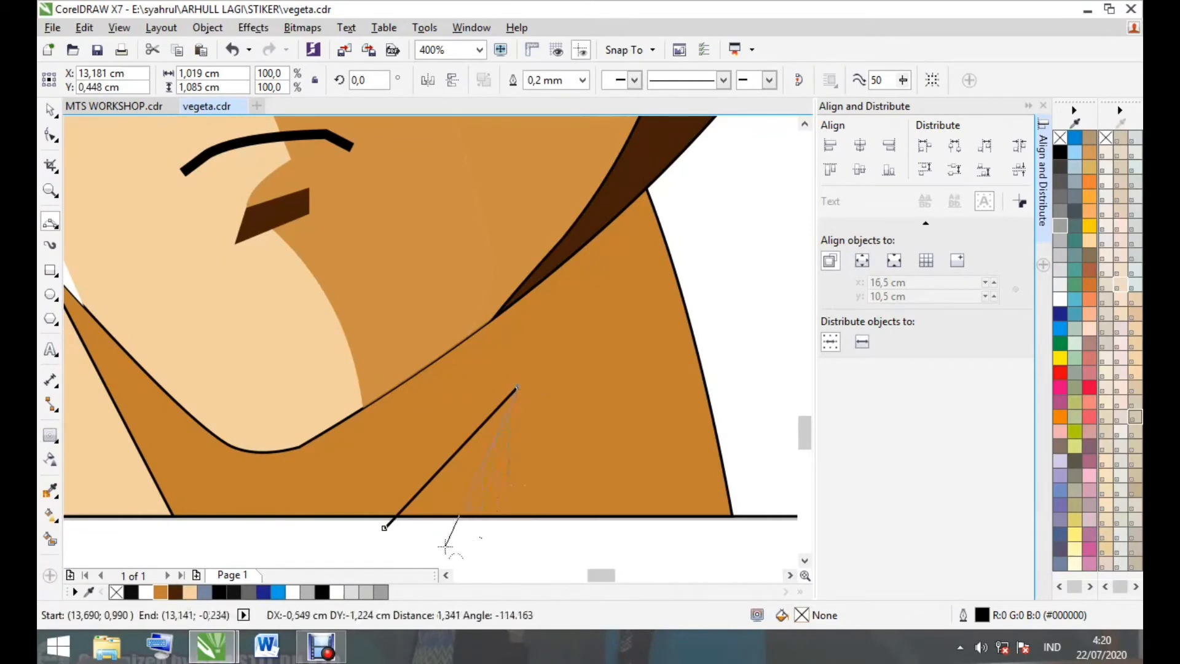
{"action": "left_click", "coordinate": [445, 546]}
{"action": "left_click", "coordinate": [385, 528]}
Clip the slanted triangle to the neck, delete the leftover and fill it with light skin (R243 G209 B161)
{"action": "left_click", "coordinate": [573, 480], "text": "shift"}
{"action": "left_click", "coordinate": [636, 80]}
{"action": "left_click", "coordinate": [440, 544]}
{"action": "key", "text": "Delete"}
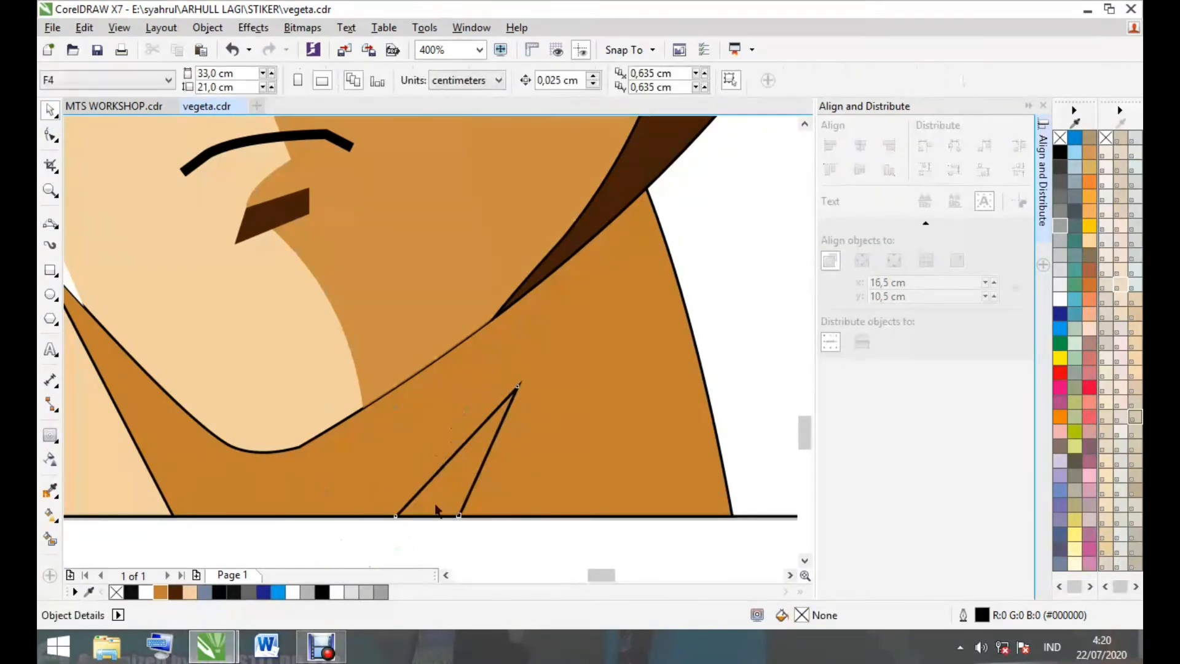
{"action": "left_click", "coordinate": [435, 507]}
{"action": "left_click", "coordinate": [175, 593]}
{"action": "left_click", "coordinate": [190, 592]}
Draw a small triangle about 0.49 by 0.71 cm against the right side of the light neck triangle
{"action": "left_click", "coordinate": [50, 223]}
{"action": "scroll", "coordinate": [374, 455], "scroll_direction": "down", "scroll_amount": 1}
{"action": "scroll", "coordinate": [425, 474], "scroll_direction": "up", "scroll_amount": 1}
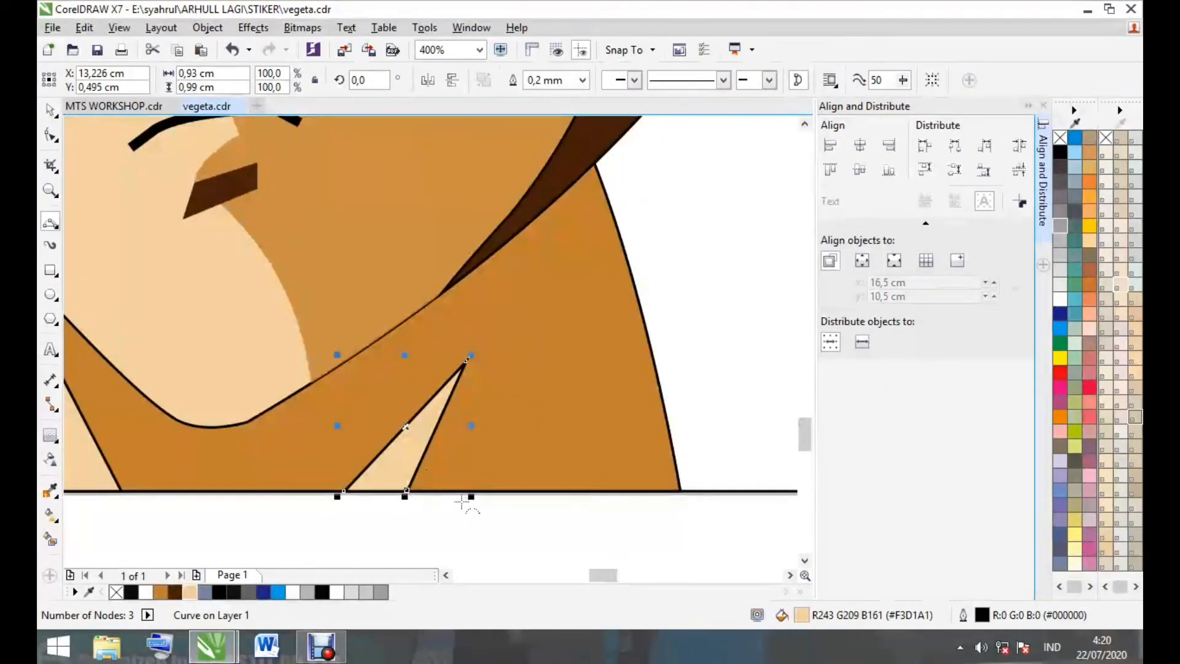
{"action": "scroll", "coordinate": [463, 494], "scroll_direction": "up", "scroll_amount": 1}
{"action": "left_click_drag", "start_coordinate": [472, 502], "coordinate": [431, 329]}
{"action": "left_click", "coordinate": [430, 328]}
{"action": "left_click", "coordinate": [346, 514]}
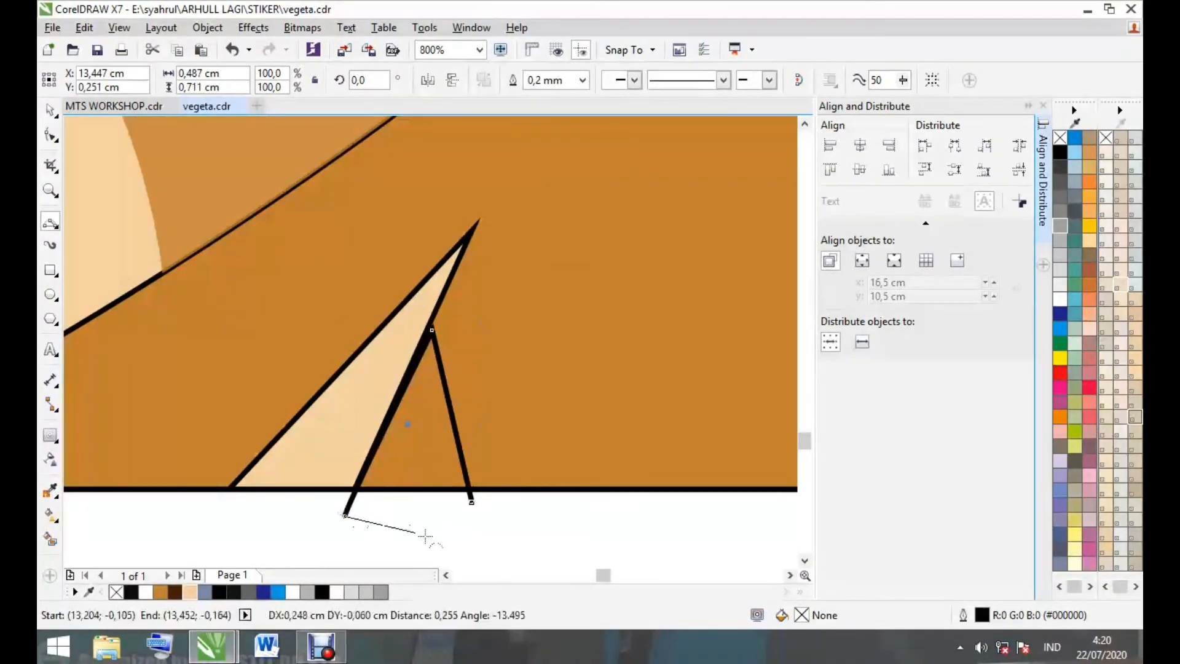
{"action": "left_click", "coordinate": [471, 502]}
Clip the triangle beside the light neck highlight to the neck, remove the leftover and fill it with dark brown
{"action": "key", "text": "space"}
{"action": "scroll", "coordinate": [637, 386], "scroll_direction": "down", "scroll_amount": 1}
{"action": "left_click", "coordinate": [443, 344], "text": "shift"}
{"action": "left_click", "coordinate": [635, 81]}
{"action": "left_click", "coordinate": [306, 399]}
{"action": "left_click", "coordinate": [307, 400]}
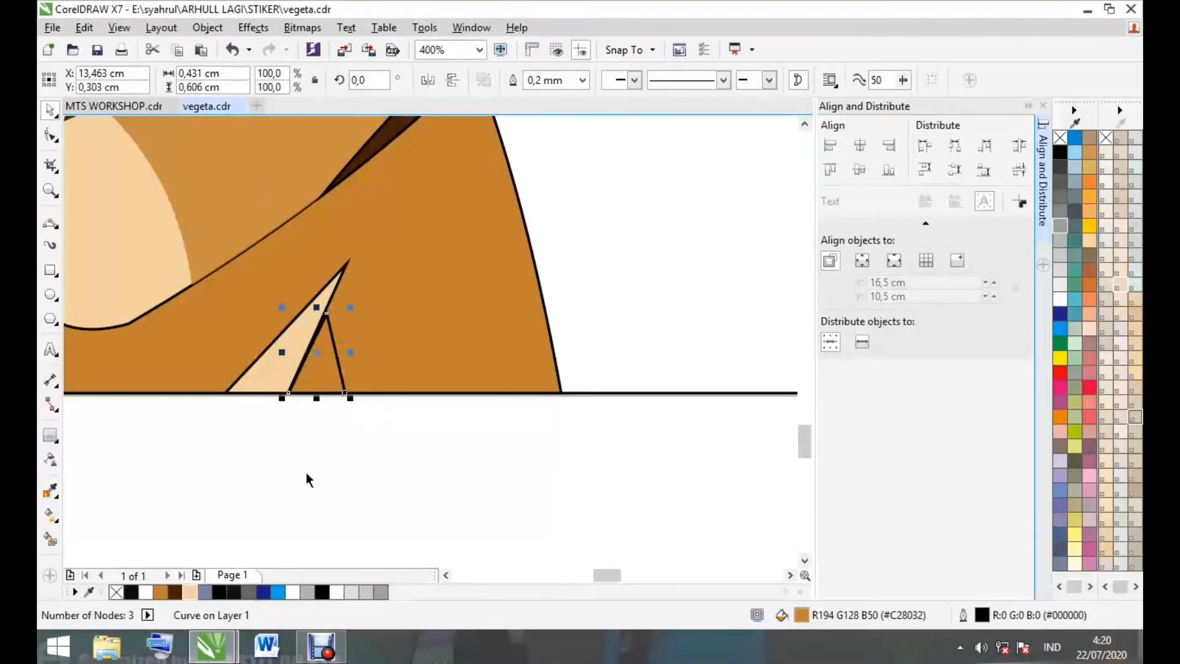
{"action": "left_click", "coordinate": [499, 452]}
{"action": "scroll", "coordinate": [499, 452], "scroll_direction": "down", "scroll_amount": 2}
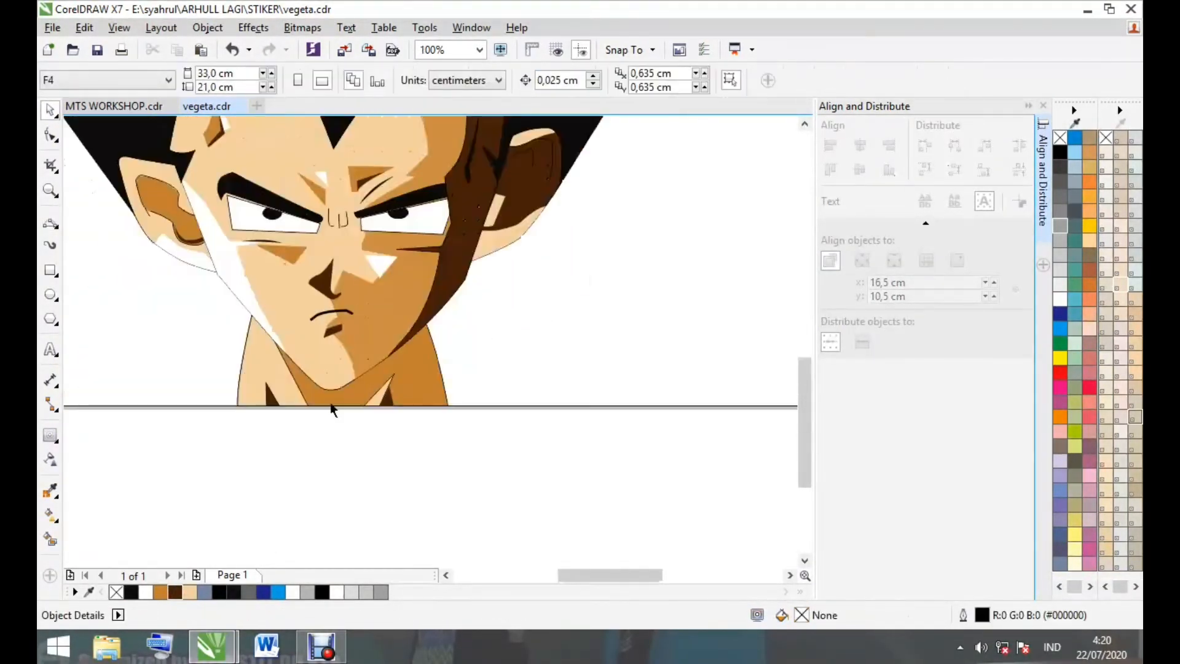
Draw a curved chin shadow across the neck beneath the jaw, about 3.16 by 1.87 cm
{"action": "scroll", "coordinate": [329, 408], "scroll_direction": "up", "scroll_amount": 1}
{"action": "left_click", "coordinate": [51, 225]}
{"action": "scroll", "coordinate": [306, 384], "scroll_direction": "up", "scroll_amount": 1}
{"action": "left_click", "coordinate": [408, 473]}
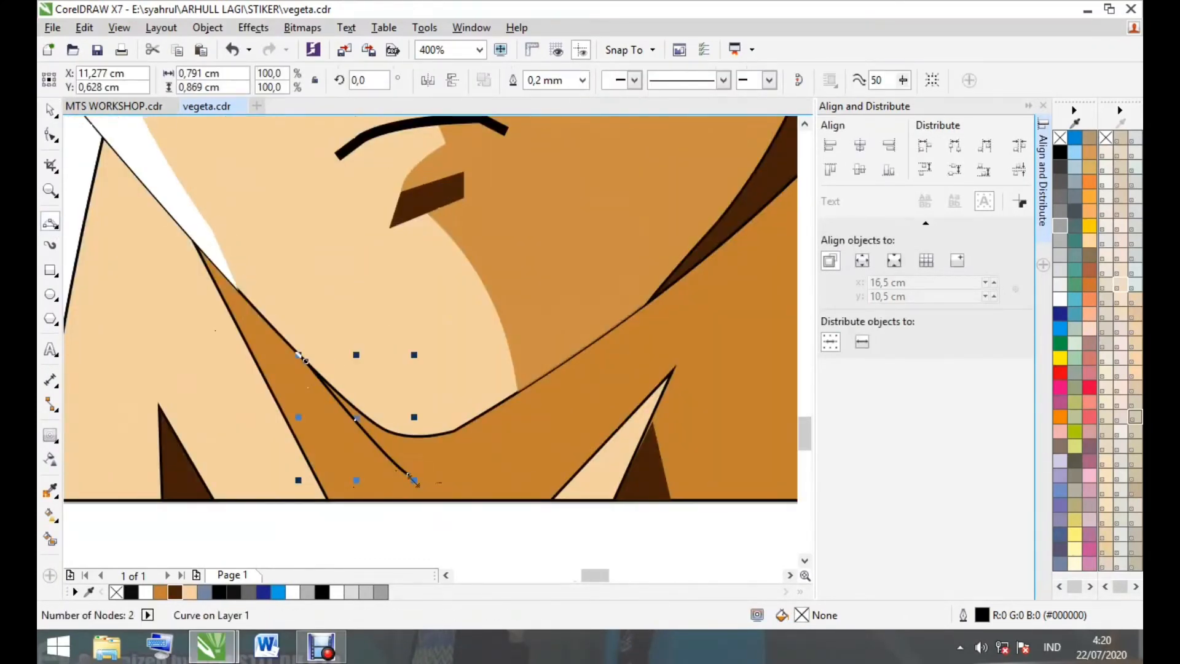
{"action": "left_click", "coordinate": [455, 489]}
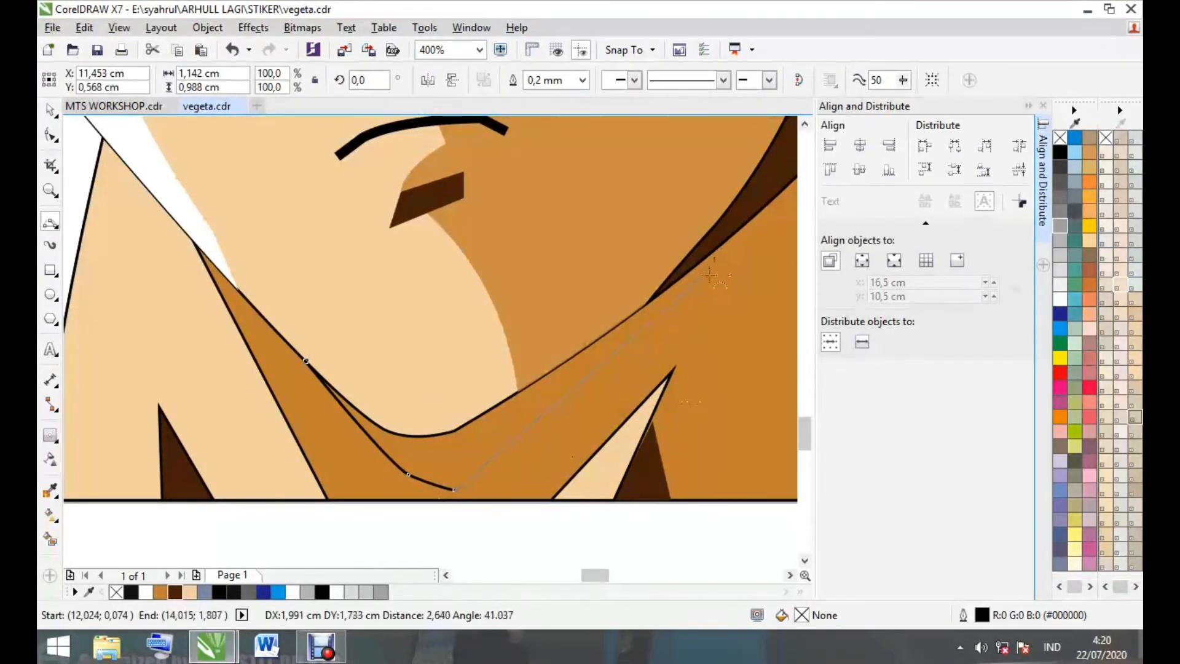
{"action": "left_click", "coordinate": [718, 245]}
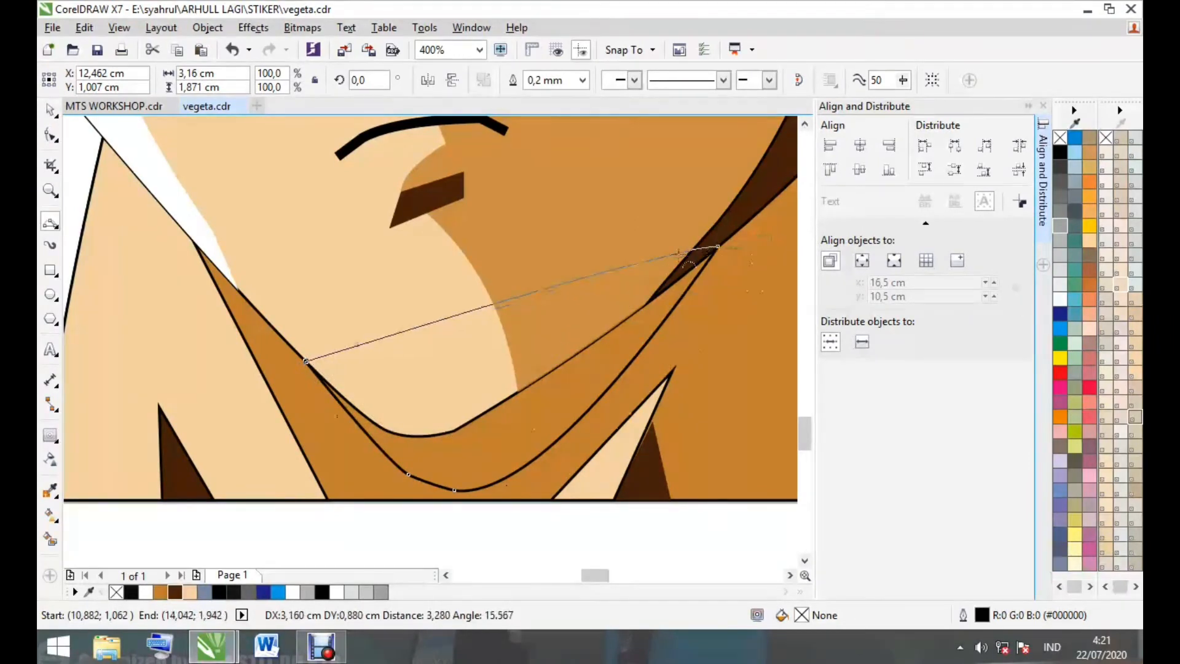
{"action": "left_click", "coordinate": [306, 361]}
Fill the chin shadow with near-black (R12 G11 B9) and send it to the back of the layer
{"action": "scroll", "coordinate": [228, 437], "scroll_direction": "down", "scroll_amount": 1}
{"action": "scroll", "coordinate": [307, 465], "scroll_direction": "up", "scroll_amount": 1}
{"action": "right_click", "coordinate": [382, 453]}
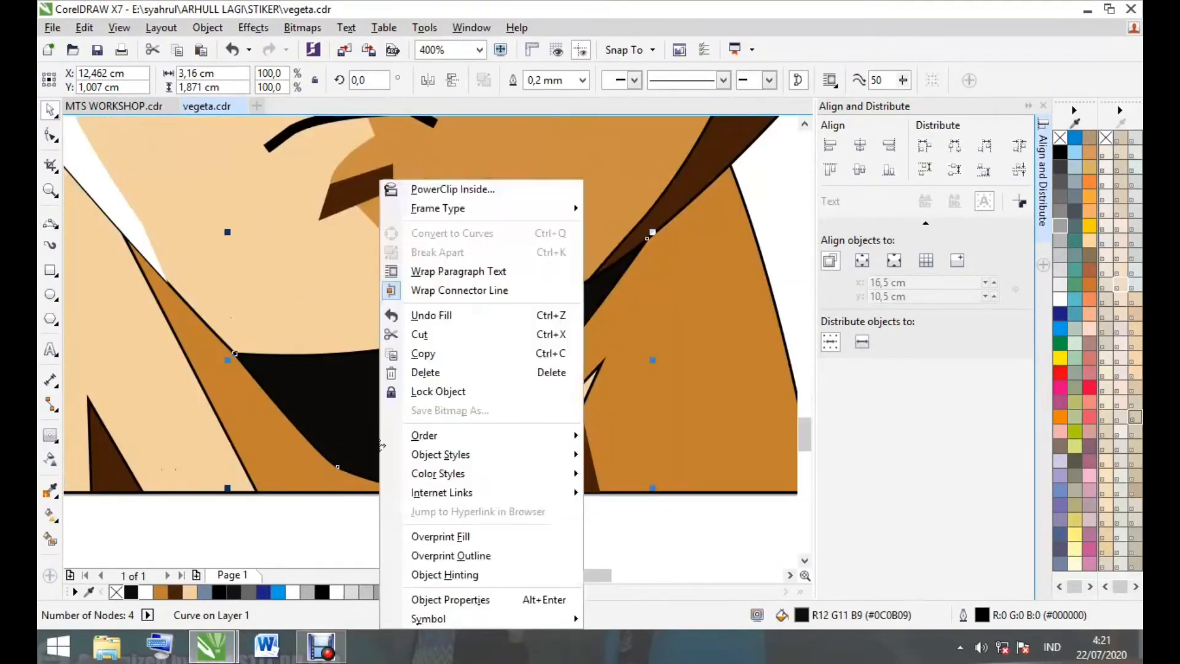
{"action": "mouse_move", "coordinate": [440, 441]}
{"action": "left_click", "coordinate": [639, 499]}
{"action": "scroll", "coordinate": [384, 456], "scroll_direction": "down", "scroll_amount": 1}
Send the medium-brown neck shape to the back of the layer
{"action": "right_click", "coordinate": [527, 400]}
{"action": "mouse_move", "coordinate": [572, 436]}
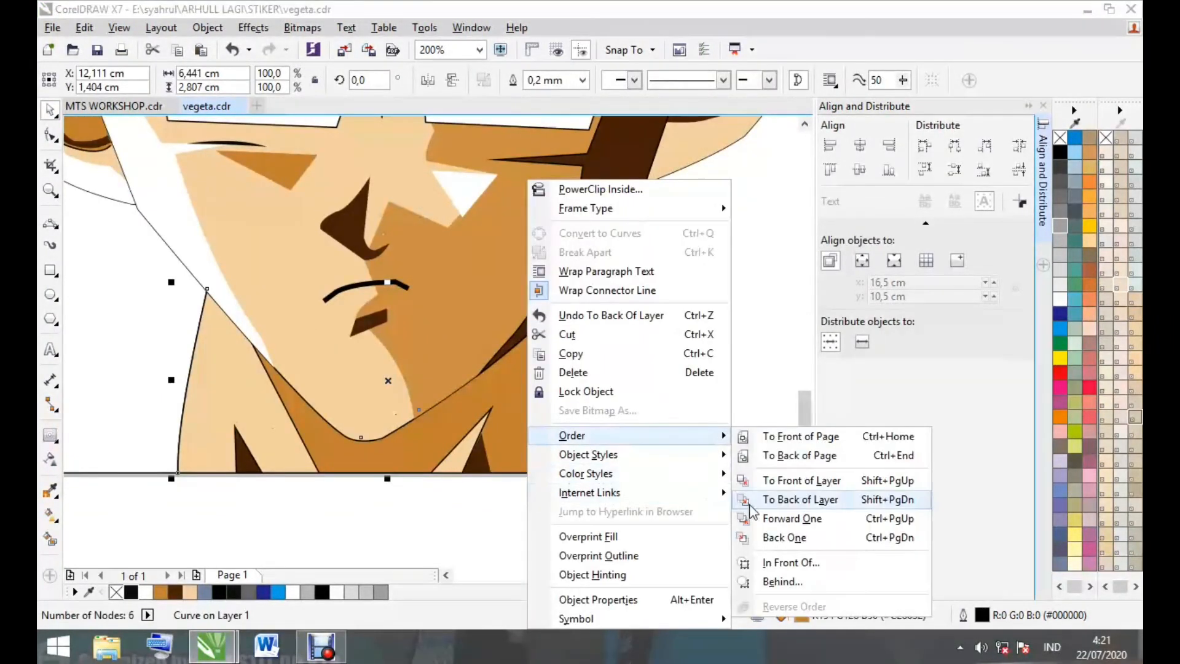
{"action": "left_click", "coordinate": [748, 500]}
{"action": "left_click", "coordinate": [653, 515]}
Draw the left shoulder outline sloping down from the neck and closing below the page edge, about 7.36 by 2.61 cm
{"action": "scroll", "coordinate": [639, 503], "scroll_direction": "down", "scroll_amount": 2}
{"action": "key", "text": "space"}
{"action": "scroll", "coordinate": [344, 430], "scroll_direction": "up", "scroll_amount": 1}
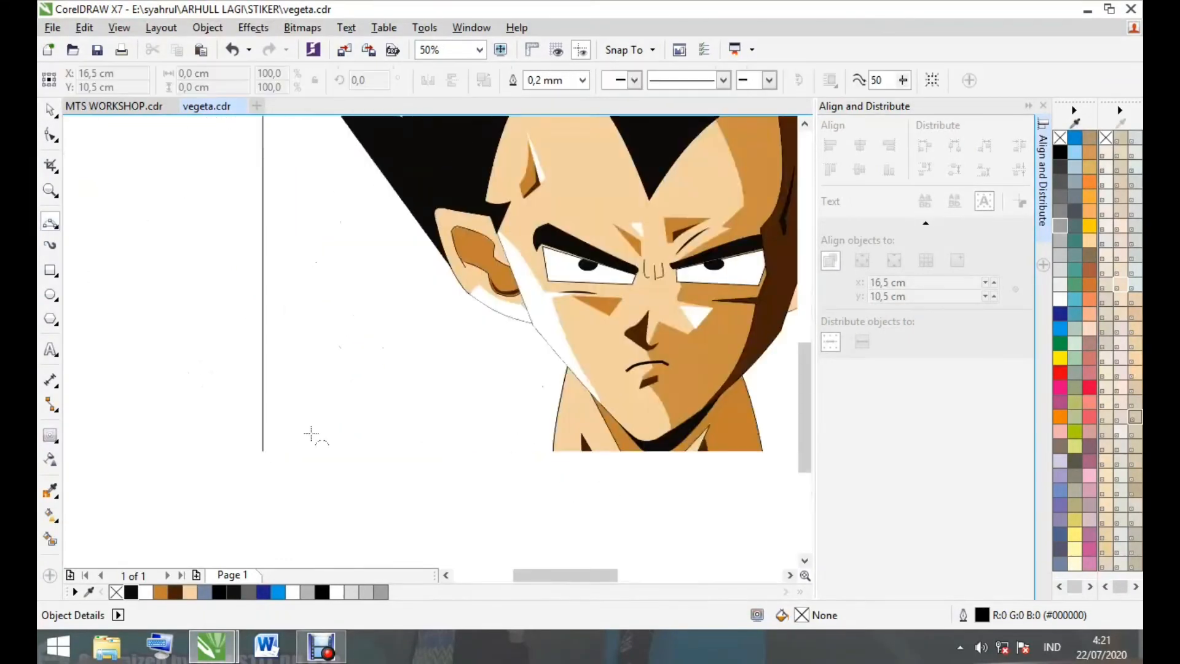
{"action": "scroll", "coordinate": [577, 388], "scroll_direction": "up", "scroll_amount": 1}
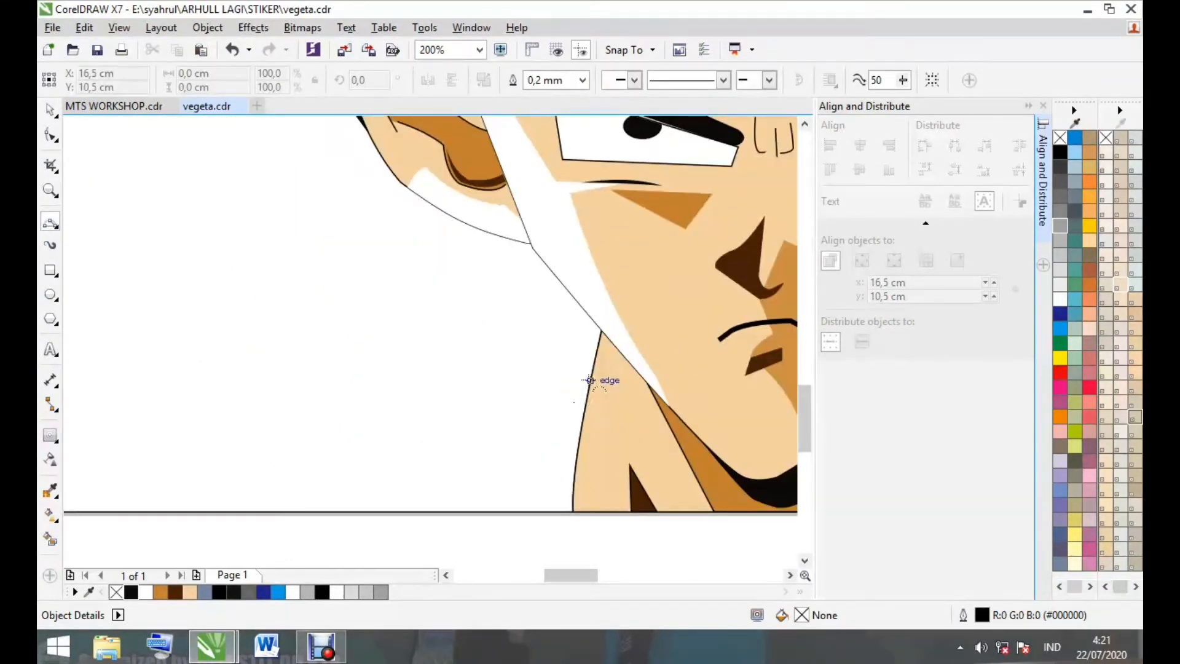
{"action": "left_click", "coordinate": [450, 399]}
{"action": "left_click_drag", "start_coordinate": [303, 432], "coordinate": [115, 519]}
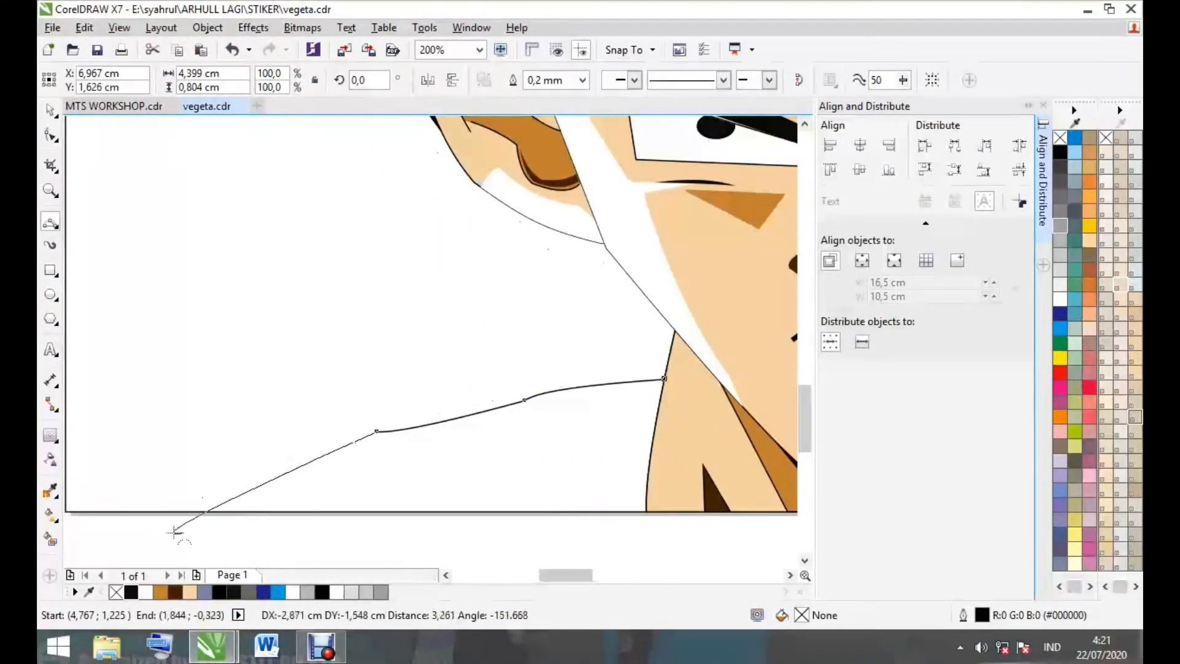
{"action": "left_click", "coordinate": [270, 454]}
{"action": "scroll", "coordinate": [271, 449], "scroll_direction": "down", "scroll_amount": 2}
{"action": "scroll", "coordinate": [241, 471], "scroll_direction": "up", "scroll_amount": 1}
{"action": "left_click", "coordinate": [491, 465]}
{"action": "scroll", "coordinate": [492, 465], "scroll_direction": "up", "scroll_amount": 1}
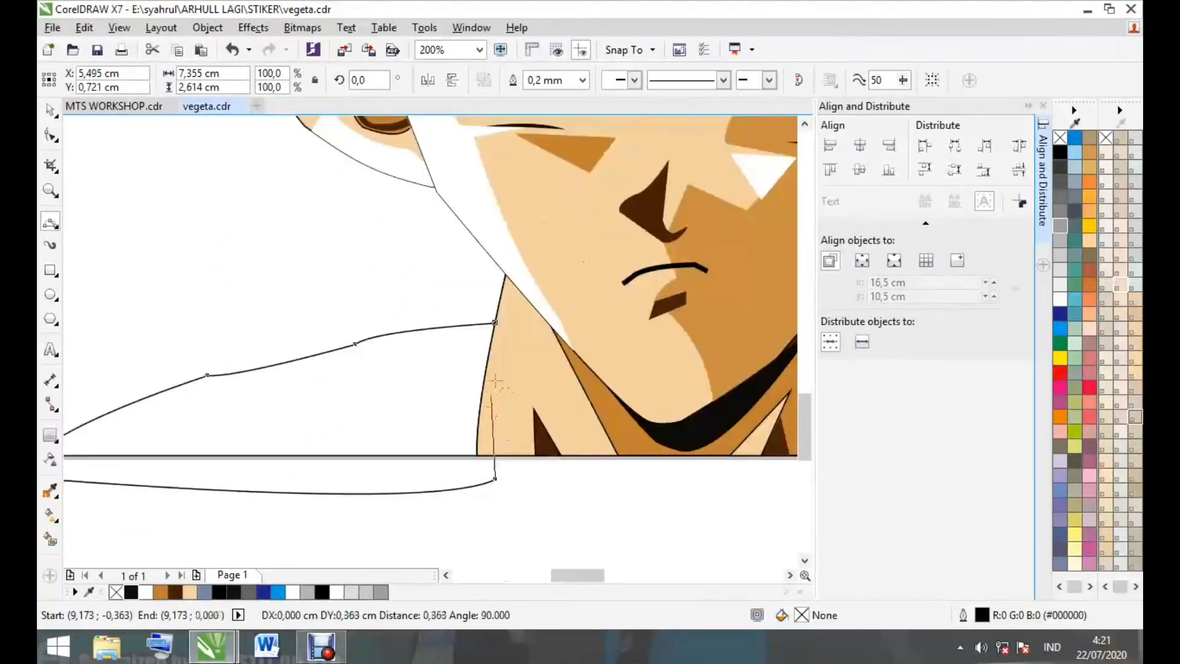
Clip the left shoulder outline to the page's lower edge
{"action": "left_click", "coordinate": [49, 110]}
{"action": "scroll", "coordinate": [369, 500], "scroll_direction": "down", "scroll_amount": 1}
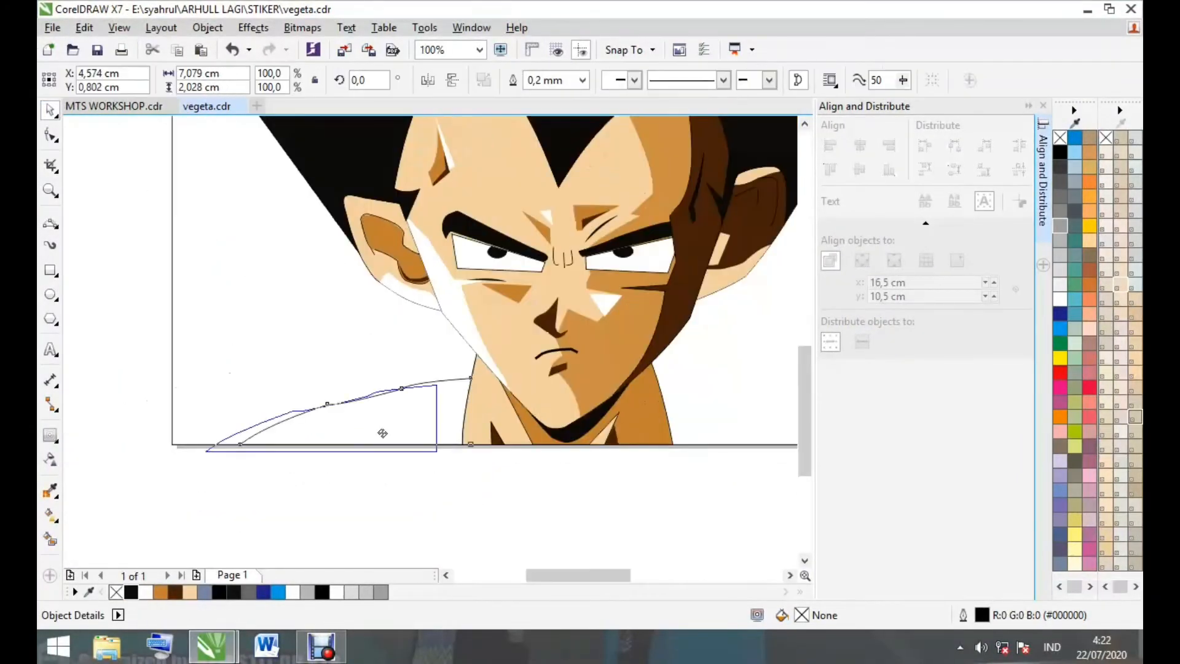
{"action": "scroll", "coordinate": [430, 489], "scroll_direction": "up", "scroll_amount": 1}
Draw an angular shape about 1.18 by 2 cm beside the neck's left side and clip it to the shoulder outline
{"action": "left_click", "coordinate": [50, 223]}
{"action": "scroll", "coordinate": [522, 309], "scroll_direction": "up", "scroll_amount": 1}
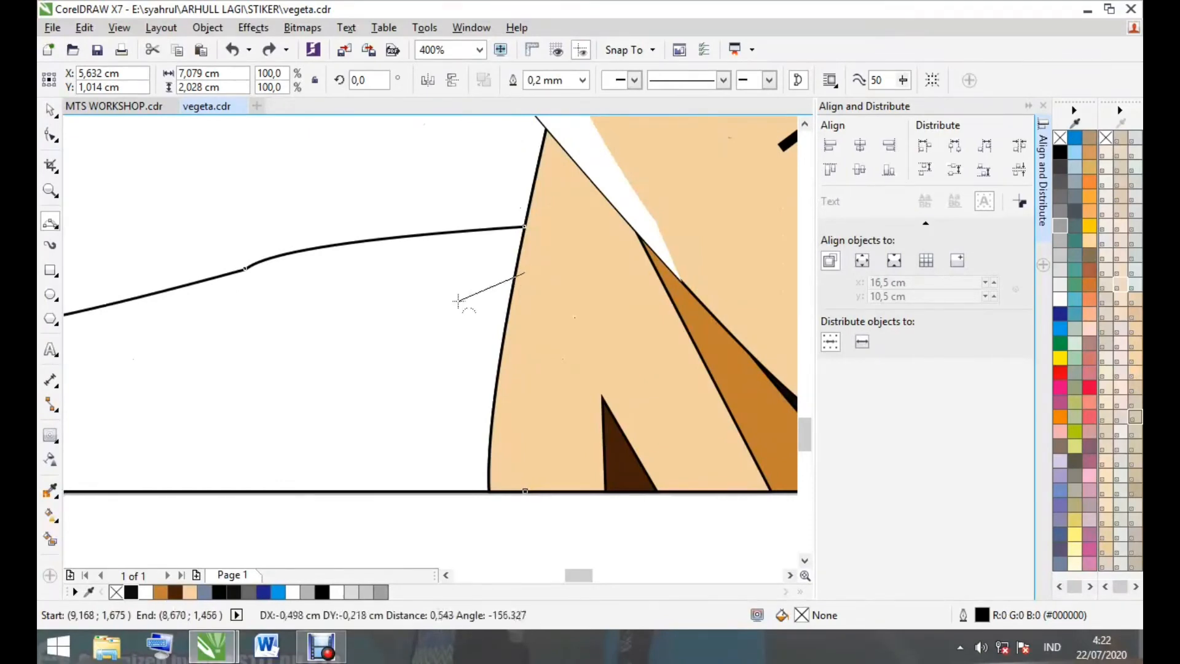
{"action": "left_click", "coordinate": [525, 272]}
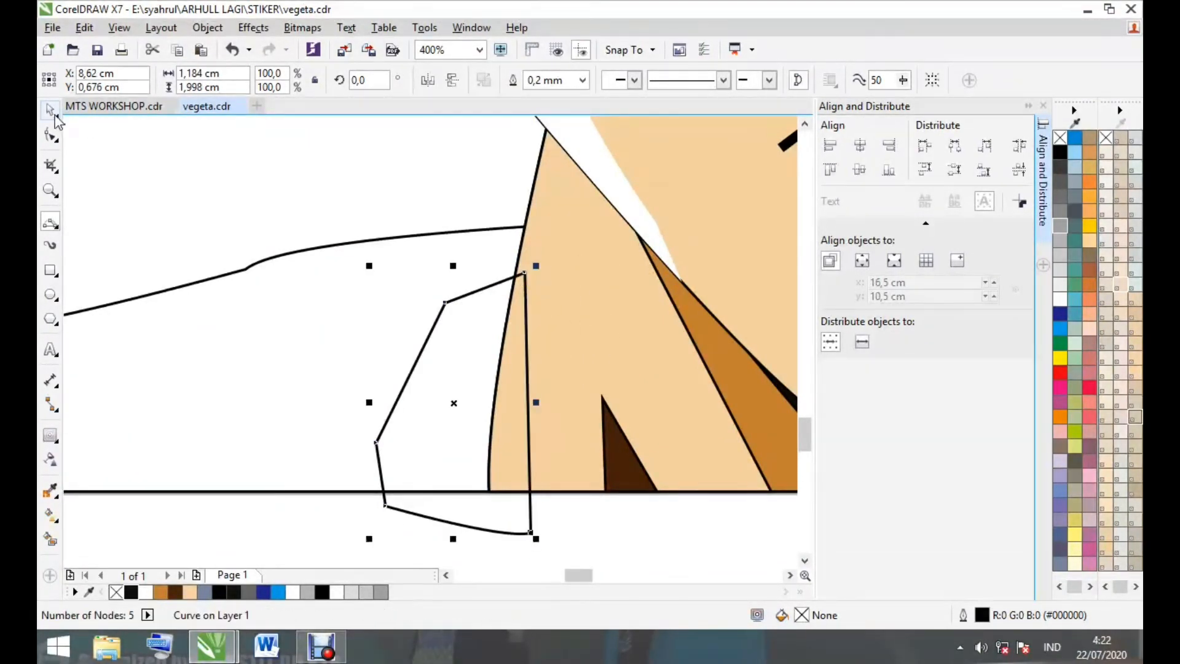
{"action": "left_click", "coordinate": [51, 110]}
{"action": "left_click", "coordinate": [455, 232], "text": "shift"}
{"action": "left_click", "coordinate": [561, 80]}
{"action": "left_click_drag", "start_coordinate": [489, 527], "coordinate": [546, 552]}
{"action": "key", "text": "Delete"}
{"action": "left_click", "coordinate": [437, 458]}
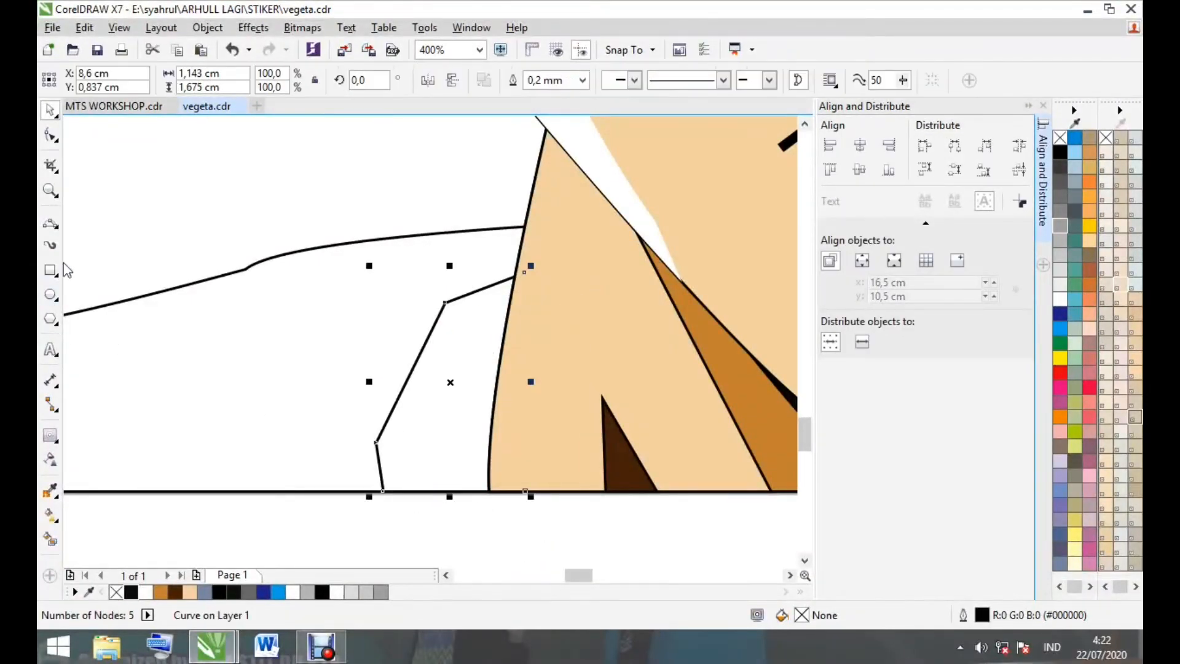
Draw a closed shadow shape with a slanted lower edge over the top of the angular shoulder piece
{"action": "left_click", "coordinate": [49, 222]}
{"action": "left_click", "coordinate": [389, 368]}
{"action": "key", "text": "Delete"}
{"action": "left_click", "coordinate": [377, 392]}
{"action": "left_click", "coordinate": [541, 332]}
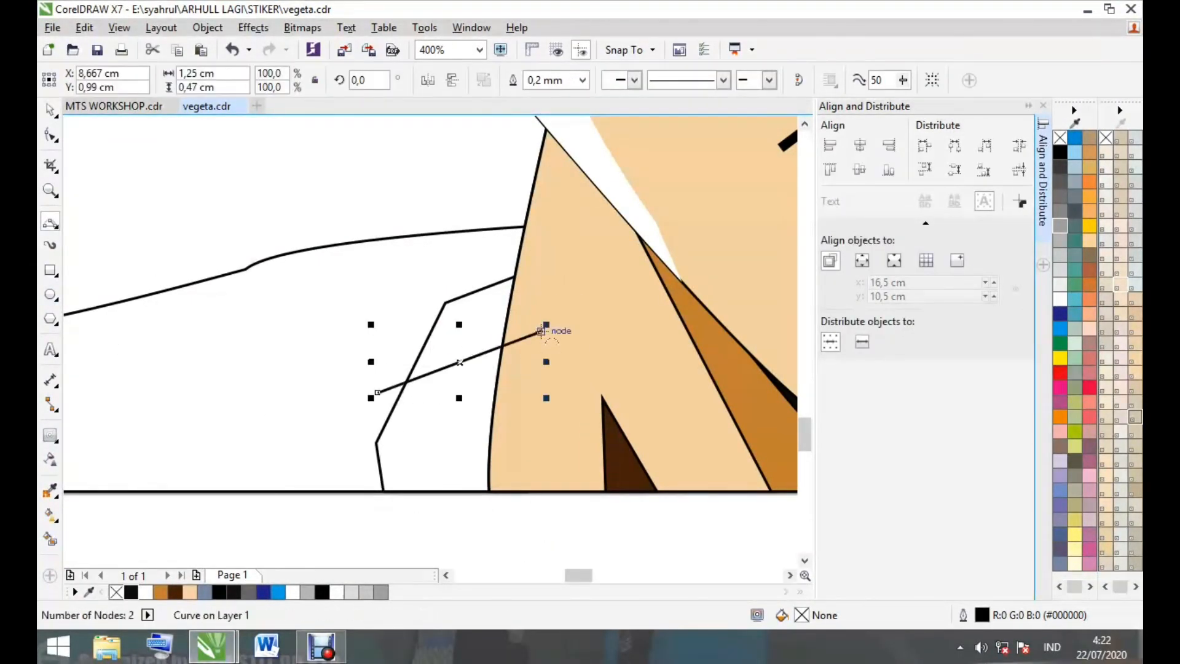
Intersect the shadow shape with the angular shoulder piece, filling the overlap medium brown and the piece light skin (R243 G209 B161)
{"action": "left_click", "coordinate": [435, 481], "text": "shift"}
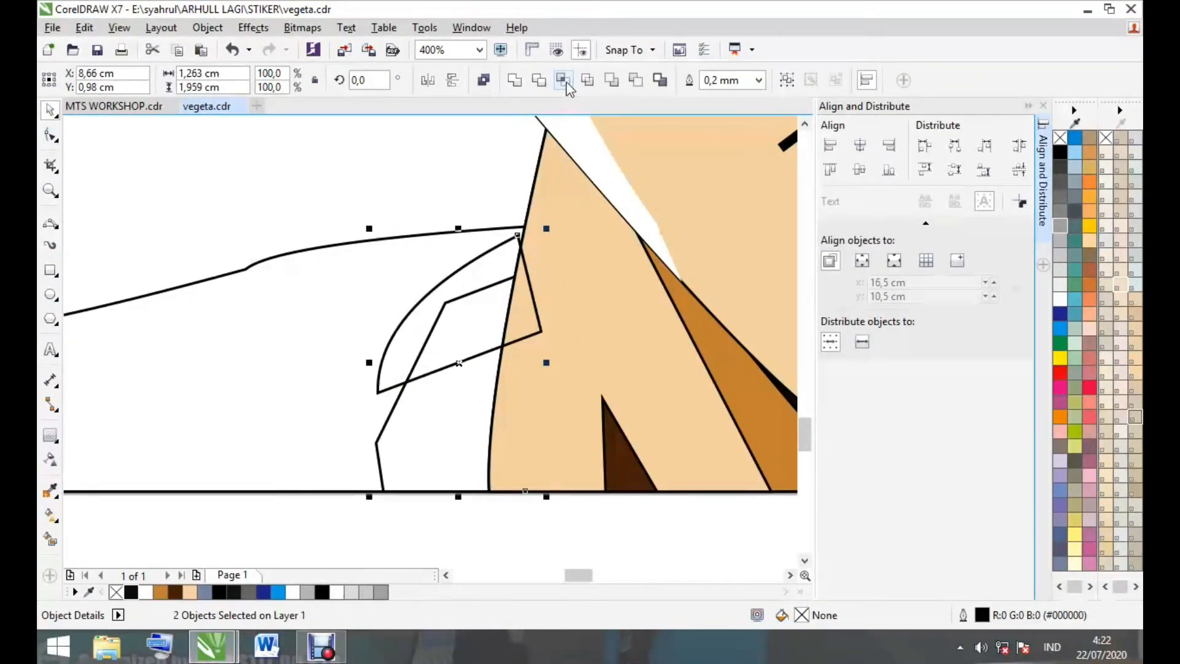
{"action": "left_click", "coordinate": [561, 80]}
{"action": "left_click_drag", "start_coordinate": [408, 353], "coordinate": [363, 368]}
{"action": "left_click", "coordinate": [160, 592]}
{"action": "left_click", "coordinate": [424, 451]}
{"action": "left_click", "coordinate": [189, 592]}
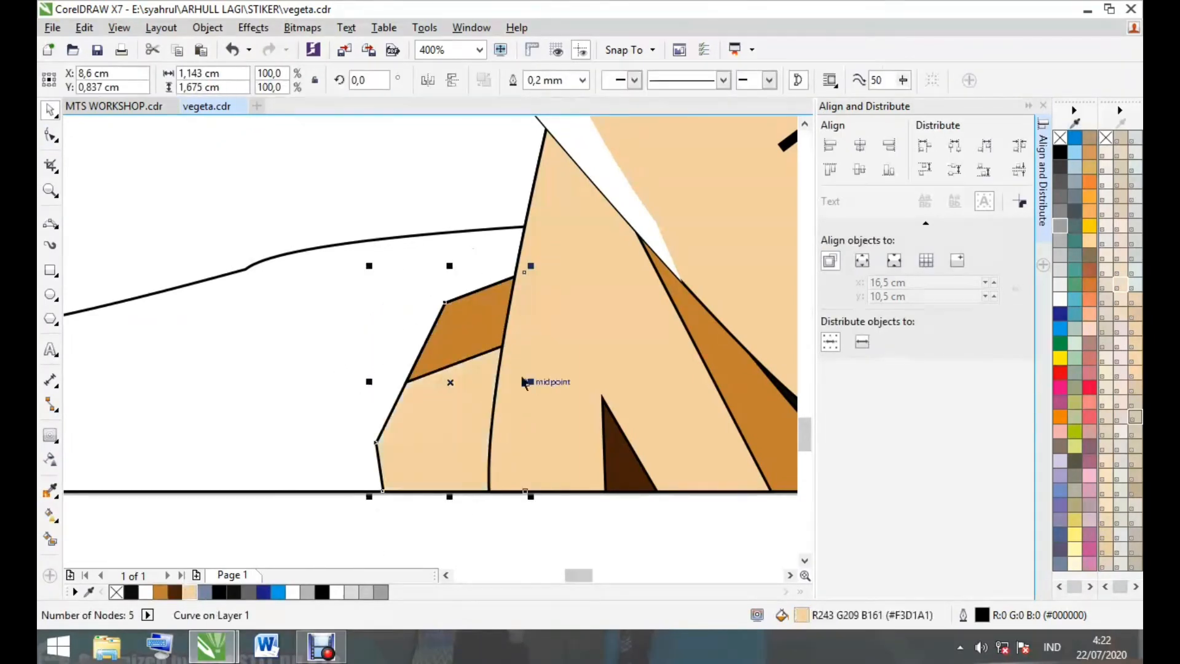
Remove the outline from the medium-brown shadow on the shoulder piece
{"action": "left_click", "coordinate": [464, 336]}
{"action": "left_click", "coordinate": [582, 81]}
{"action": "left_click", "coordinate": [541, 98]}
{"action": "scroll", "coordinate": [410, 335], "scroll_direction": "down", "scroll_amount": 1}
{"action": "left_click", "coordinate": [414, 489]}
{"action": "scroll", "coordinate": [391, 458], "scroll_direction": "down", "scroll_amount": 1}
{"action": "scroll", "coordinate": [334, 433], "scroll_direction": "up", "scroll_amount": 1}
Draw a closed curved shape about 2.36 by 2.62 cm around the angular shoulder piece, crossing the neck and bottom edge
{"action": "left_click", "coordinate": [53, 221]}
{"action": "scroll", "coordinate": [295, 387], "scroll_direction": "up", "scroll_amount": 1}
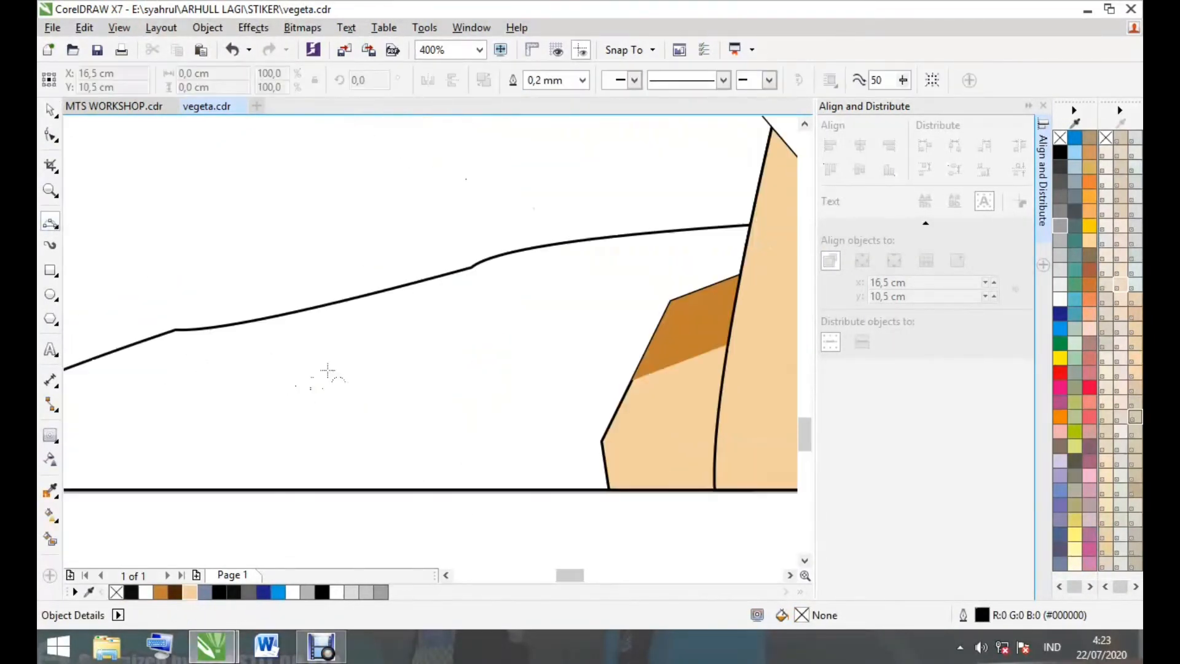
{"action": "key", "text": "Delete"}
{"action": "scroll", "coordinate": [598, 244], "scroll_direction": "down", "scroll_amount": 1}
{"action": "scroll", "coordinate": [604, 246], "scroll_direction": "up", "scroll_amount": 1}
{"action": "left_click", "coordinate": [534, 288]}
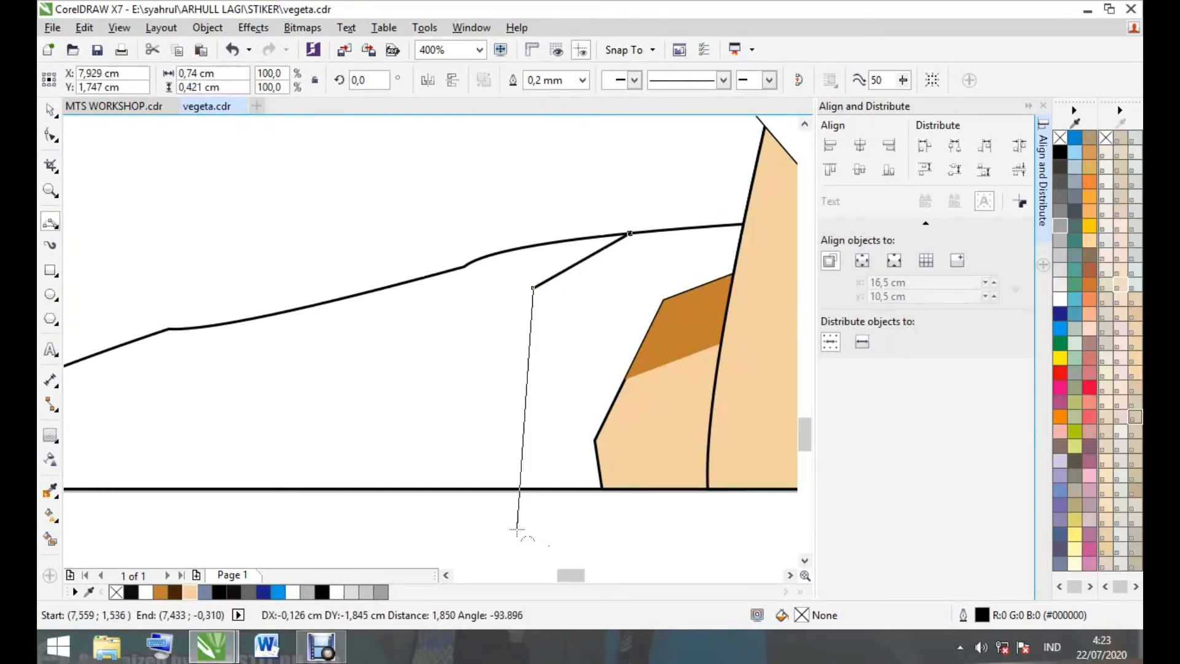
{"action": "scroll", "coordinate": [533, 489], "scroll_direction": "down", "scroll_amount": 1}
{"action": "left_click", "coordinate": [666, 509]}
{"action": "left_click", "coordinate": [671, 346]}
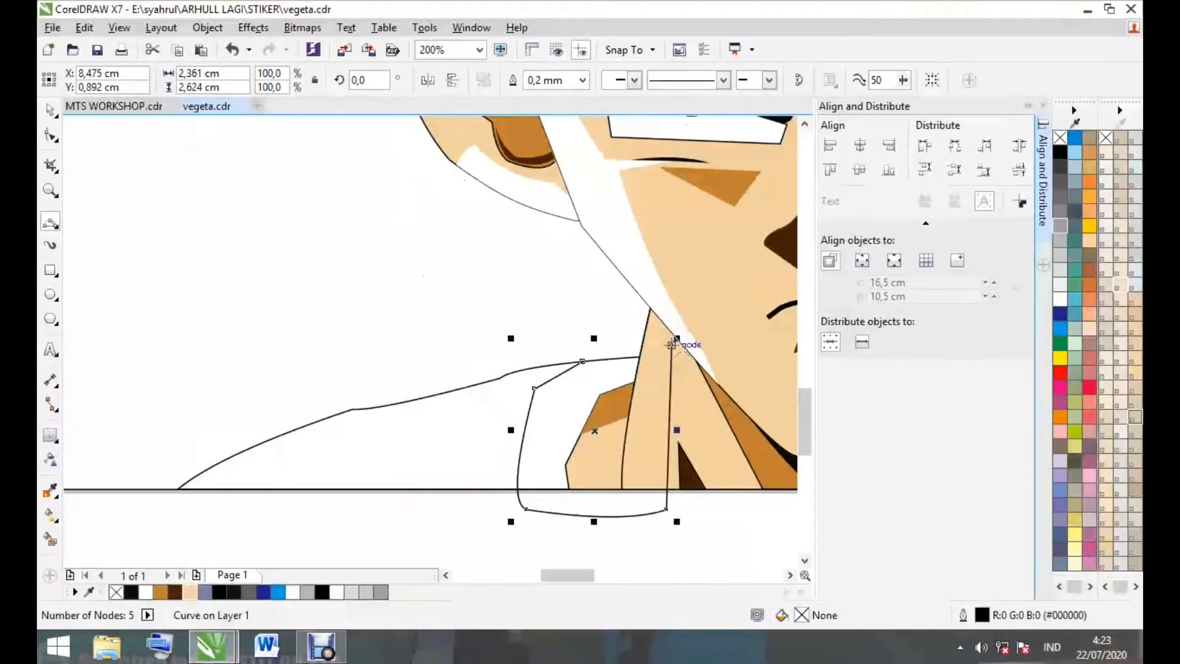
{"action": "left_click", "coordinate": [582, 361]}
Intersect the closed shape with the left shoulder outline to form a collar band and delete the leftover shape
{"action": "left_click", "coordinate": [307, 452], "text": "shift"}
{"action": "left_click", "coordinate": [641, 80]}
{"action": "left_click_drag", "start_coordinate": [544, 492], "coordinate": [588, 522]}
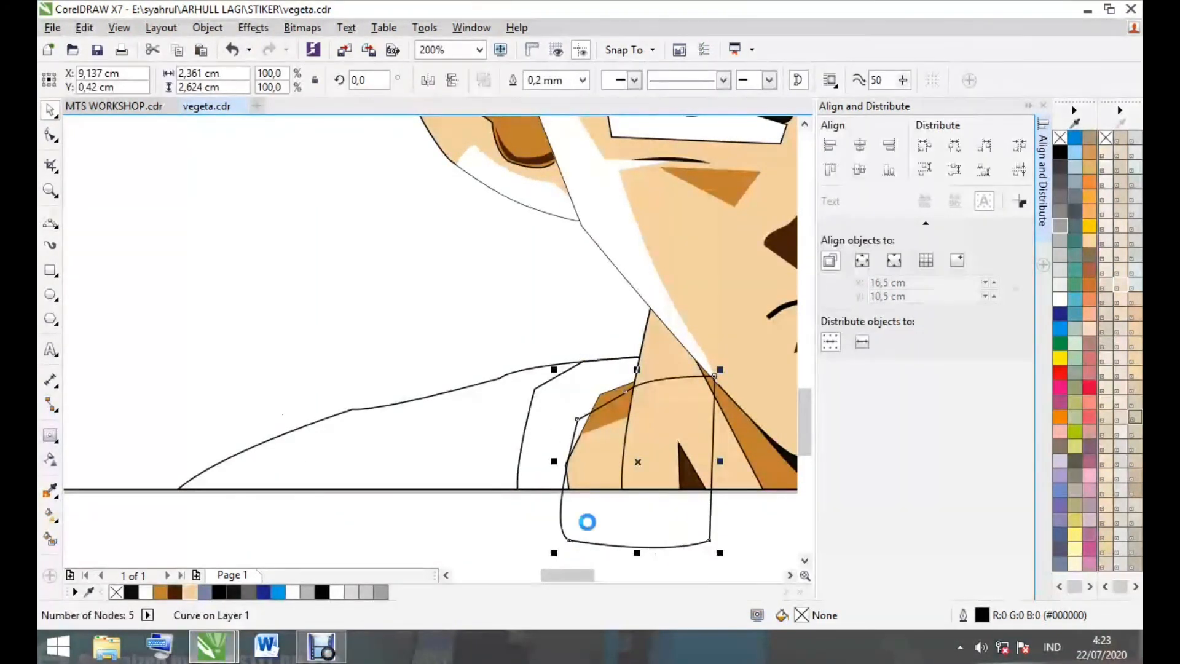
{"action": "key", "text": "Delete"}
Fill the collar band and the left shoulder with blue
{"action": "left_click", "coordinate": [536, 478]}
{"action": "left_click", "coordinate": [263, 591]}
{"action": "left_click", "coordinate": [266, 594]}
{"action": "left_click", "coordinate": [424, 528]}
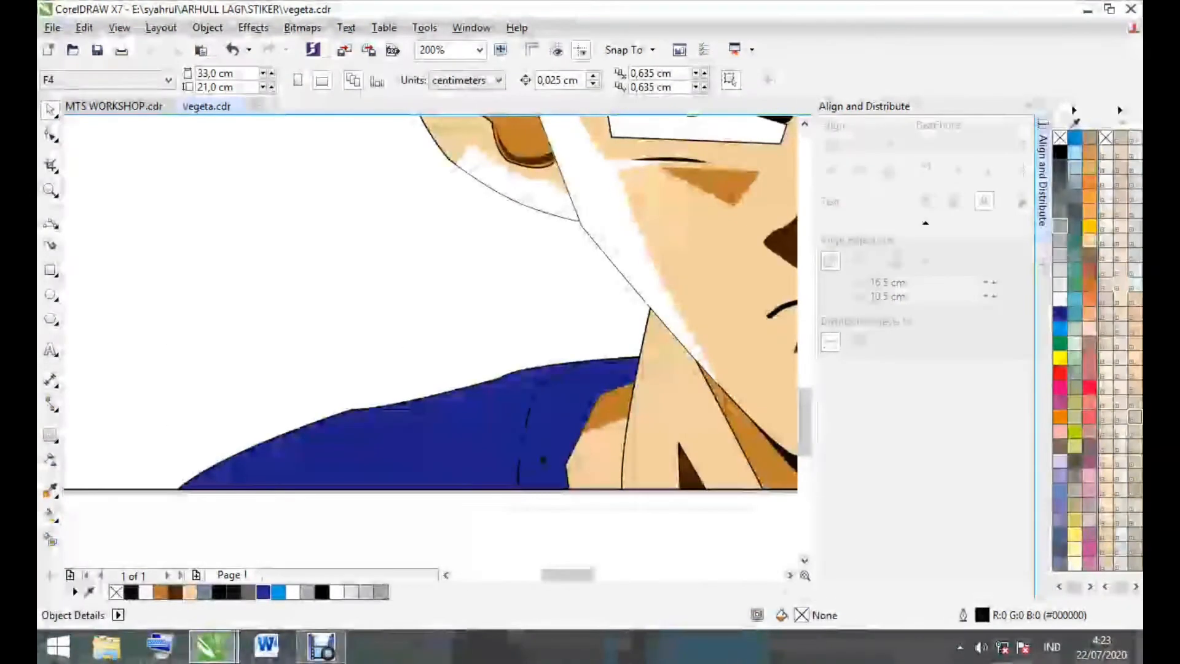
Apply a linear fountain fill from near-black at the shoulder's outer end to blue toward the collar
{"action": "scroll", "coordinate": [571, 462], "scroll_direction": "up", "scroll_amount": 1}
{"action": "scroll", "coordinate": [442, 420], "scroll_direction": "down", "scroll_amount": 1}
{"action": "left_click", "coordinate": [403, 423]}
{"action": "key", "text": "g"}
{"action": "left_click_drag", "start_coordinate": [142, 509], "coordinate": [525, 322]}
{"action": "scroll", "coordinate": [294, 406], "scroll_direction": "down", "scroll_amount": 1}
Draw a closed curved stripe about 1.23 by 1.91 cm inside the blue collar band
{"action": "left_click", "coordinate": [50, 221]}
{"action": "scroll", "coordinate": [402, 416], "scroll_direction": "up", "scroll_amount": 2}
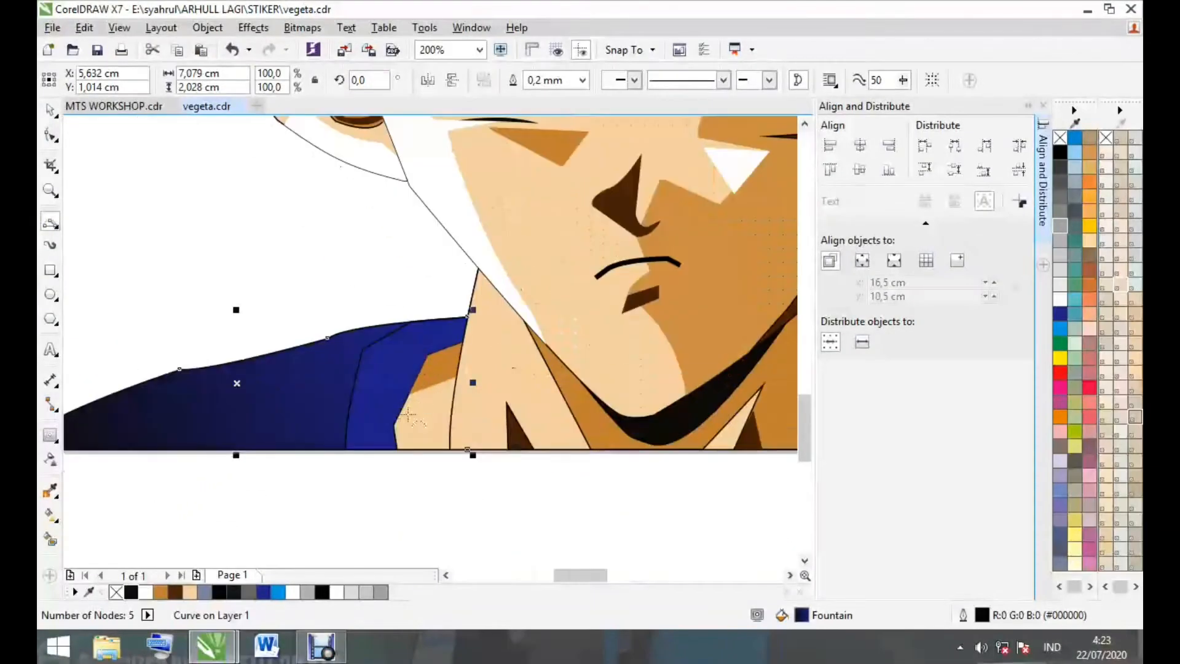
{"action": "left_click_drag", "start_coordinate": [357, 304], "coordinate": [352, 305]}
{"action": "left_click", "coordinate": [428, 254]}
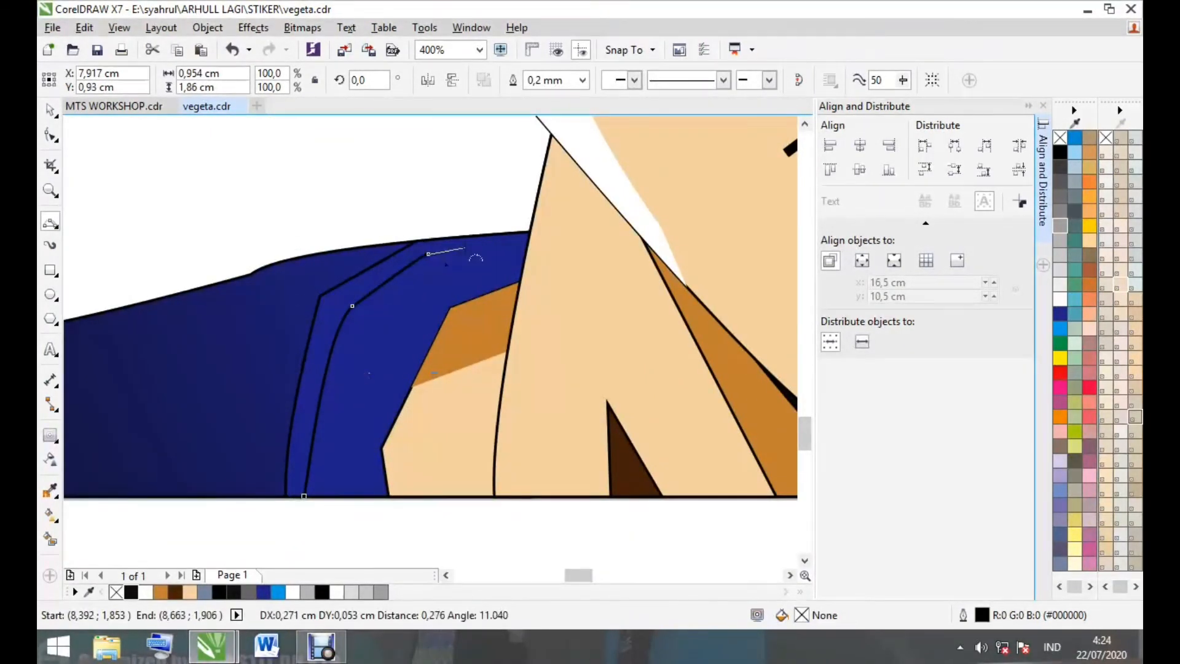
{"action": "left_click", "coordinate": [389, 328]}
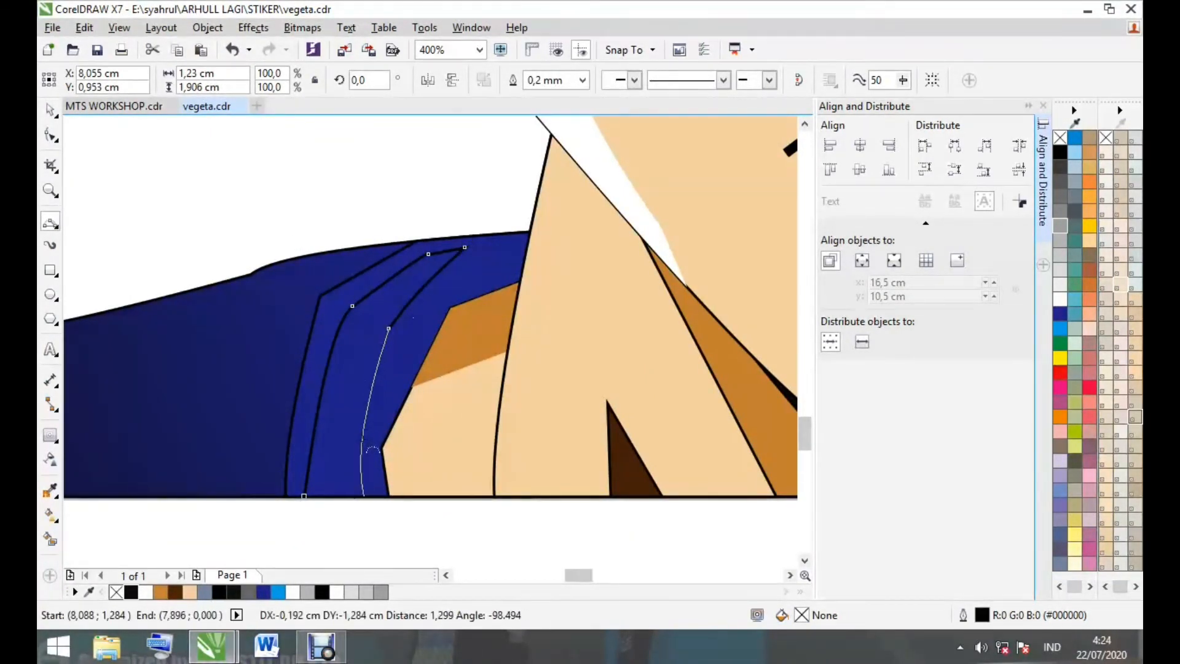
{"action": "left_click", "coordinate": [362, 439]}
{"action": "scroll", "coordinate": [331, 544], "scroll_direction": "up", "scroll_amount": 1}
{"action": "left_click_drag", "start_coordinate": [276, 447], "coordinate": [395, 447]}
{"action": "left_click", "coordinate": [395, 447]}
Intersect the stripe with the collar band, delete the leftover shape and fill the stripe white
{"action": "left_click", "coordinate": [263, 352], "text": "shift"}
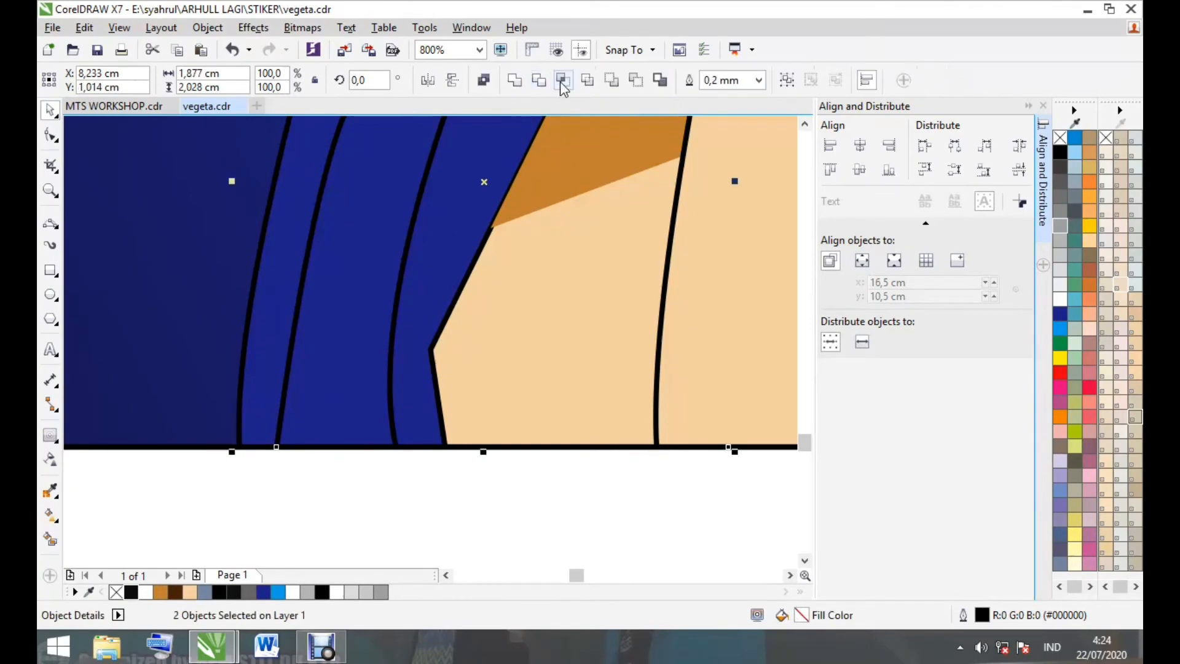
{"action": "left_click", "coordinate": [561, 81]}
{"action": "left_click_drag", "start_coordinate": [373, 390], "coordinate": [369, 416]}
{"action": "key", "text": "Delete"}
{"action": "left_click", "coordinate": [349, 400]}
{"action": "left_click", "coordinate": [292, 592]}
{"action": "scroll", "coordinate": [270, 500], "scroll_direction": "down", "scroll_amount": 2}
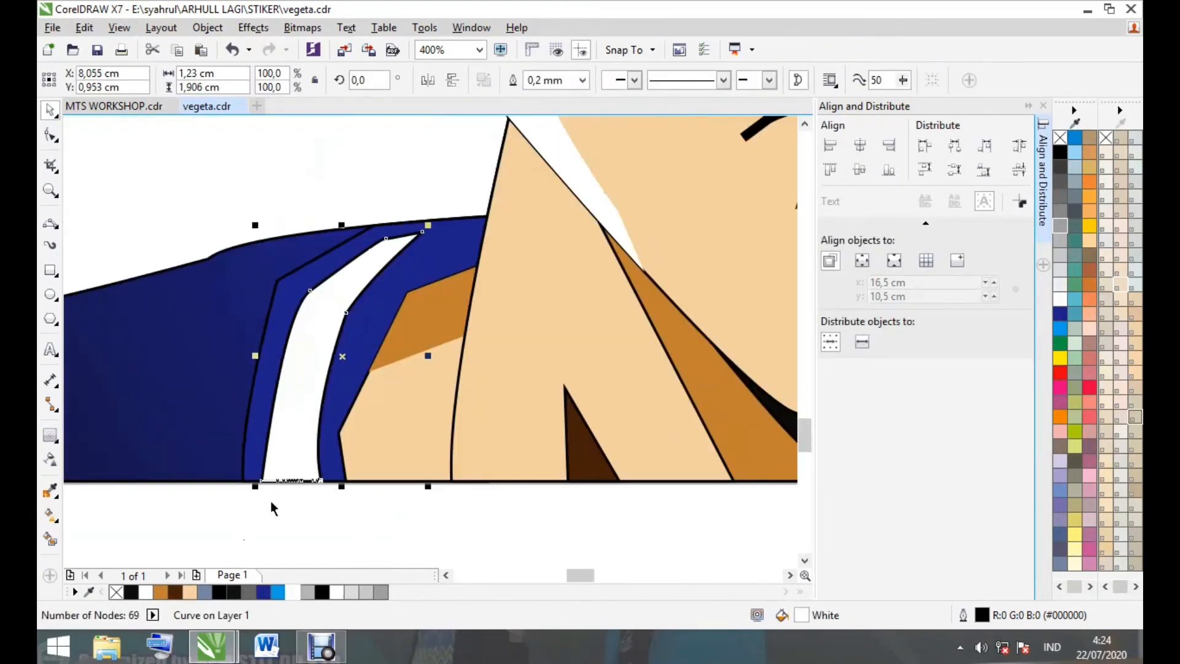
Remove the white stripe's outline and give it a uniform transparency of 37
{"action": "left_click", "coordinate": [582, 80]}
{"action": "left_click", "coordinate": [545, 95]}
{"action": "scroll", "coordinate": [326, 480], "scroll_direction": "down", "scroll_amount": 3}
{"action": "left_click", "coordinate": [51, 460]}
{"action": "left_click", "coordinate": [72, 80]}
{"action": "scroll", "coordinate": [285, 483], "scroll_direction": "up", "scroll_amount": 1}
{"action": "left_click_drag", "start_coordinate": [339, 485], "coordinate": [332, 488]}
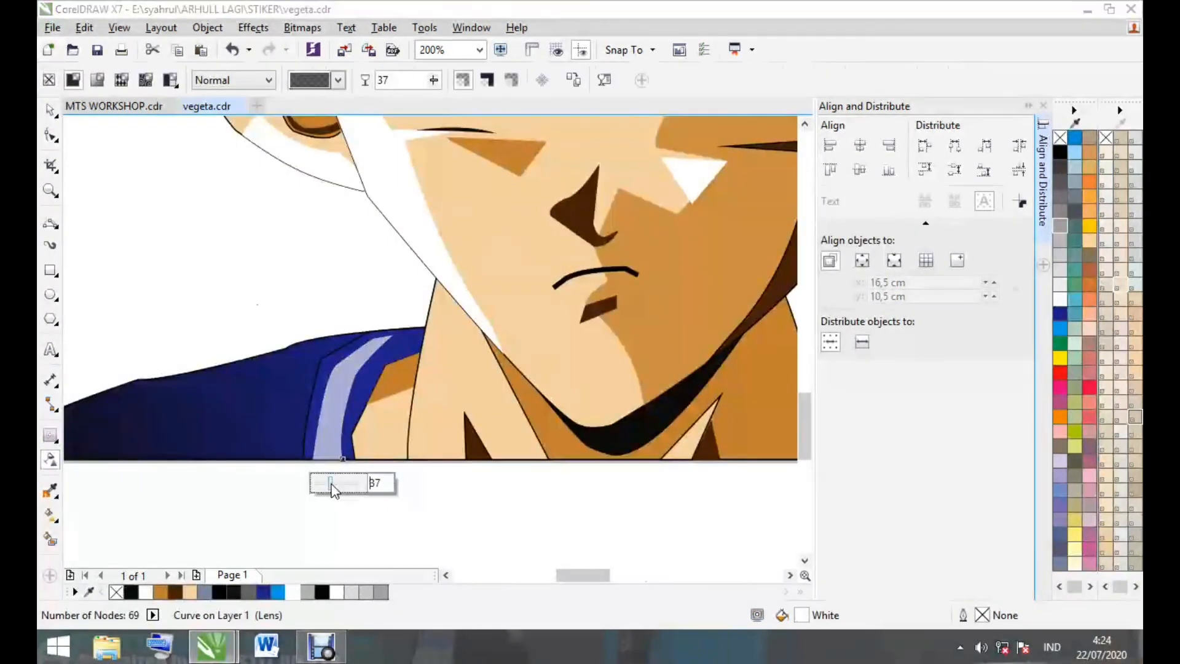
{"action": "left_click", "coordinate": [51, 111]}
{"action": "left_click", "coordinate": [246, 270]}
{"action": "scroll", "coordinate": [307, 393], "scroll_direction": "down", "scroll_amount": 1}
{"action": "scroll", "coordinate": [329, 403], "scroll_direction": "up", "scroll_amount": 2}
{"action": "left_click", "coordinate": [322, 391]}
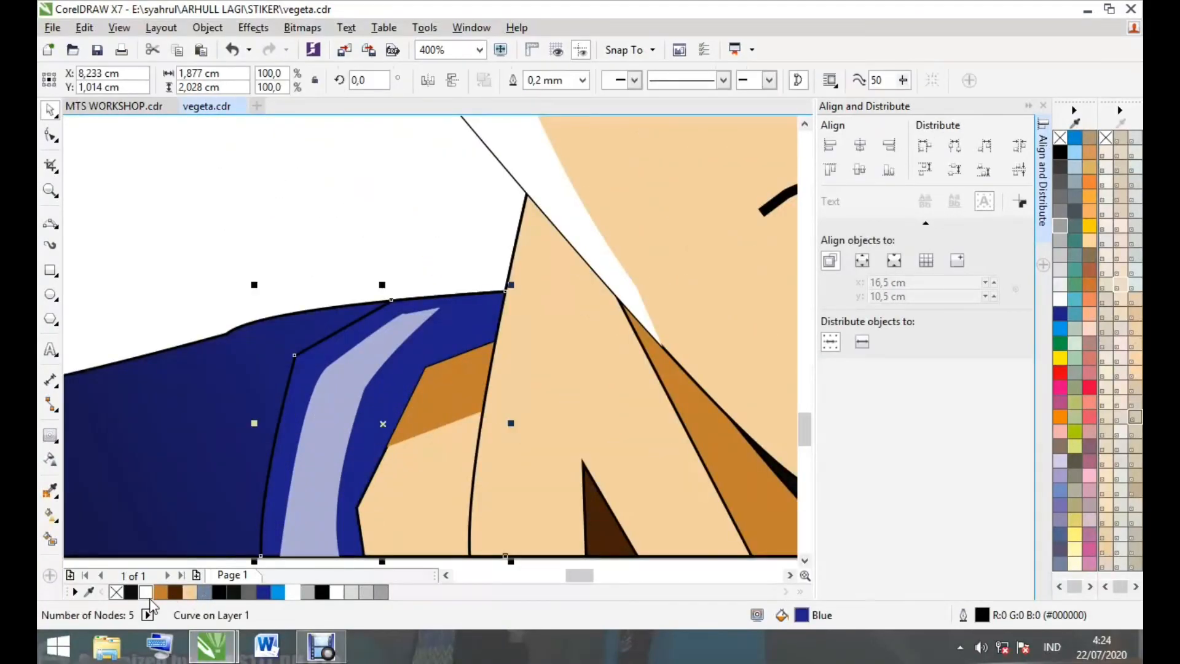
{"action": "scroll", "coordinate": [375, 523], "scroll_direction": "down", "scroll_amount": 2}
{"action": "left_click", "coordinate": [376, 520]}
{"action": "scroll", "coordinate": [372, 481], "scroll_direction": "down", "scroll_amount": 1}
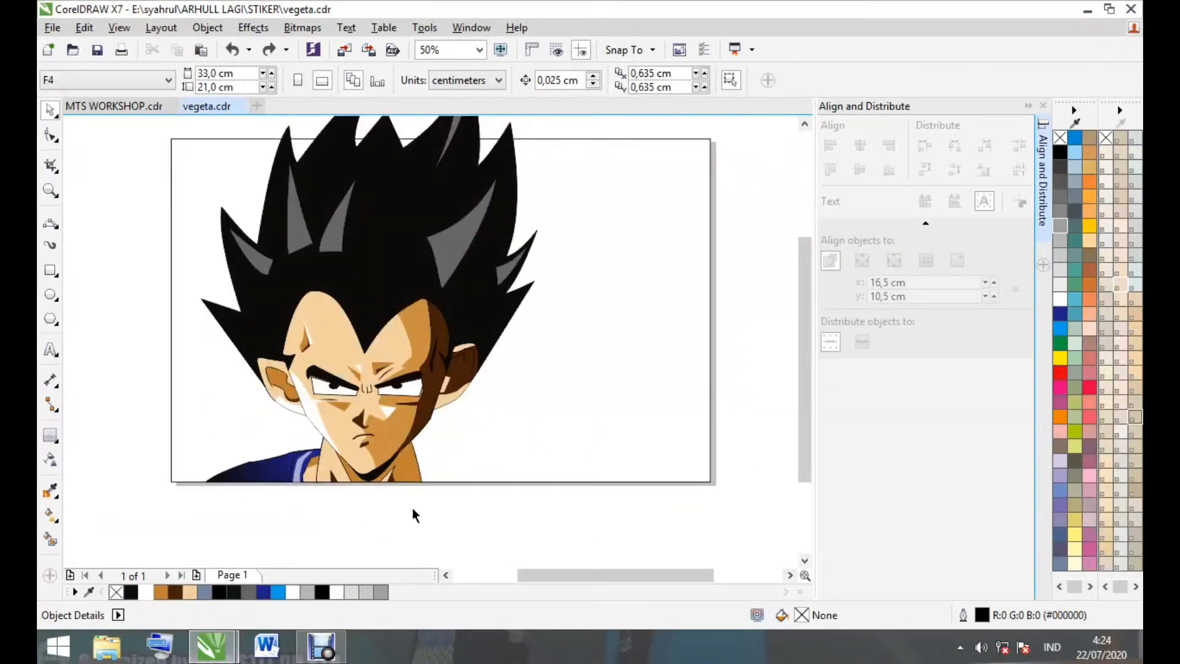
Apply a fountain fill to the blue collar band and adjust its direction across the band
{"action": "scroll", "coordinate": [308, 475], "scroll_direction": "up", "scroll_amount": 2}
{"action": "scroll", "coordinate": [331, 434], "scroll_direction": "up", "scroll_amount": 1}
{"action": "left_click", "coordinate": [295, 427]}
{"action": "left_click", "coordinate": [50, 515]}
{"action": "left_click_drag", "start_coordinate": [287, 442], "coordinate": [246, 414]}
{"action": "left_click_drag", "start_coordinate": [287, 442], "coordinate": [345, 452]}
{"action": "scroll", "coordinate": [340, 409], "scroll_direction": "down", "scroll_amount": 1}
{"action": "left_click", "coordinate": [50, 111]}
{"action": "scroll", "coordinate": [255, 439], "scroll_direction": "down", "scroll_amount": 1}
{"action": "left_click", "coordinate": [310, 501]}
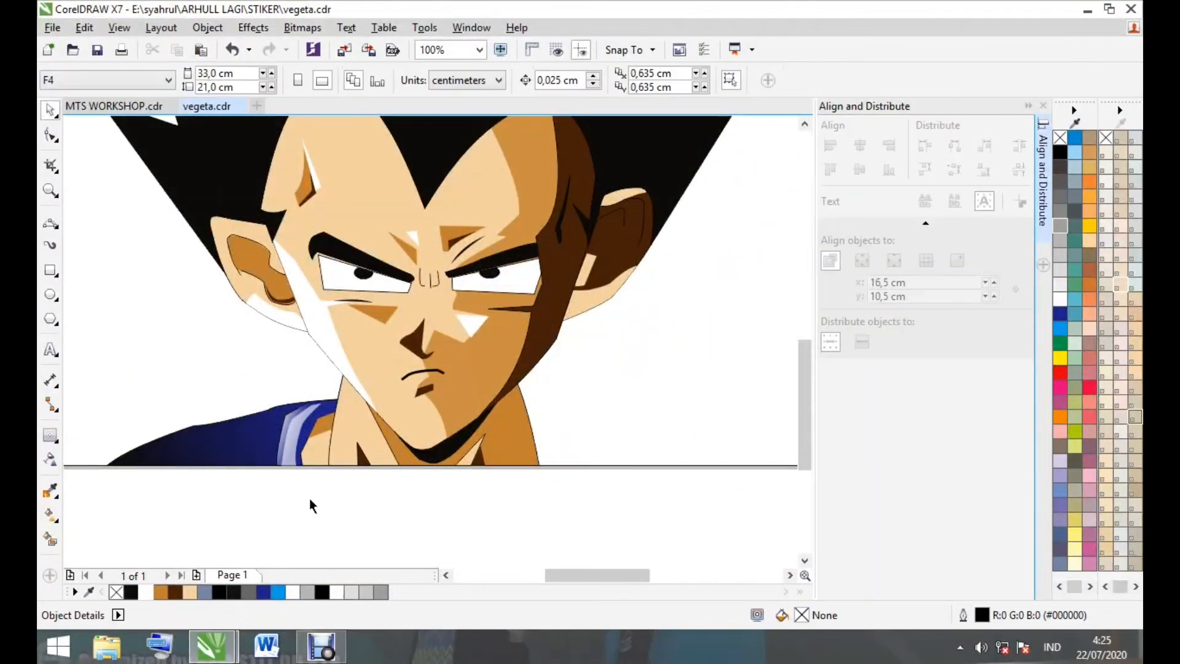
Draw a closed shoulder shape with a curved upper edge, sloping from the neck's right side to below the page's lower edge
{"action": "left_click", "coordinate": [50, 223]}
{"action": "scroll", "coordinate": [245, 408], "scroll_direction": "down", "scroll_amount": 1}
{"action": "scroll", "coordinate": [391, 399], "scroll_direction": "up", "scroll_amount": 1}
{"action": "left_click_drag", "start_coordinate": [379, 417], "coordinate": [524, 488]}
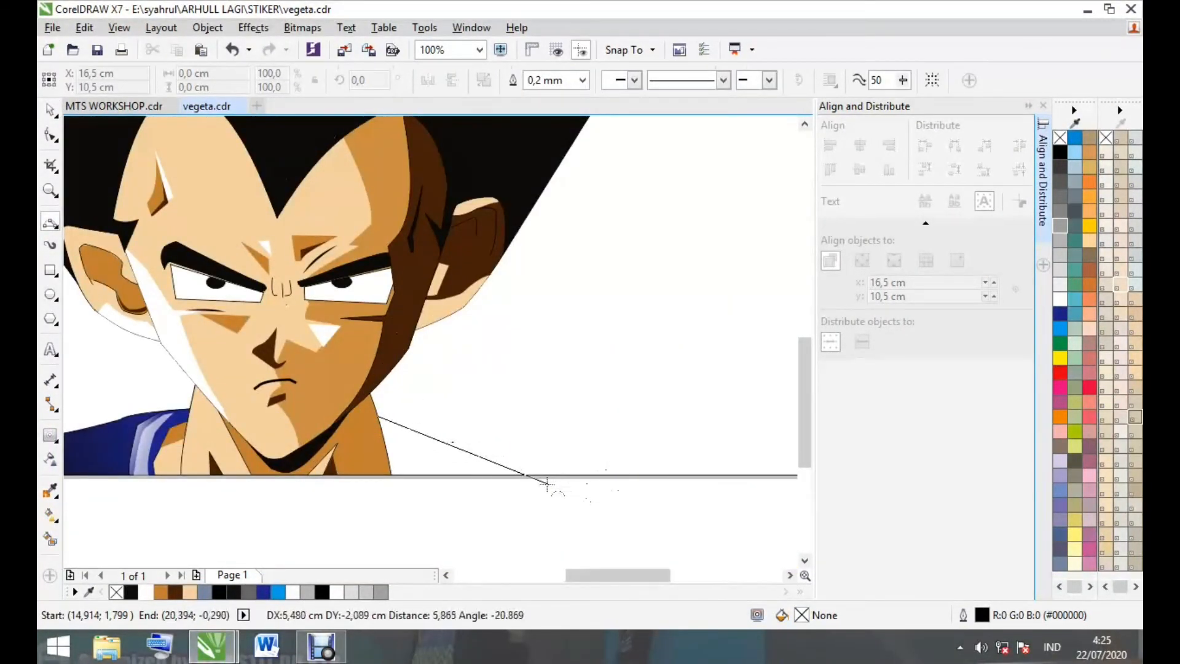
{"action": "left_click", "coordinate": [490, 455]}
{"action": "scroll", "coordinate": [438, 454], "scroll_direction": "down", "scroll_amount": 1}
{"action": "scroll", "coordinate": [403, 473], "scroll_direction": "up", "scroll_amount": 1}
{"action": "scroll", "coordinate": [428, 441], "scroll_direction": "up", "scroll_amount": 1}
{"action": "left_click_drag", "start_coordinate": [387, 350], "coordinate": [403, 478]}
{"action": "left_click", "coordinate": [402, 479]}
{"action": "left_click_drag", "start_coordinate": [402, 478], "coordinate": [703, 448]}
{"action": "left_click", "coordinate": [703, 447]}
Intersect the new shoulder shape with the page-sized rectangle and delete the leftover original
{"action": "left_click", "coordinate": [51, 111]}
{"action": "scroll", "coordinate": [164, 307], "scroll_direction": "down", "scroll_amount": 1}
{"action": "left_click", "coordinate": [534, 245], "text": "shift"}
{"action": "left_click", "coordinate": [563, 80]}
{"action": "left_click", "coordinate": [452, 418]}
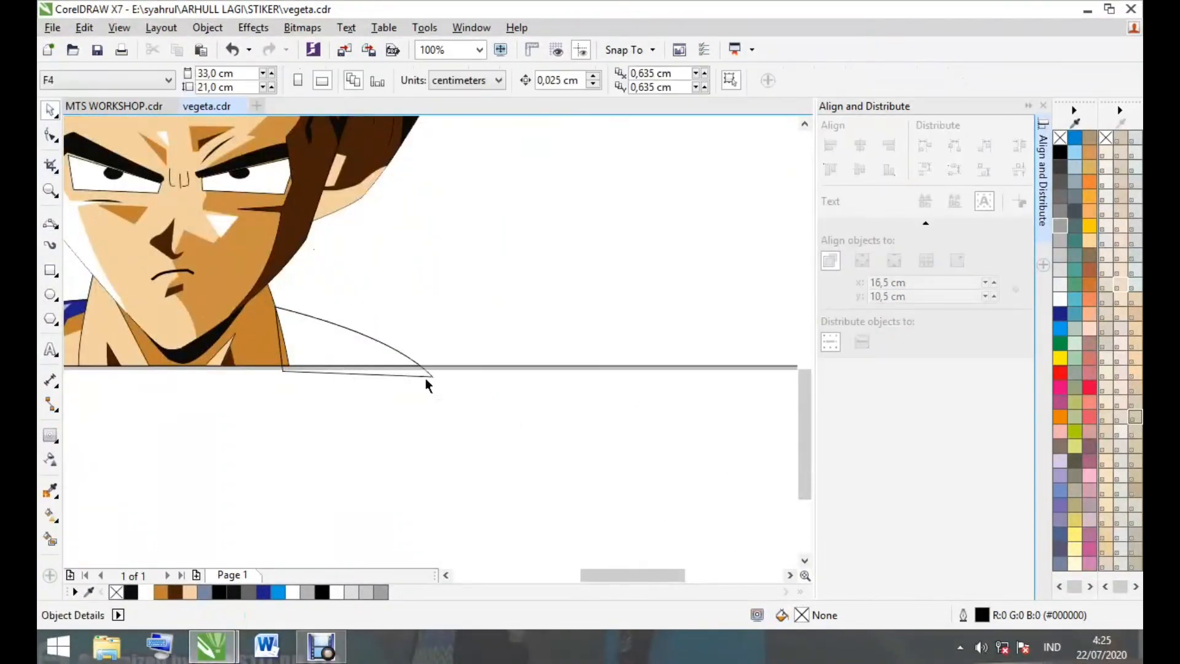
{"action": "left_click", "coordinate": [426, 378]}
{"action": "key", "text": "Delete"}
Send the clipped right-side shoulder behind the neck and fill it medium brown
{"action": "scroll", "coordinate": [316, 355], "scroll_direction": "up", "scroll_amount": 1}
{"action": "left_click", "coordinate": [369, 378]}
{"action": "scroll", "coordinate": [369, 378], "scroll_direction": "down", "scroll_amount": 1}
{"action": "right_click", "coordinate": [360, 354]}
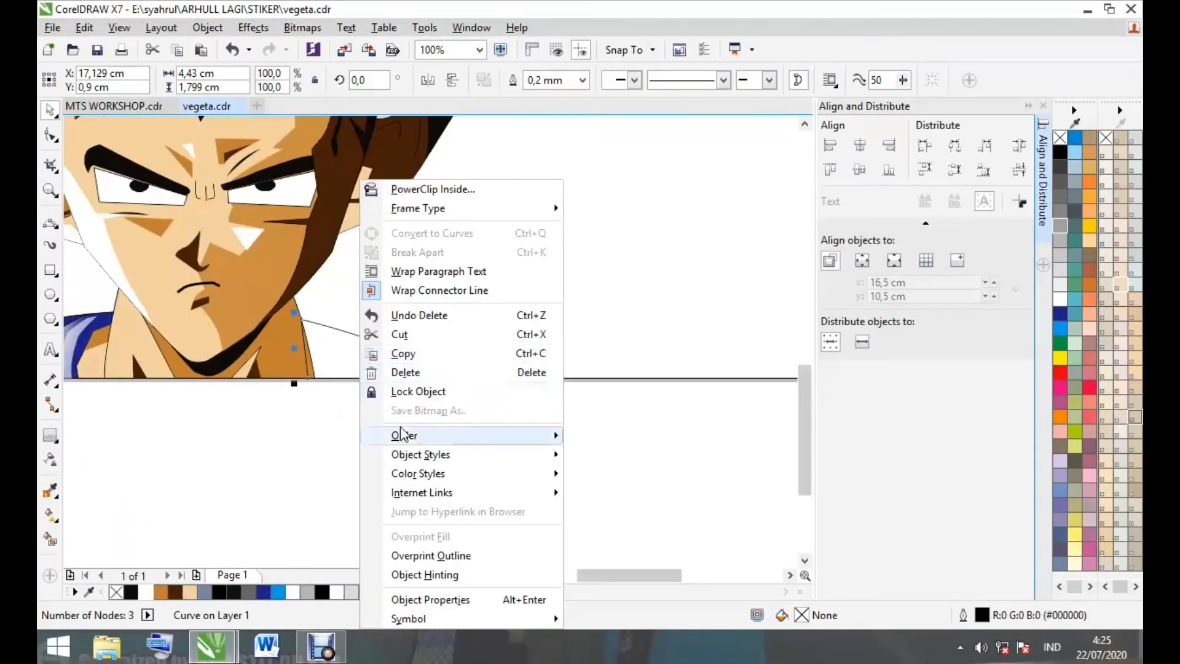
{"action": "mouse_move", "coordinate": [404, 435]}
{"action": "left_click", "coordinate": [643, 507]}
{"action": "left_click", "coordinate": [160, 592]}
{"action": "left_click", "coordinate": [383, 453]}
Draw a triangular shadow about 2.79 by 0.81 cm at the base of the right-side shoulder beside the neck
{"action": "scroll", "coordinate": [382, 452], "scroll_direction": "down", "scroll_amount": 1}
{"action": "scroll", "coordinate": [358, 420], "scroll_direction": "up", "scroll_amount": 1}
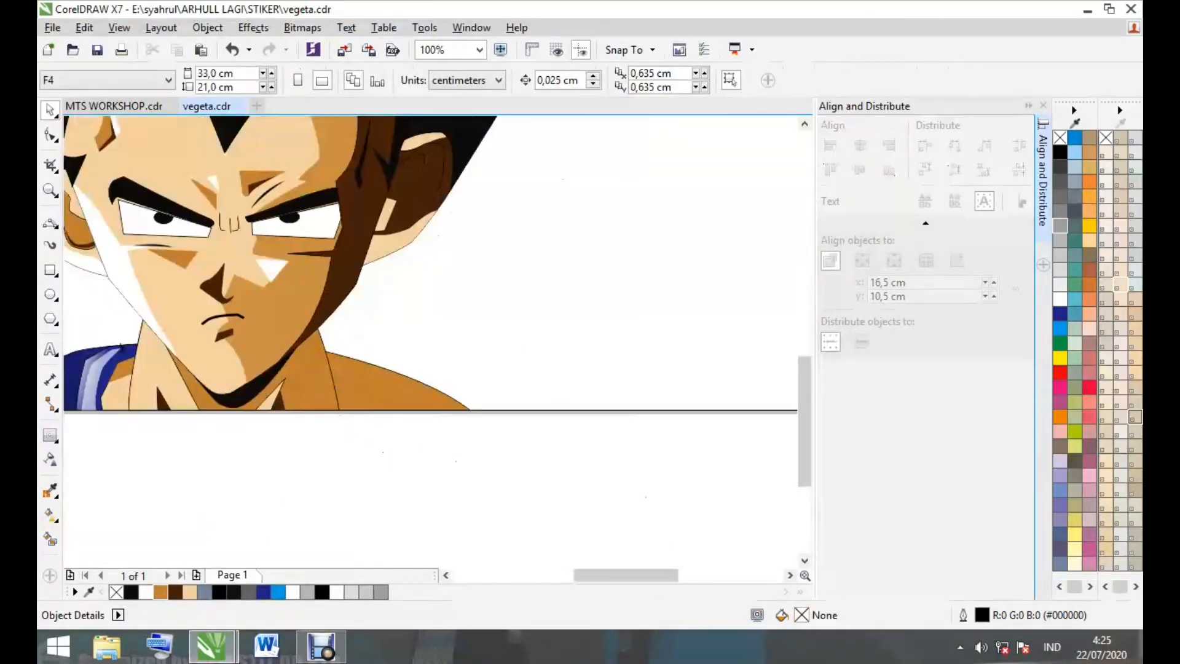
{"action": "left_click", "coordinate": [50, 223]}
{"action": "scroll", "coordinate": [229, 313], "scroll_direction": "up", "scroll_amount": 1}
{"action": "left_click", "coordinate": [625, 505]}
{"action": "scroll", "coordinate": [456, 497], "scroll_direction": "up", "scroll_amount": 2}
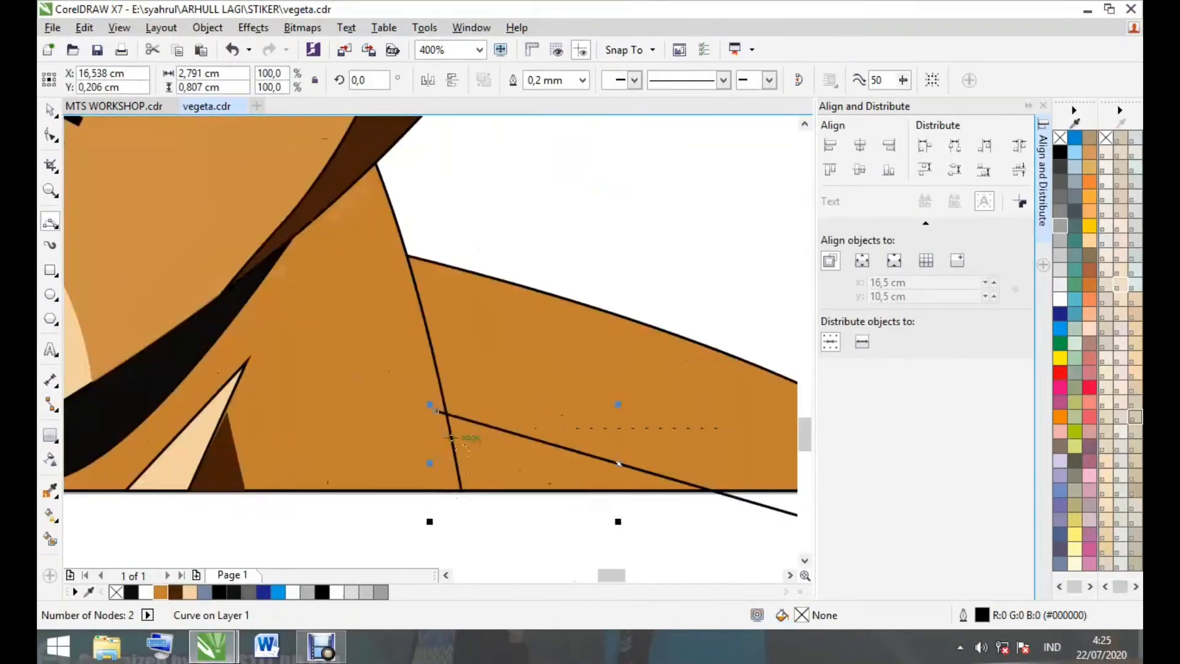
{"action": "left_click", "coordinate": [422, 342]}
{"action": "left_click", "coordinate": [451, 547]}
{"action": "scroll", "coordinate": [452, 546], "scroll_direction": "down", "scroll_amount": 1}
{"action": "left_click", "coordinate": [768, 459]}
{"action": "scroll", "coordinate": [240, 517], "scroll_direction": "down", "scroll_amount": 1}
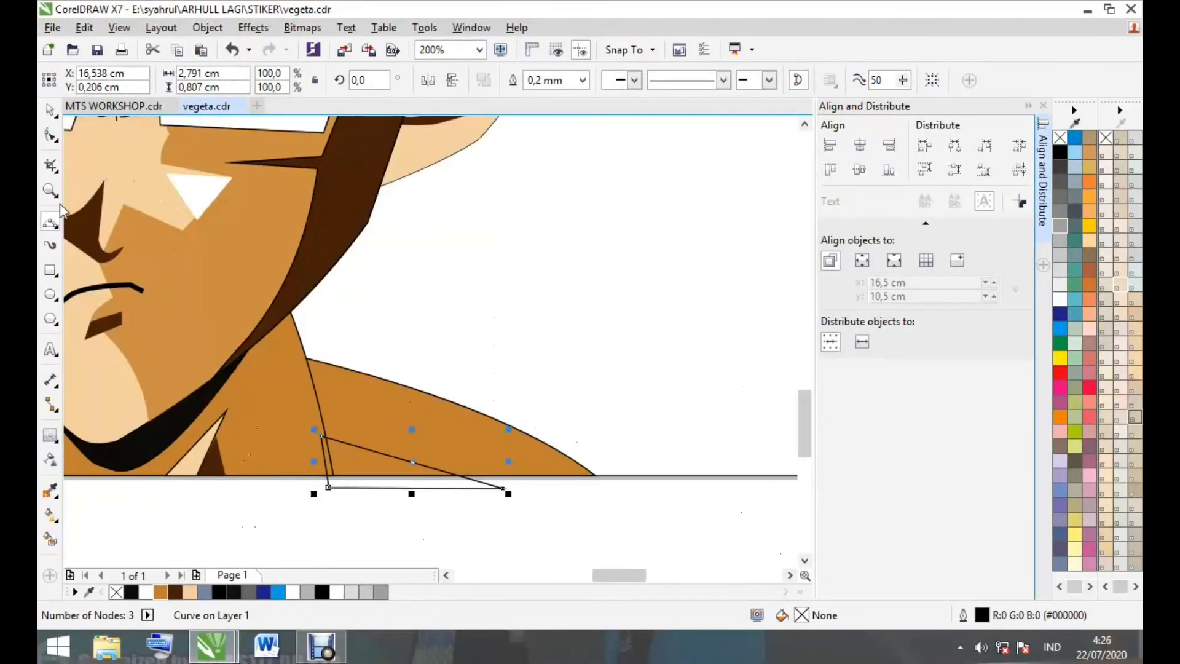
Intersect the triangle with the right-side shoulder, delete the leftover, and fill the overlap dark brown (R70 G32 B9)
{"action": "scroll", "coordinate": [351, 408], "scroll_direction": "up", "scroll_amount": 1}
{"action": "left_click", "coordinate": [418, 295], "text": "shift"}
{"action": "left_click", "coordinate": [561, 80]}
{"action": "scroll", "coordinate": [455, 245], "scroll_direction": "down", "scroll_amount": 1}
{"action": "scroll", "coordinate": [565, 425], "scroll_direction": "up", "scroll_amount": 1}
{"action": "left_click", "coordinate": [471, 381]}
{"action": "key", "text": "Delete"}
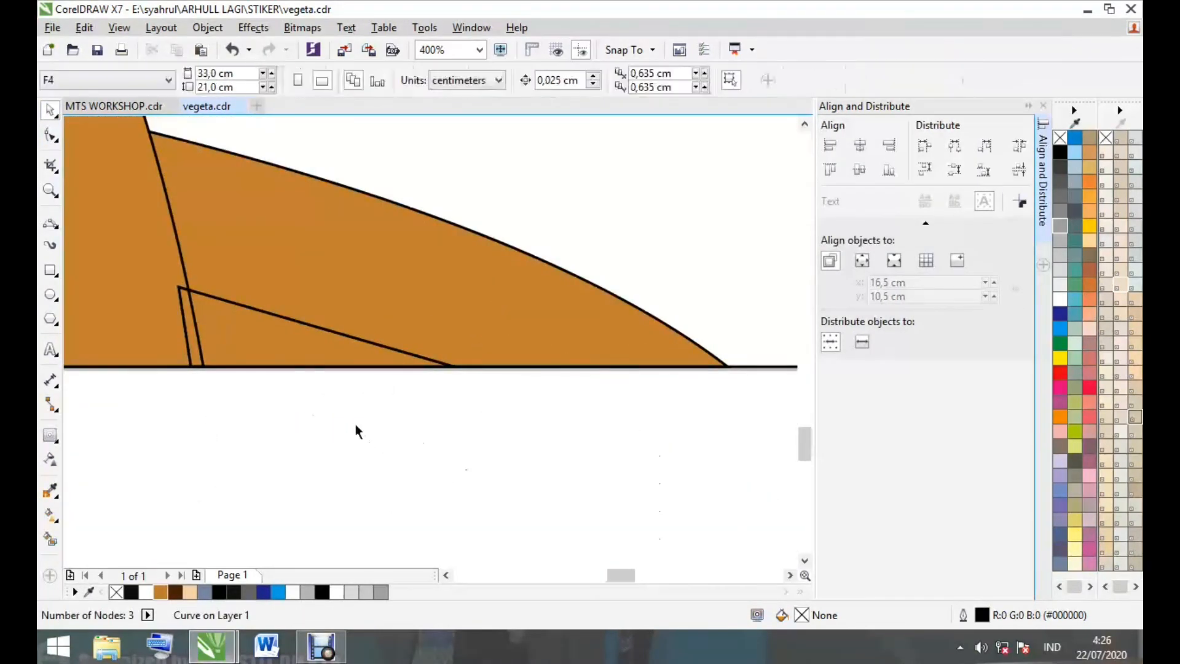
{"action": "left_click", "coordinate": [269, 341]}
{"action": "left_click", "coordinate": [175, 598]}
Reorder the dark shadow, shoulder and page rectangle so the shadow sits behind the neck but in front of the shoulder
{"action": "scroll", "coordinate": [385, 462], "scroll_direction": "down", "scroll_amount": 1}
{"action": "right_click", "coordinate": [359, 406]}
{"action": "mouse_move", "coordinate": [430, 435]}
{"action": "left_click", "coordinate": [597, 519]}
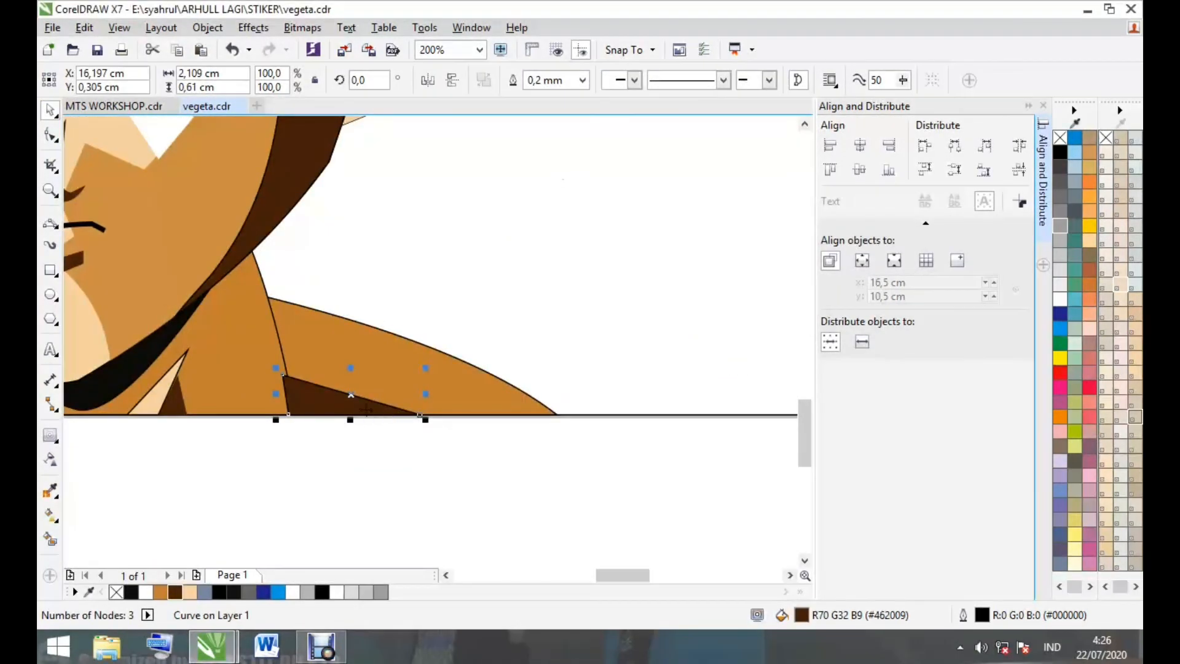
{"action": "right_click", "coordinate": [366, 406]}
{"action": "left_click", "coordinate": [616, 500]}
{"action": "right_click", "coordinate": [488, 405]}
{"action": "mouse_move", "coordinate": [558, 438]}
{"action": "left_click", "coordinate": [716, 500]}
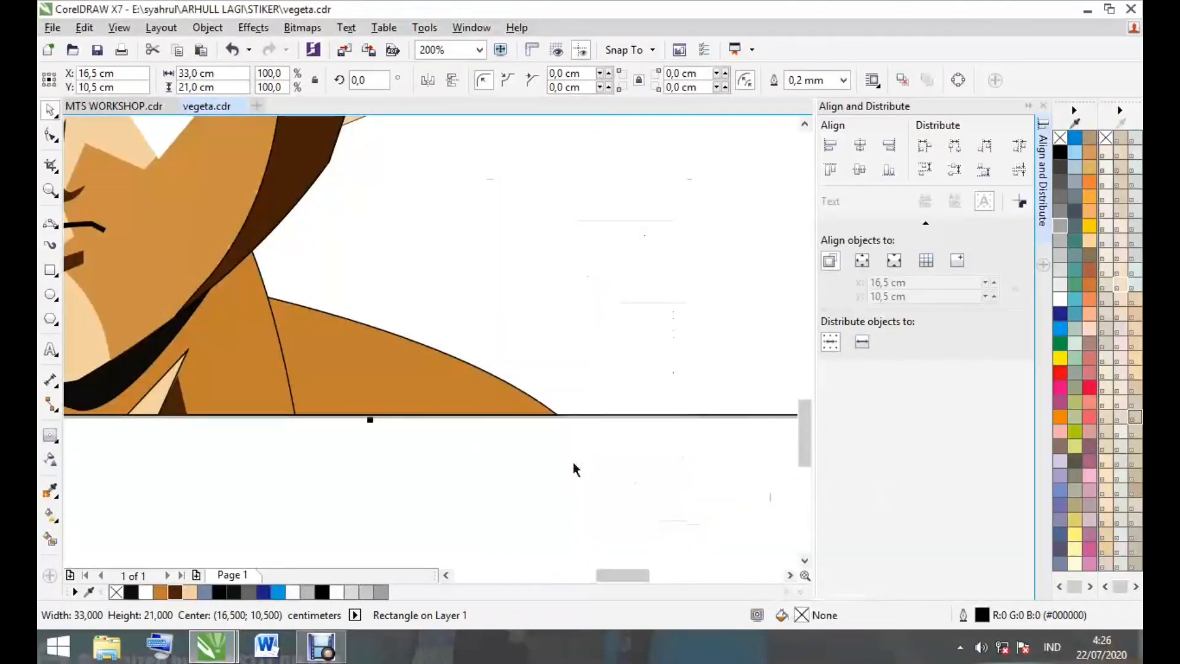
{"action": "right_click", "coordinate": [461, 406]}
{"action": "mouse_move", "coordinate": [510, 436]}
{"action": "left_click", "coordinate": [716, 500]}
{"action": "left_click", "coordinate": [485, 459]}
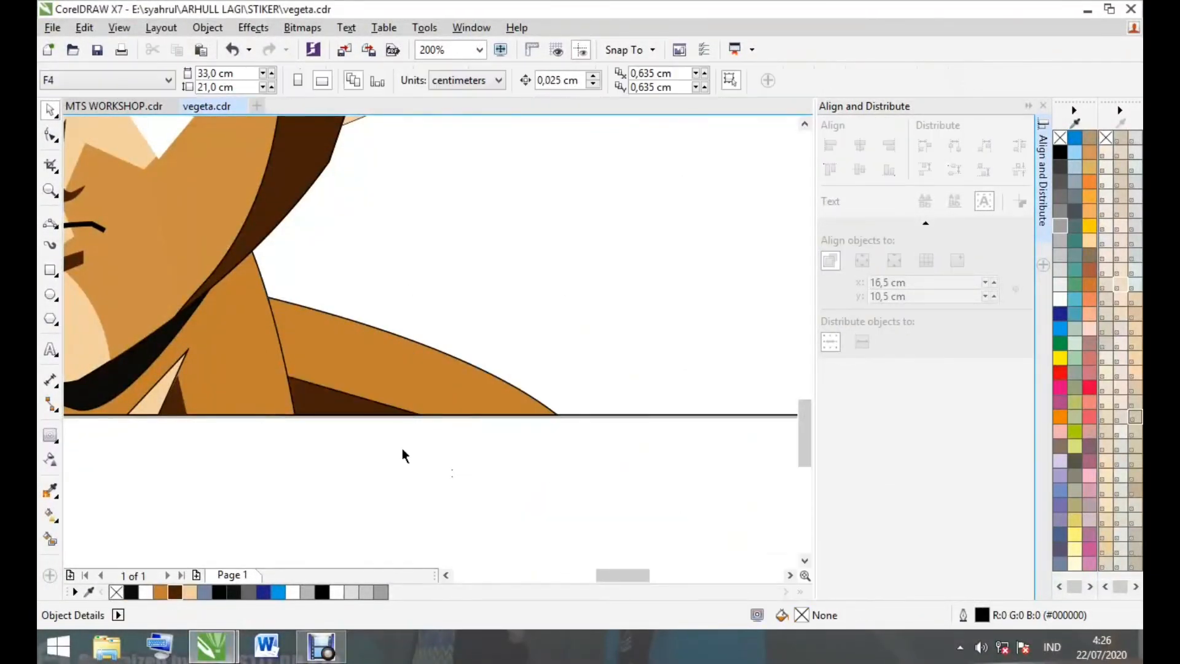
Draw a line about 2.24 by 0.64 cm along the upper edge of the dark shoulder shadow
{"action": "scroll", "coordinate": [375, 430], "scroll_direction": "up", "scroll_amount": 1}
{"action": "key", "text": "F5"}
{"action": "scroll", "coordinate": [375, 359], "scroll_direction": "down", "scroll_amount": 4}
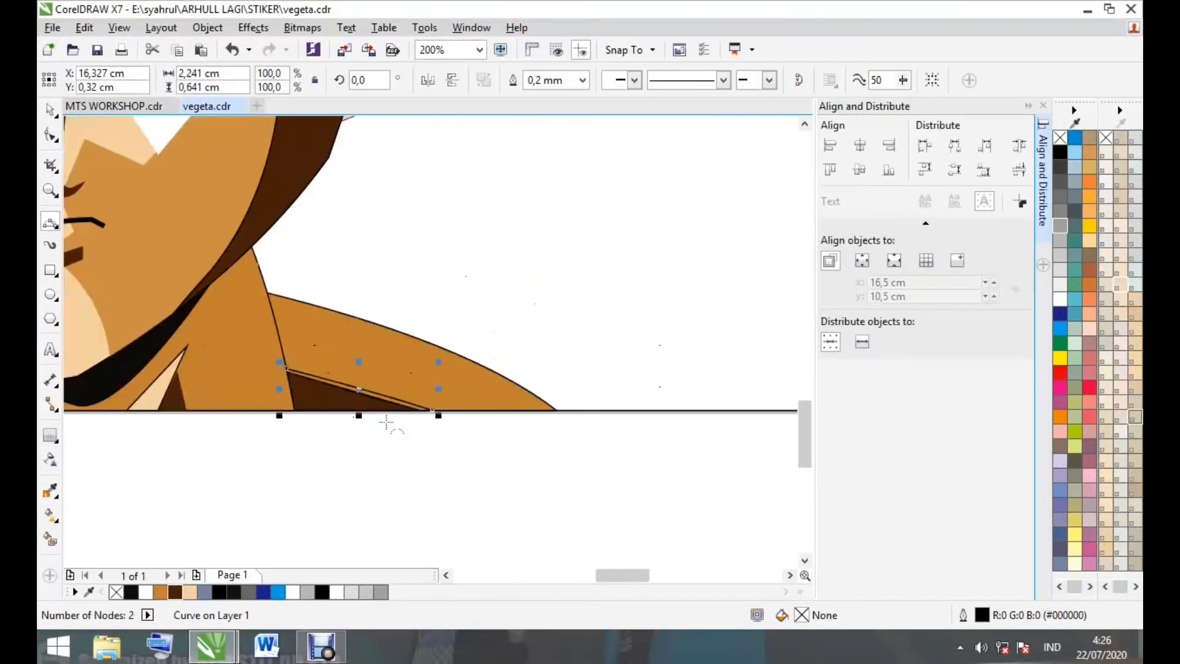
{"action": "left_click", "coordinate": [50, 110]}
{"action": "left_click", "coordinate": [115, 174]}
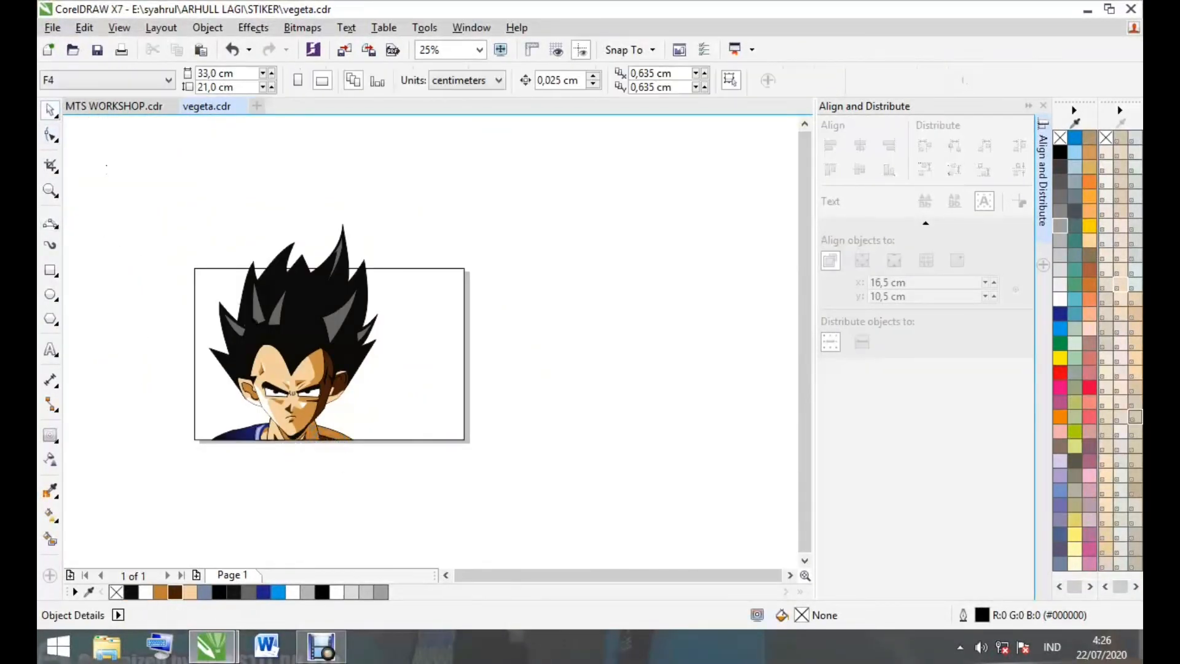
Group the whole Vegeta figure and scale it down to about 15.96 by 20.47 cm
{"action": "scroll", "coordinate": [238, 336], "scroll_direction": "up", "scroll_amount": 1}
{"action": "scroll", "coordinate": [145, 210], "scroll_direction": "down", "scroll_amount": 1}
{"action": "left_click_drag", "start_coordinate": [117, 136], "coordinate": [438, 446]}
{"action": "key", "text": "ctrl+g"}
{"action": "scroll", "coordinate": [311, 180], "scroll_direction": "up", "scroll_amount": 1}
{"action": "left_click_drag", "start_coordinate": [351, 132], "coordinate": [276, 230]}
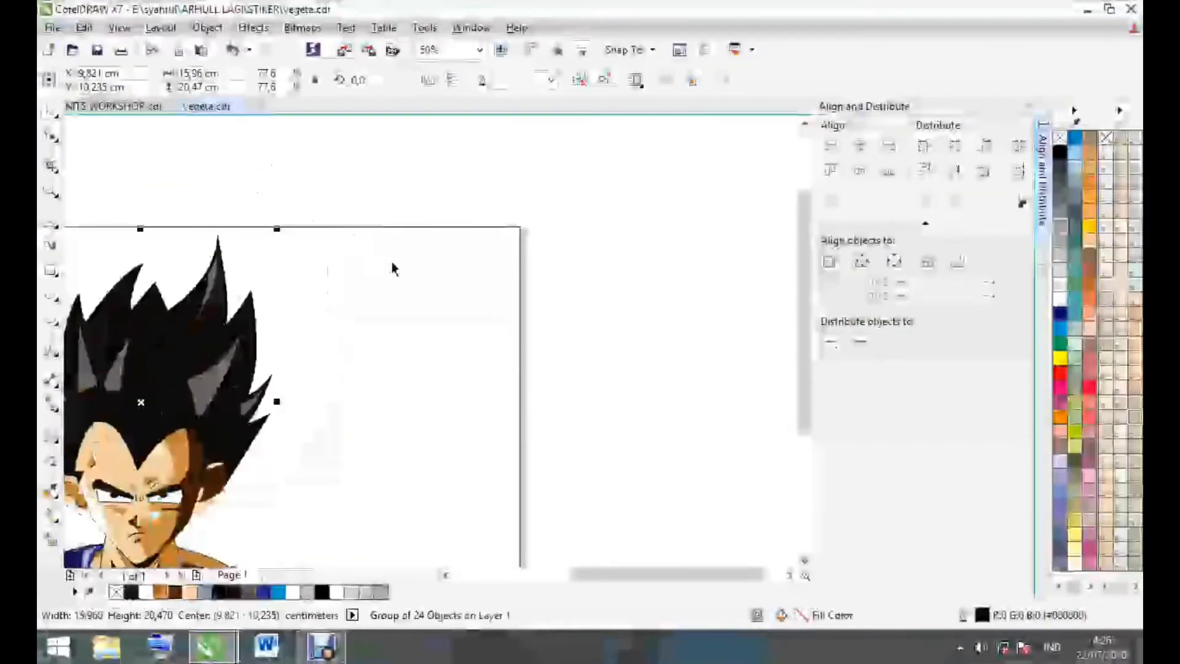
Add a page-sized background rectangle of 33 by 21 cm behind the figure and fill it with 30% black
{"action": "scroll", "coordinate": [392, 260], "scroll_direction": "down", "scroll_amount": 1}
{"action": "scroll", "coordinate": [237, 387], "scroll_direction": "up", "scroll_amount": 1}
{"action": "left_click", "coordinate": [301, 490]}
{"action": "double_click", "coordinate": [50, 271]}
{"action": "left_click", "coordinate": [1060, 258]}
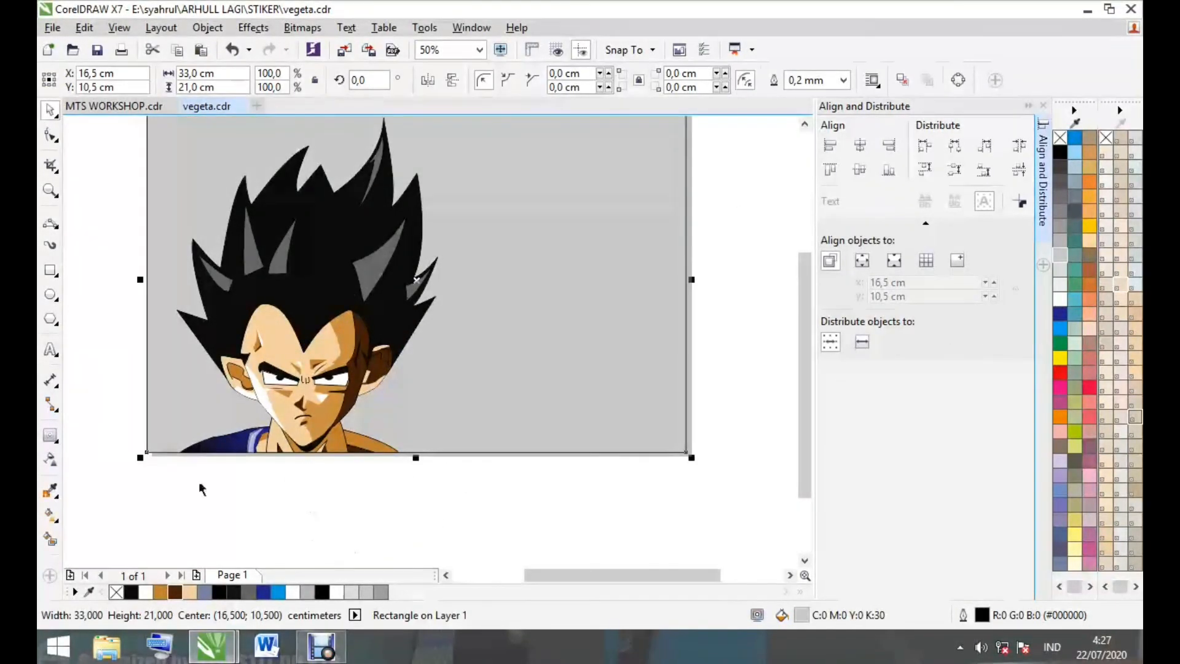
Apply an elliptical fountain fill to the background, white at the centre and grey toward the edges, and adjust its centre and extent
{"action": "scroll", "coordinate": [172, 475], "scroll_direction": "down", "scroll_amount": 1}
{"action": "left_click", "coordinate": [50, 515]}
{"action": "left_click_drag", "start_coordinate": [340, 378], "coordinate": [457, 466]}
{"action": "left_click", "coordinate": [278, 80]}
{"action": "left_click_drag", "start_coordinate": [399, 422], "coordinate": [293, 403]}
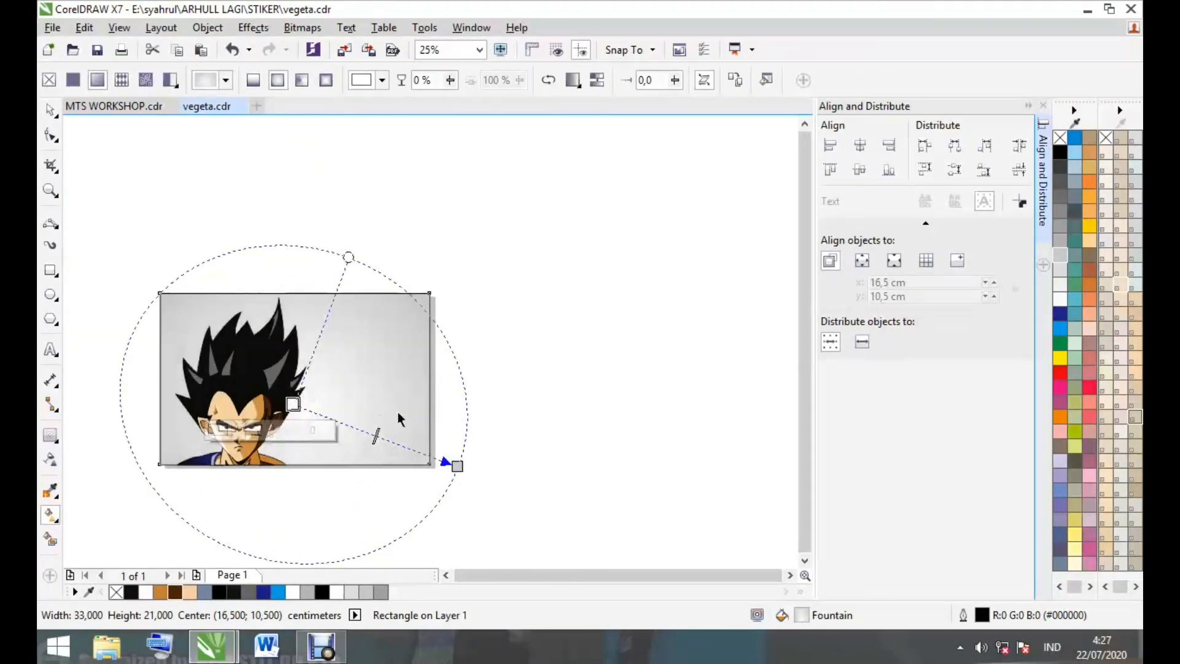
{"action": "left_click_drag", "start_coordinate": [457, 466], "coordinate": [447, 467]}
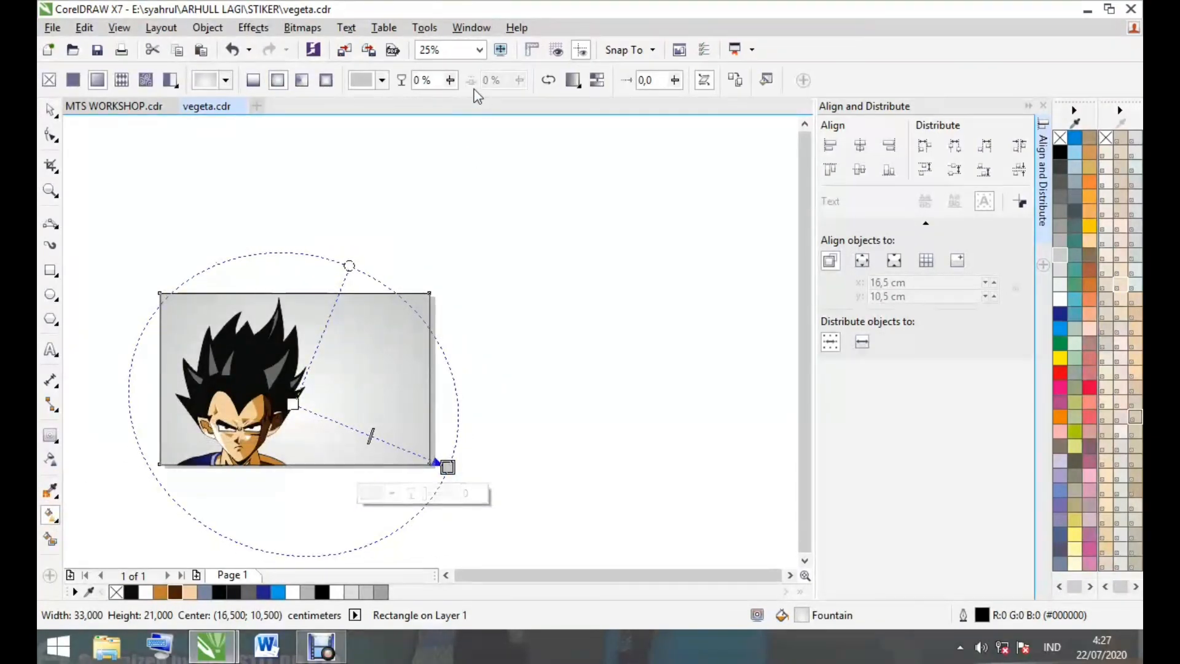
{"action": "left_click", "coordinate": [51, 112]}
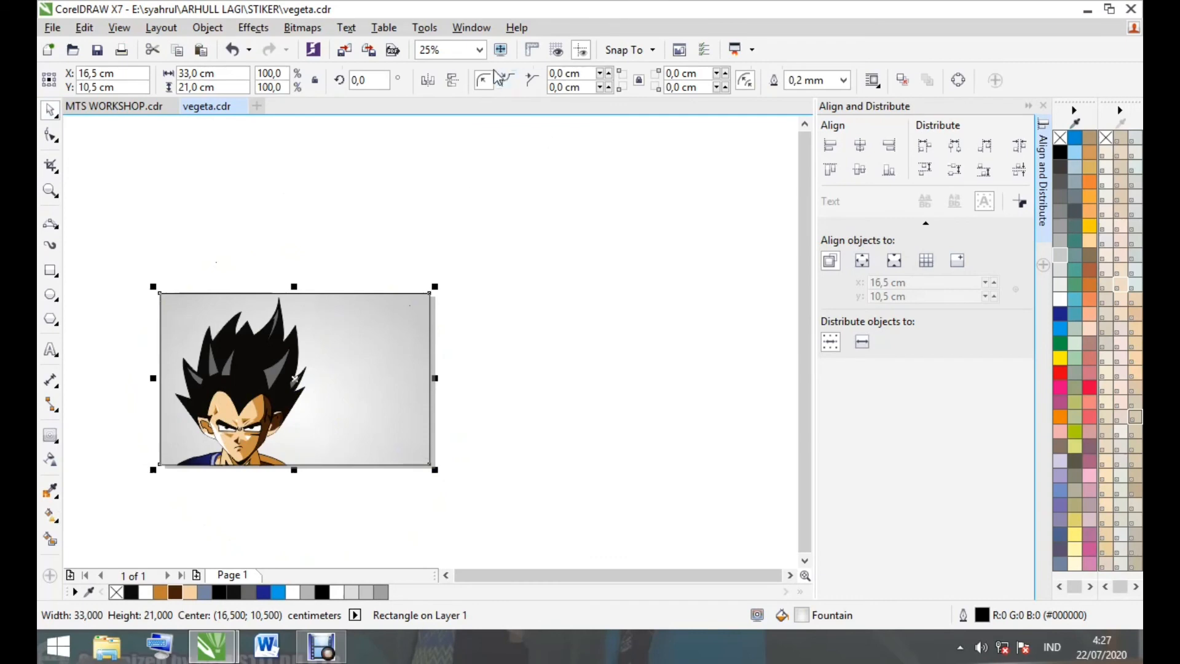
{"action": "left_click", "coordinate": [480, 50]}
{"action": "left_click", "coordinate": [460, 71]}
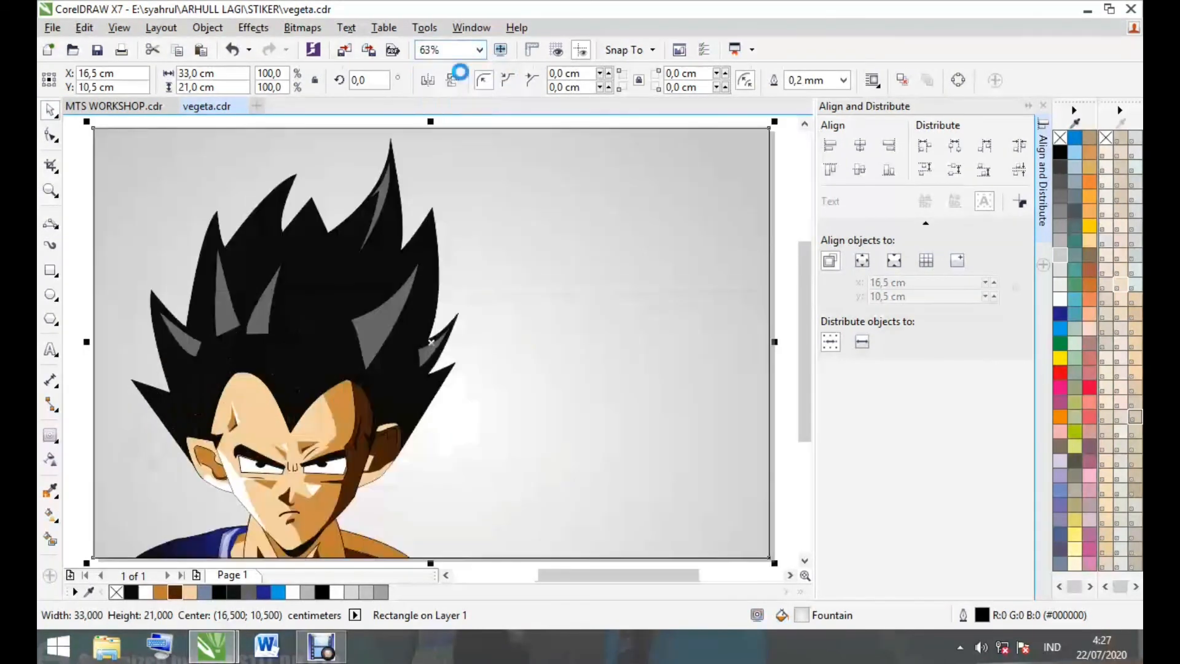
{"action": "scroll", "coordinate": [469, 335], "scroll_direction": "down", "scroll_amount": 1}
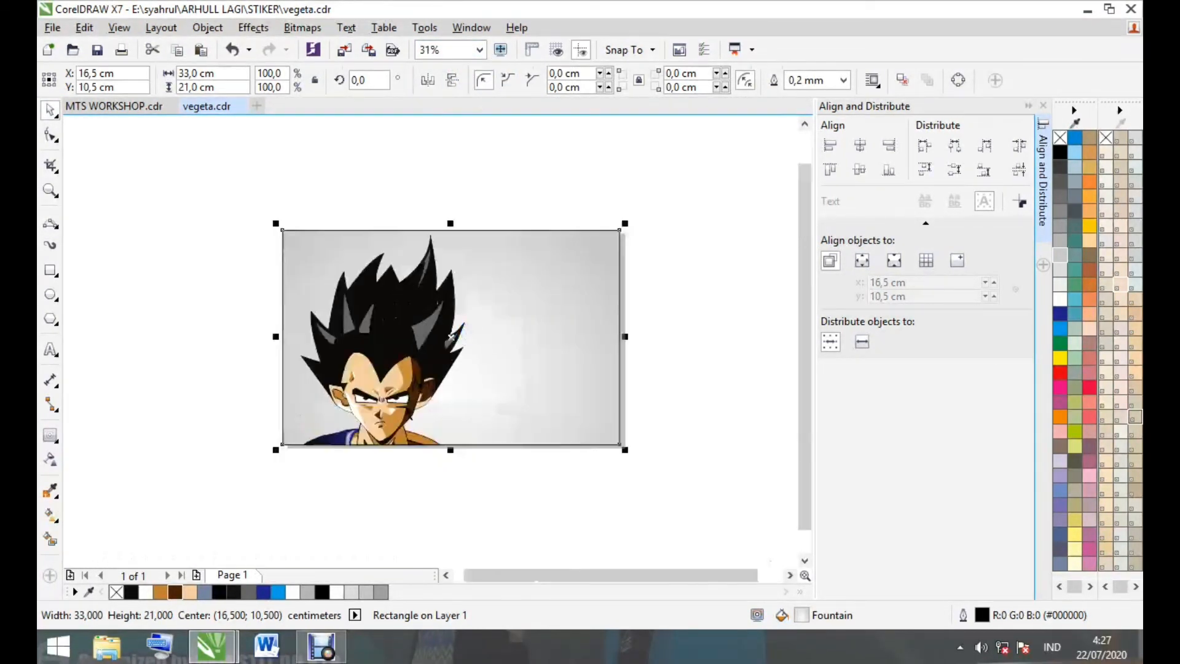
{"action": "scroll", "coordinate": [401, 399], "scroll_direction": "up", "scroll_amount": 1}
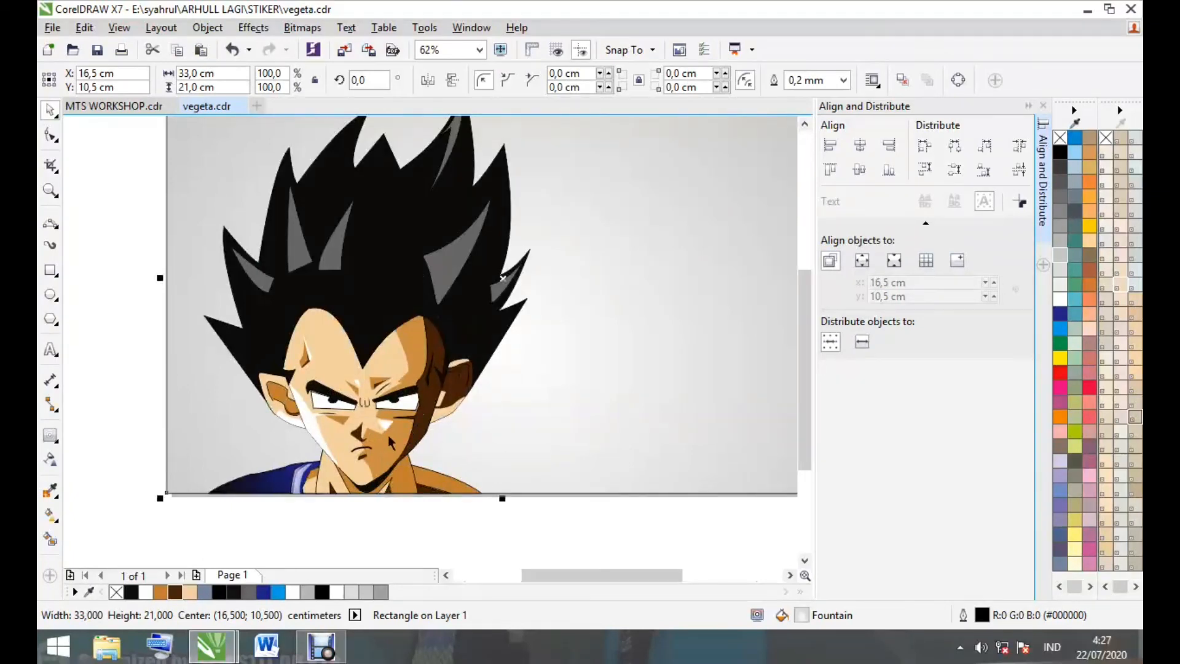
Fit the selected background rectangle in the view to check the whole Vegeta composition
{"action": "left_click", "coordinate": [480, 50]}
{"action": "left_click", "coordinate": [473, 71]}
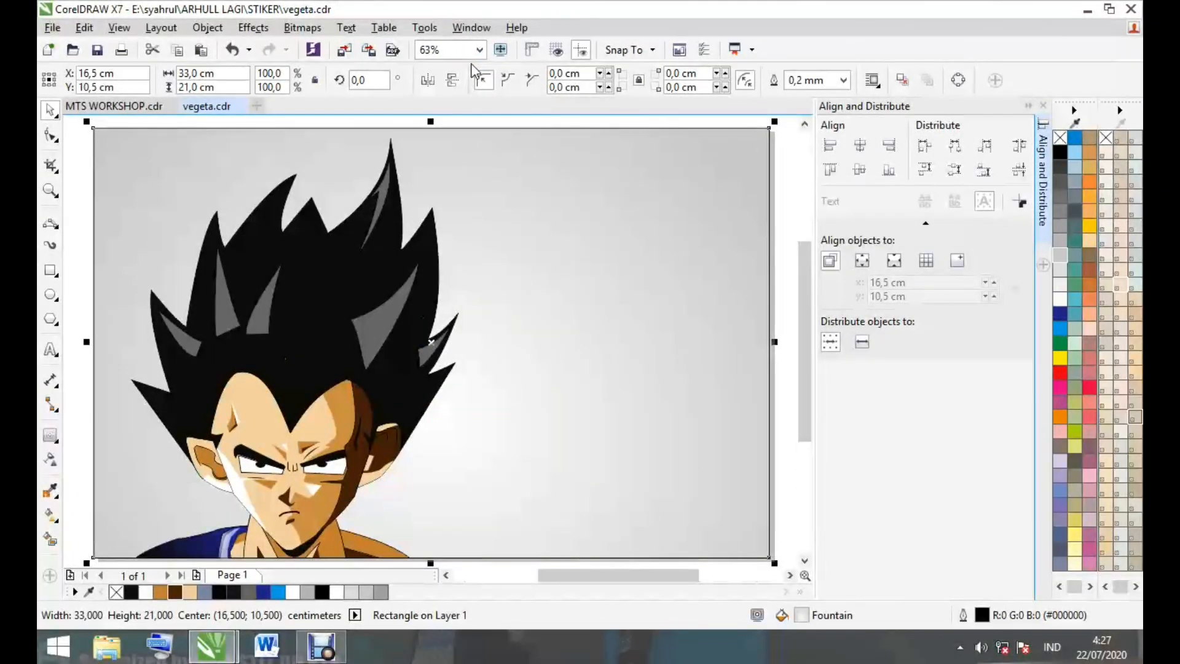